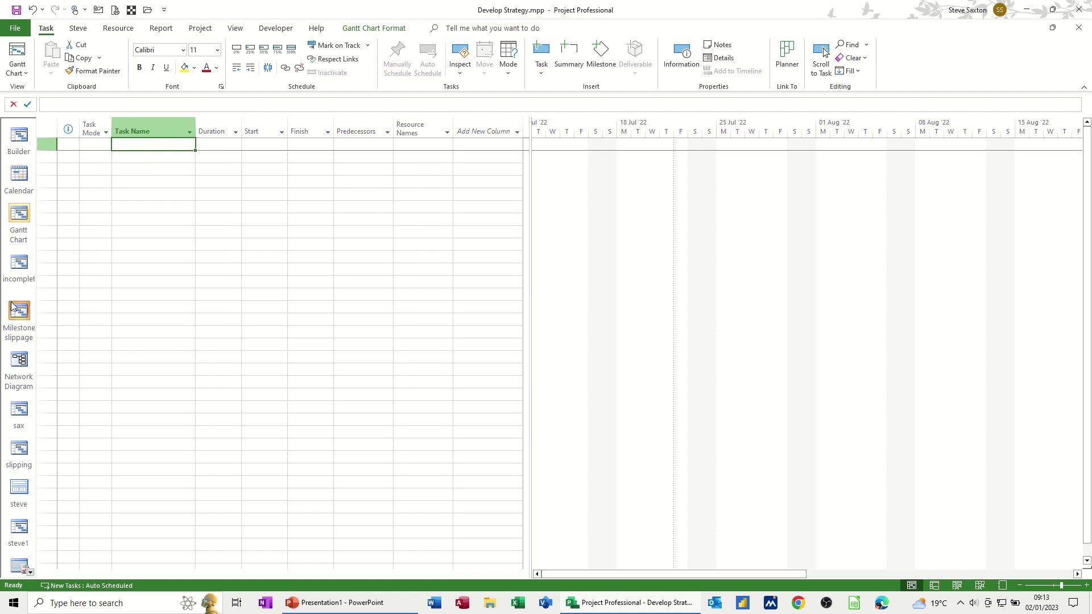
- Hide the View Bar beside the Gantt chart and display it again
right_click(3, 240)
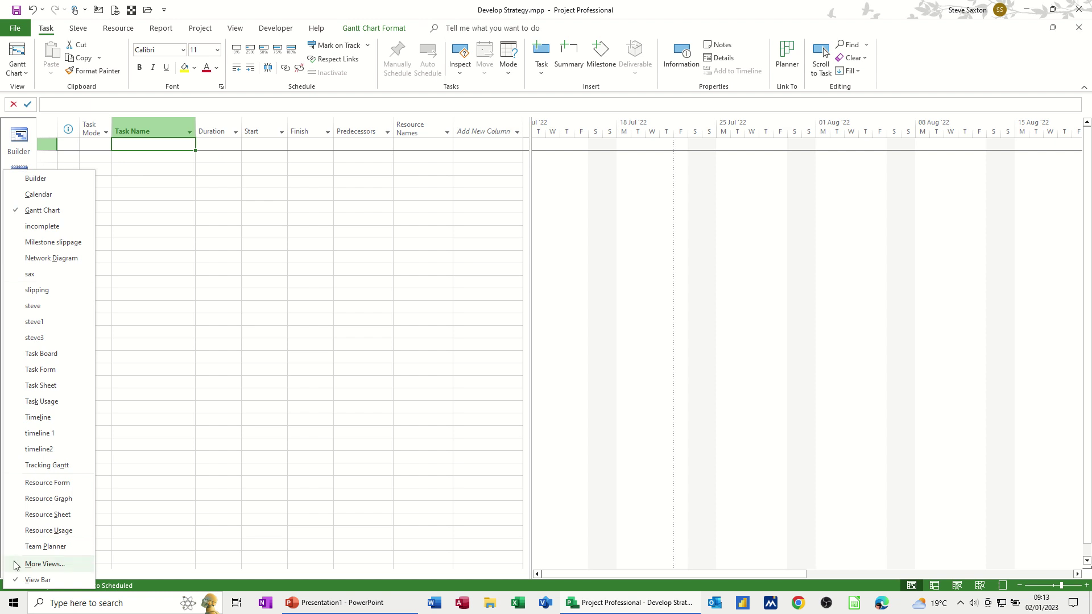
click(30, 580)
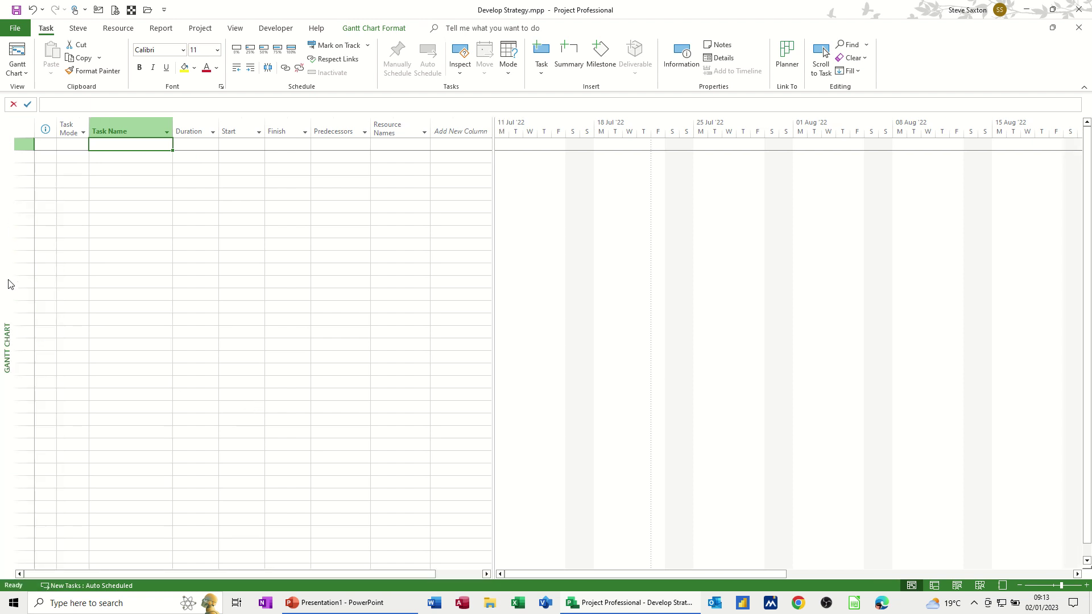
right_click(7, 324)
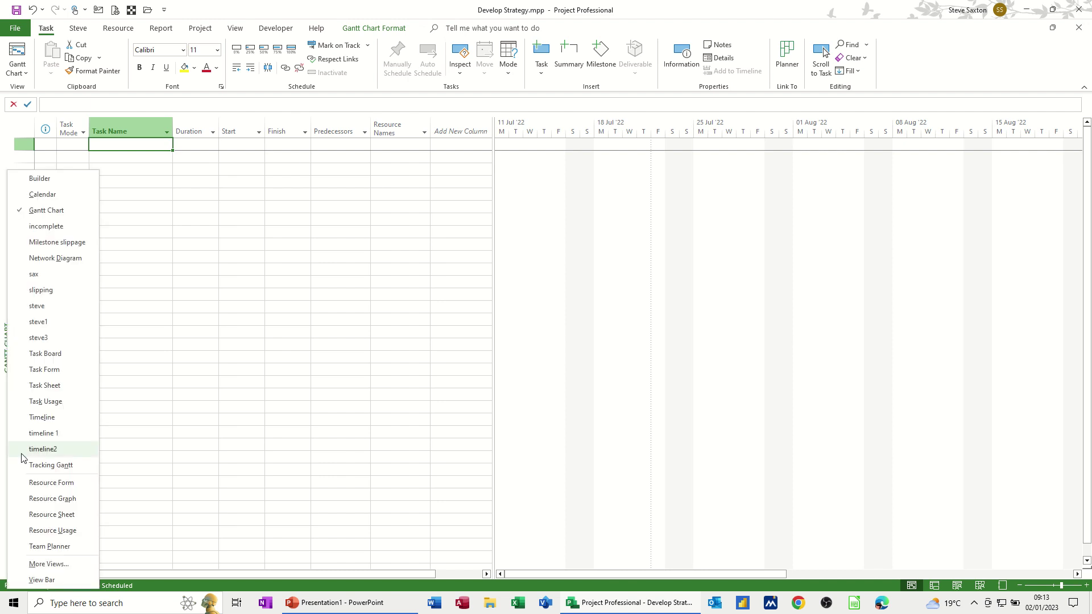
click(40, 580)
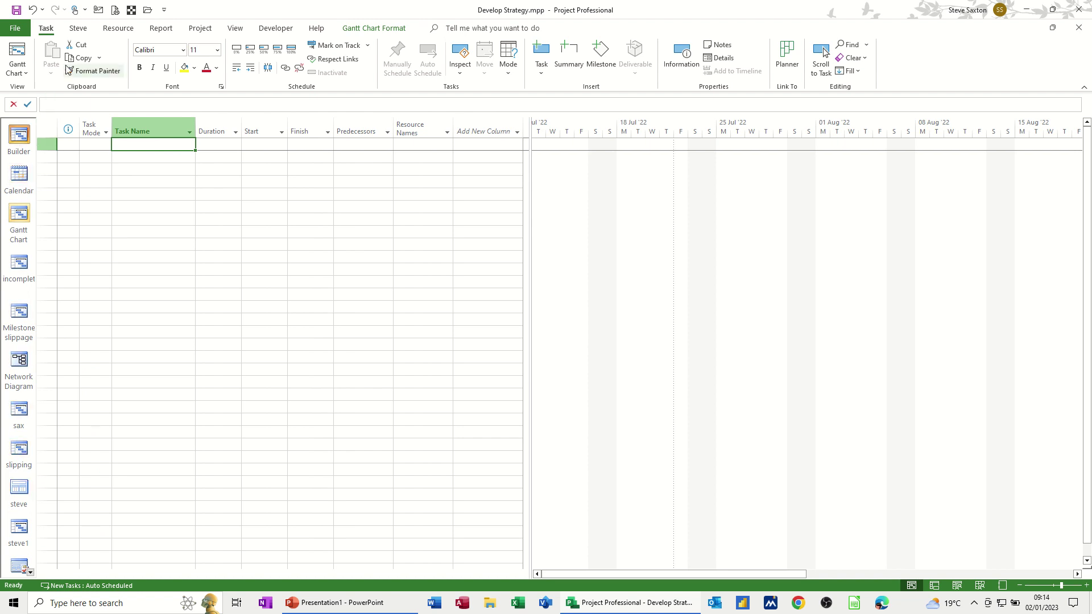
- Review the other custom and built-in task views available in the project
click(232, 30)
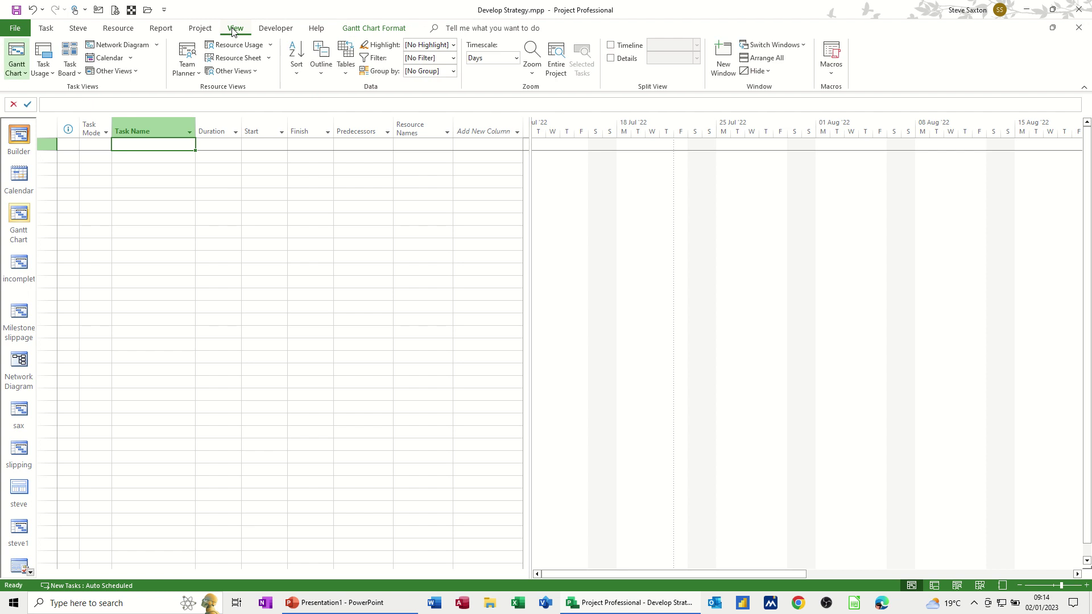
click(133, 73)
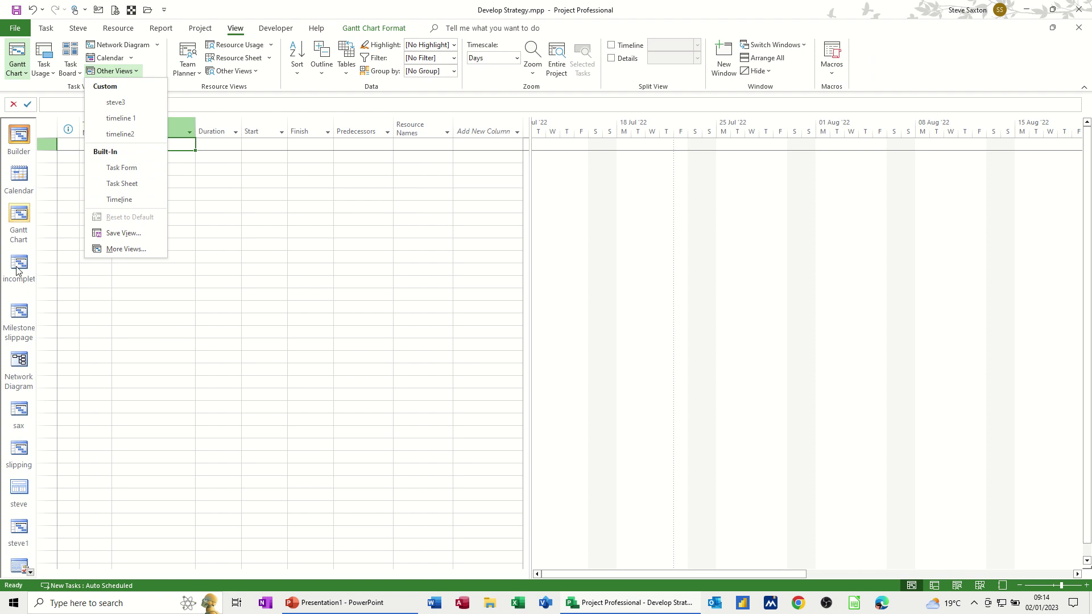
click(102, 293)
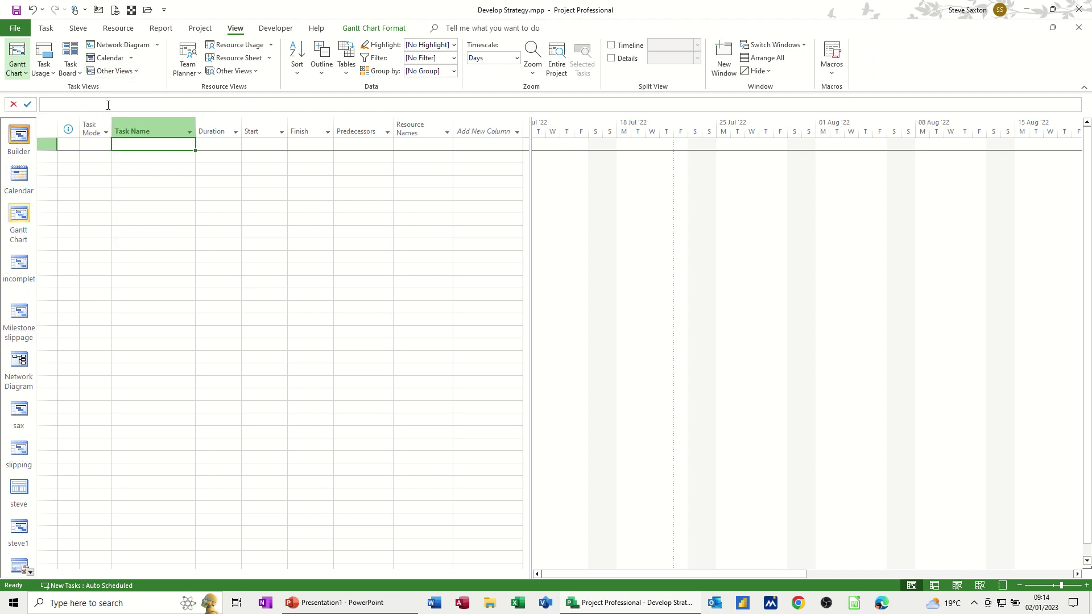
- Try the entry bar above the task table and examine the Entry bar setting in the project's Display options
click(80, 105)
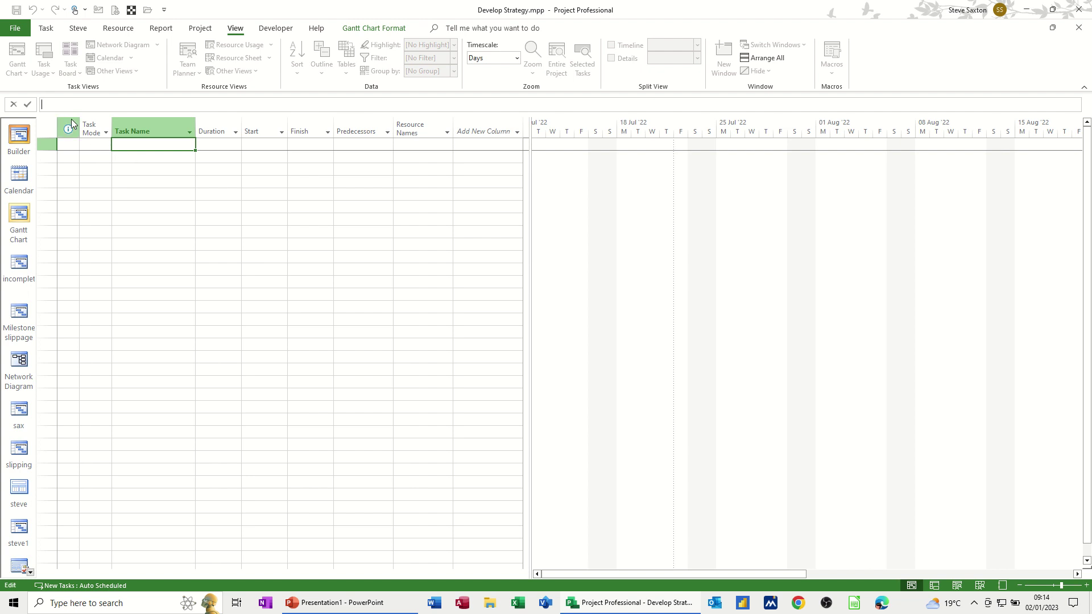
click(147, 158)
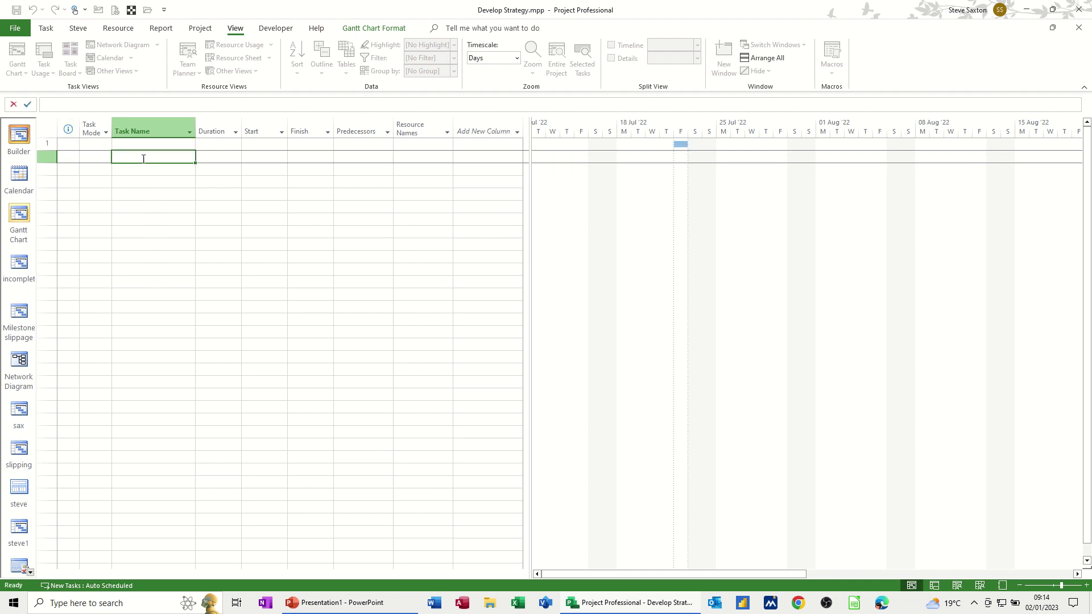
click(15, 30)
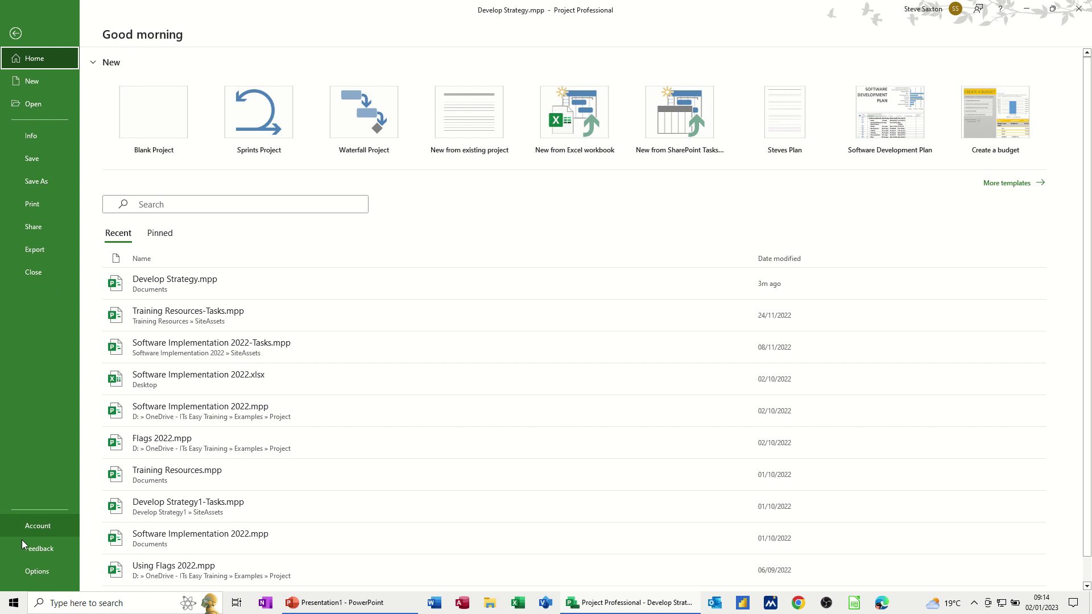
click(32, 572)
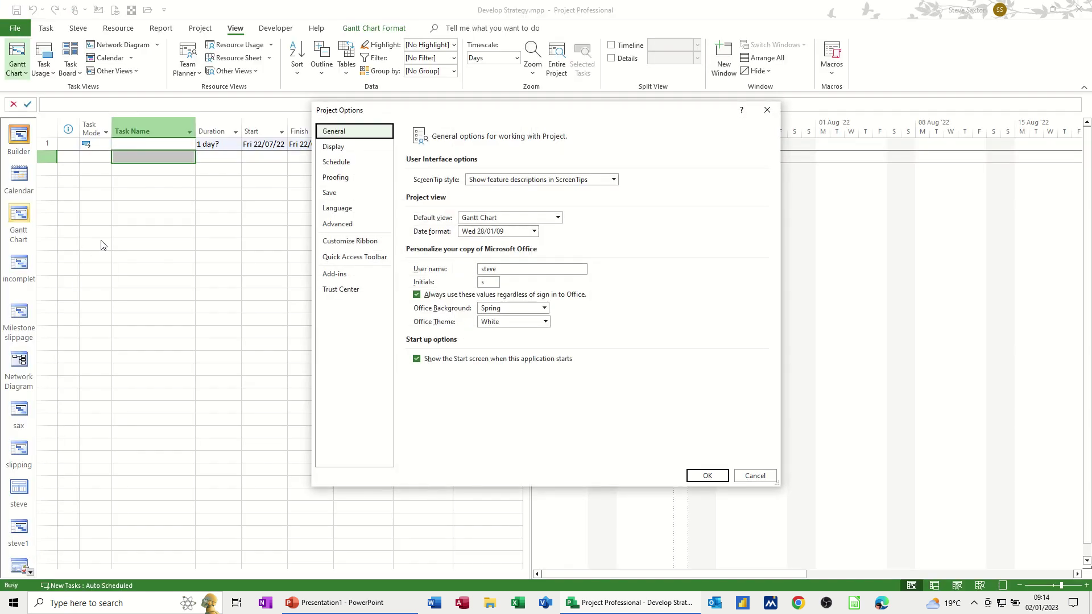
click(341, 147)
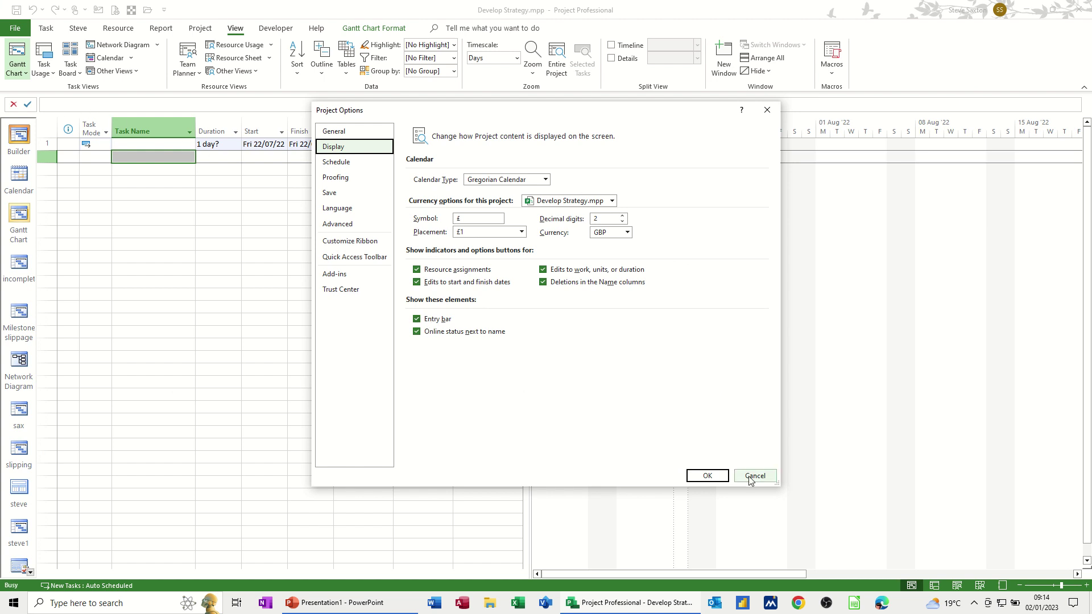
drag(567, 113, 584, 133)
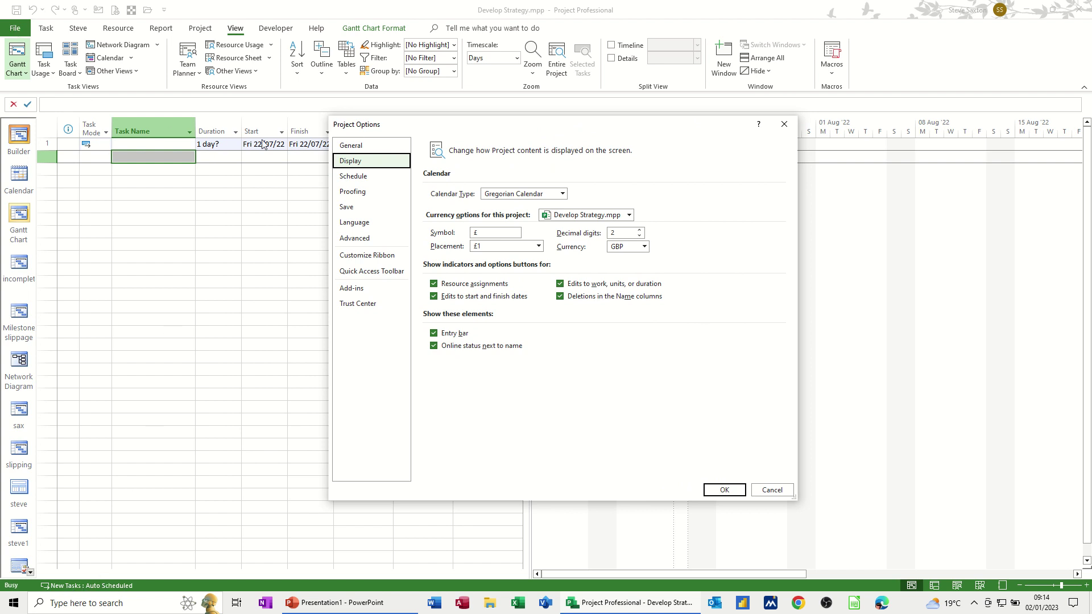
drag(421, 132, 218, 156)
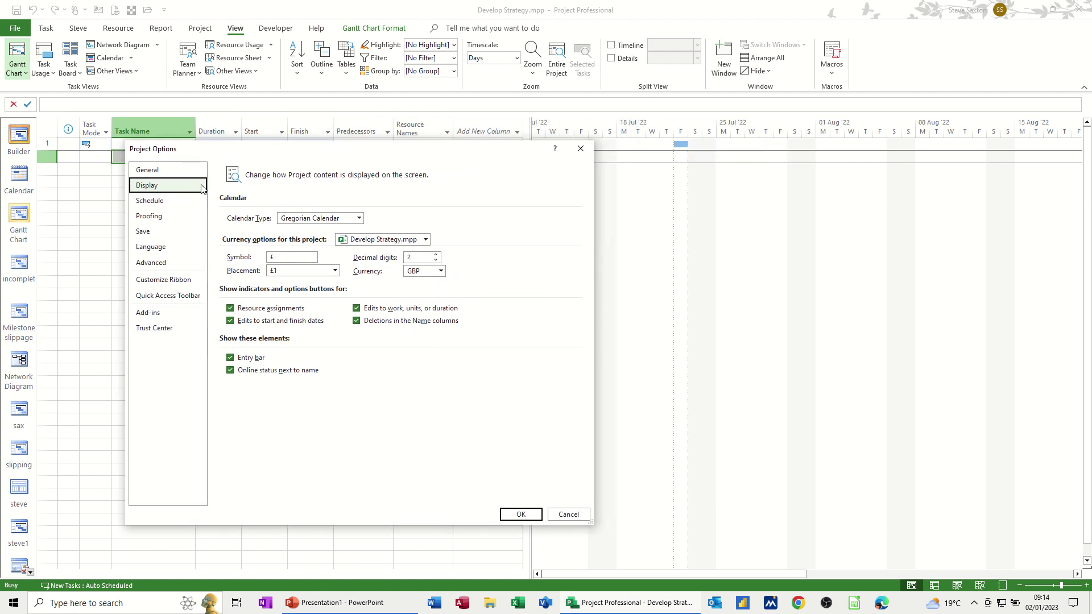
- Examine the Schedule options for newly created tasks and which projects they apply to, and close the options without changes
click(149, 202)
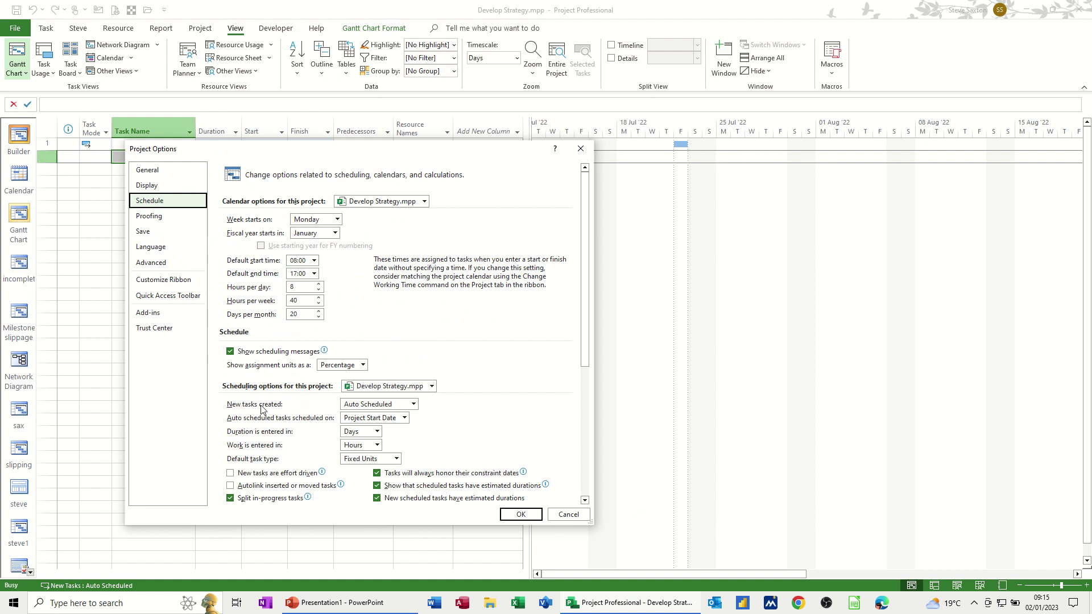
click(415, 405)
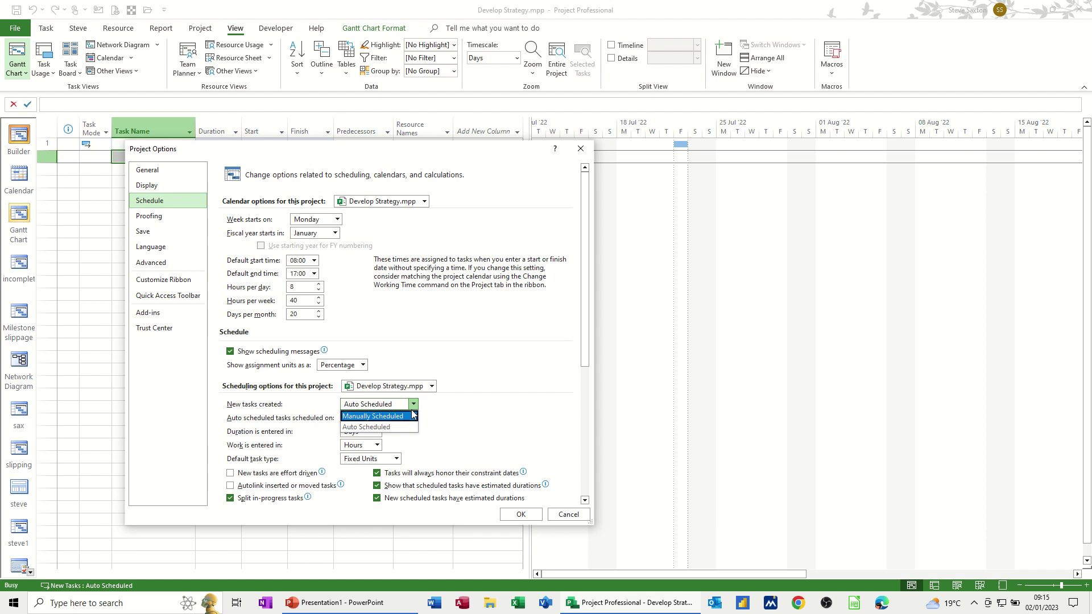
click(405, 407)
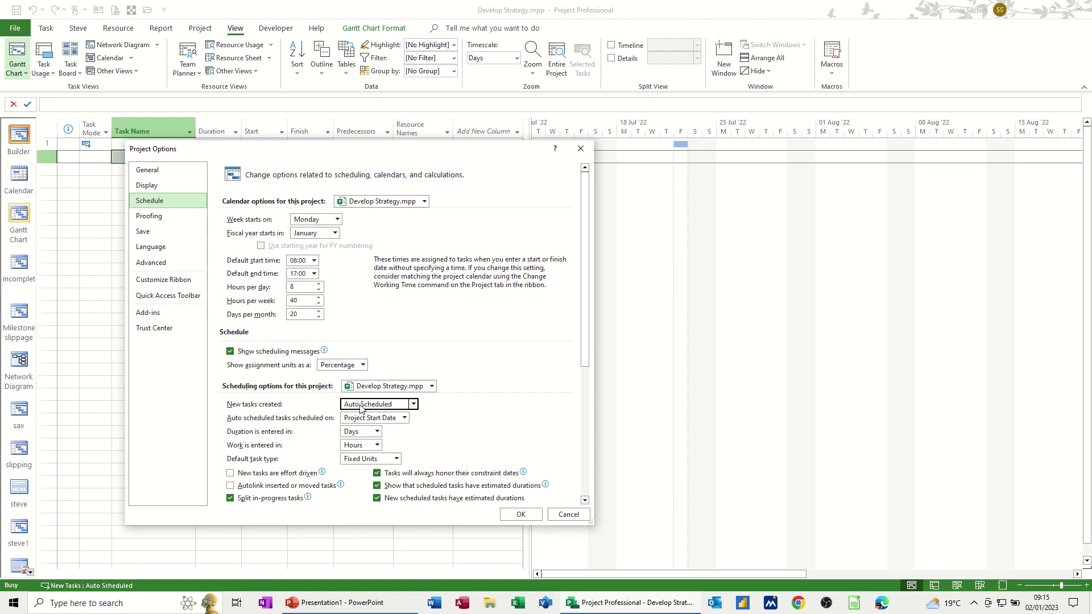
click(432, 390)
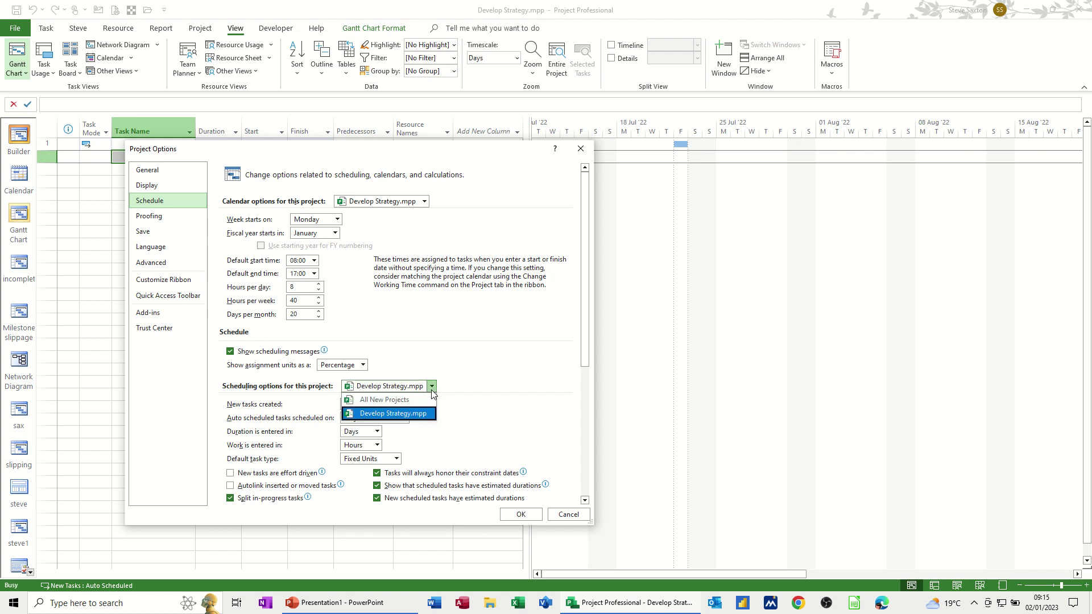
click(381, 413)
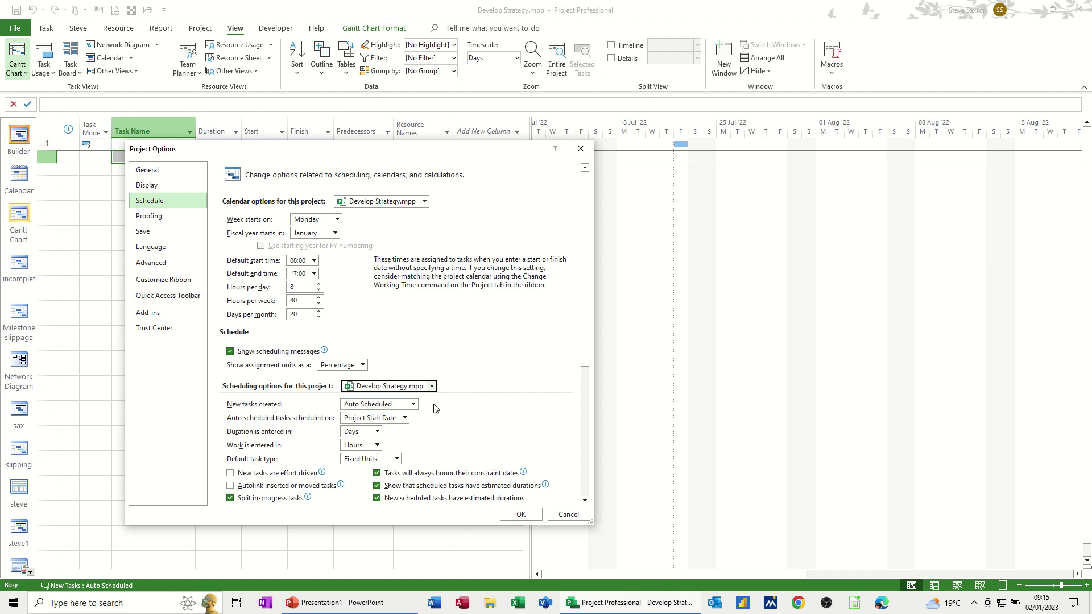
click(567, 515)
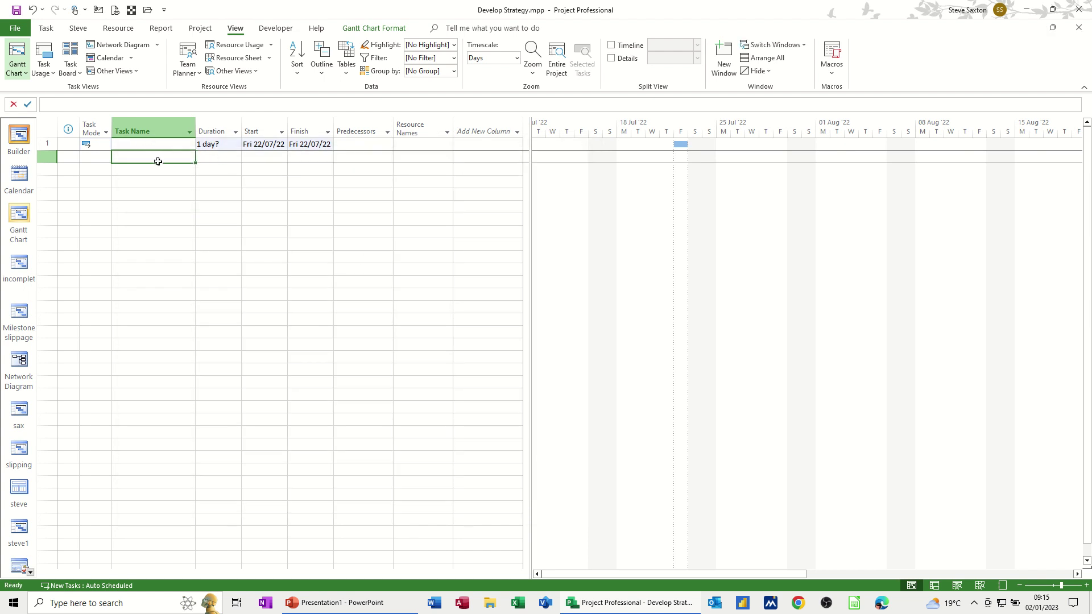
- Set row 2 to Manually Scheduled and name its task "Task A"
click(96, 143)
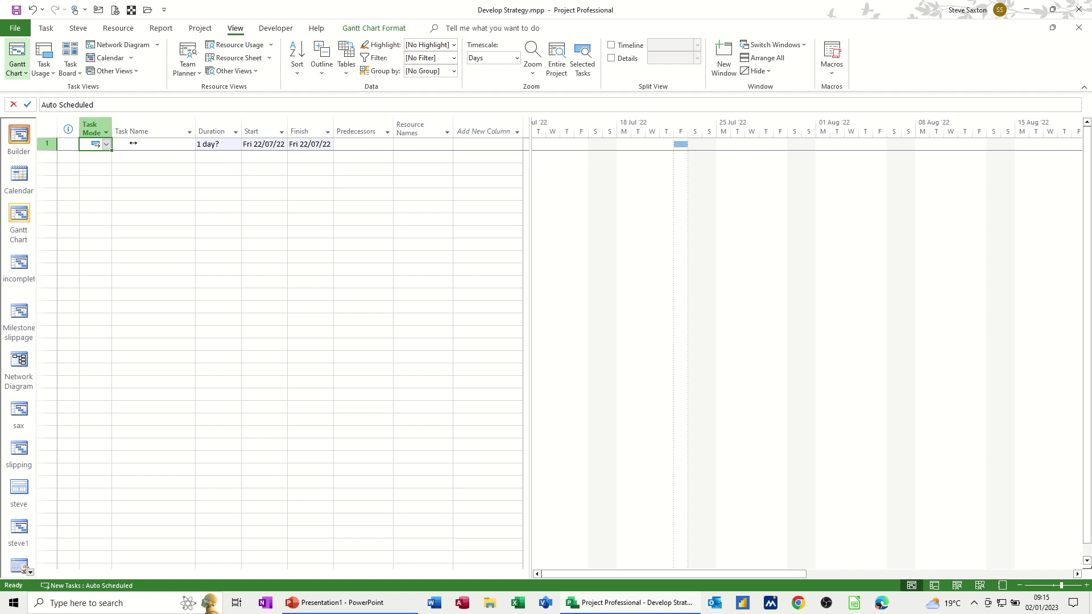
click(102, 157)
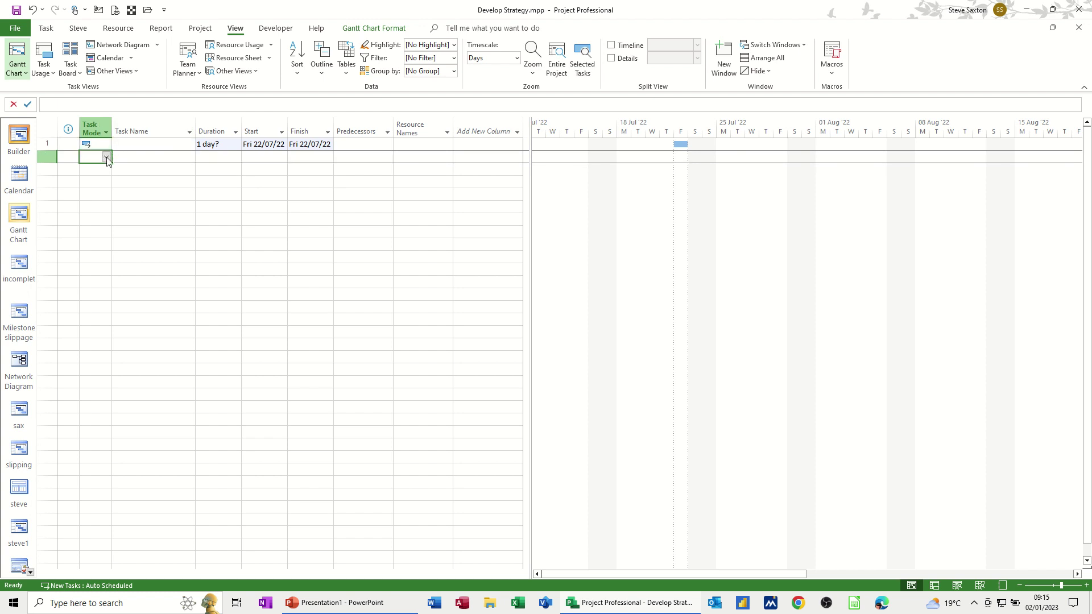
click(106, 157)
click(103, 168)
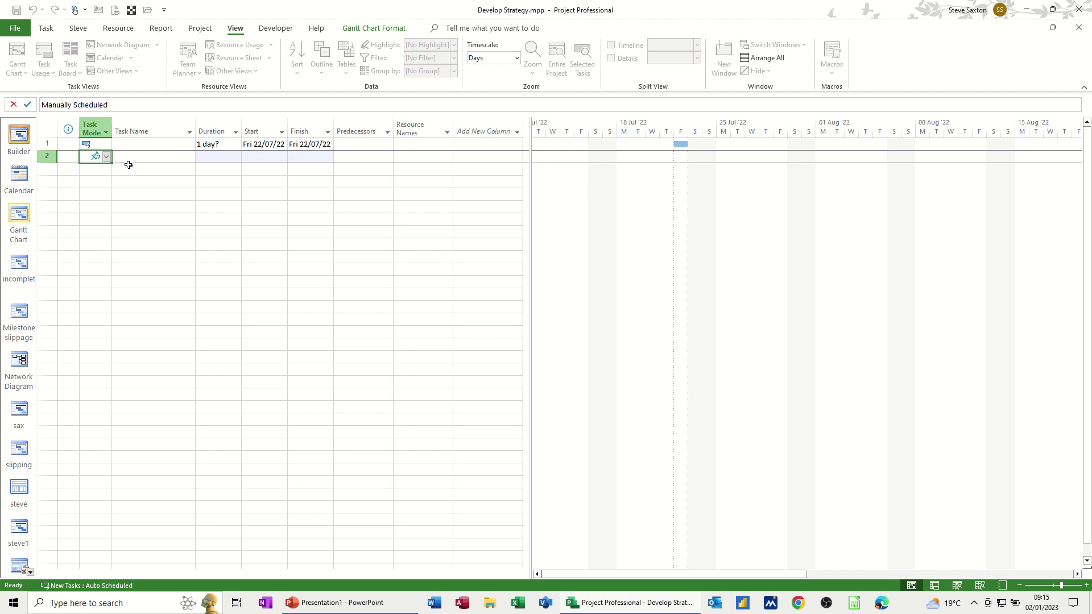
click(138, 157)
text(Tas)
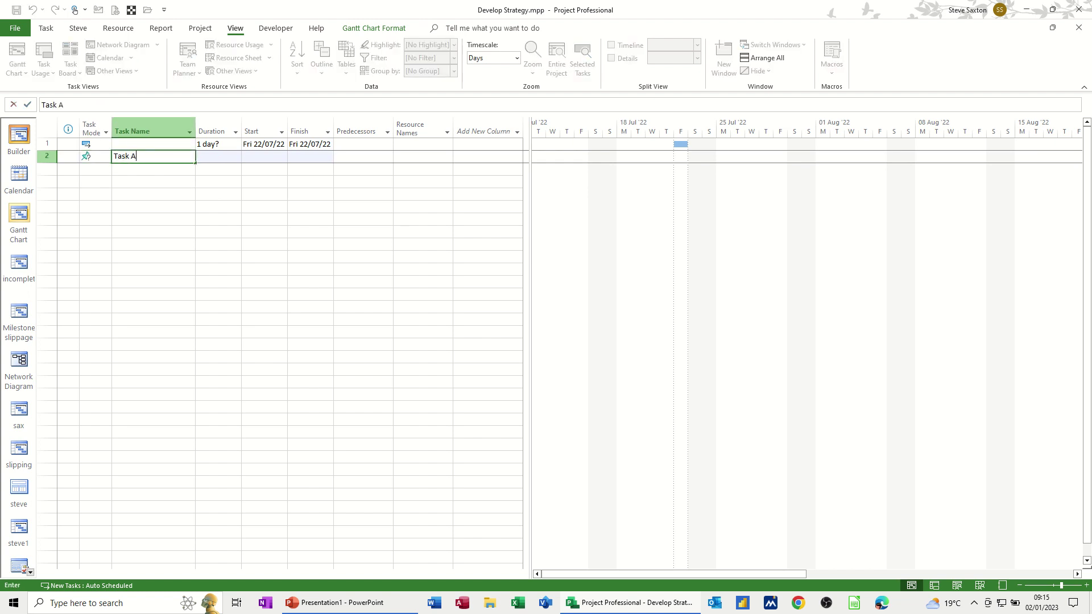
text(k A)
key(Return)
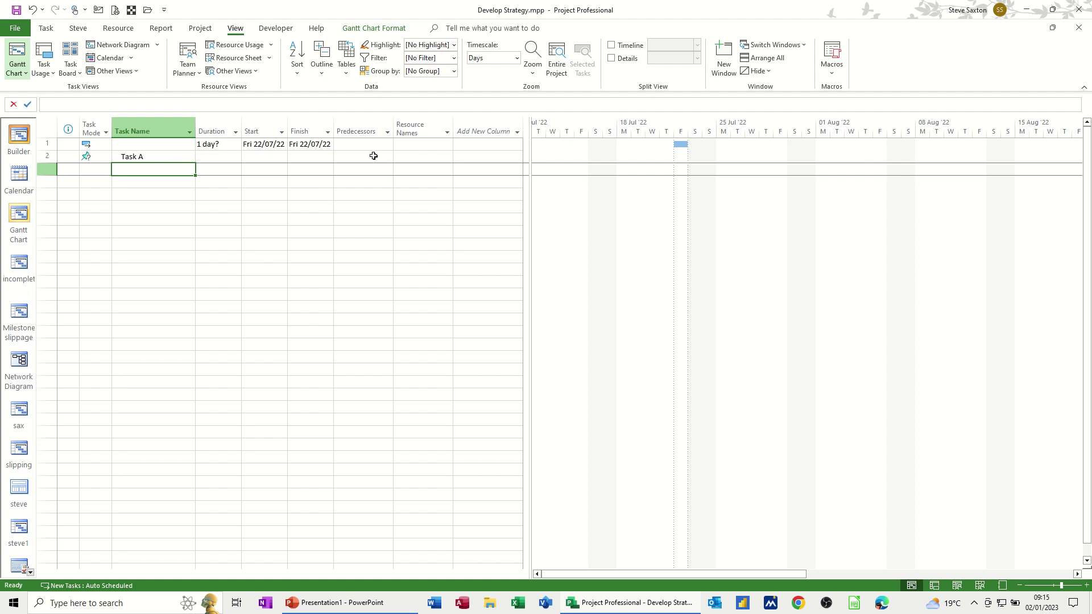
- Add "Task B" in row 4 with the default task mode
click(129, 183)
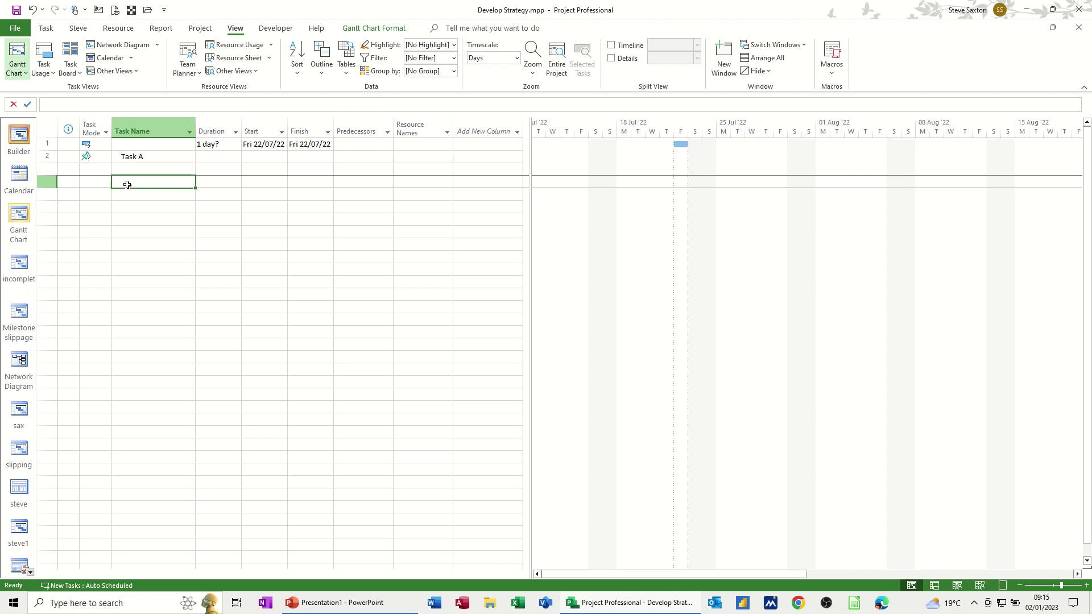
text(Task B)
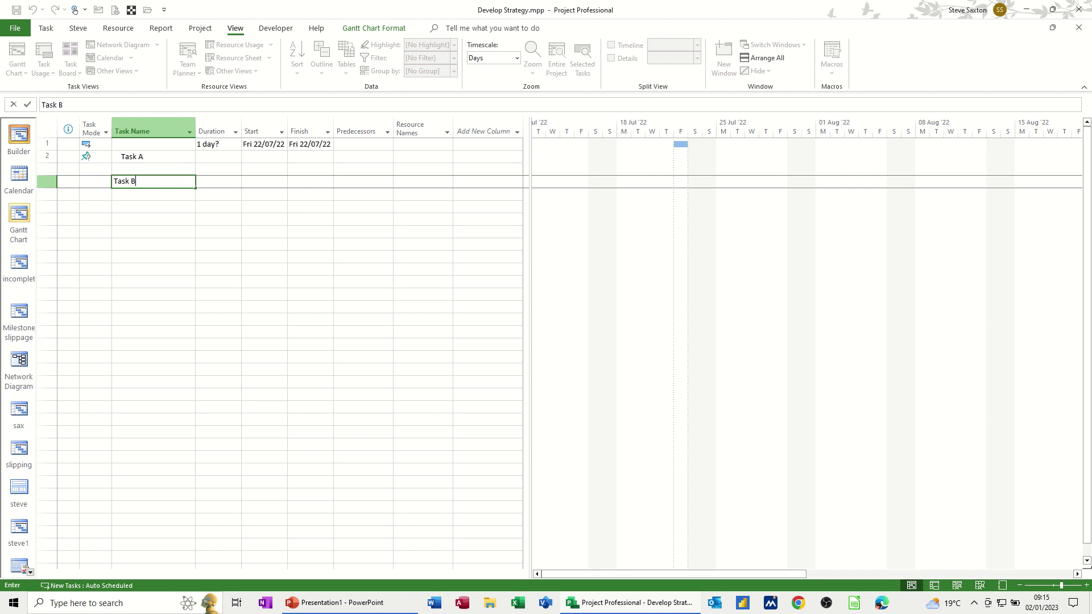
key(Return)
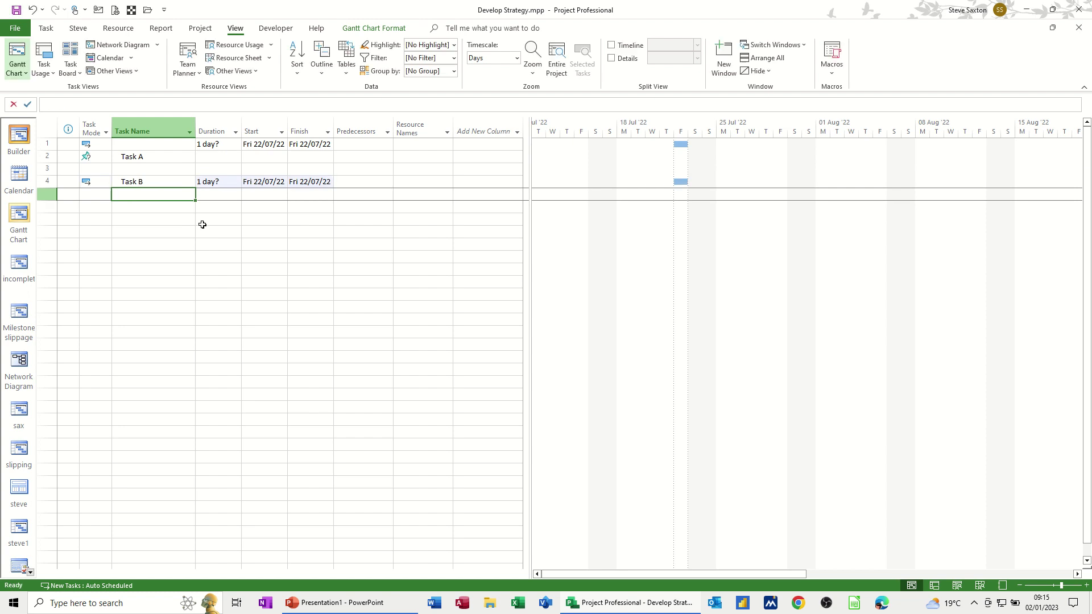
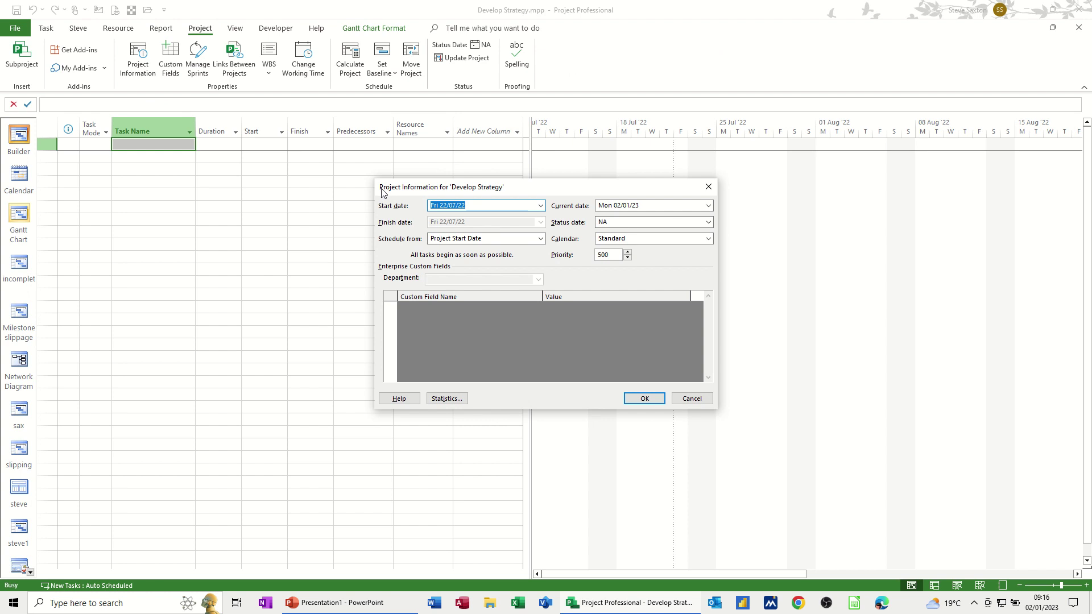
- Set the project start date to today, Mon 02/01/2023, and keep scheduling from Project Start Date
drag(382, 190, 137, 175)
click(295, 190)
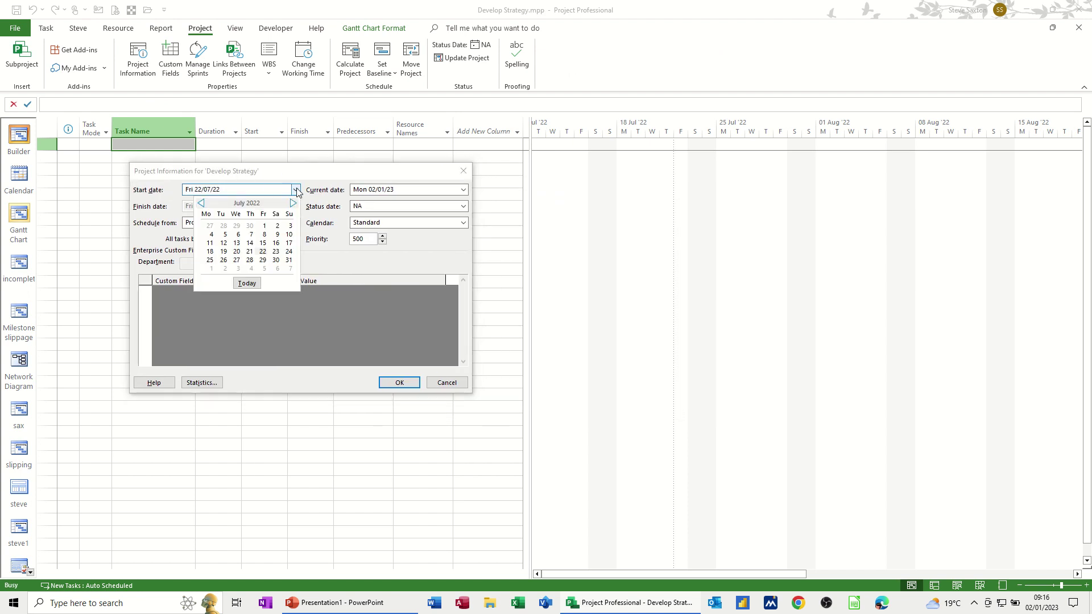
click(247, 283)
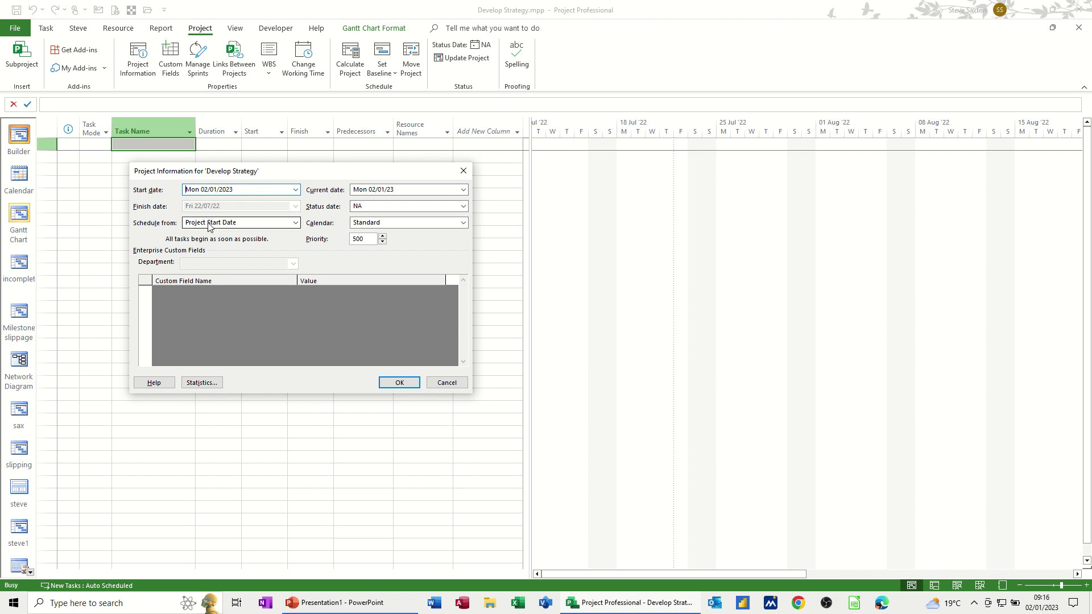
click(228, 225)
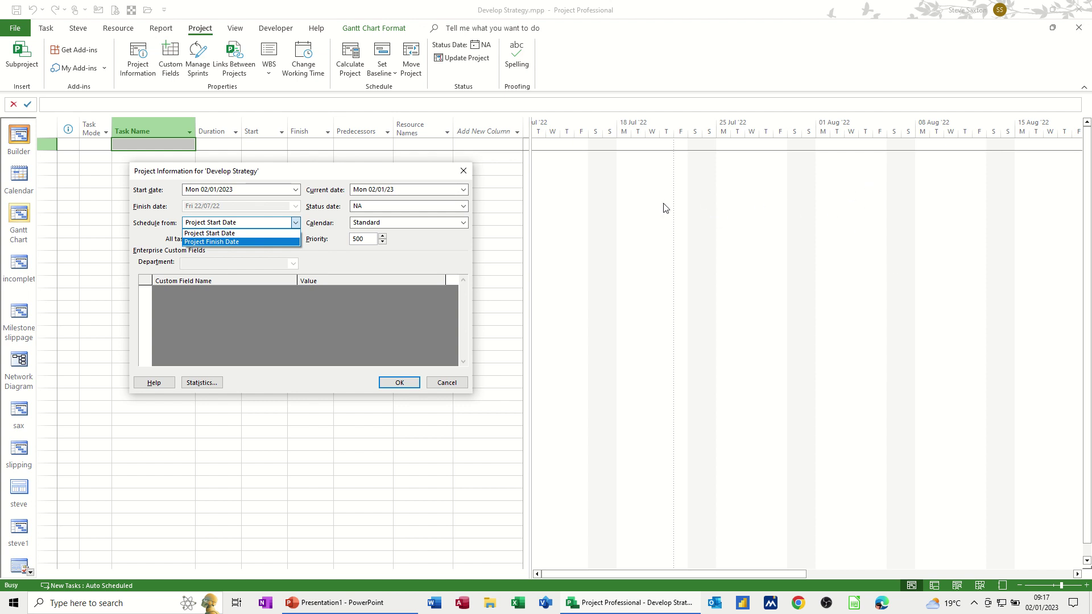
click(207, 234)
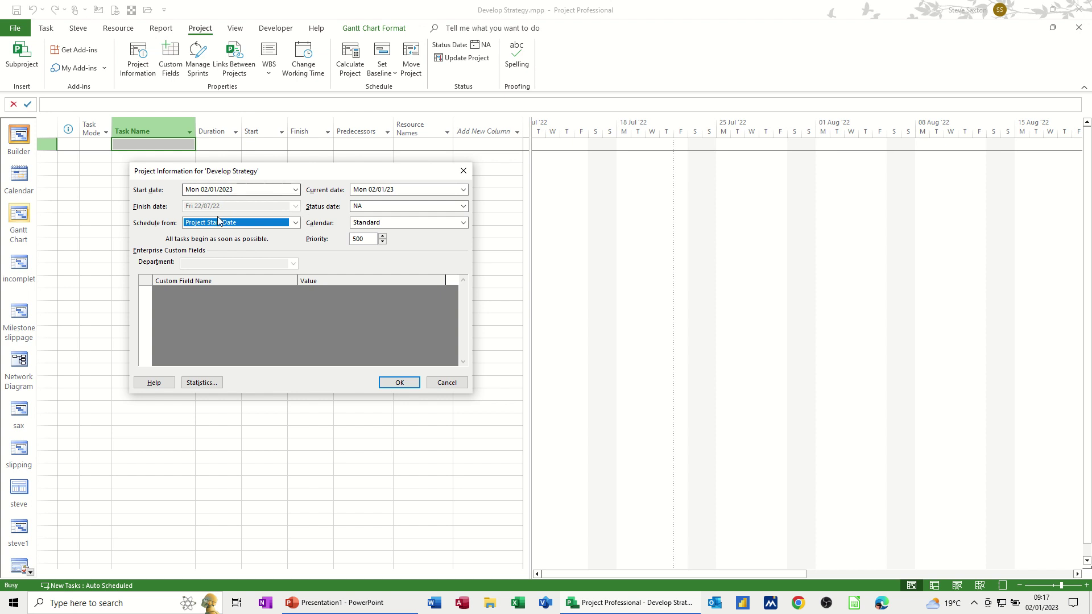
click(395, 387)
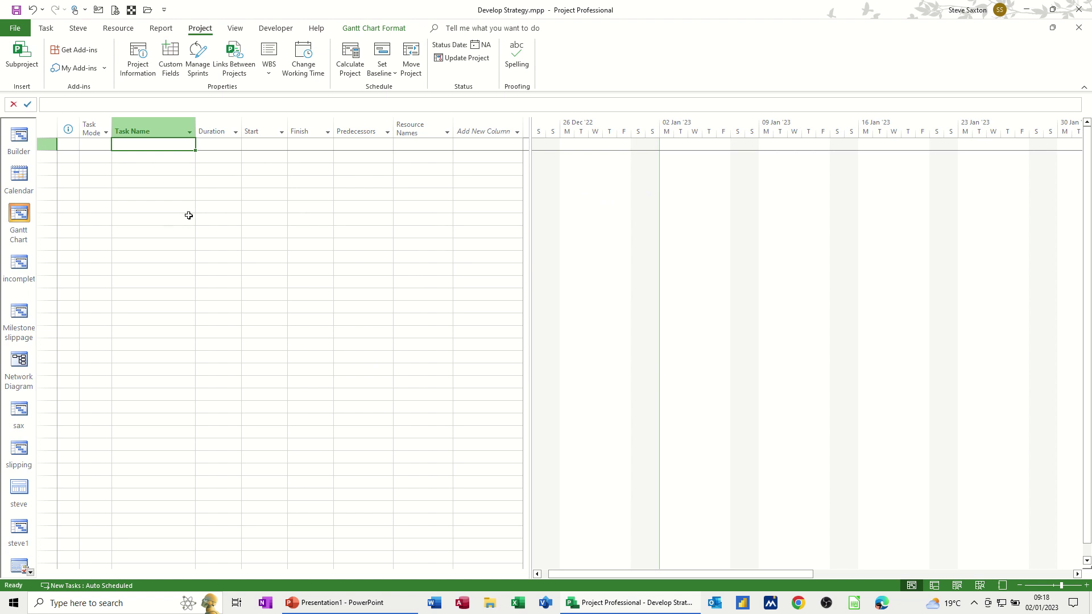
- Show the built-in Cost table in the Gantt Chart view, and switch back to the Entry table
click(235, 28)
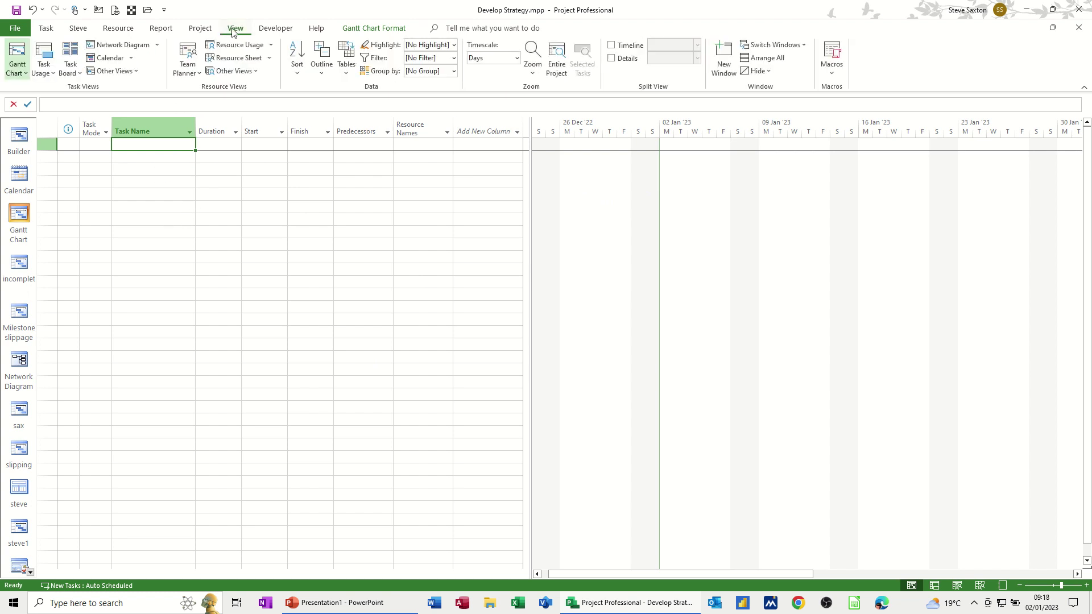
click(349, 79)
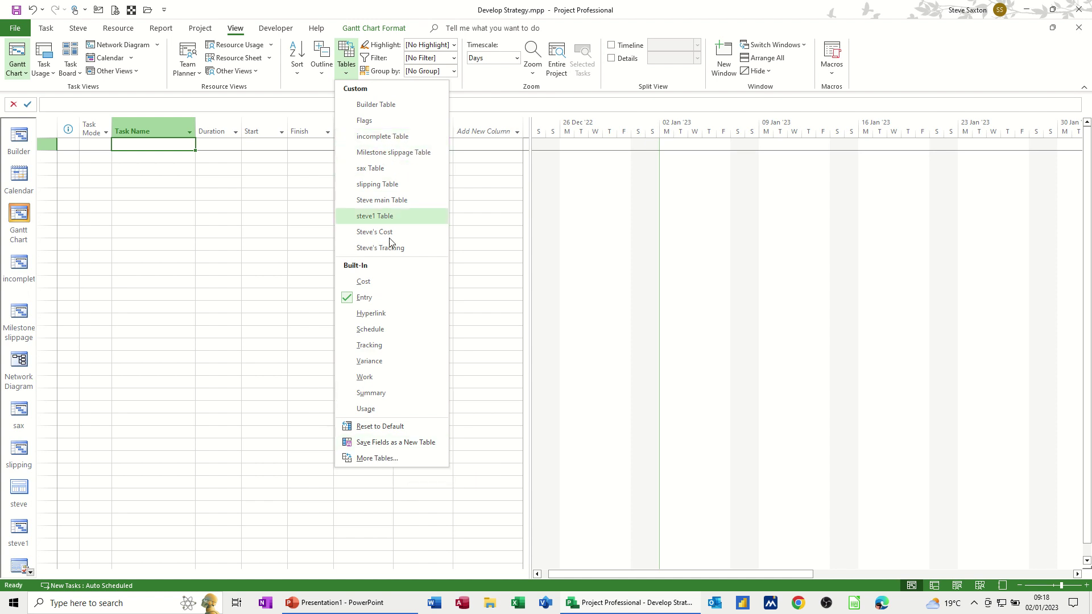
click(375, 286)
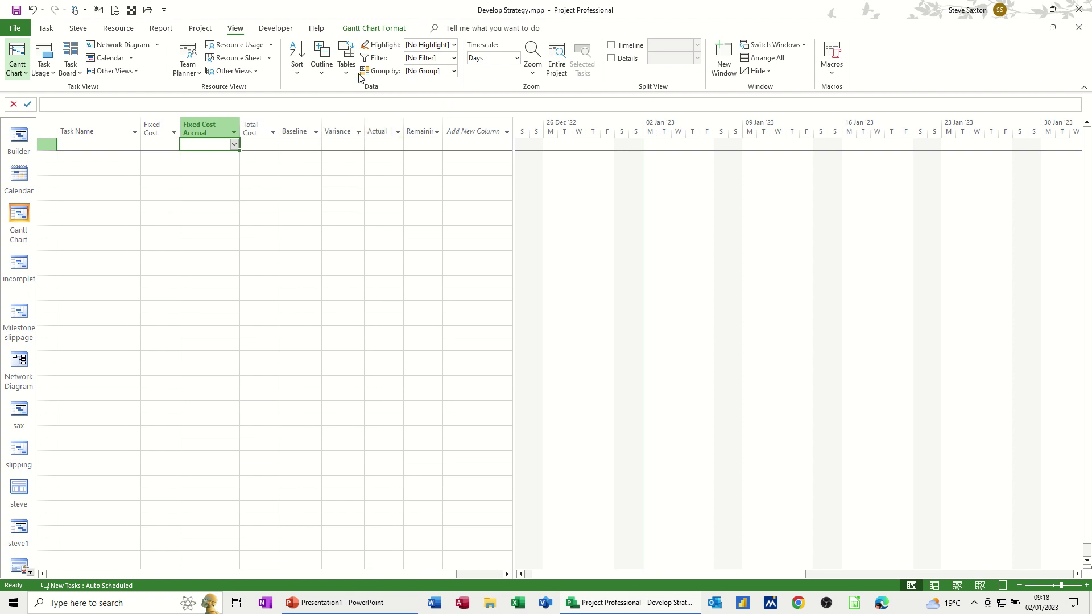
click(346, 57)
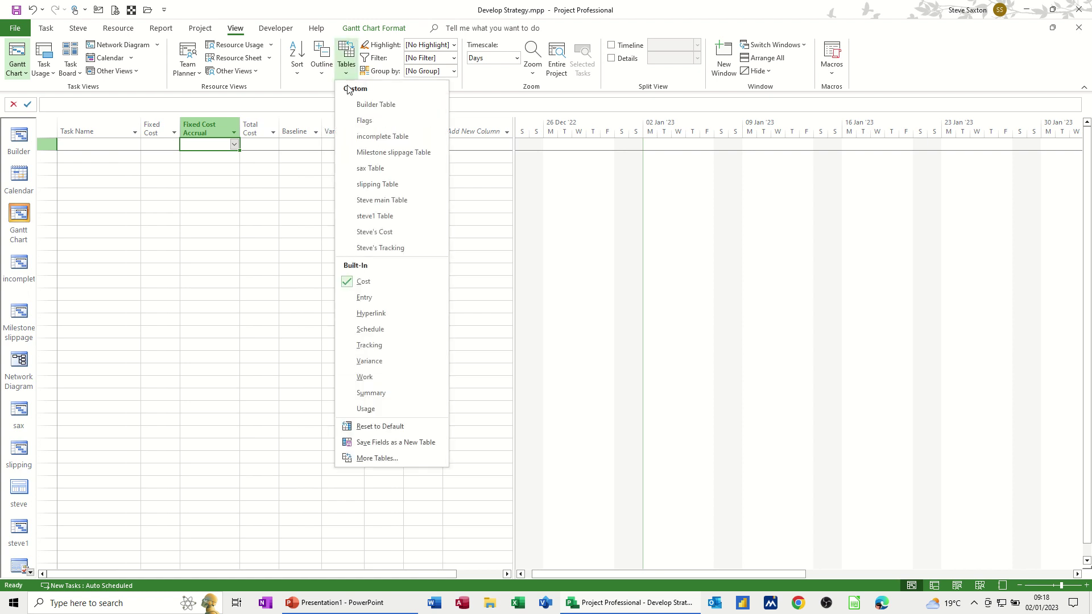
click(364, 297)
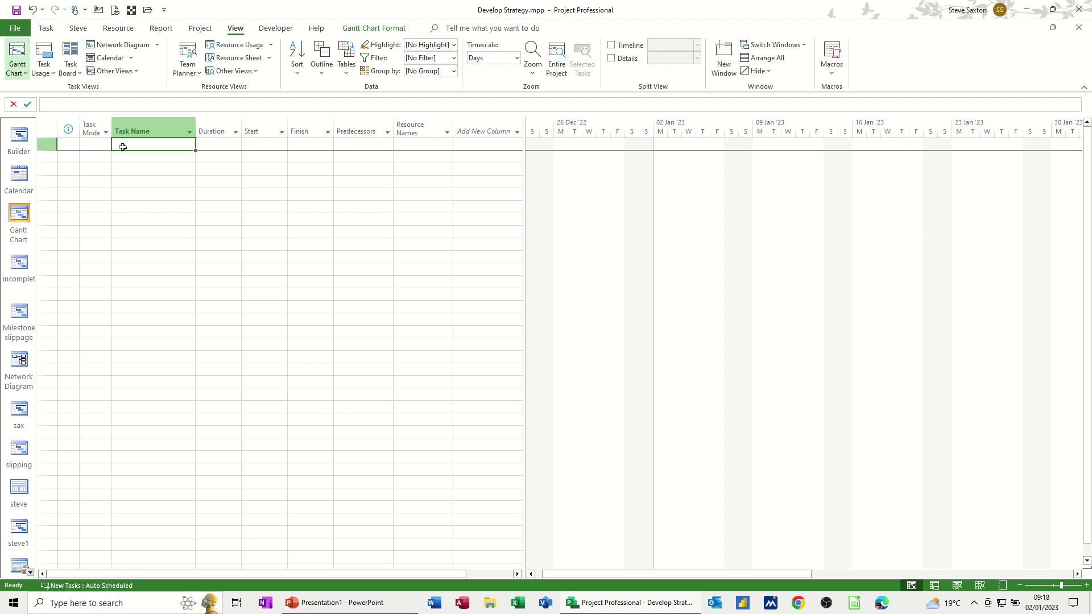
click(328, 132)
click(328, 132)
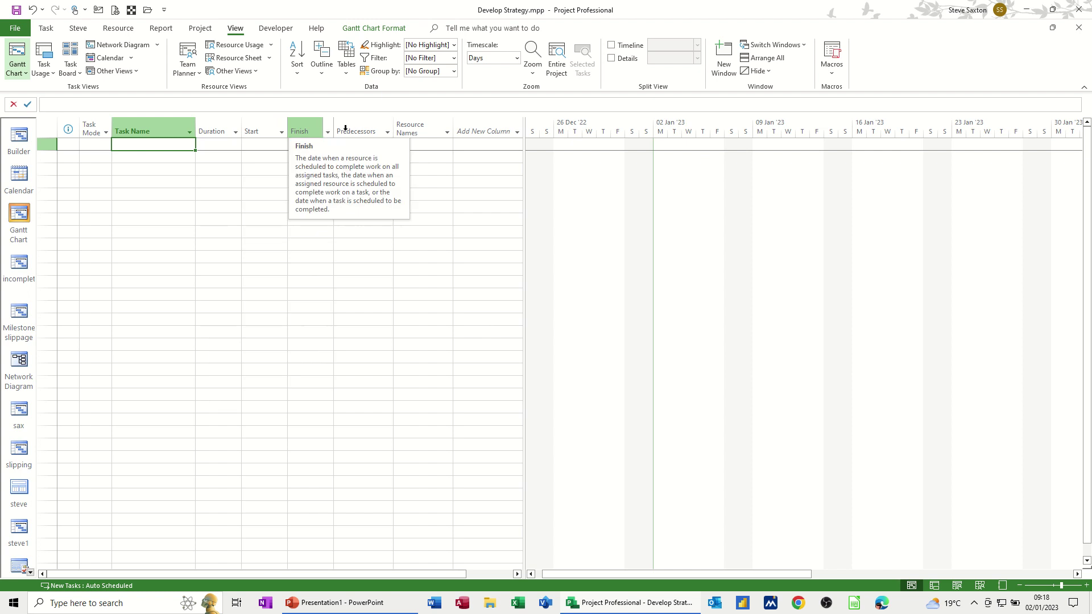
click(388, 132)
click(388, 132)
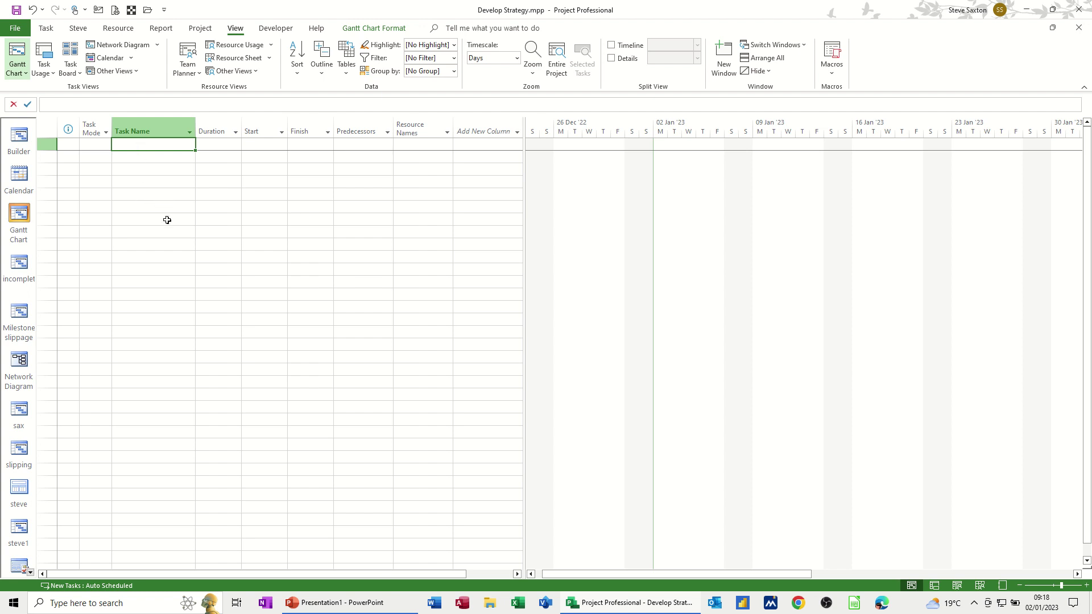
- Enter the tasks "Develop Strategy", "Coord Teams" and "Train Staff" in rows 1 to 3
text(De)
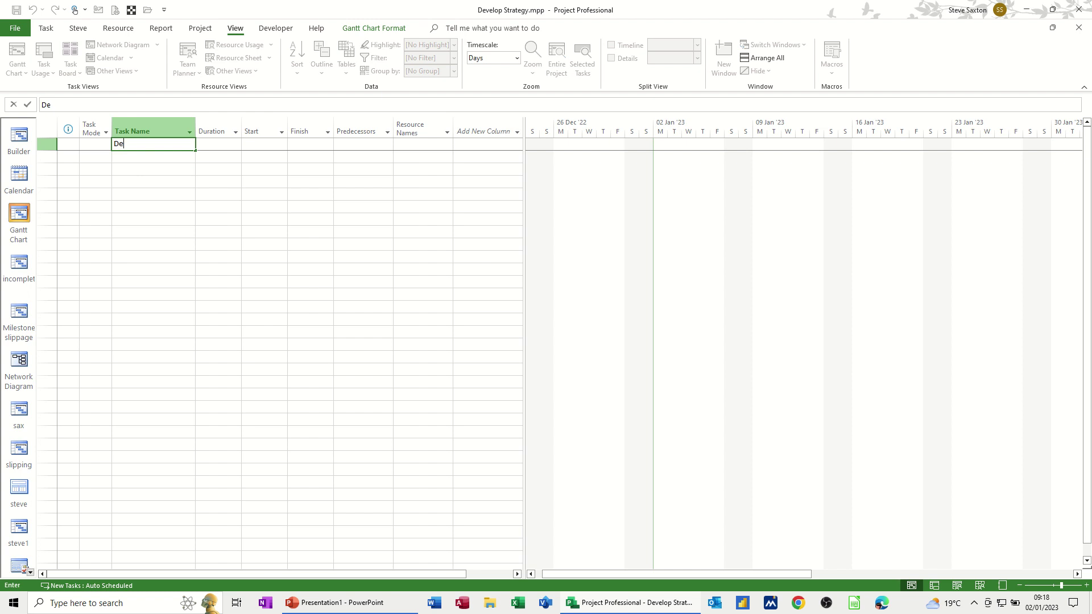
text(velop Strategy)
key(Return)
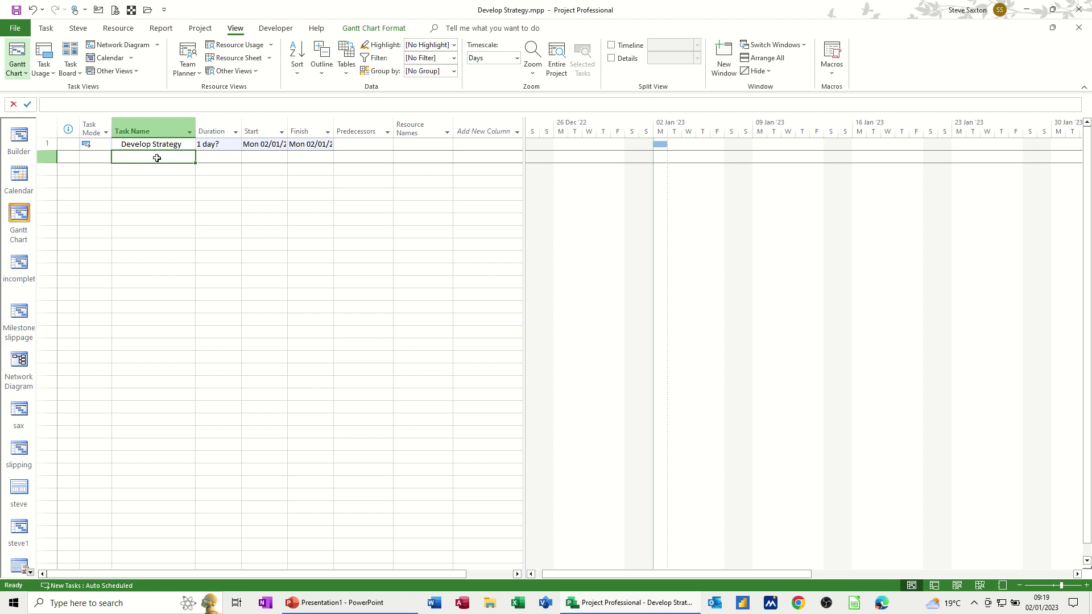
text(Co)
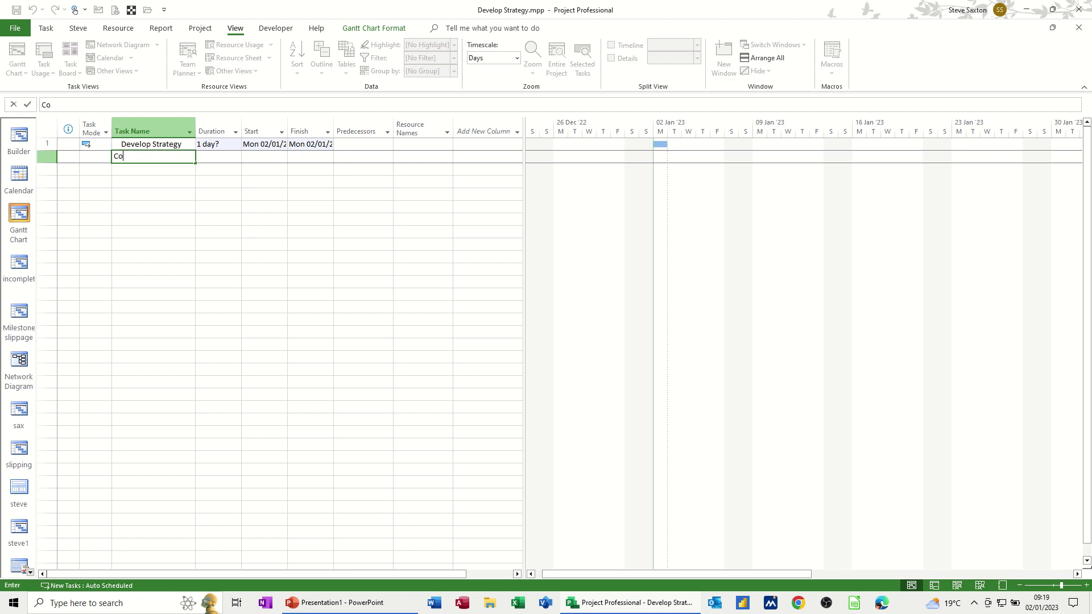
text(ord Teams)
key(Return)
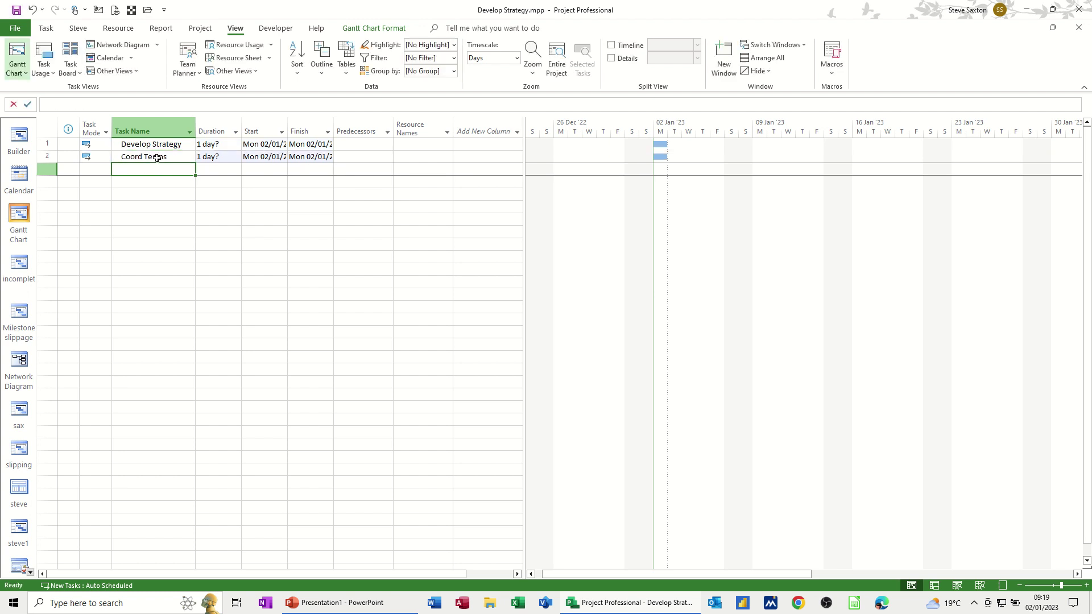
text(Train)
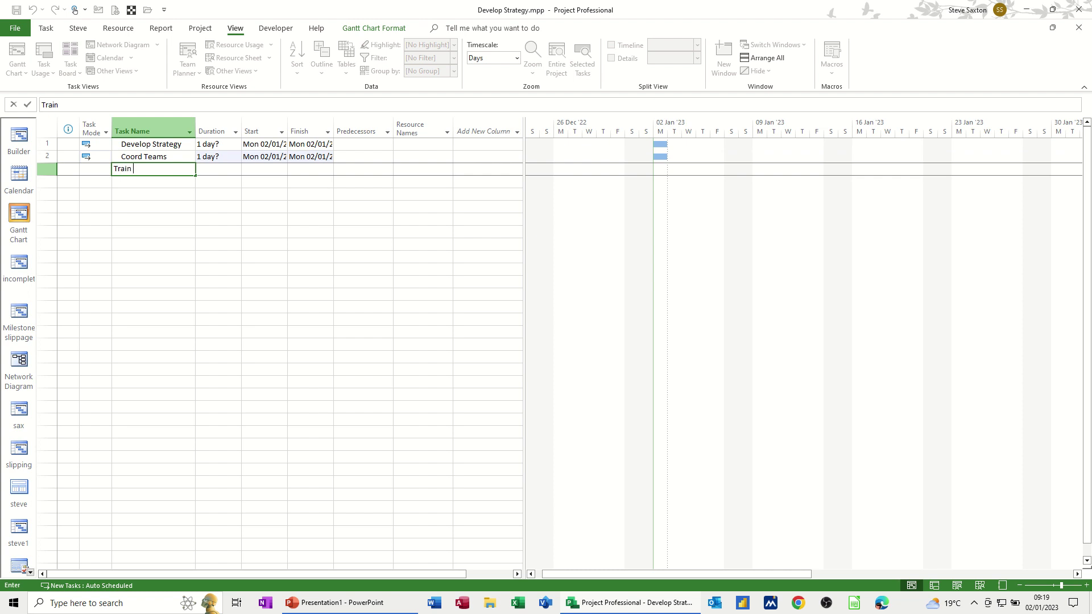
text( Staff)
key(Return)
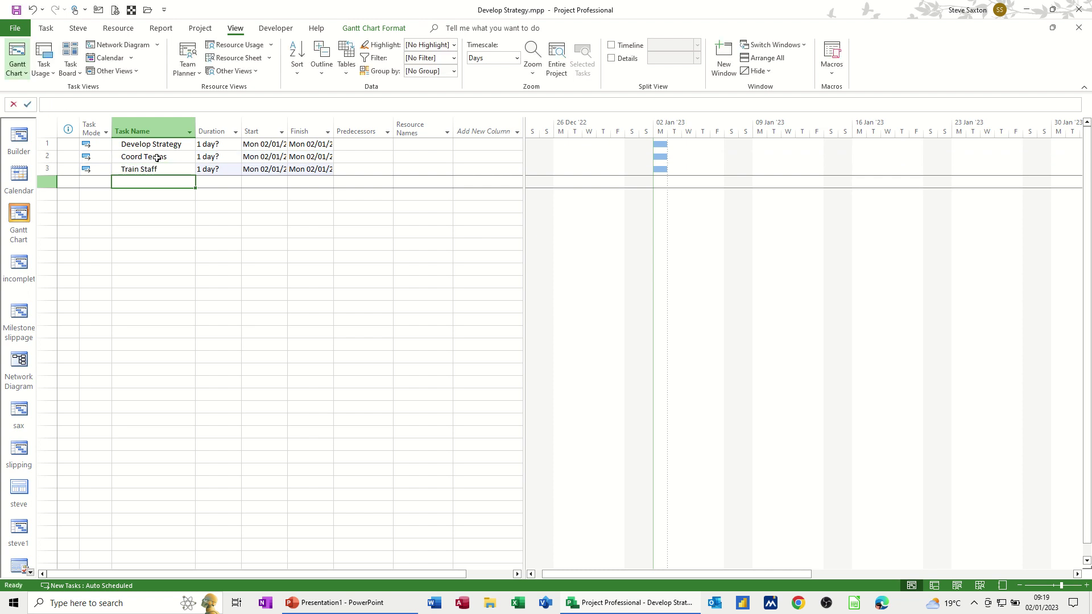
- Add the tasks "Design Product", "Test Product", "Market Product" and "Sell Product" in rows 4 to 7
text(Des)
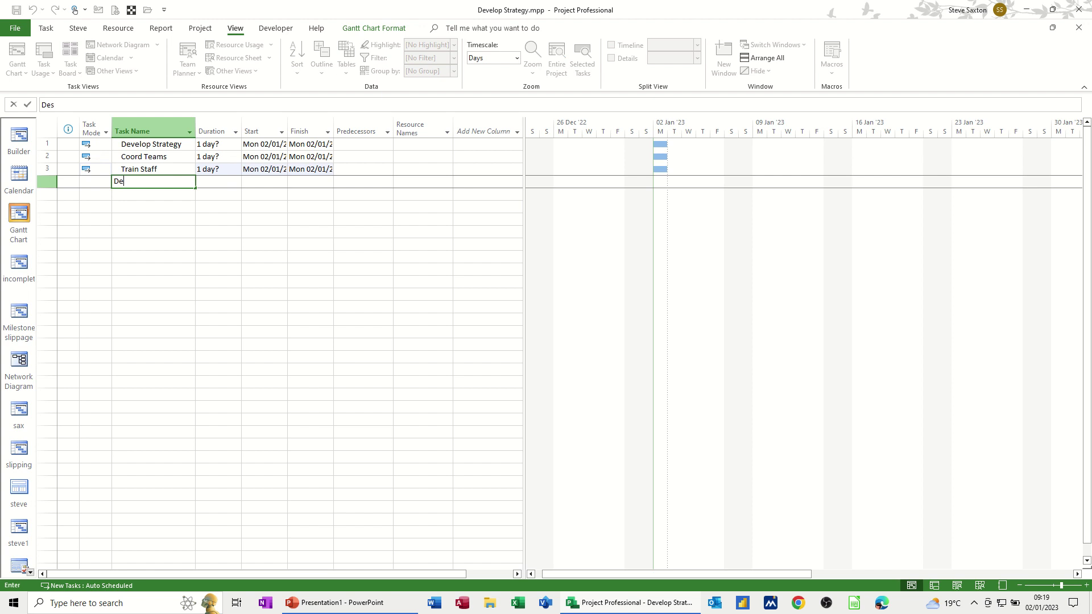
text(ign Product)
key(Return)
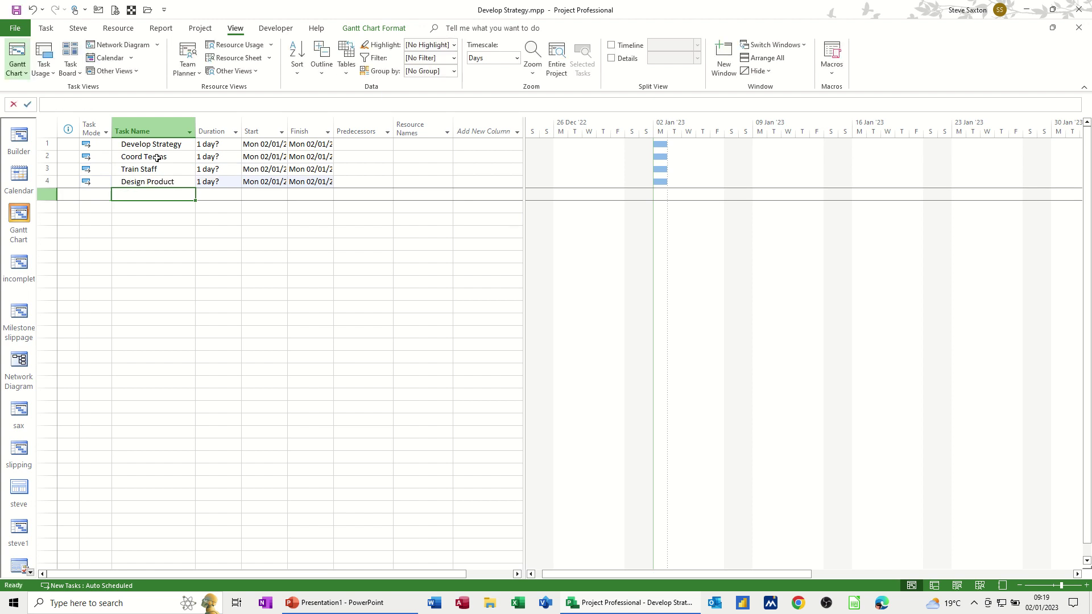
text(Test P)
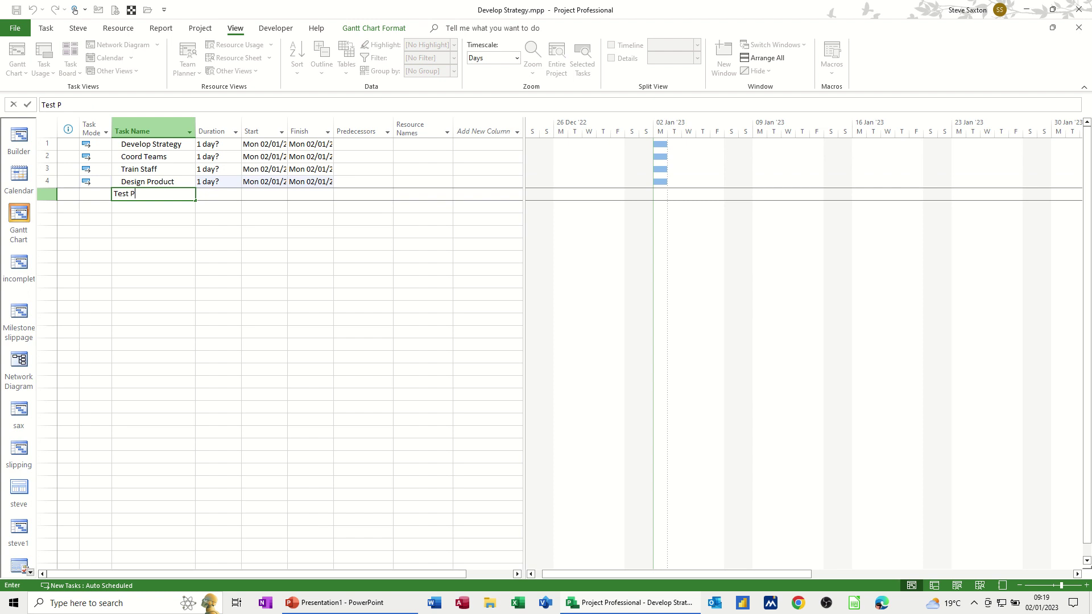
text(roduct)
key(Return)
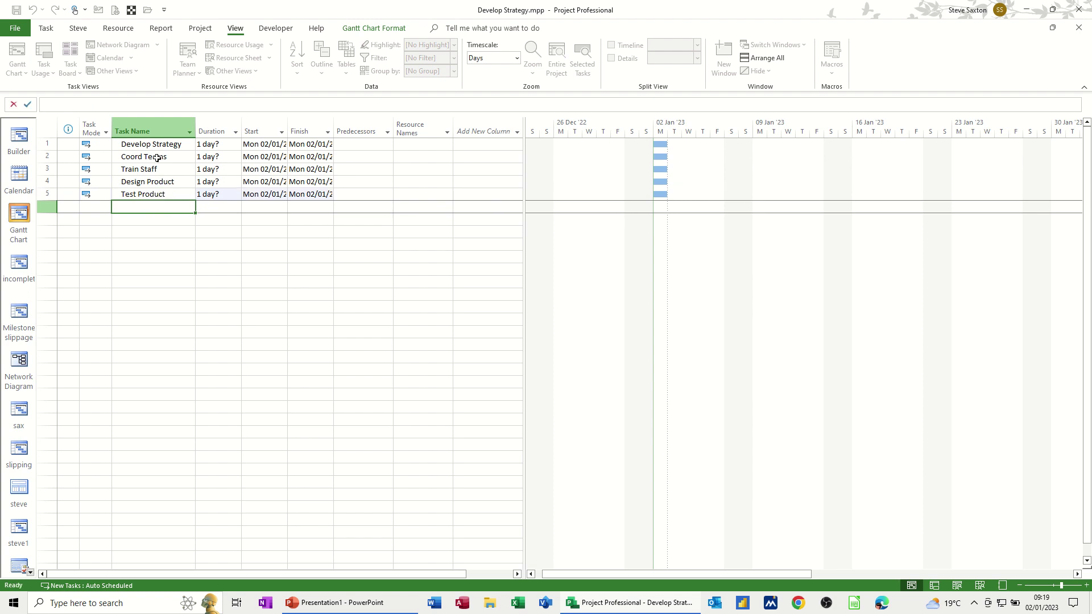
text(Market Product)
key(Return)
text(Se)
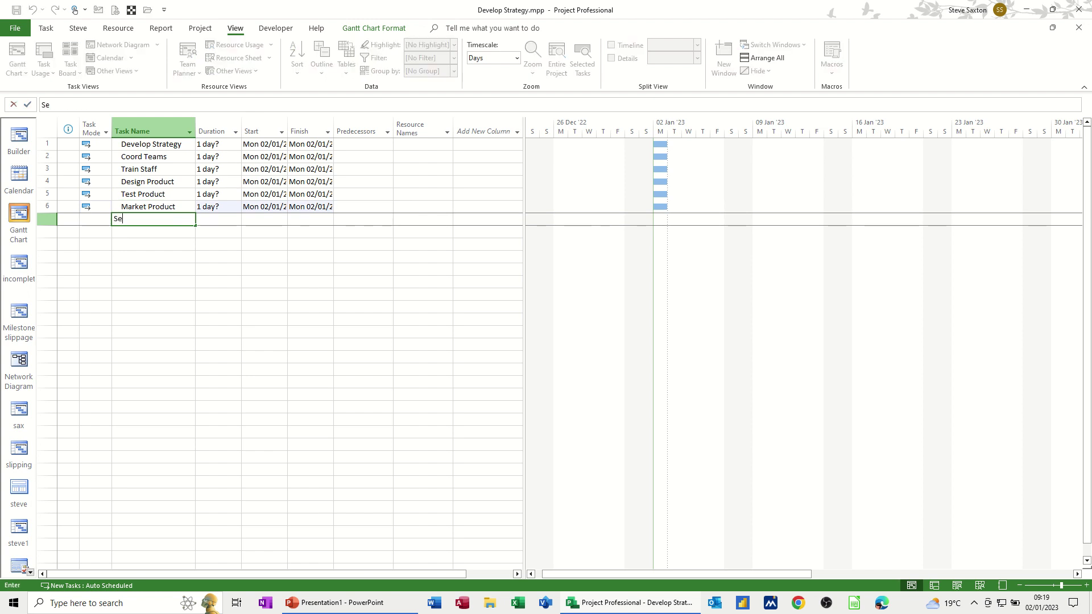
text(ll Product)
key(Return)
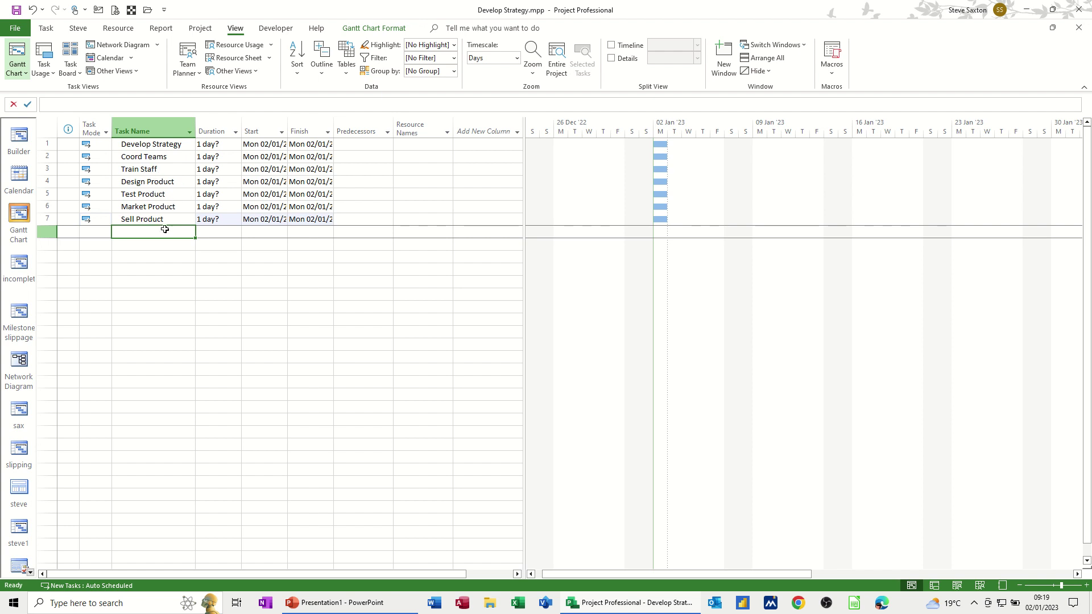
- Indent tasks 2 to 7, Coord Teams through Sell Product, as subtasks of Develop Strategy
click(170, 172)
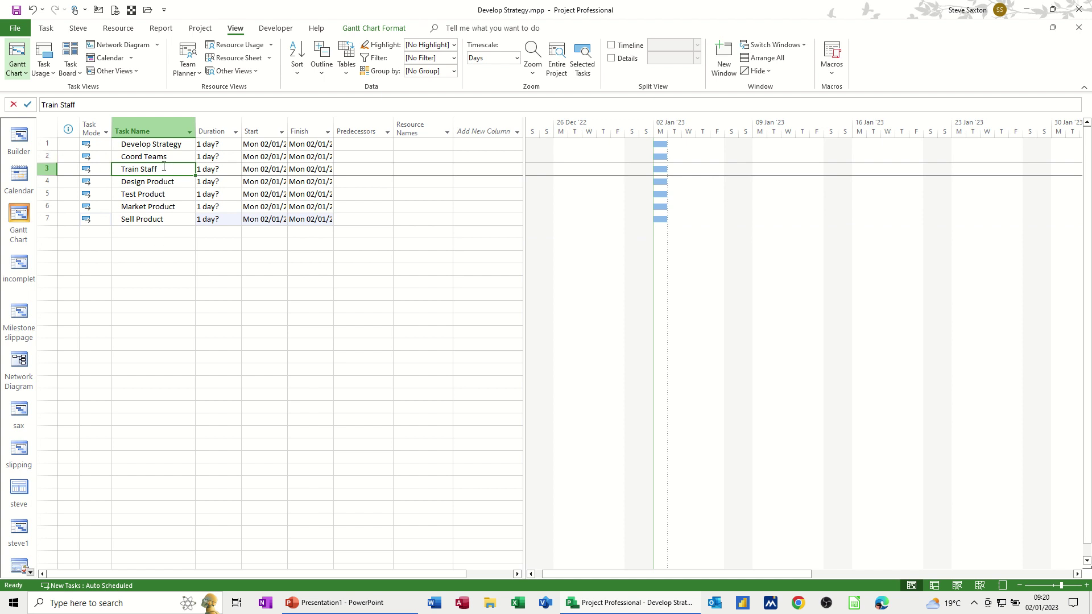
drag(144, 158, 147, 217)
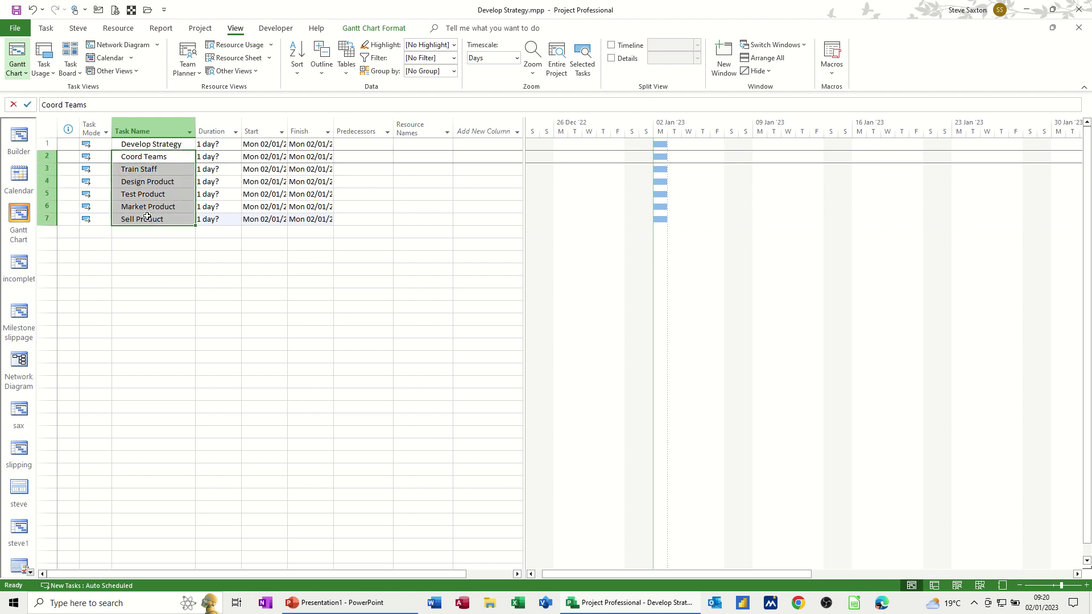
click(152, 244)
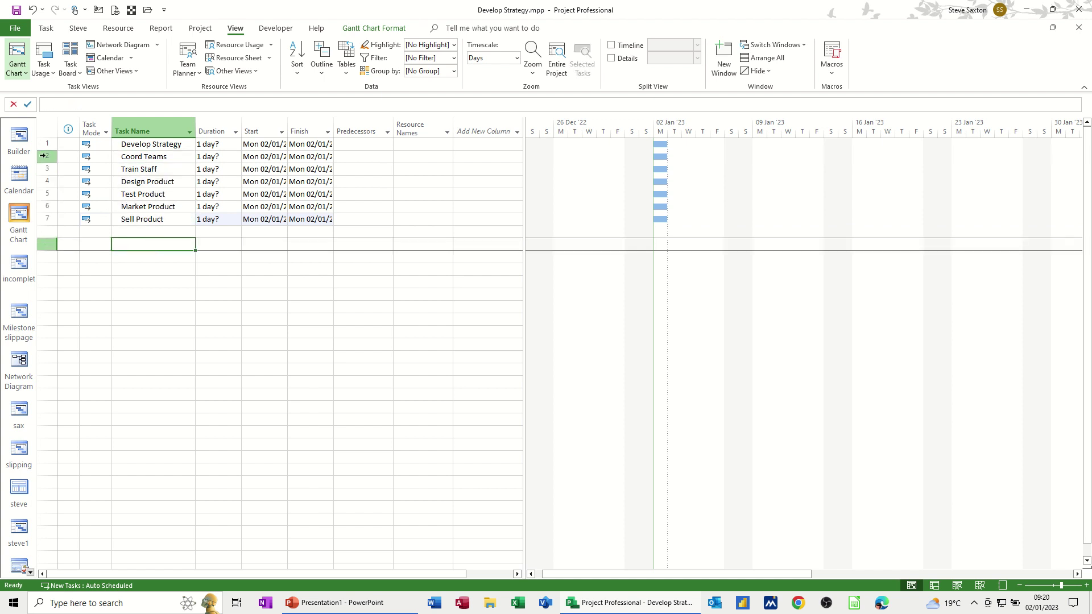
drag(47, 157, 48, 219)
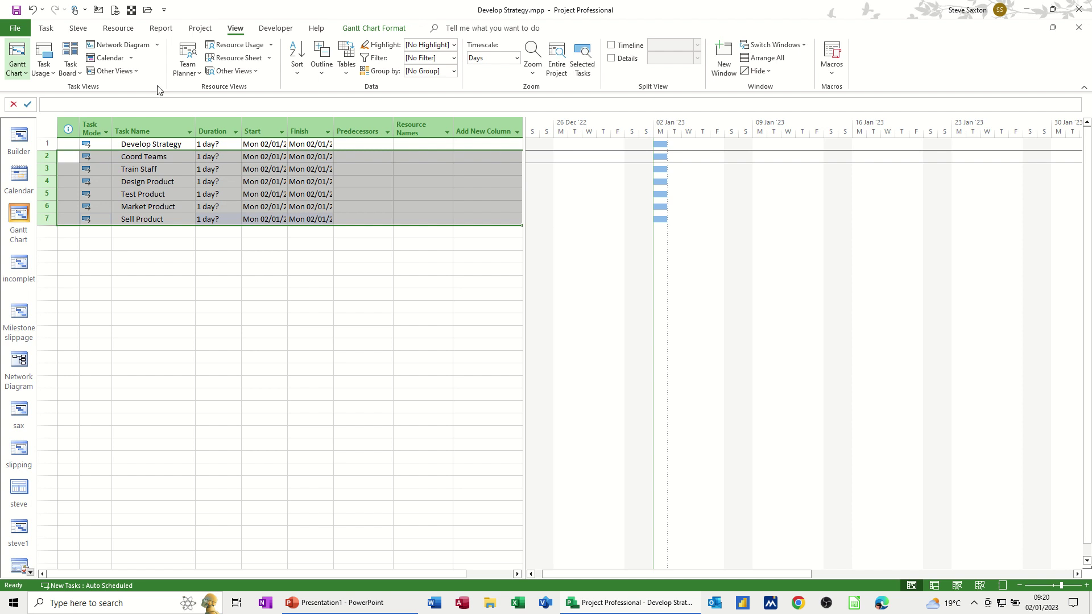
click(46, 29)
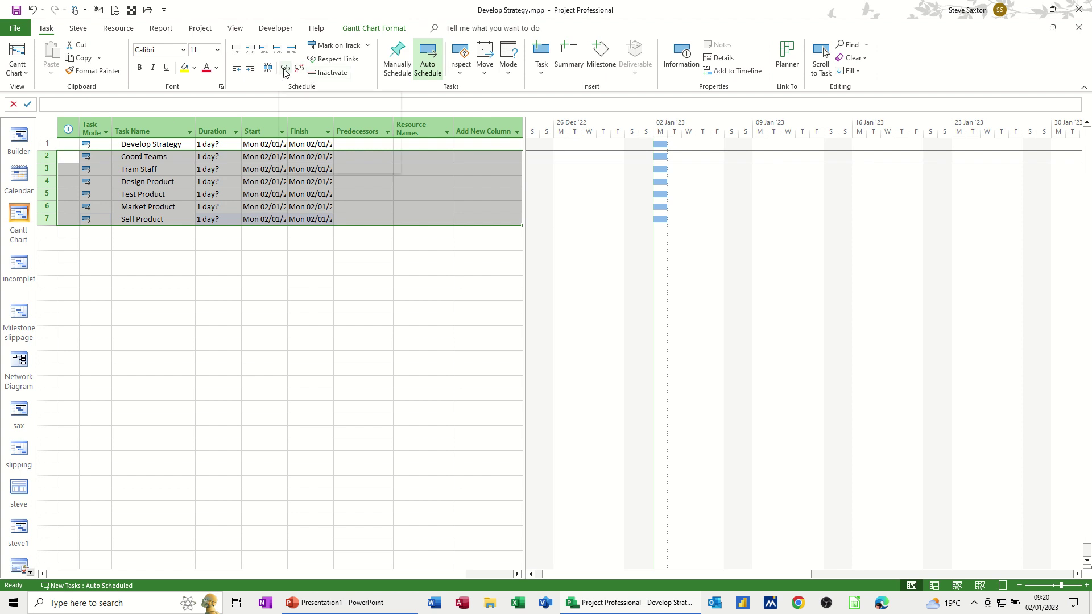
click(251, 68)
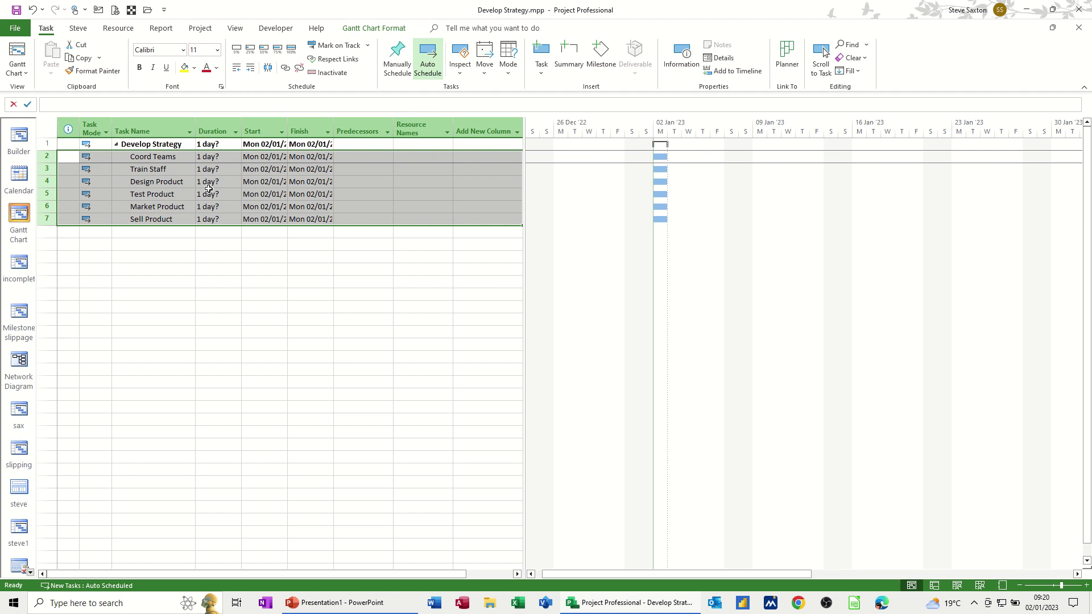
- Widen the Start and Finish columns to fit their full dates
double_click(288, 131)
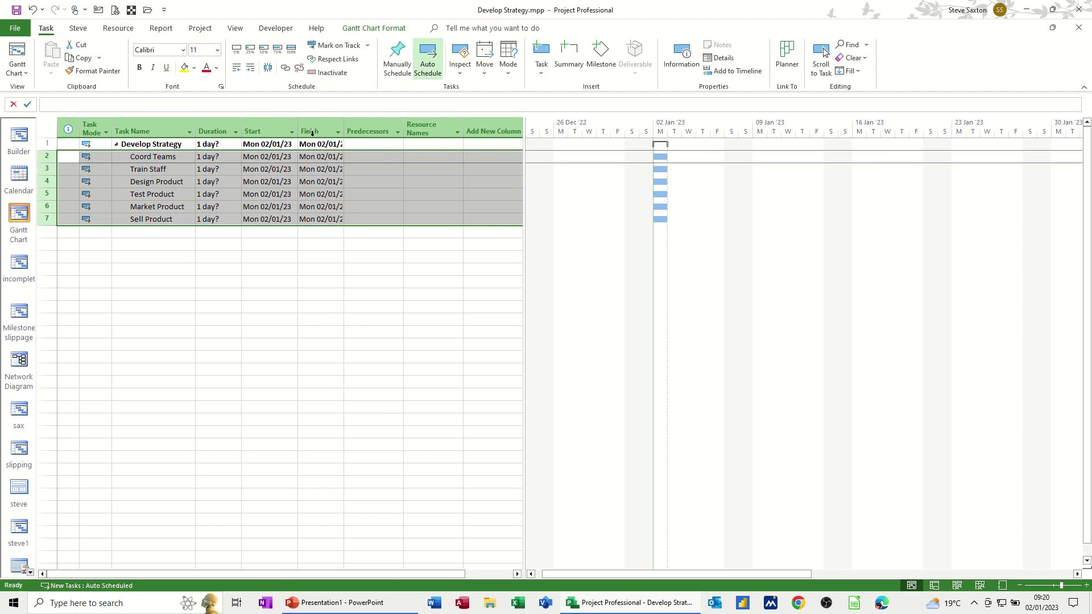
double_click(341, 133)
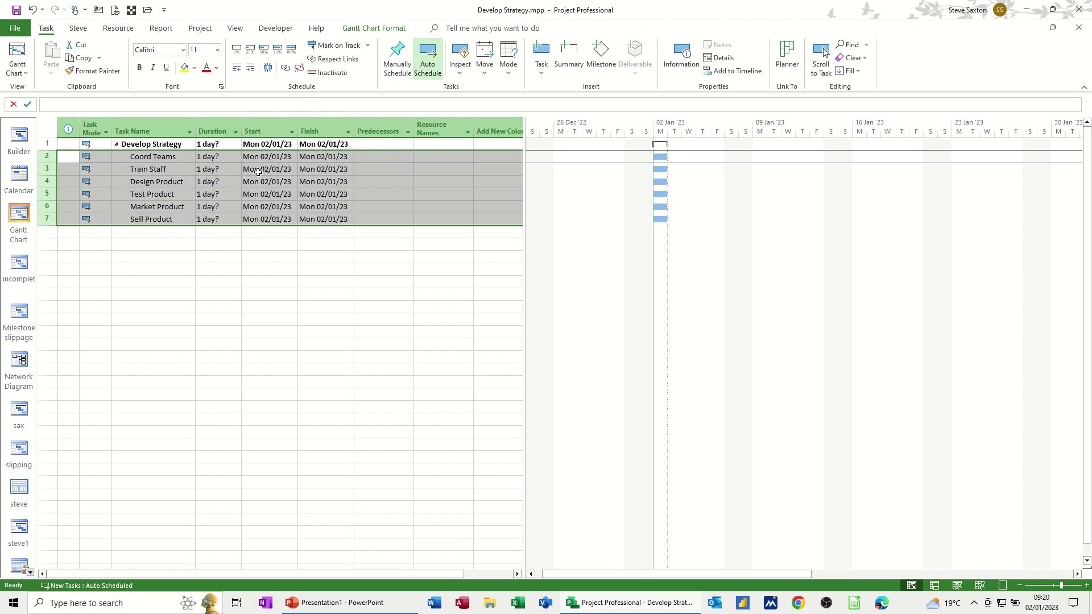
- Set the durations of Coord Teams to 5 days, Train Staff to 2 days and Design Product to 3 days
click(205, 157)
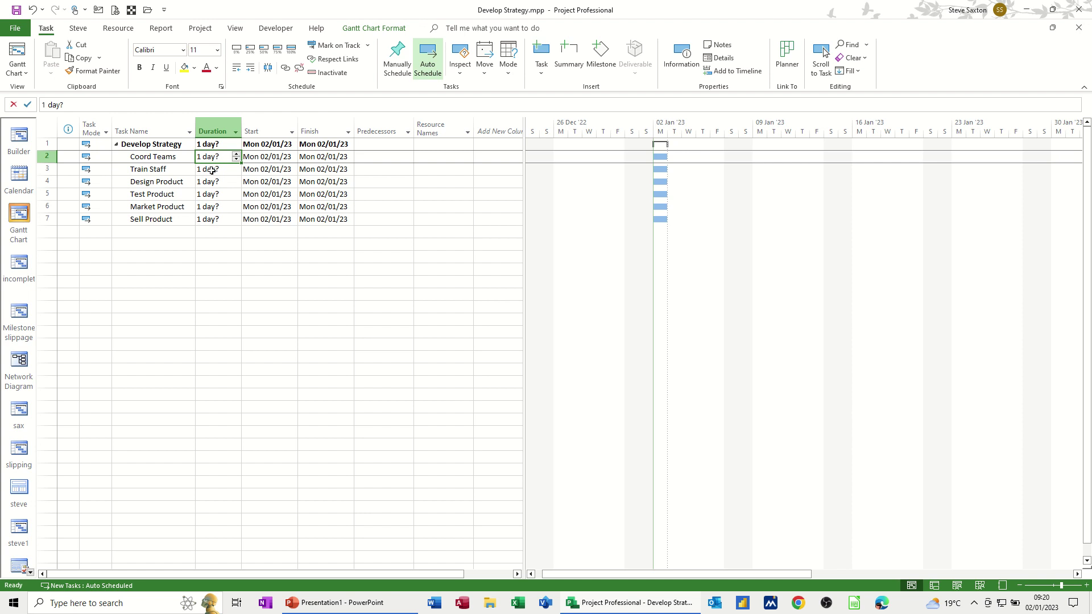
text(5)
click(213, 205)
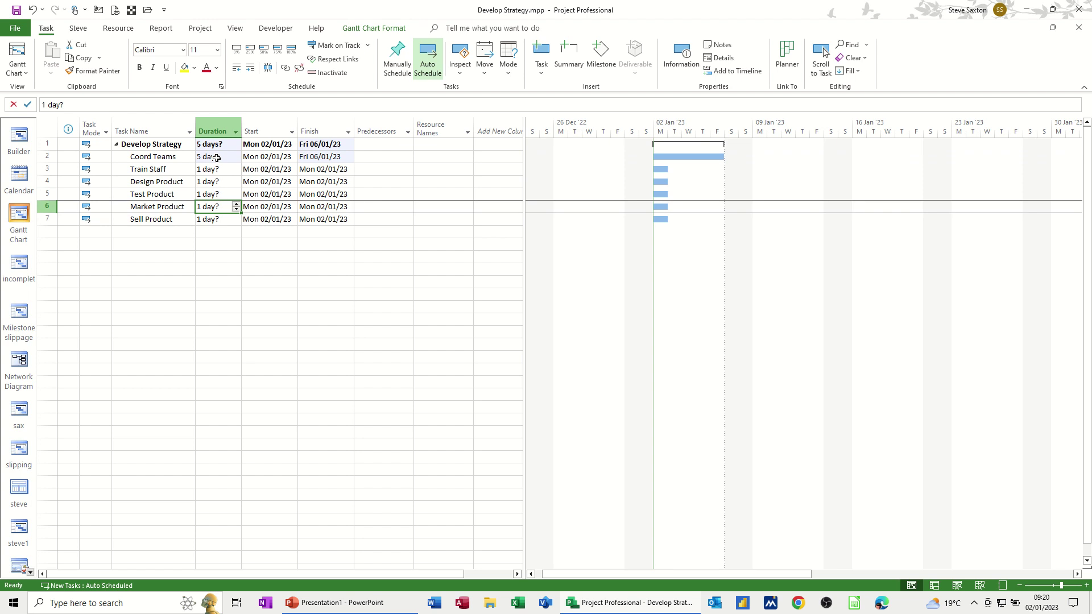
click(217, 170)
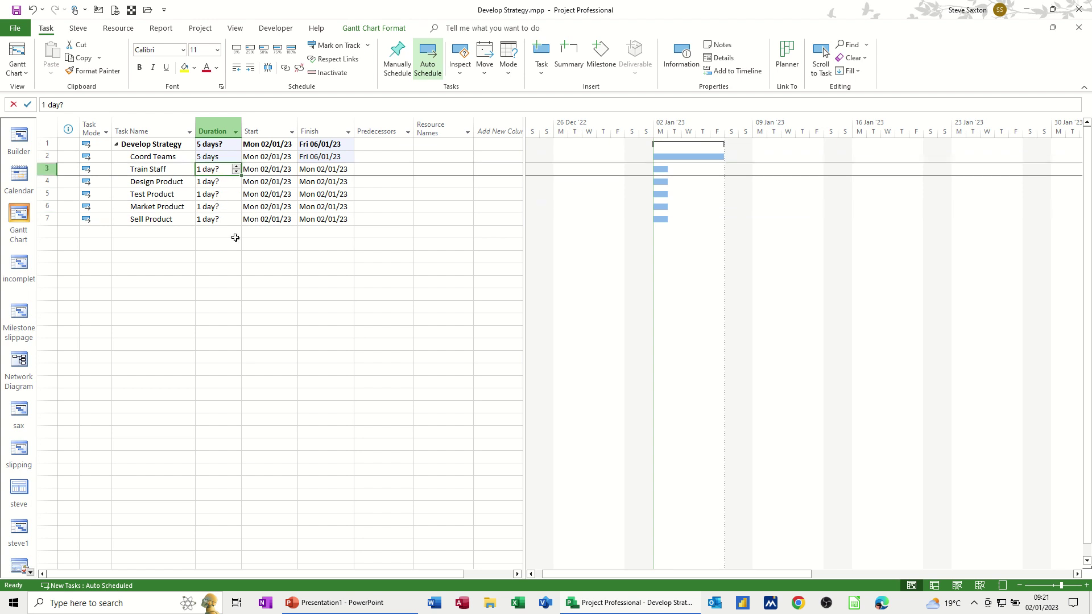
text(2)
click(213, 182)
text(3)
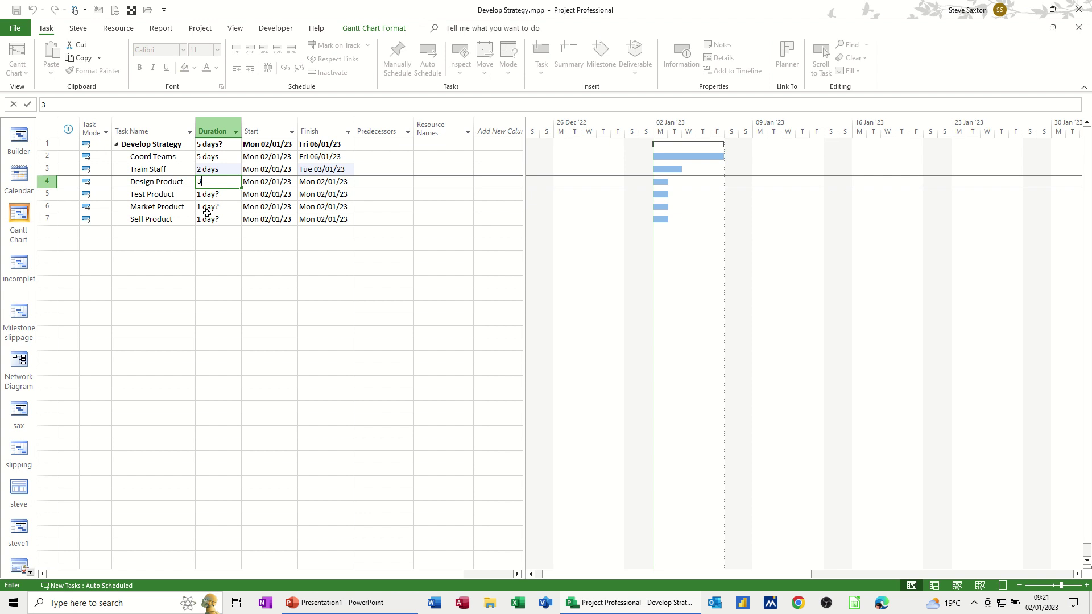
- Set the durations of Test Product, Market Product and Sell Product to 5 days each, and dismiss the Planning Wizard tip
click(212, 197)
text(5)
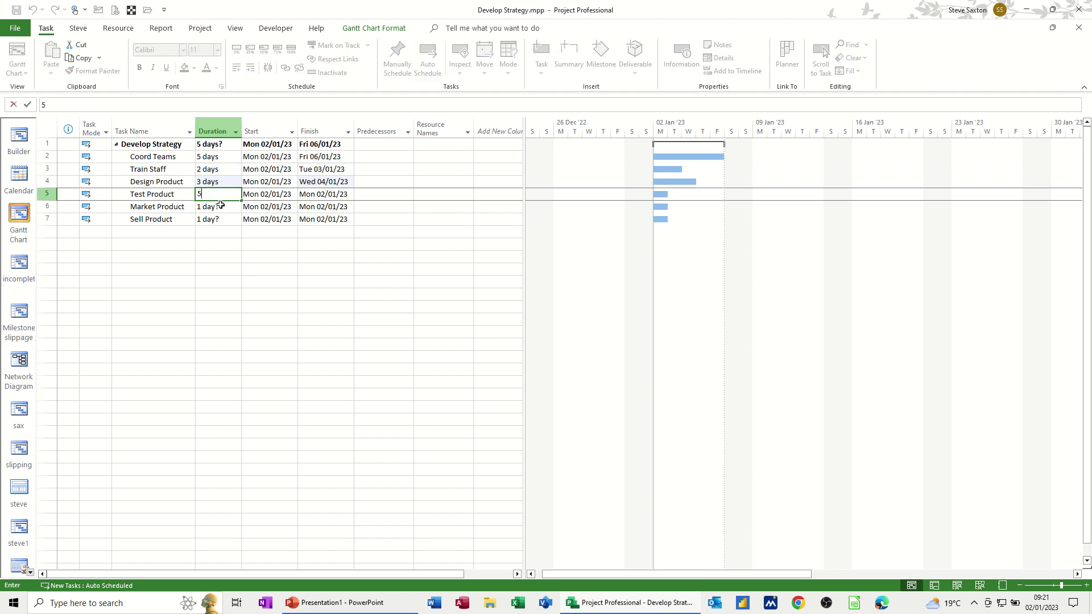
click(220, 207)
text(5)
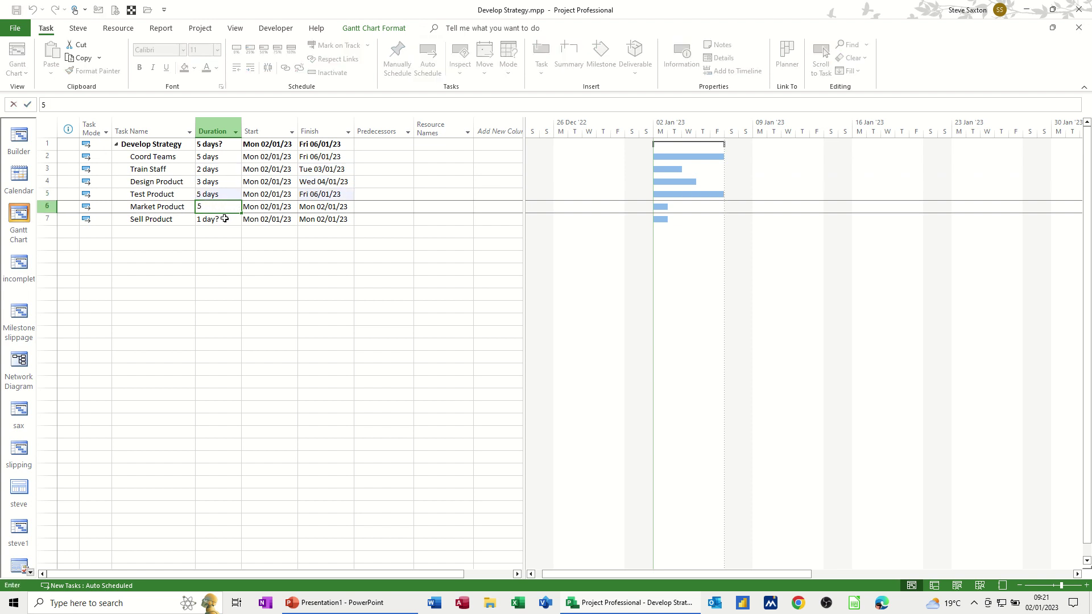
click(225, 219)
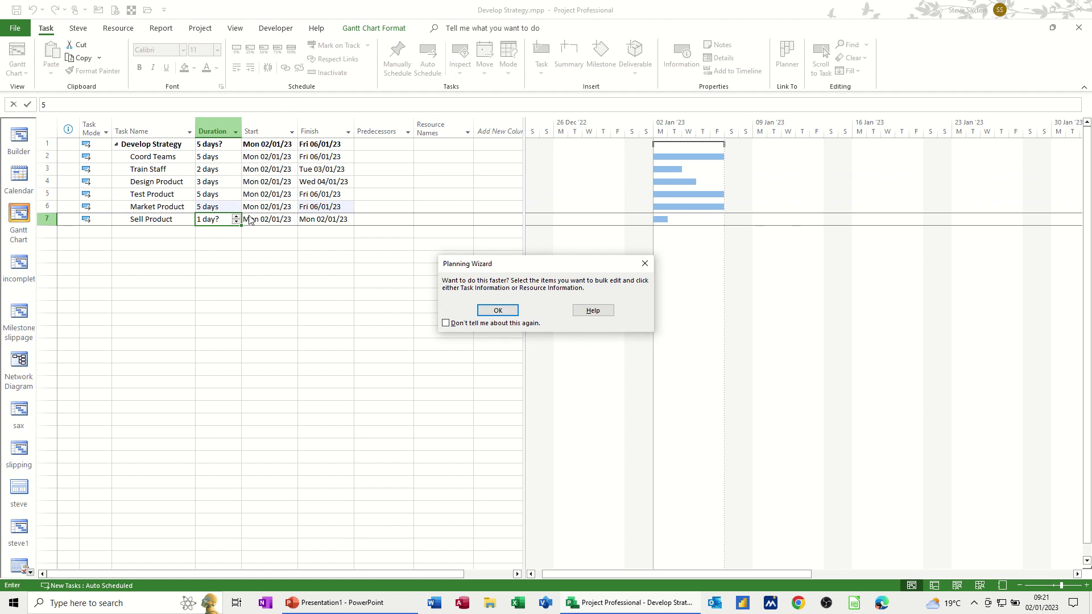
click(488, 310)
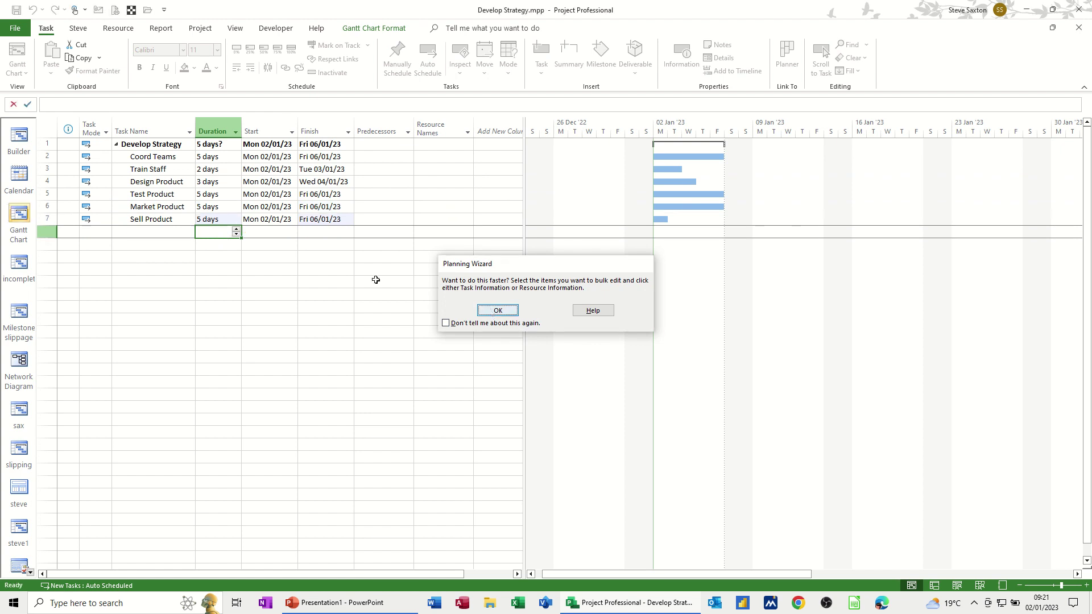
- Fill Test Product's 5-day duration down to Market Product and Sell Product
click(229, 194)
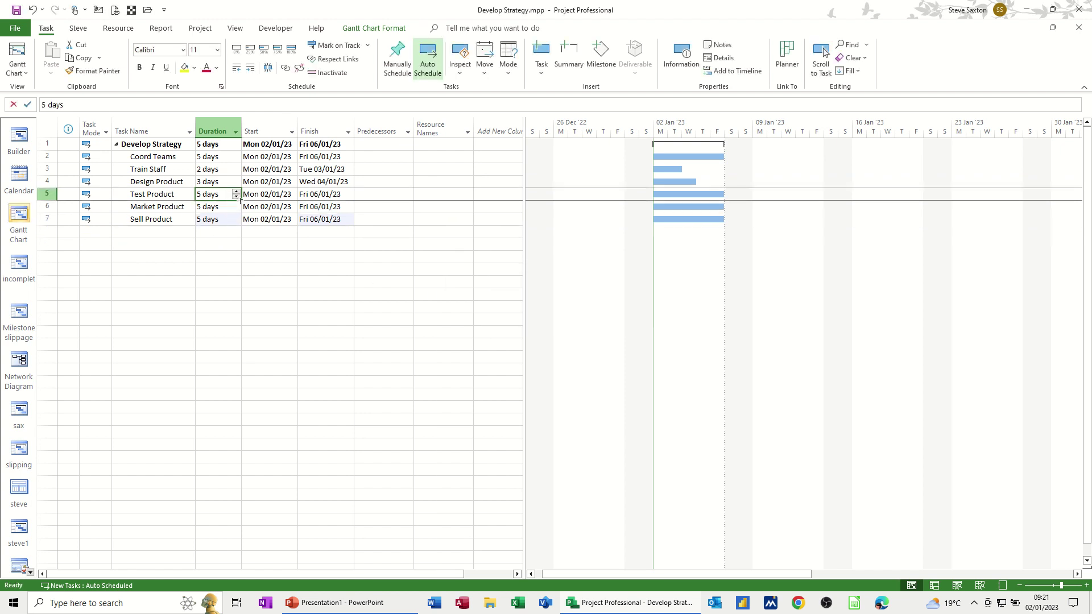
drag(240, 200, 241, 224)
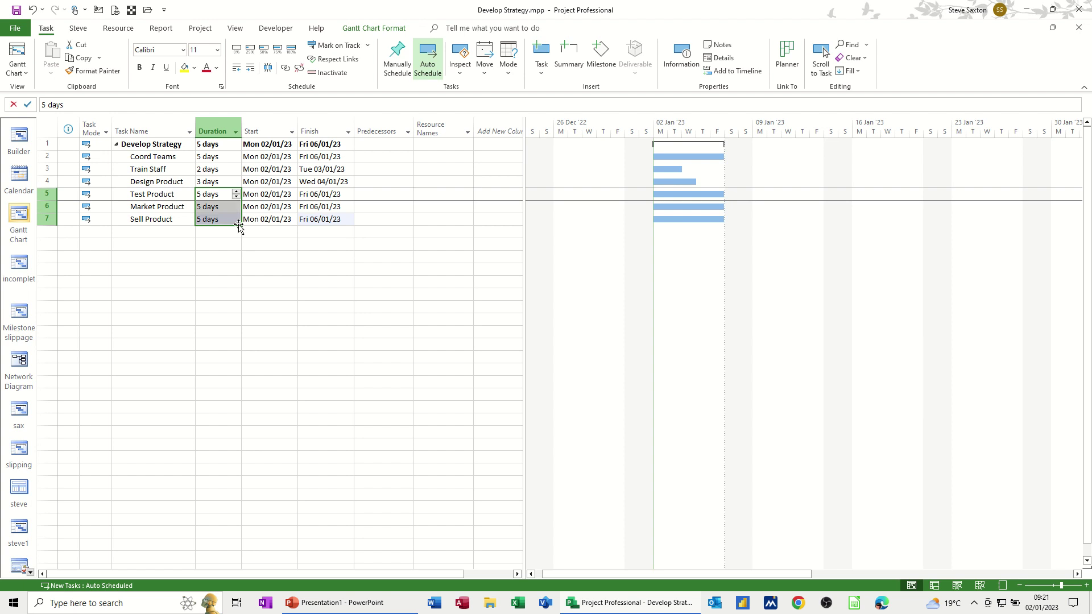
click(215, 195)
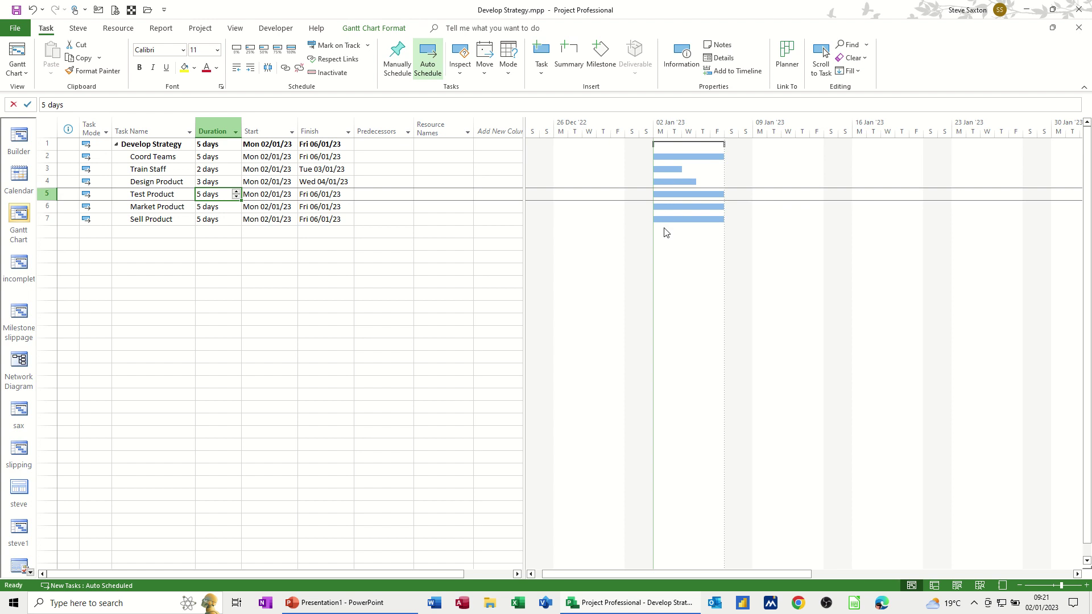
- Add the milestone End of Phase below Sell Product with a duration of 0 days
drag(525, 219, 370, 239)
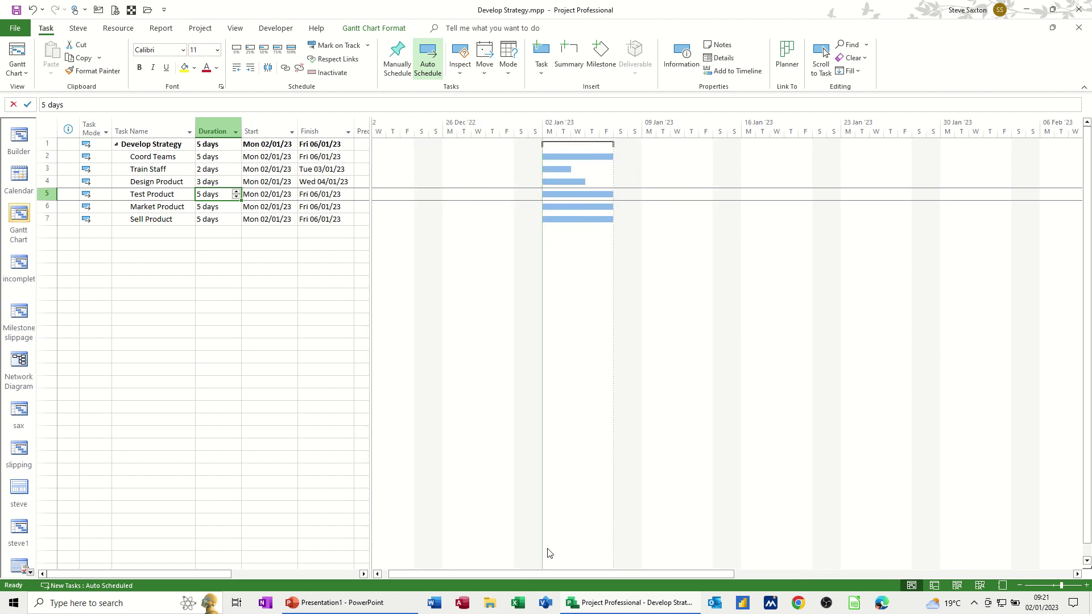
drag(517, 573, 599, 579)
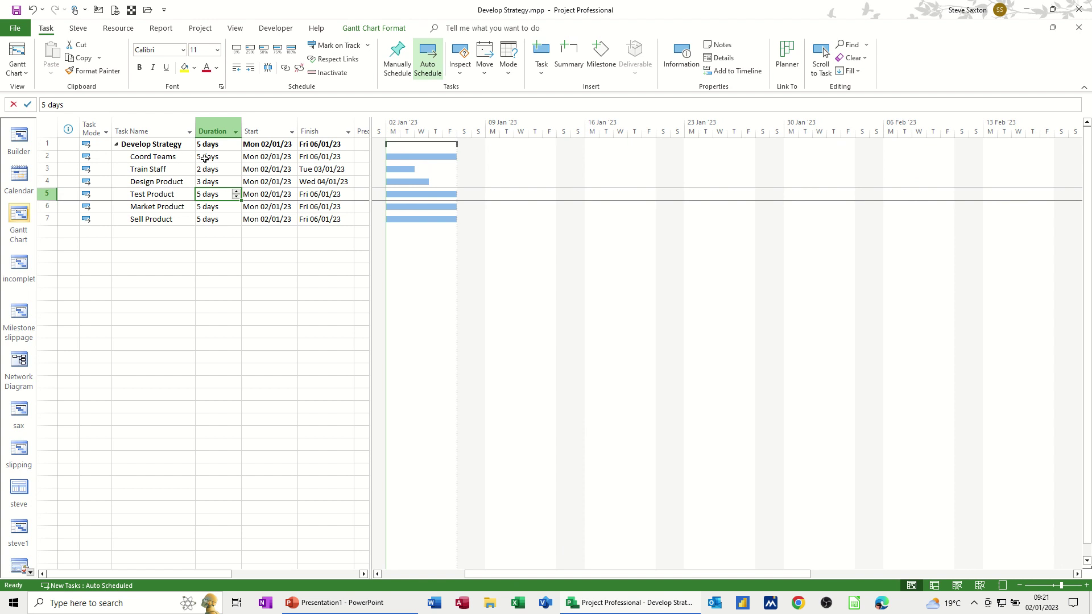
click(146, 235)
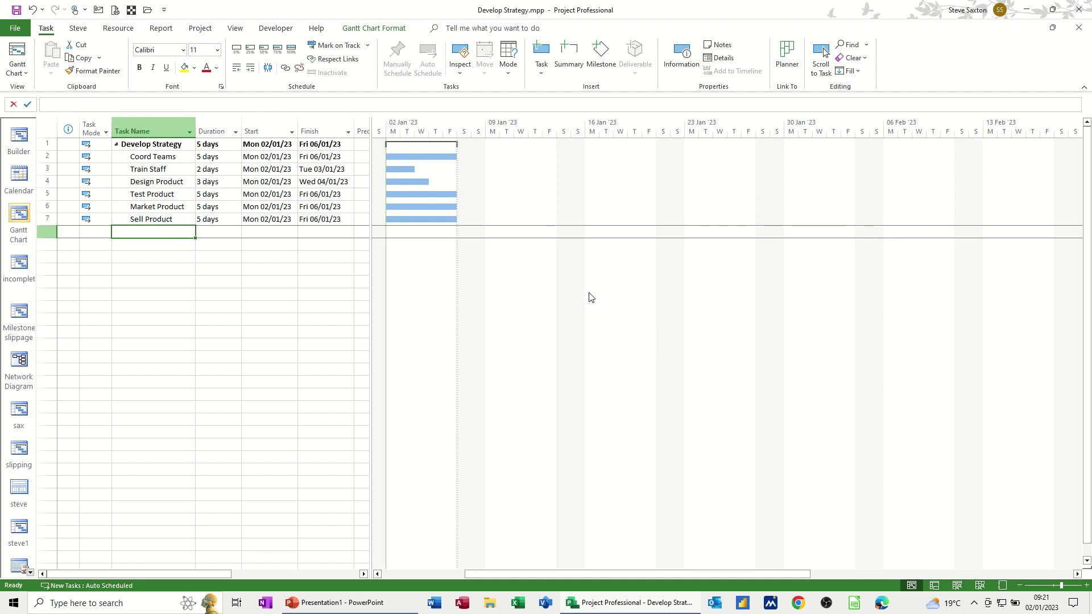
text(End of P)
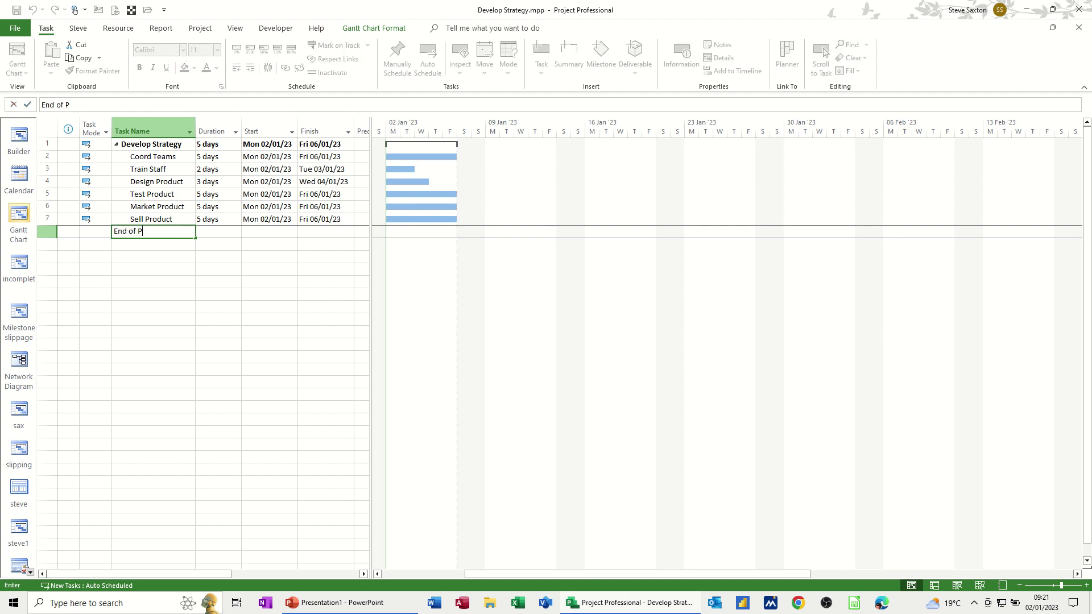
text(hase)
key(Tab)
text(0)
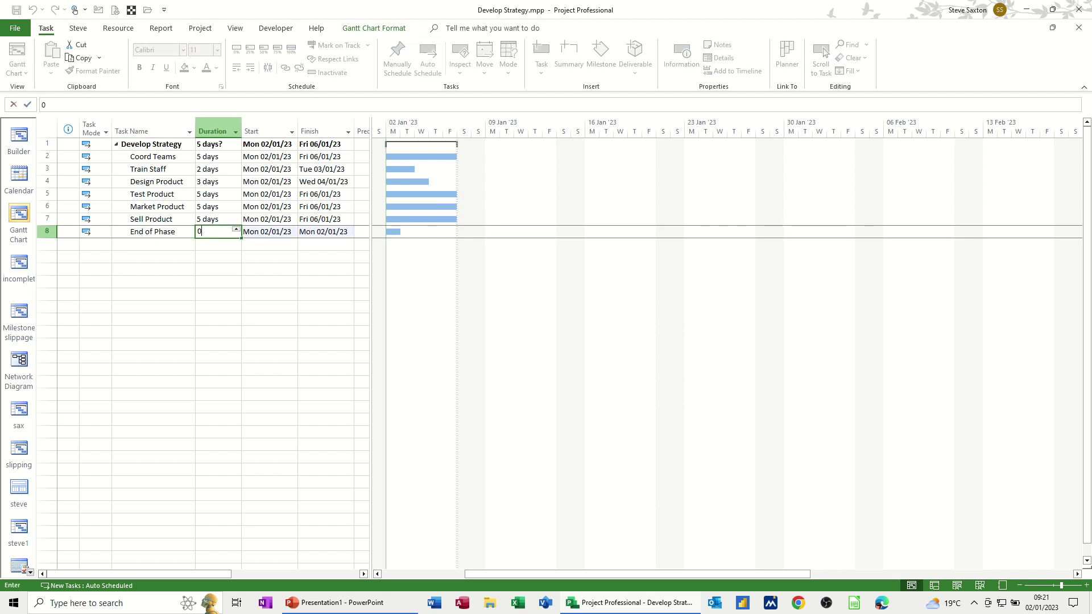
click(168, 243)
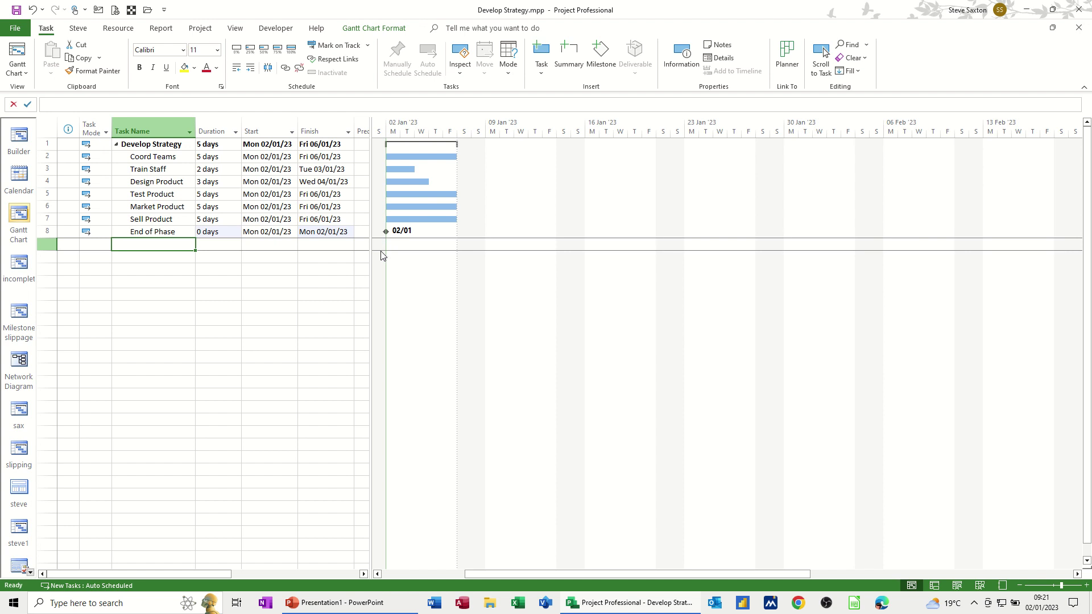
- Set task 7, Sell Product, as the predecessor of the End of Phase milestone
drag(372, 263, 438, 267)
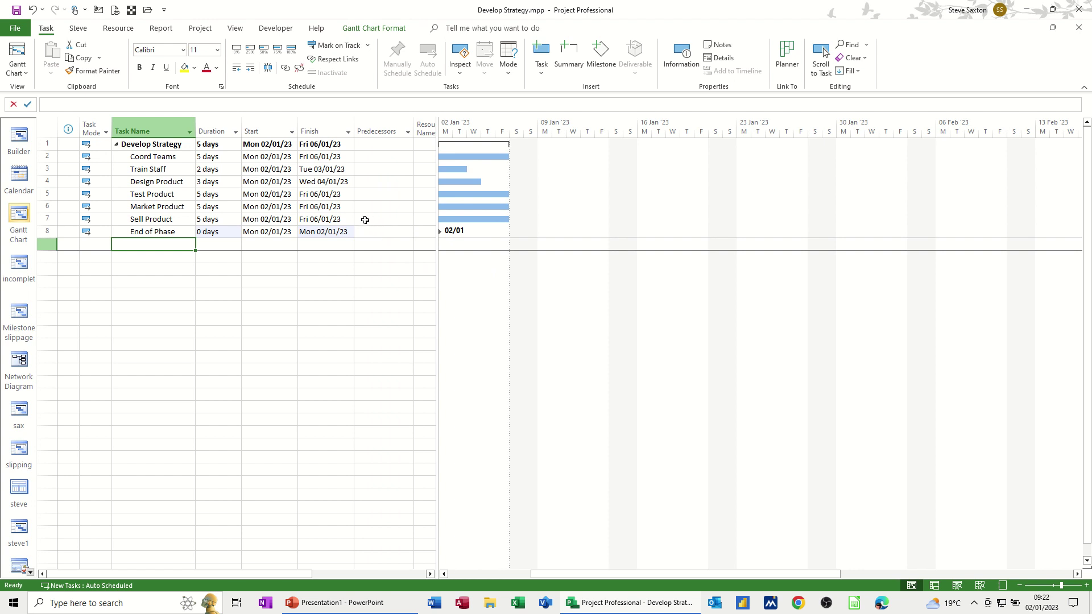
click(370, 232)
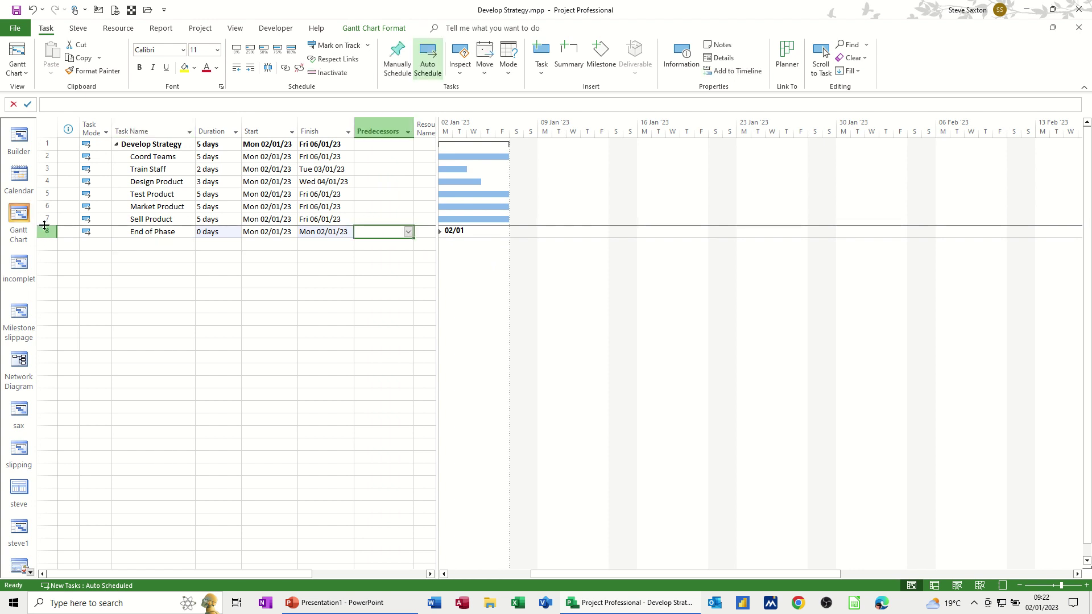
text(7)
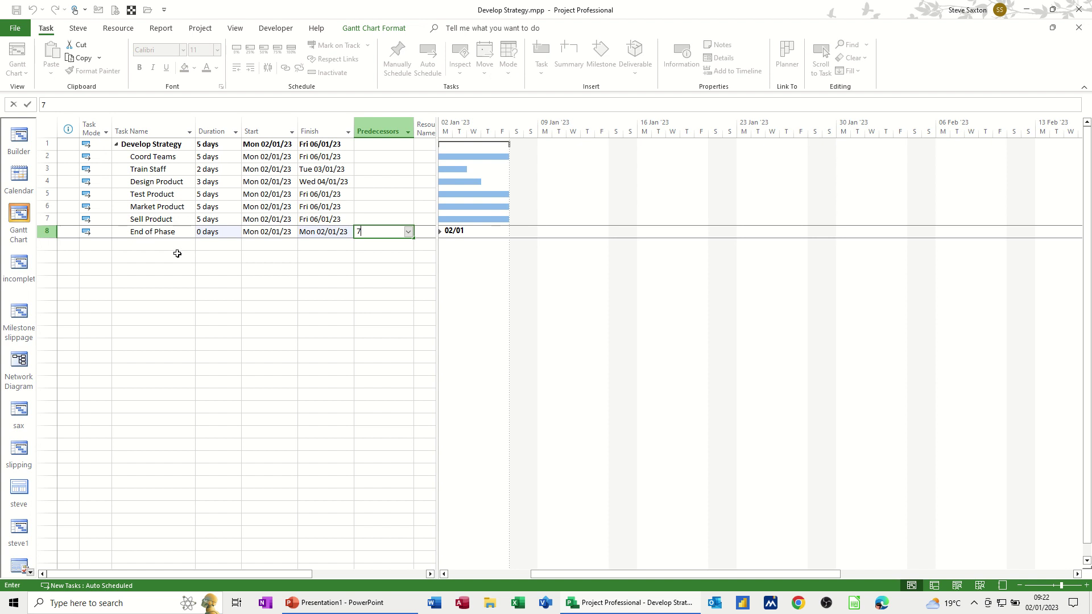
click(162, 243)
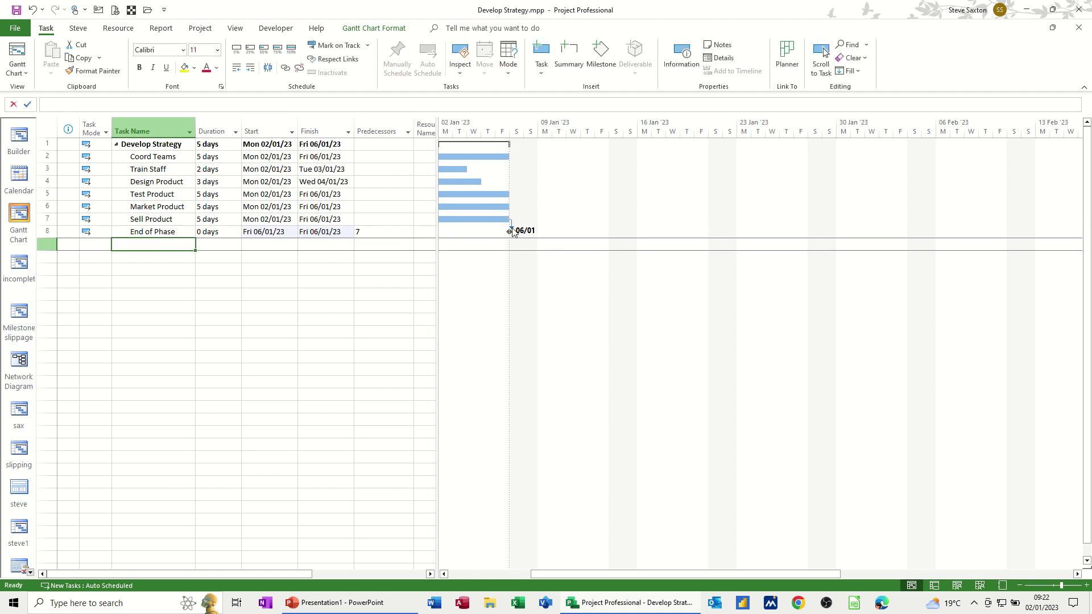
click(171, 234)
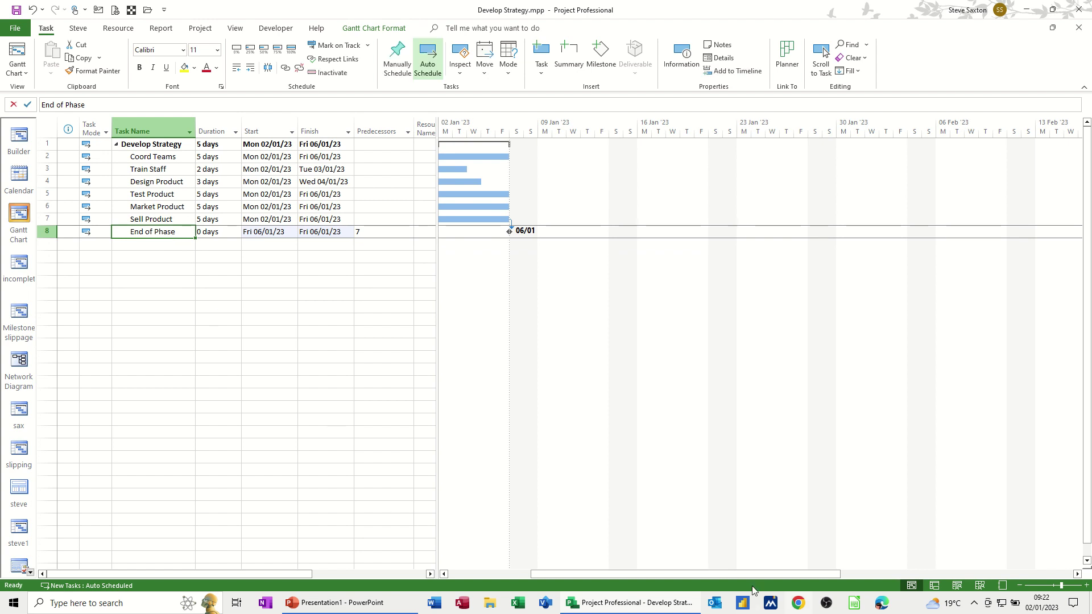
drag(717, 571, 709, 578)
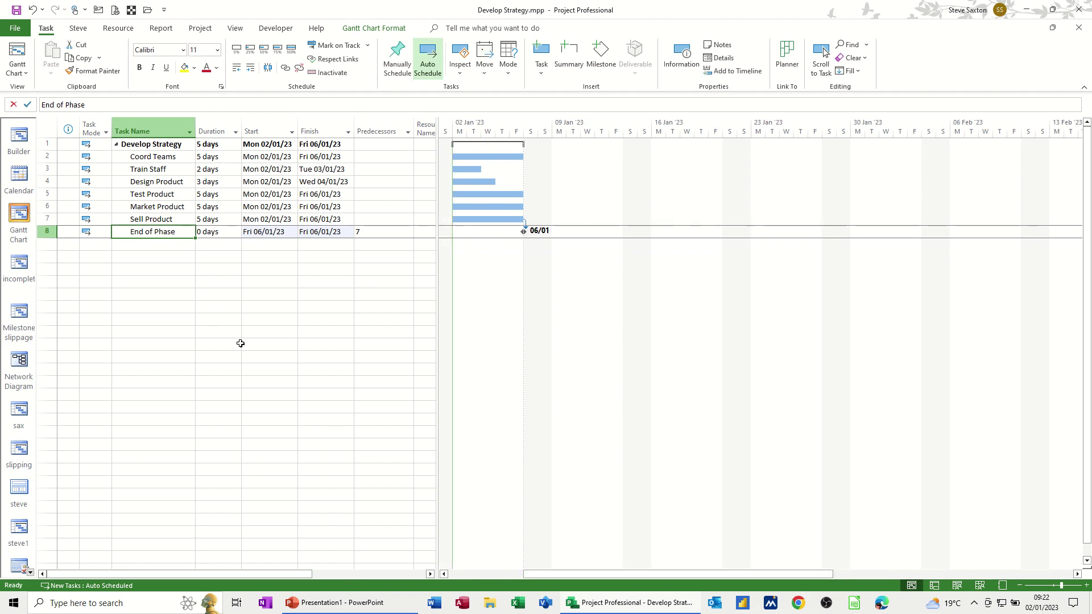
- Narrow the task table, then view the chart's Bar Styles settings and close them without making changes
click(170, 217)
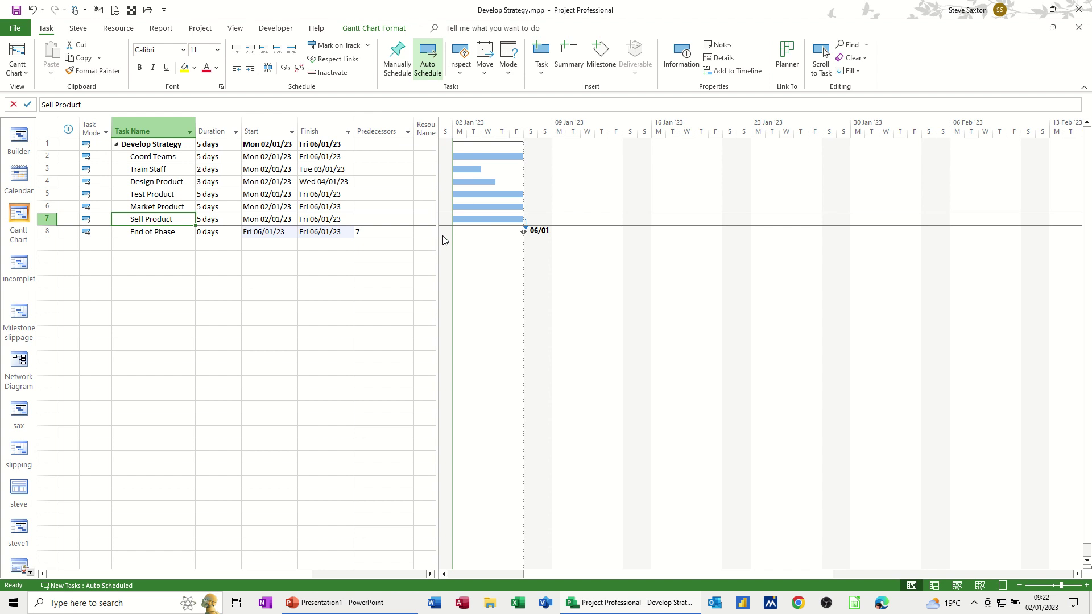
drag(438, 238, 363, 234)
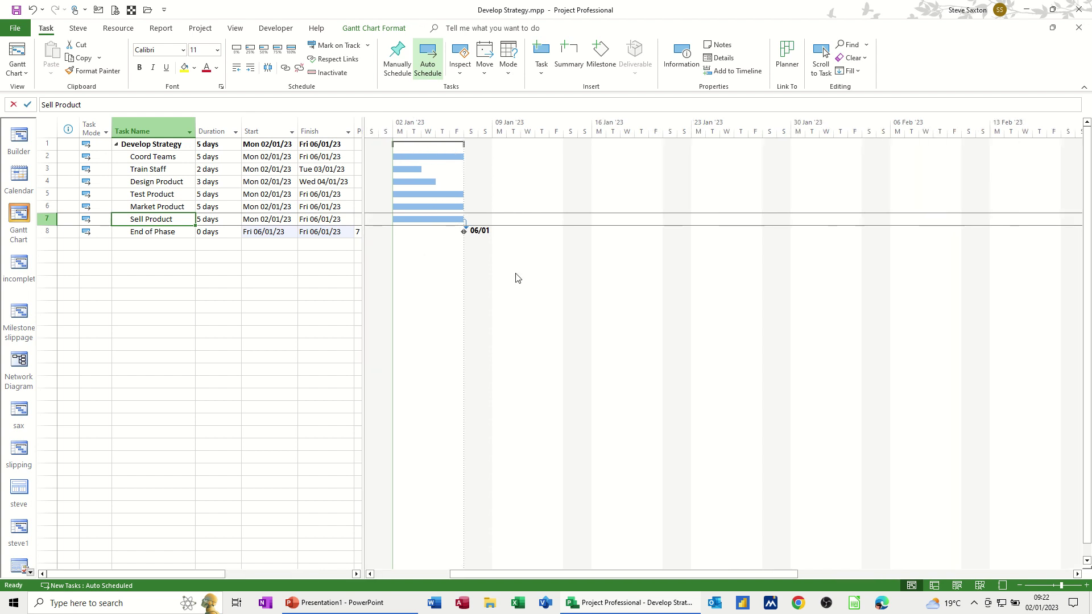
double_click(426, 251)
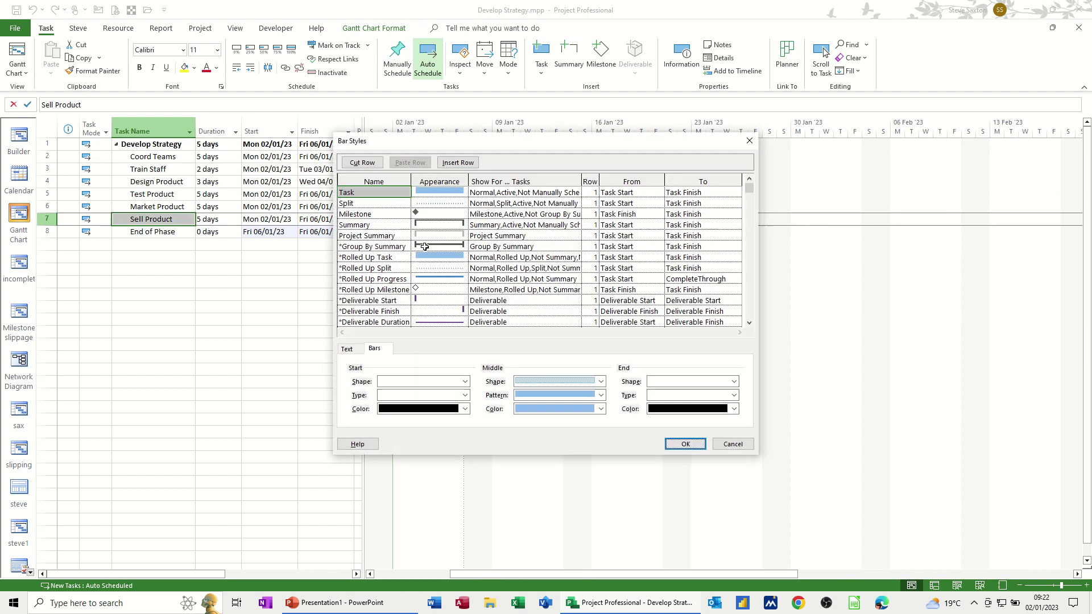
drag(426, 149, 401, 168)
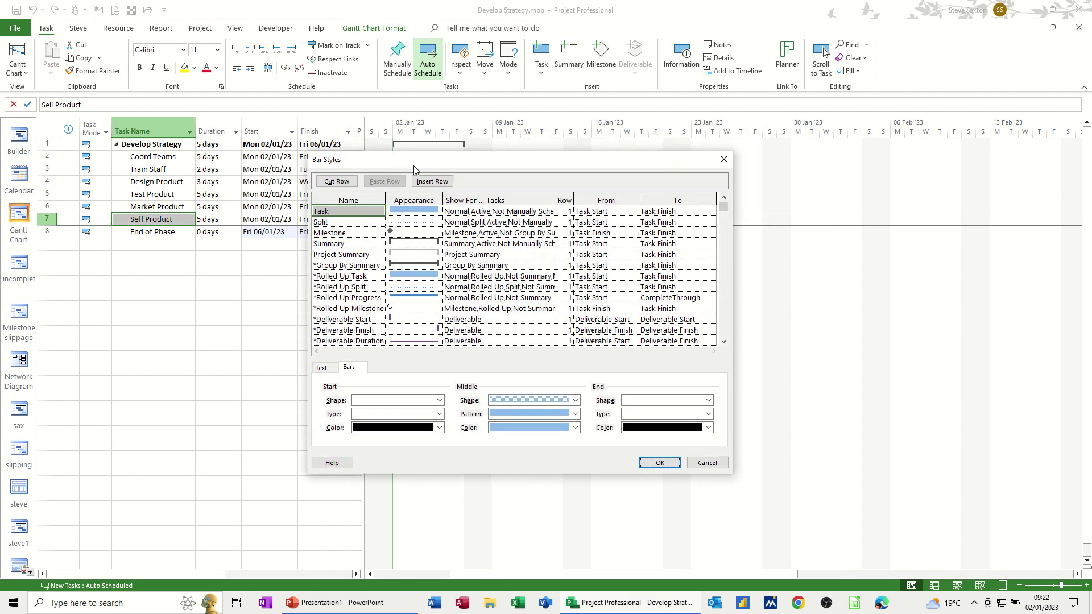
click(723, 159)
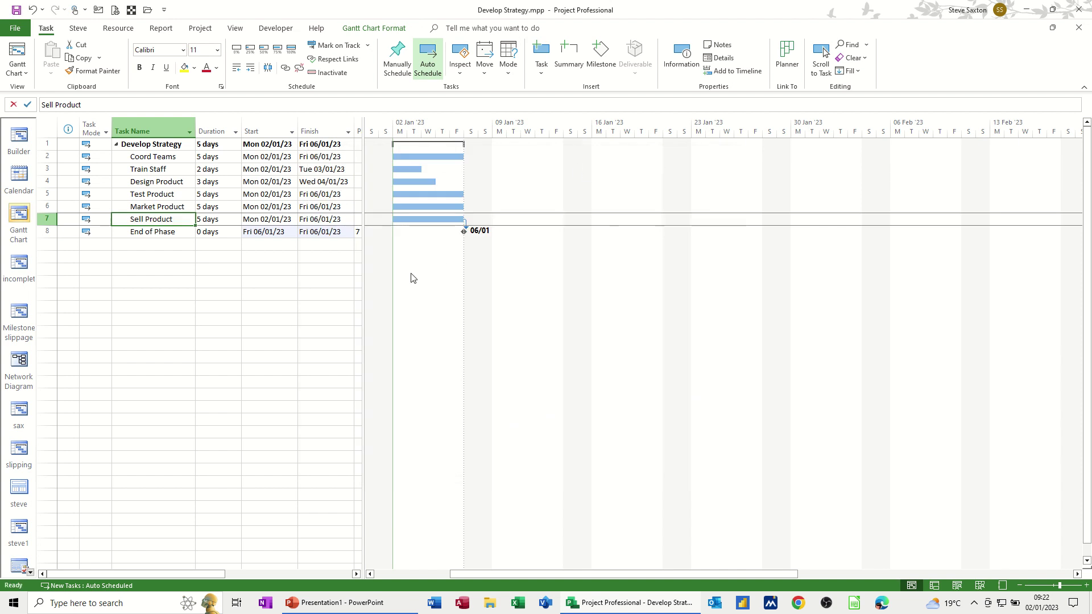
- Draw an unnamed task bar from 2 to 4 January in the empty chart area, and delete its row
drag(402, 285, 423, 290)
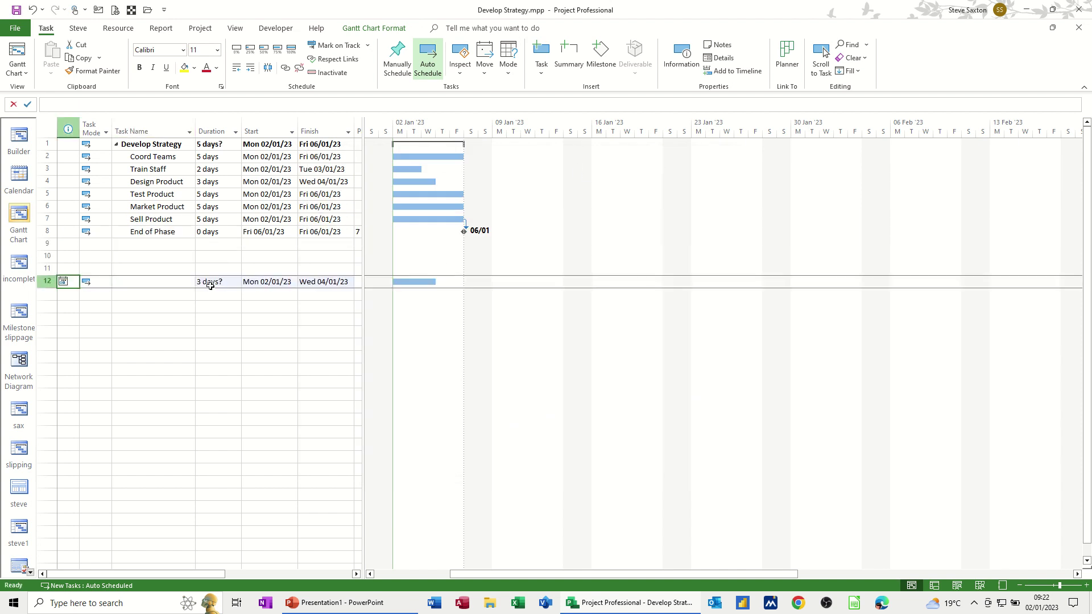
click(46, 281)
key(Delete)
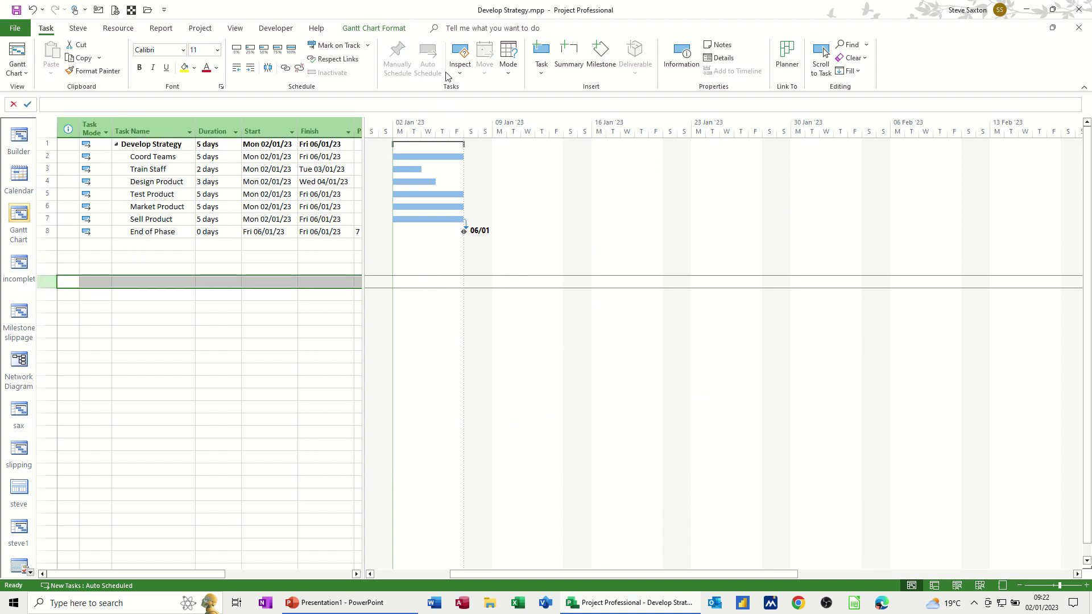
- In the Bar Styles settings, set the text to the right of Task bars to Name and apply it
click(356, 30)
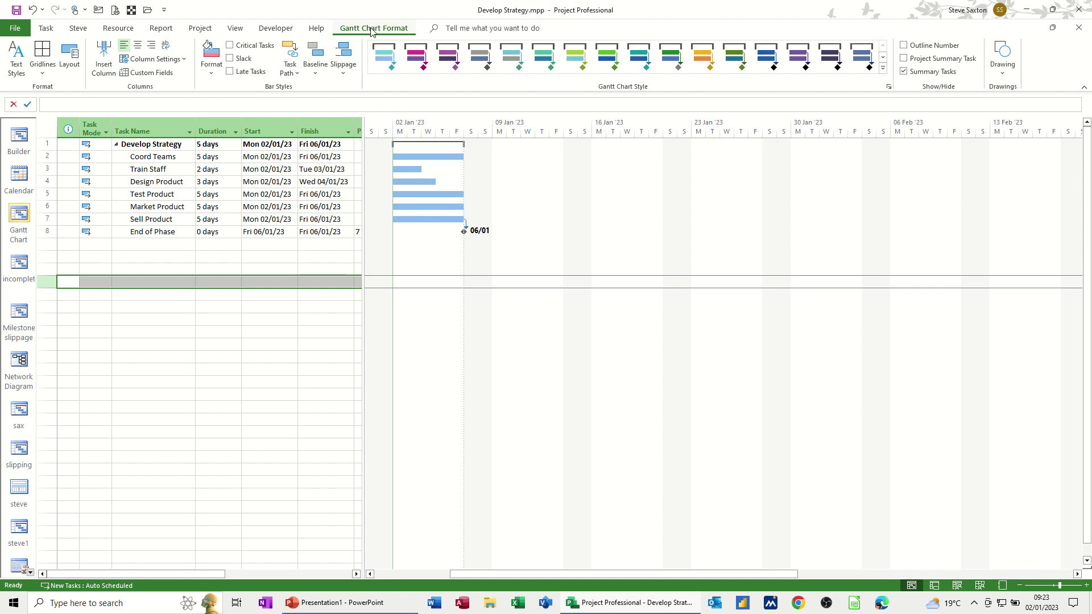
click(211, 72)
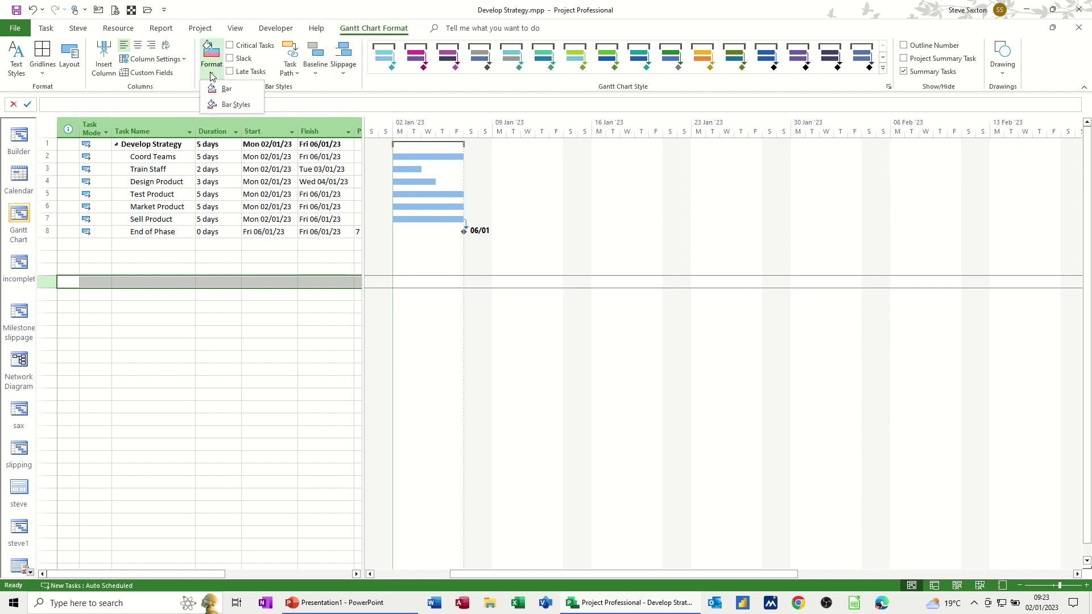
click(230, 106)
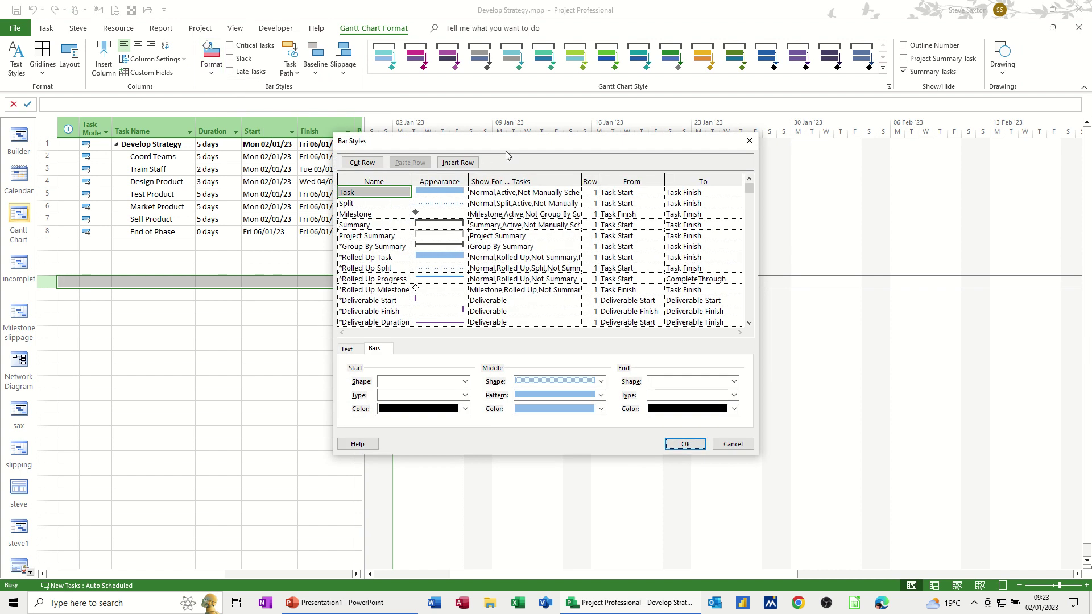
drag(506, 144, 674, 140)
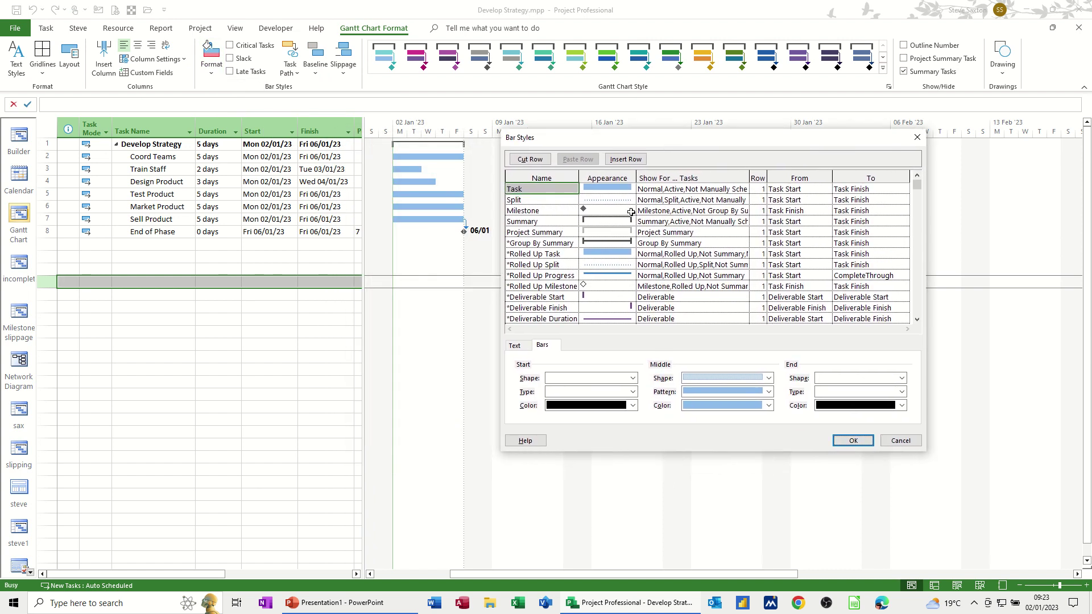
click(515, 346)
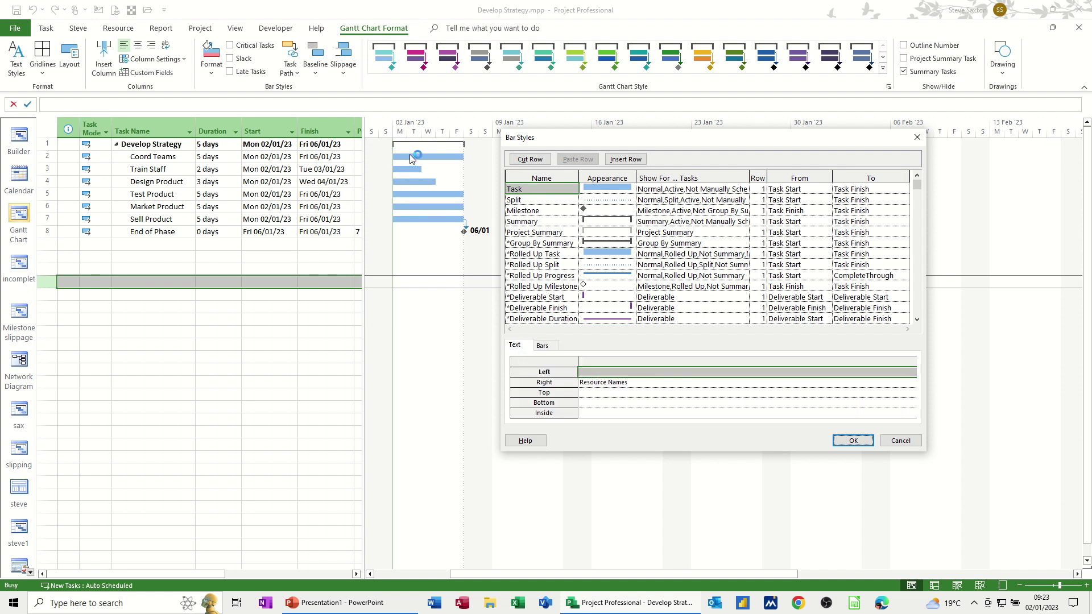
click(598, 382)
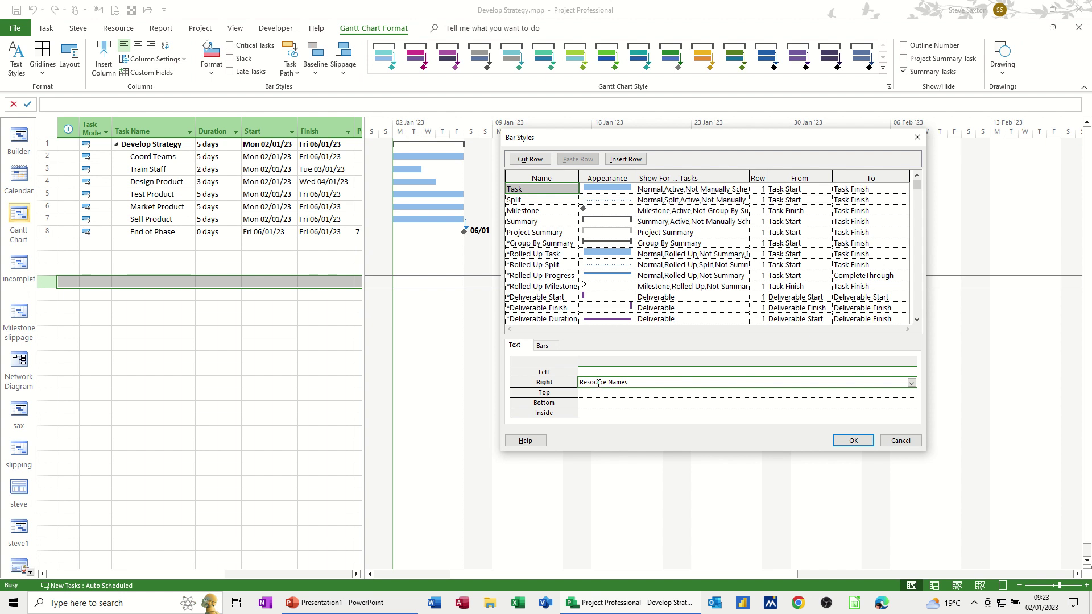
text(Name)
click(912, 384)
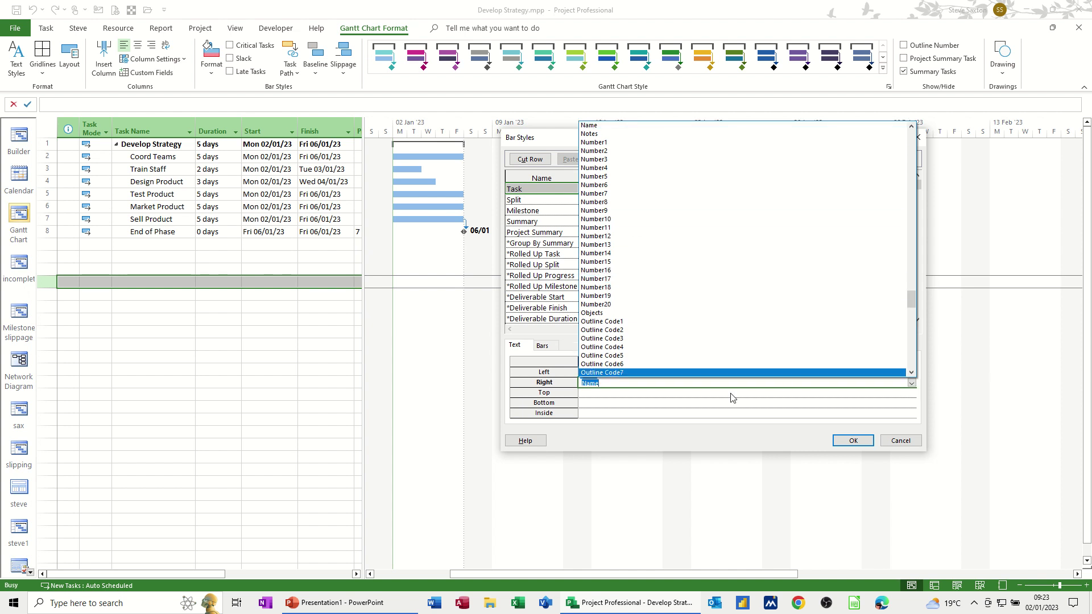
click(615, 389)
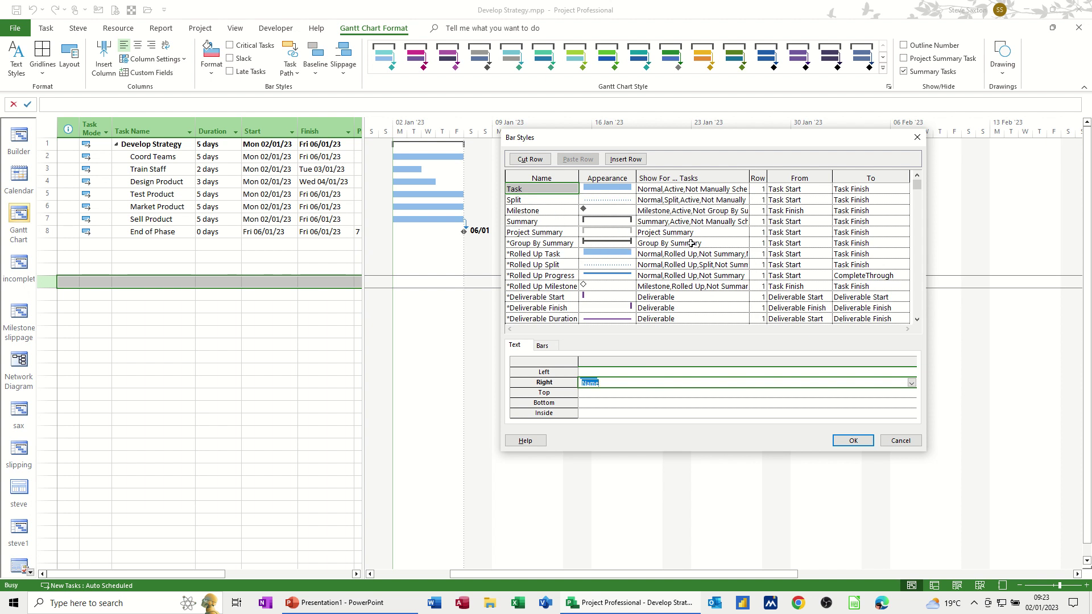
click(917, 322)
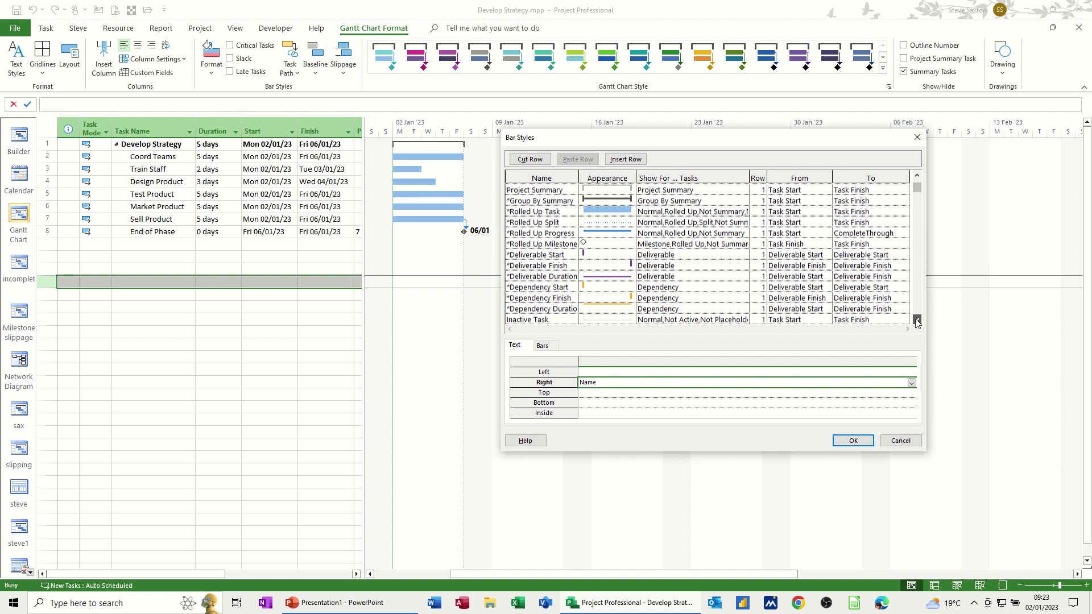
scroll(917, 322, down, 10)
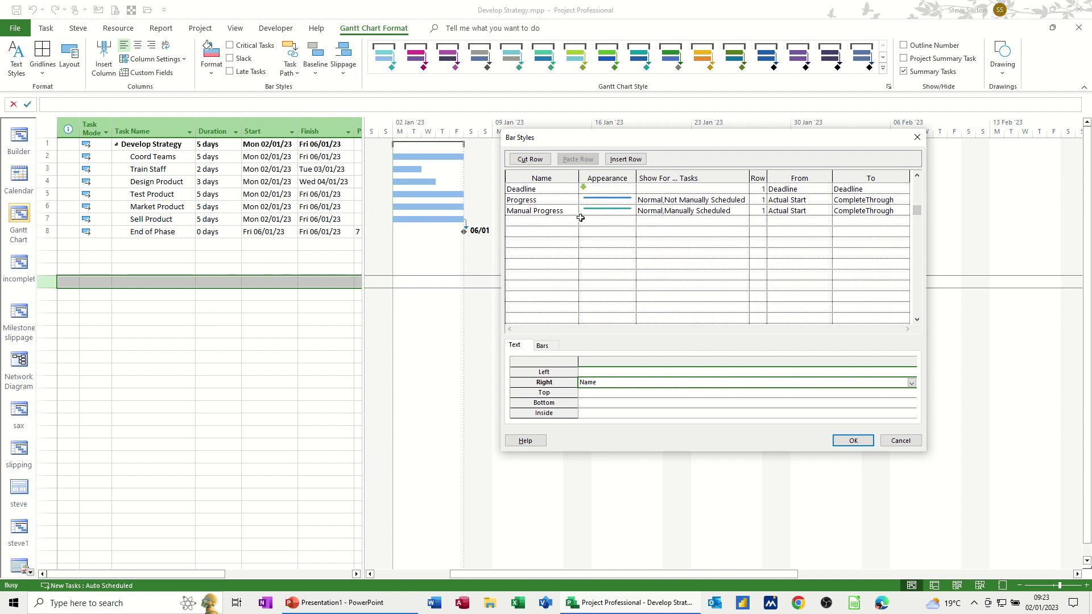
click(851, 442)
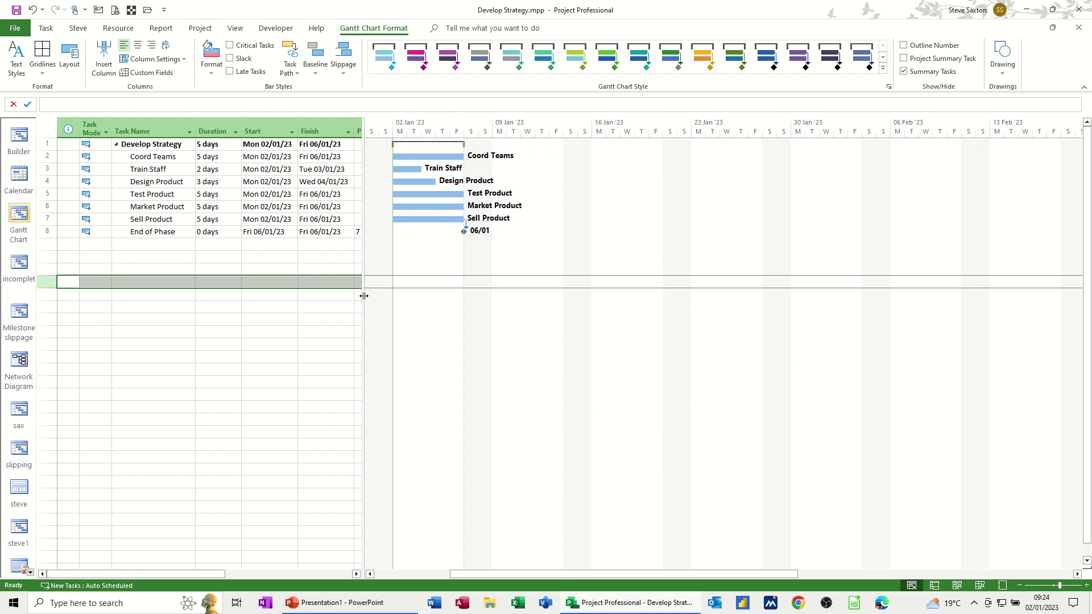
- Widen the task table to show the Predecessors column, and set task 2, Coord Teams, as the predecessor of Train Staff
drag(364, 296, 450, 297)
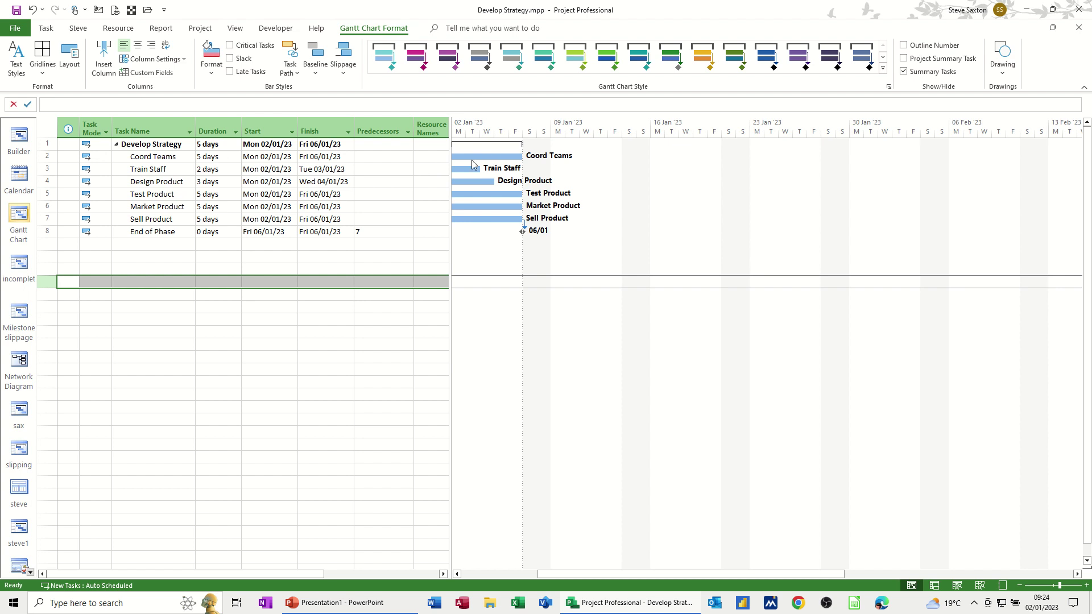
click(370, 159)
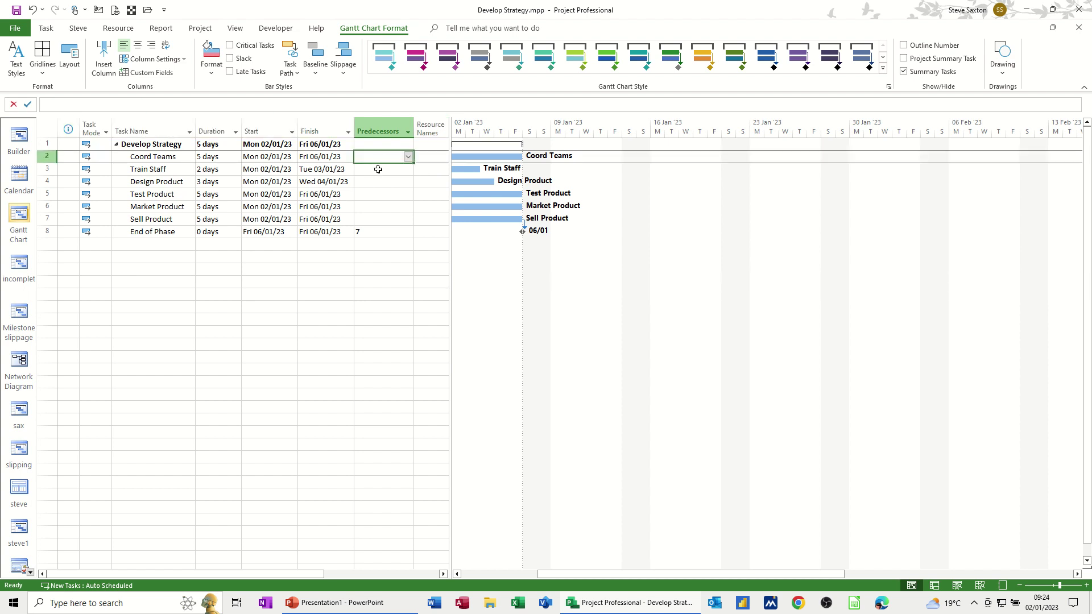
click(377, 171)
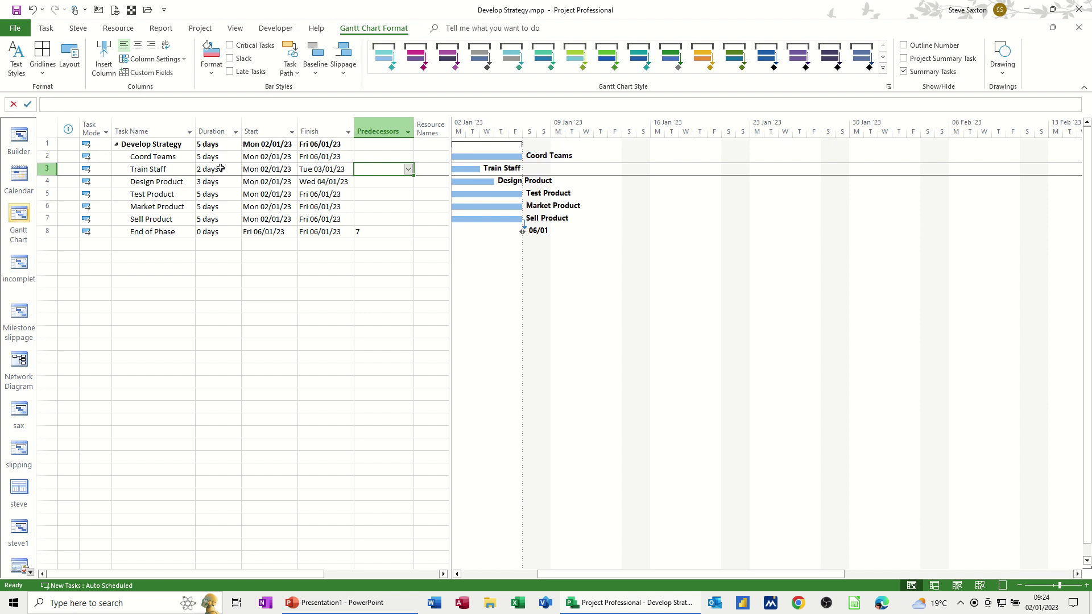
text(2)
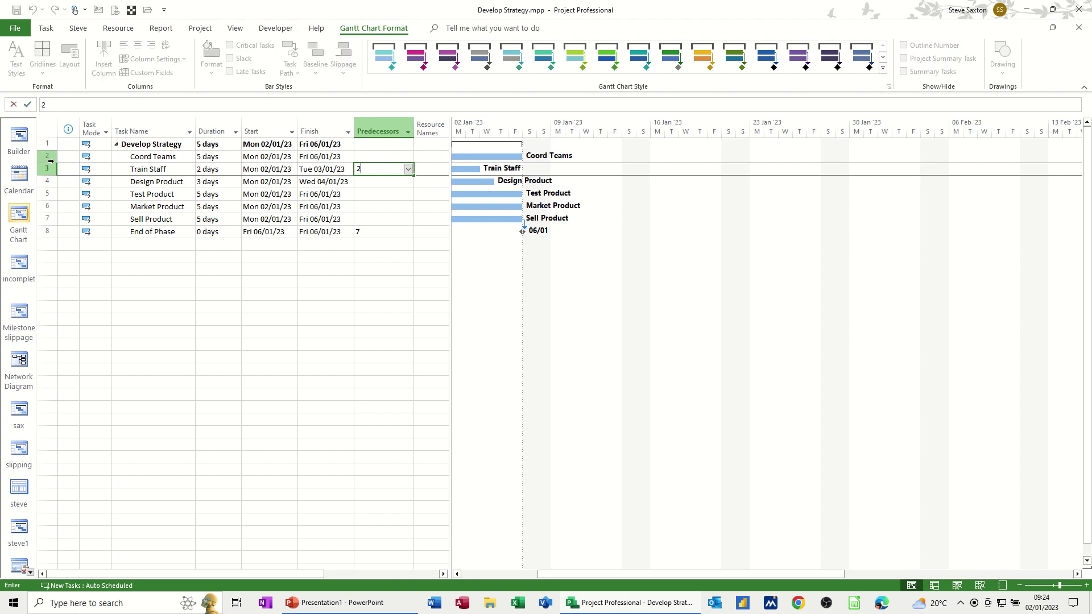
- Set task 3, Train Staff, as the predecessor of Design Product
click(385, 182)
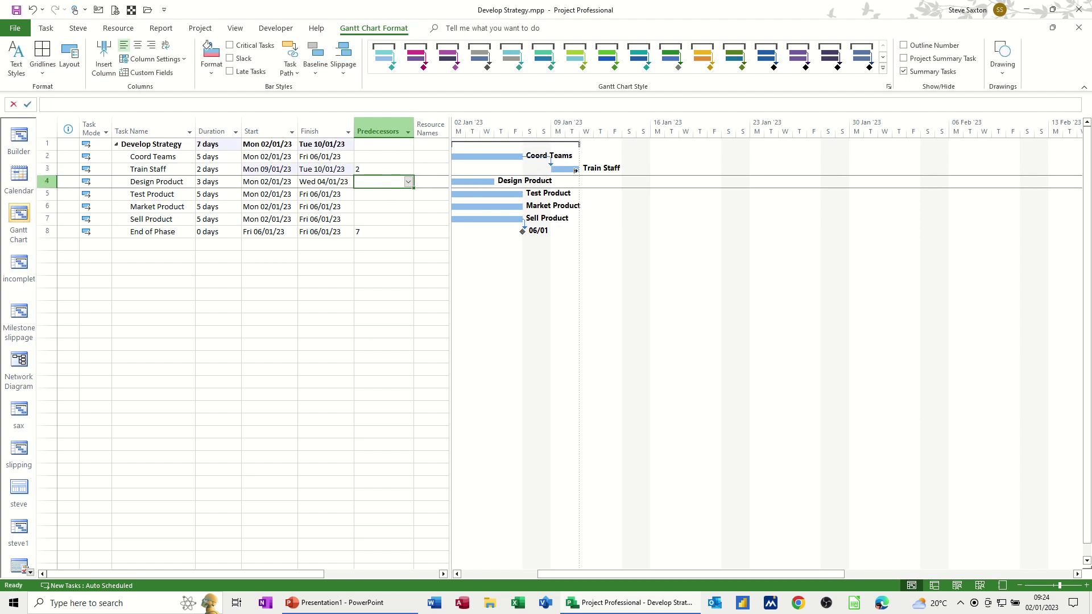
mouse_move(578, 170)
text(3)
key(Return)
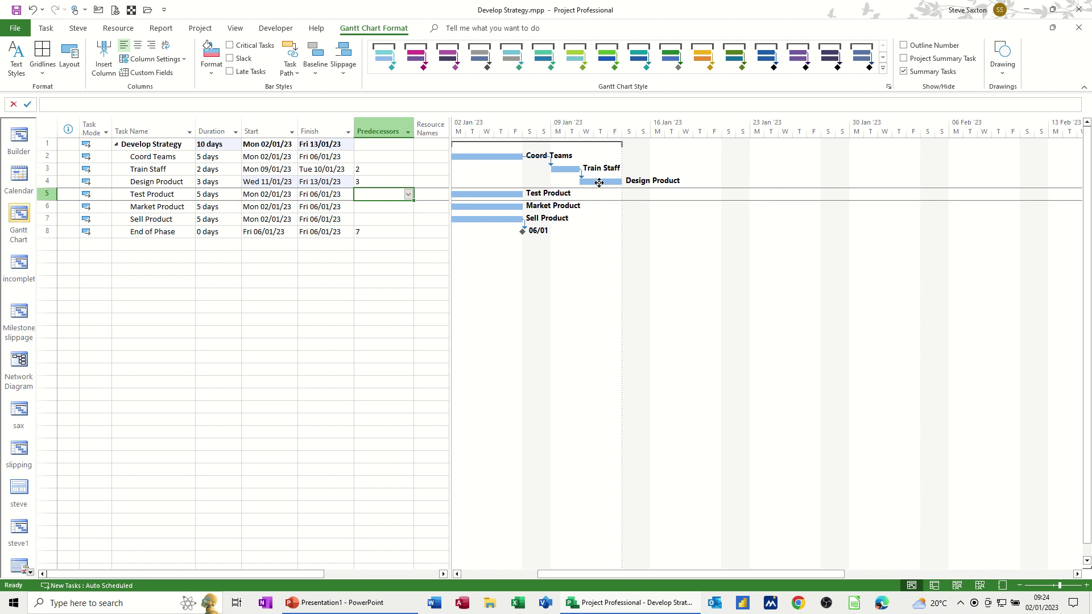
- Set task 4, Design Product, as the predecessor of Test Product
click(485, 196)
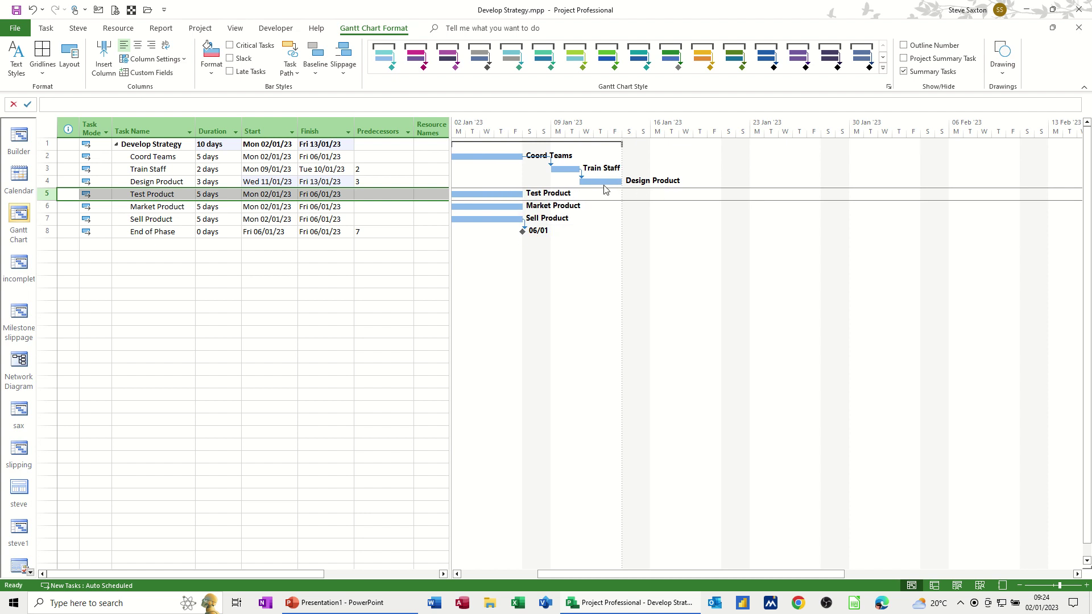
click(375, 194)
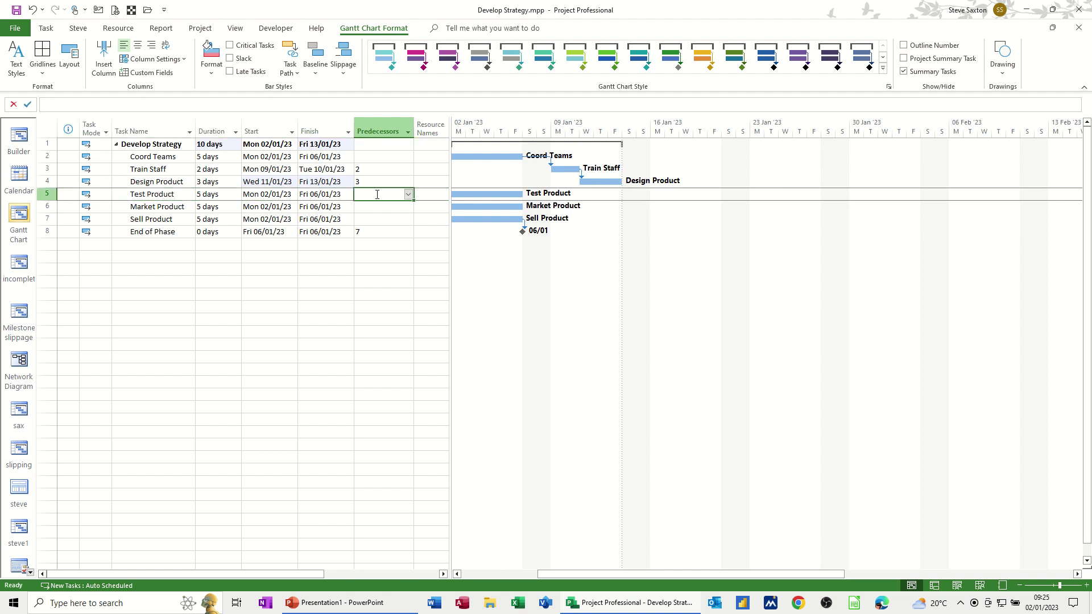
text(4)
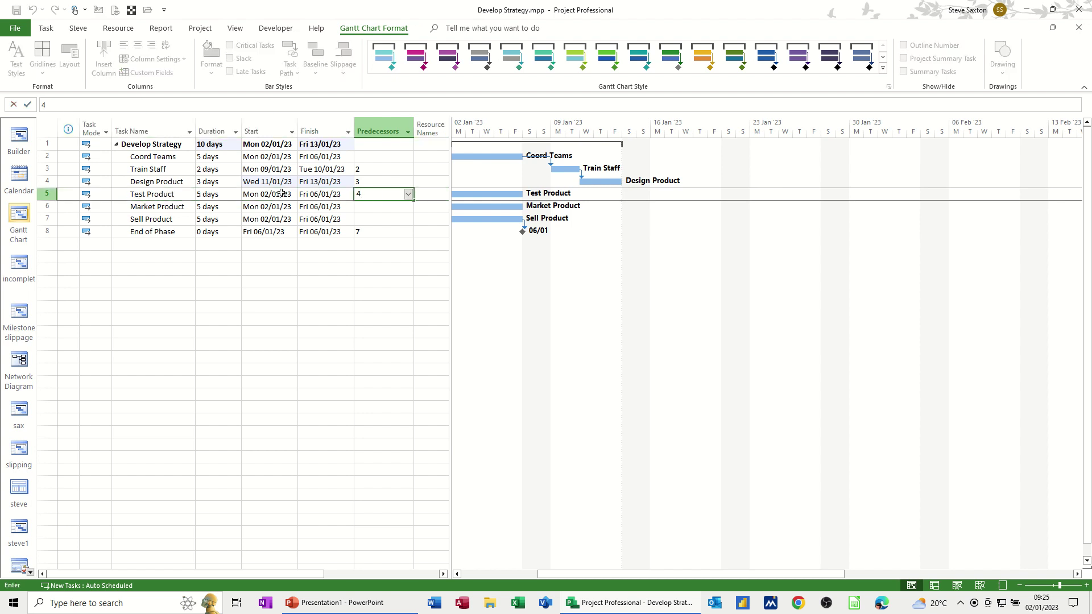
click(183, 284)
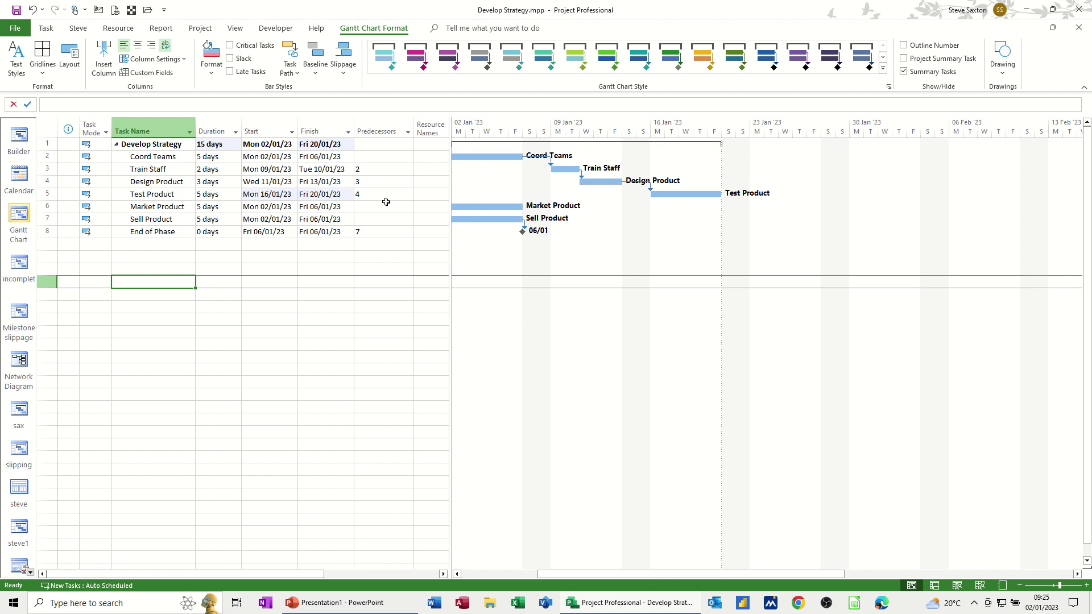
- In the Task Information of Test Product, set the lag on its Design Product predecessor to -2 days
double_click(149, 194)
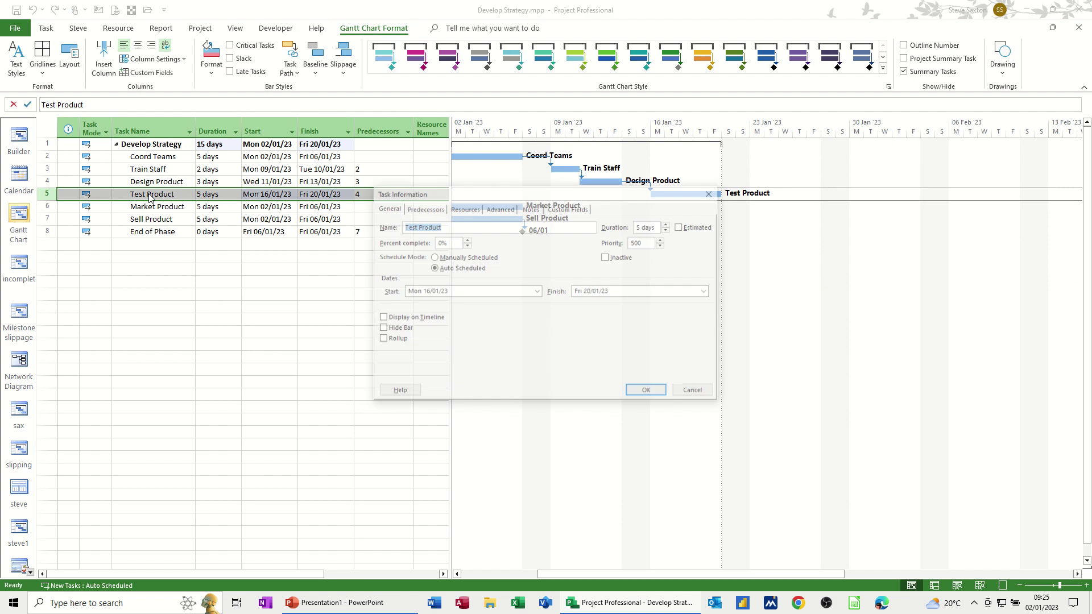
drag(476, 197, 250, 236)
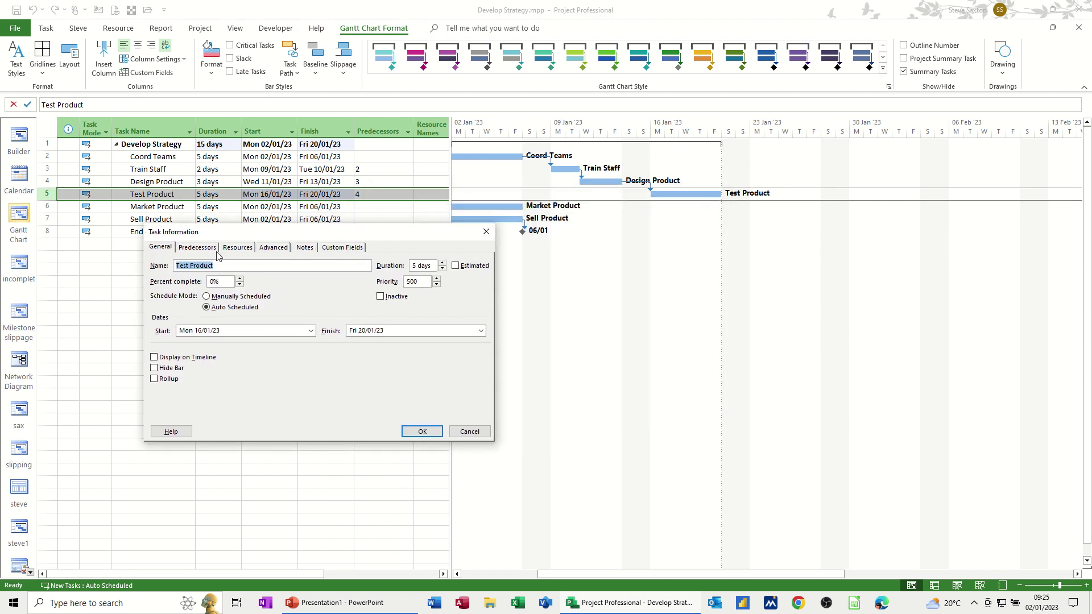
click(199, 250)
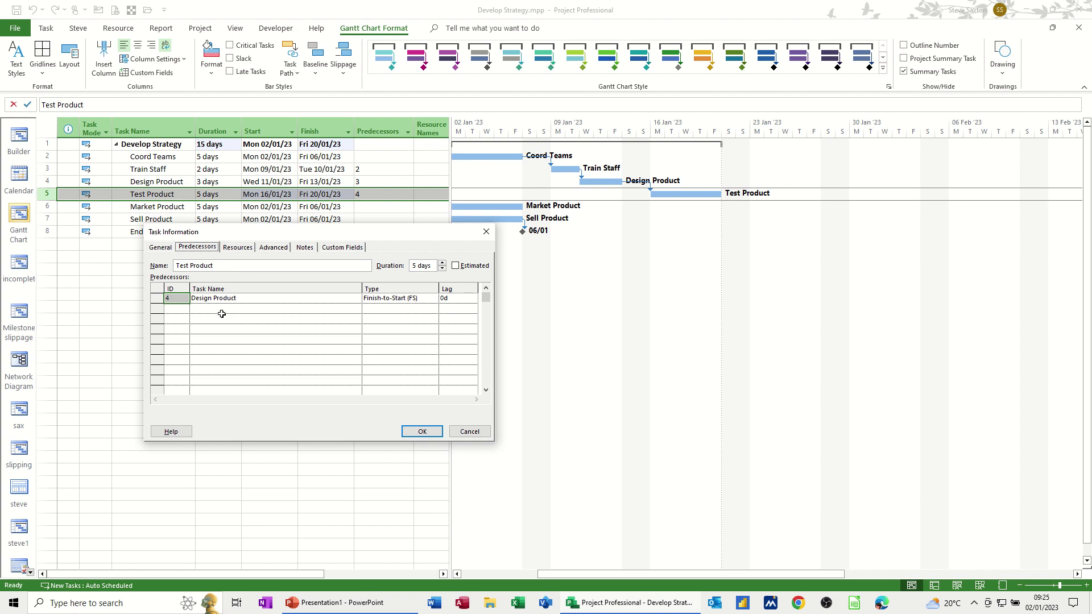
click(452, 299)
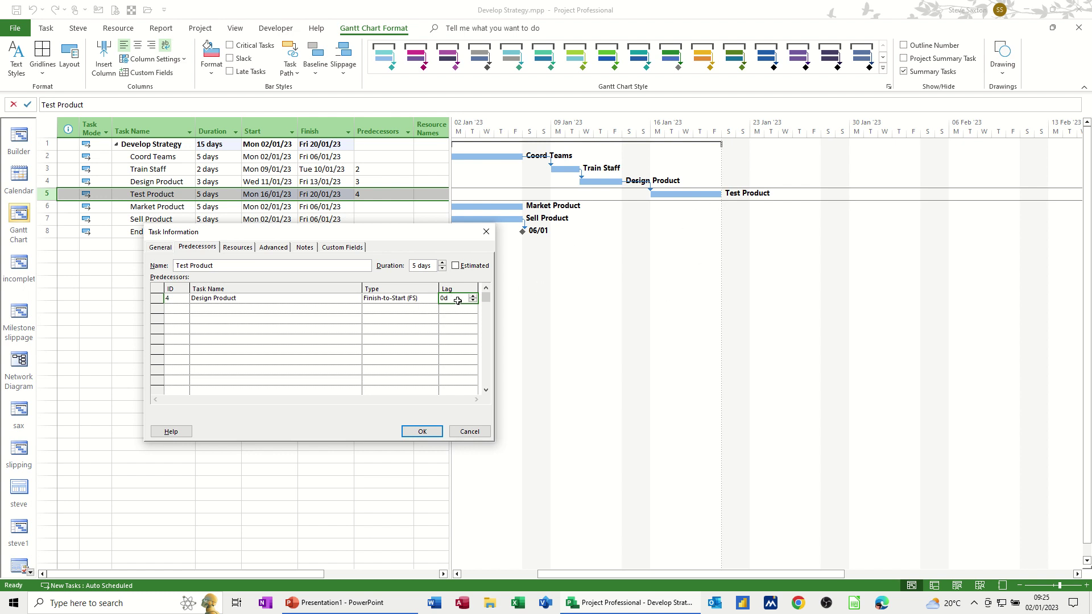
text(-2)
click(422, 431)
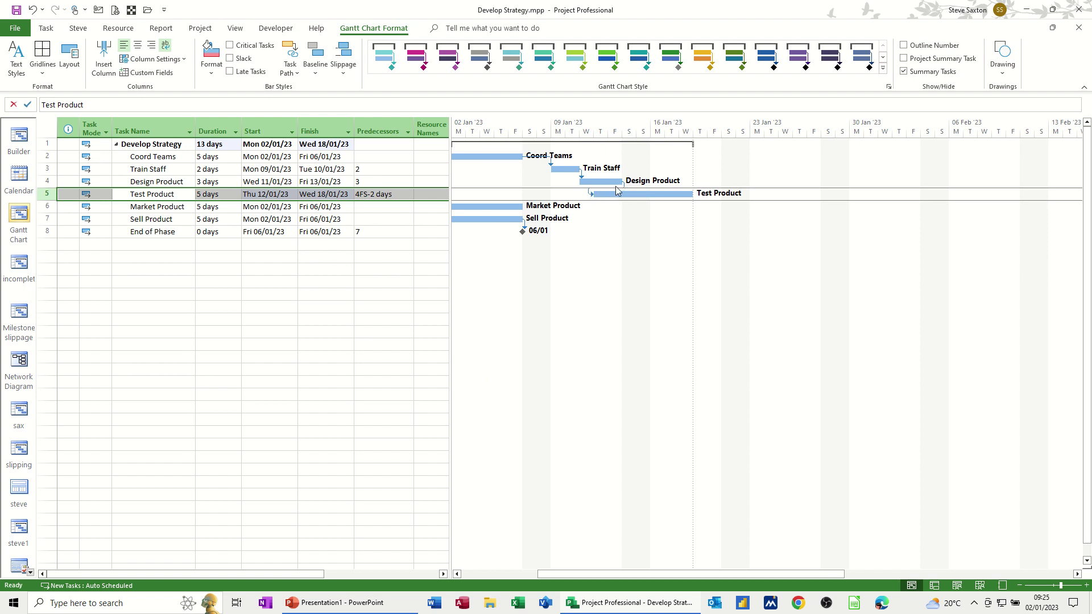
- Examine the dependency types available for Test Product's predecessor link, and close its Task Information without changes
click(375, 196)
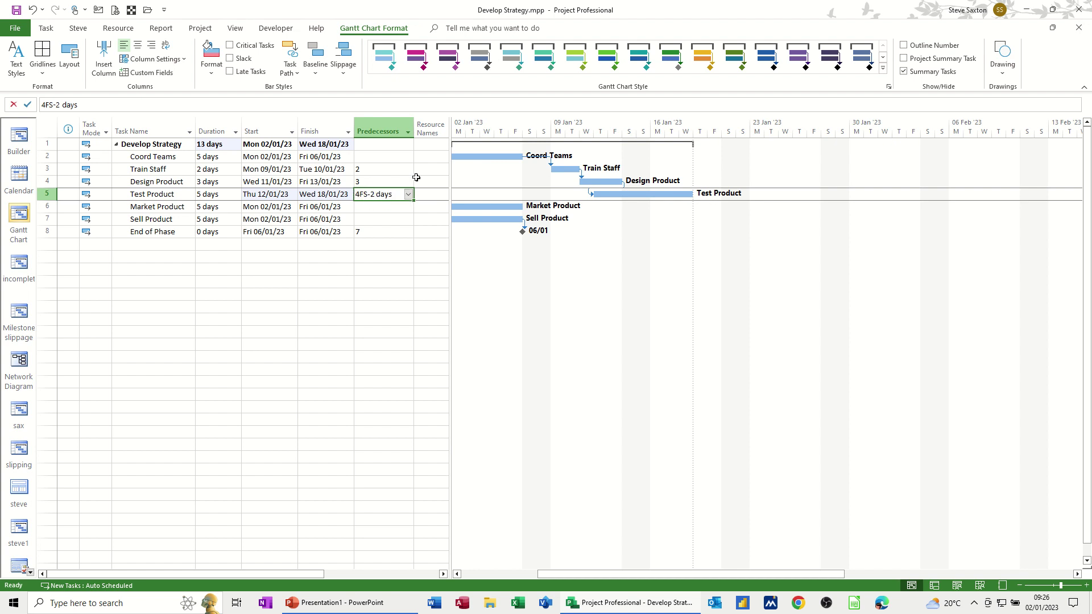
mouse_move(552, 167)
double_click(163, 196)
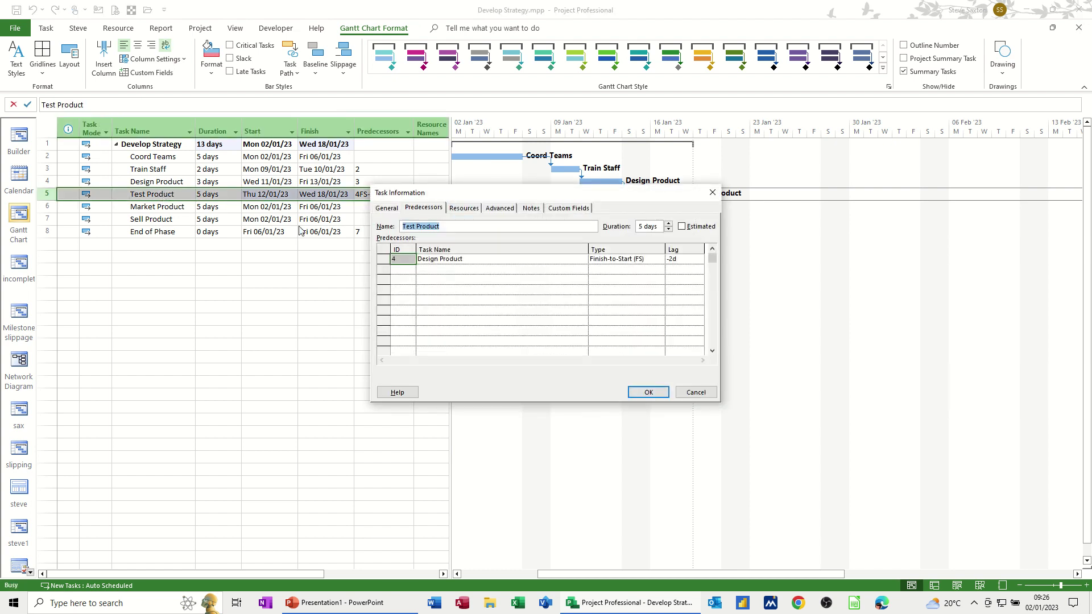
click(620, 259)
click(659, 259)
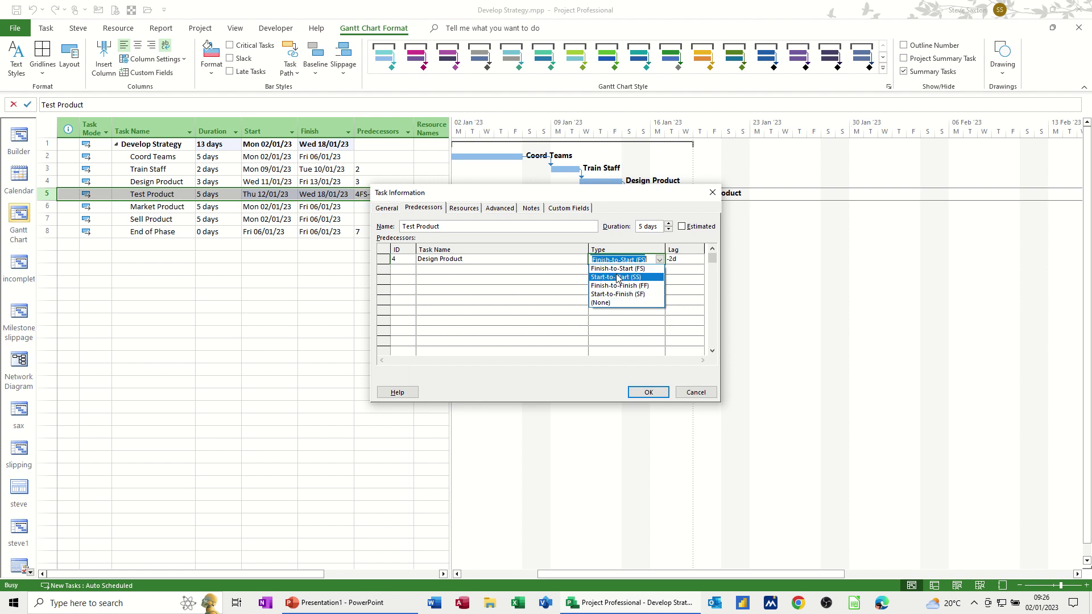
click(689, 394)
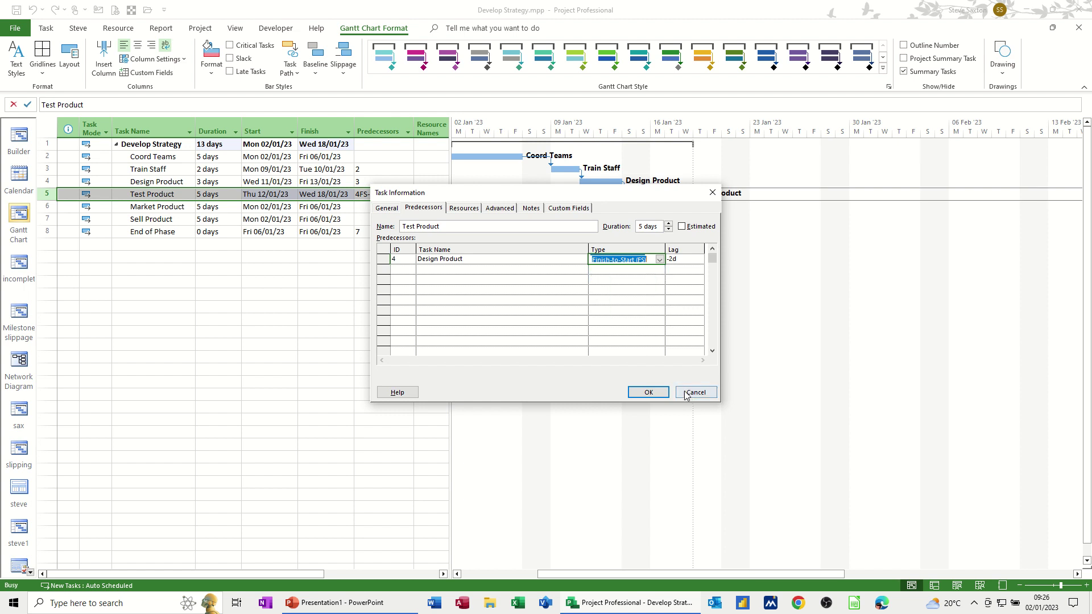
click(682, 391)
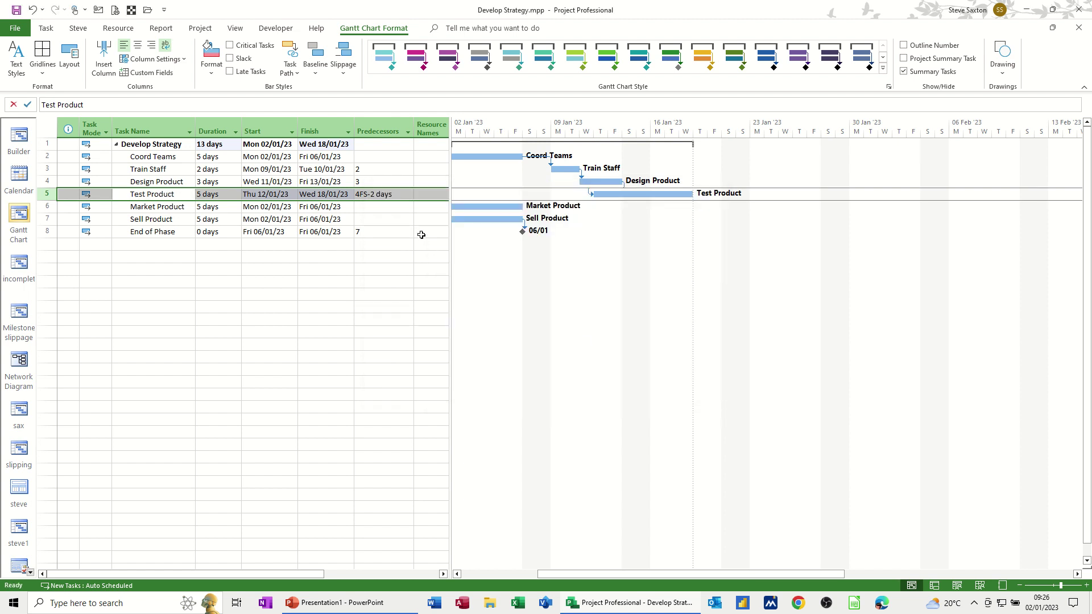
- Change Test Product's predecessor to a start-to-start link with a 2-day lag, 4SS+2d
click(362, 197)
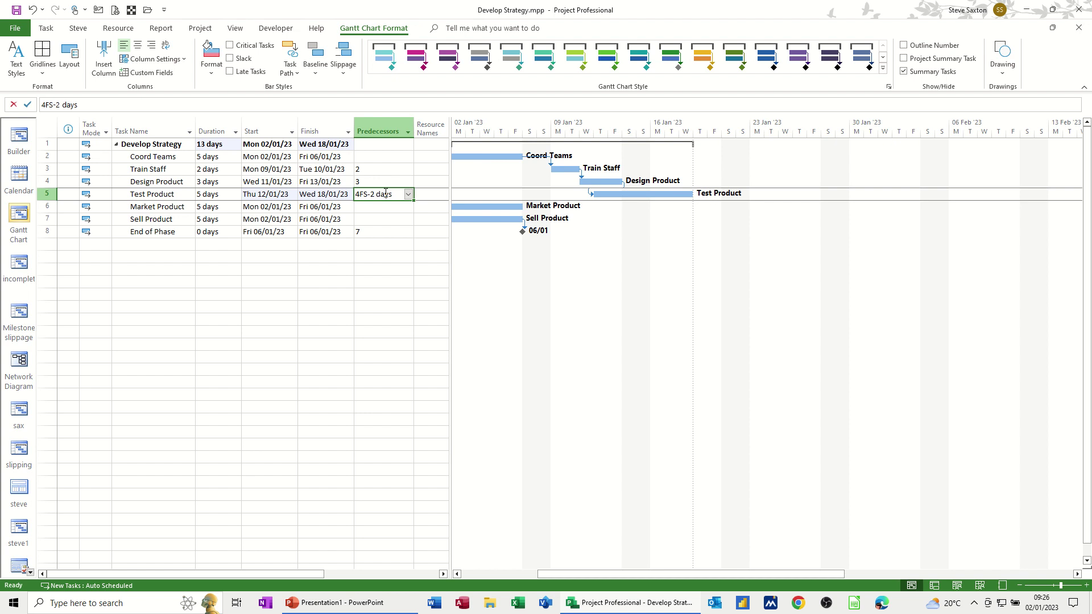
text(4ss+2d)
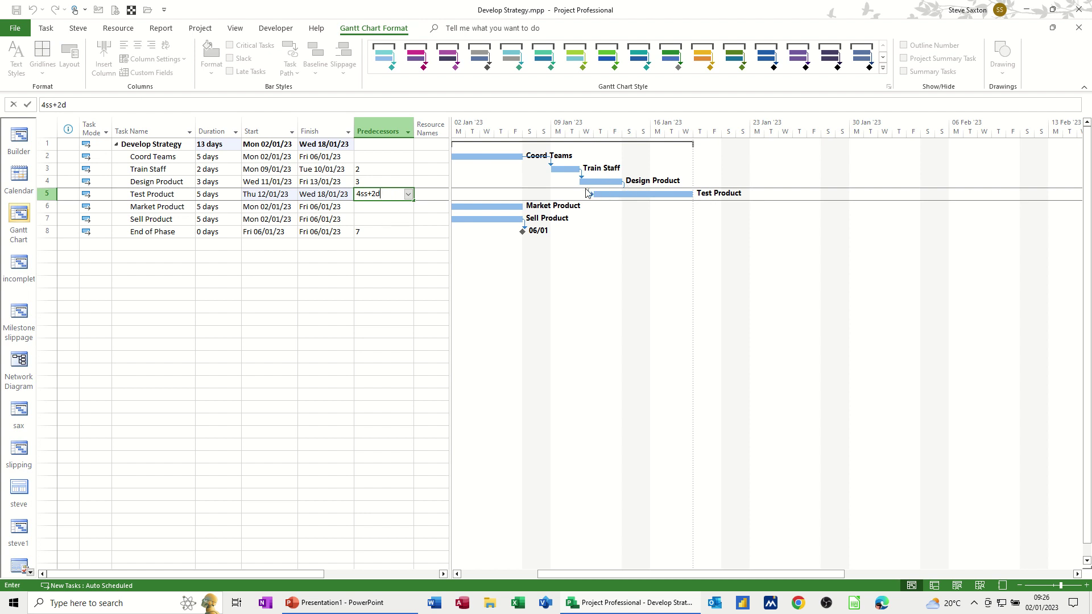
click(370, 207)
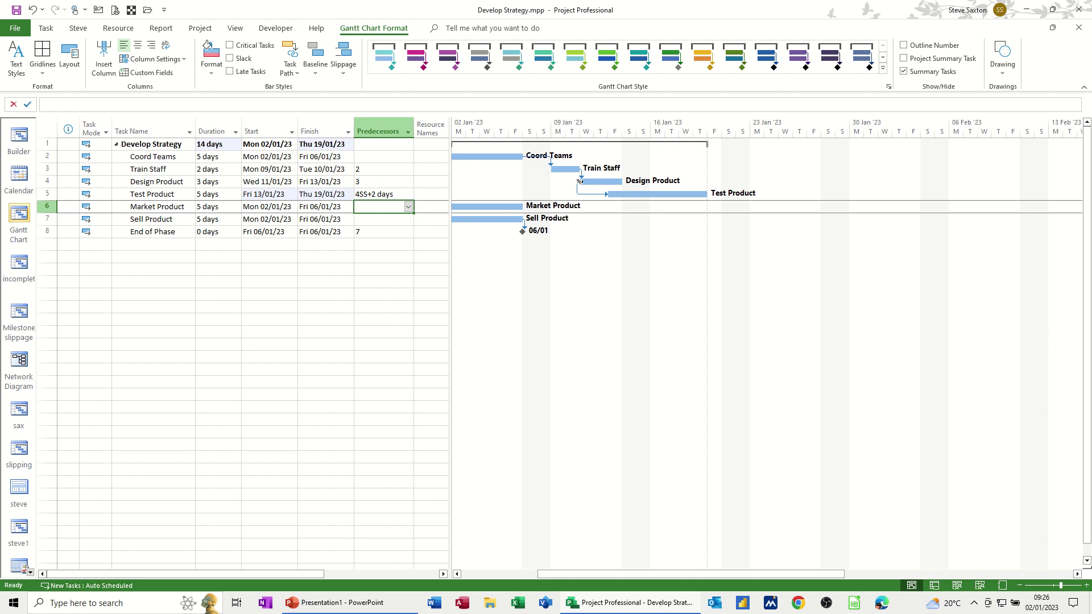
- Set task 5, Test Product, as the predecessor of Market Product
mouse_move(580, 181)
mouse_move(651, 194)
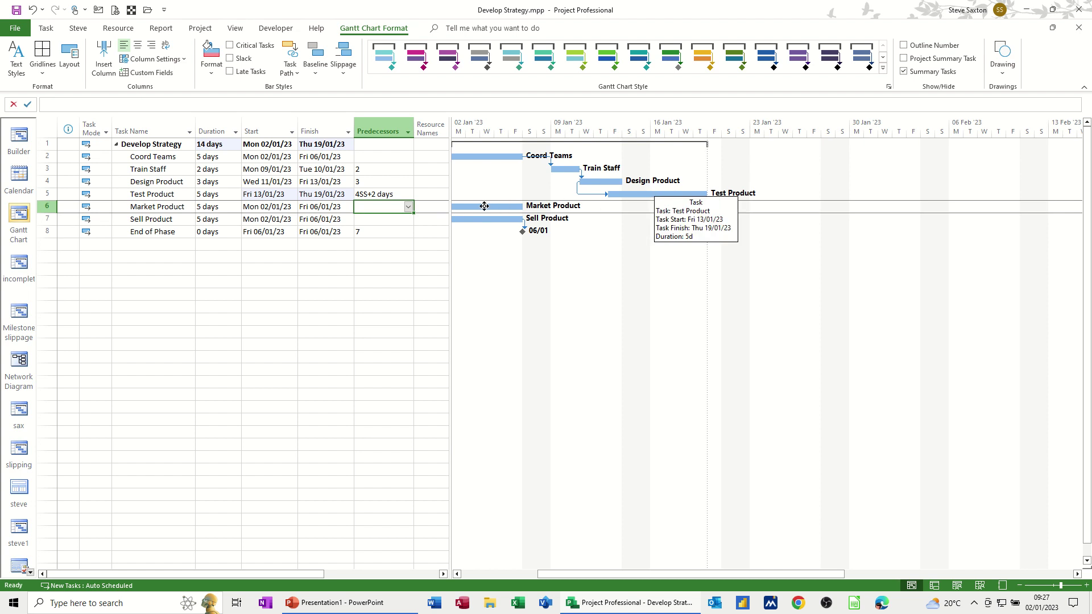
mouse_move(485, 208)
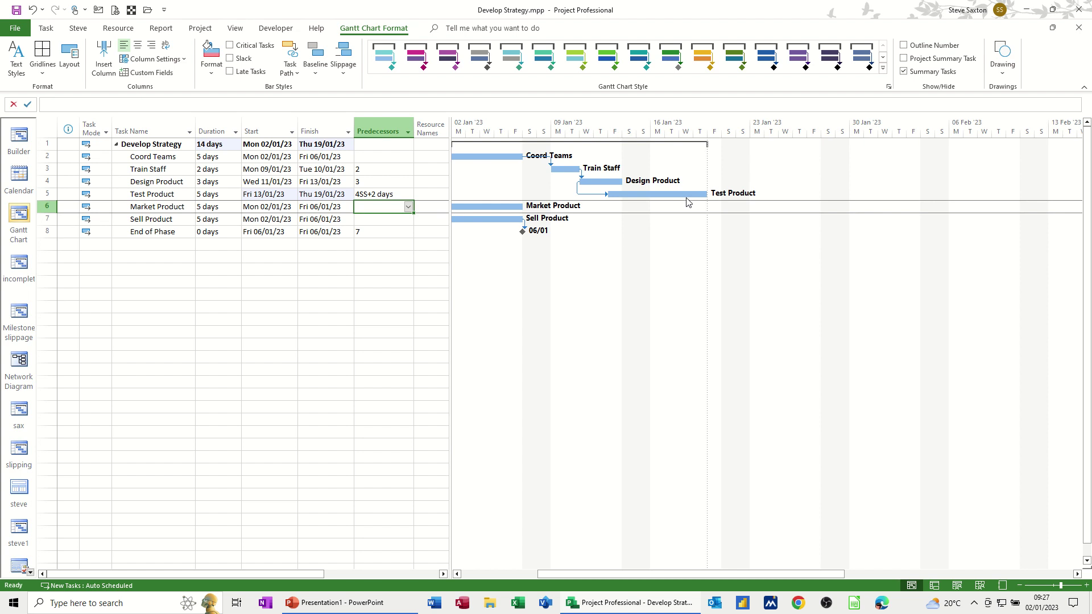
mouse_move(703, 196)
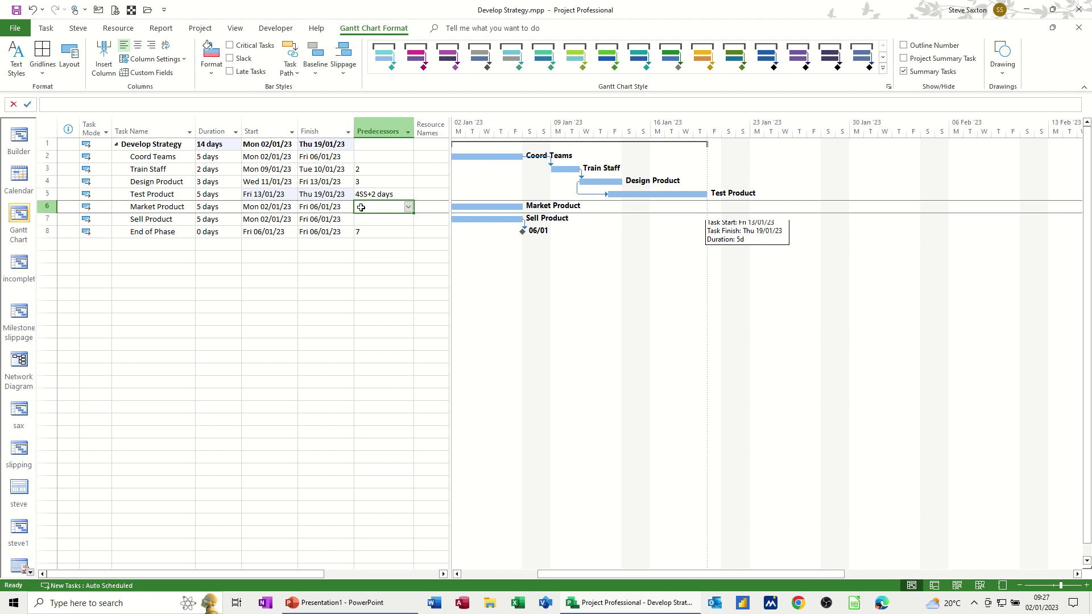
text(6)
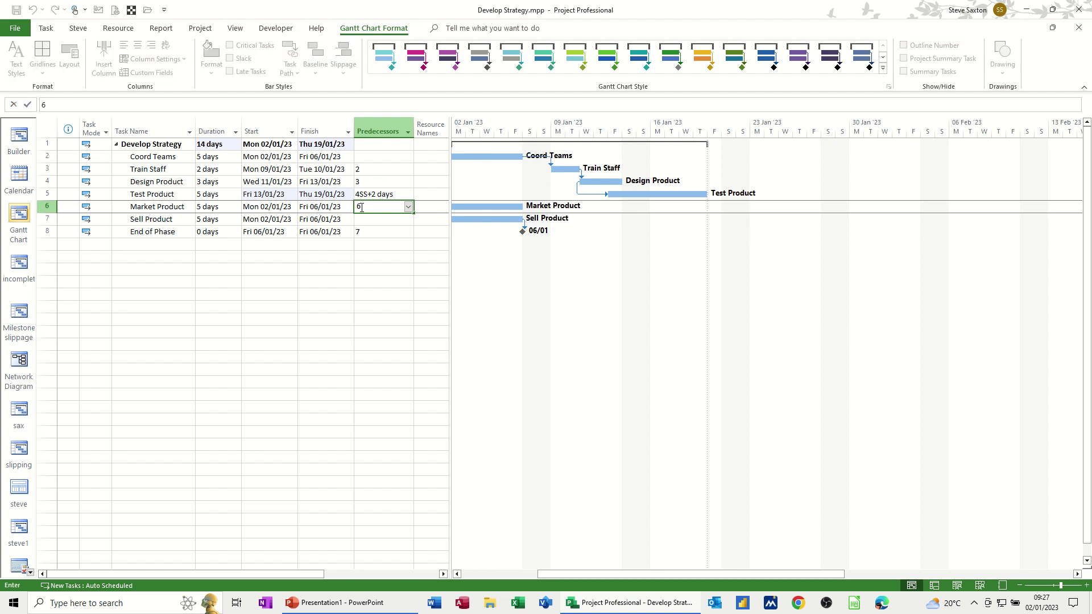
key(Return)
click(554, 340)
text(5)
click(392, 233)
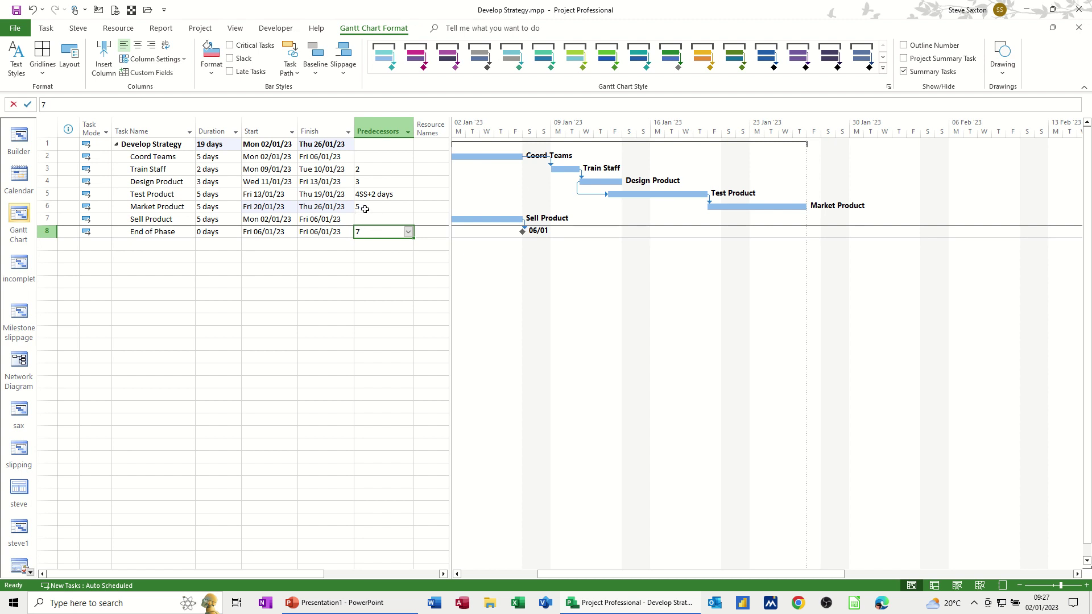
- Change Market Product's predecessor to 5SS+4 days, and set task 6, Market Product, as the predecessor of Sell Product
click(366, 208)
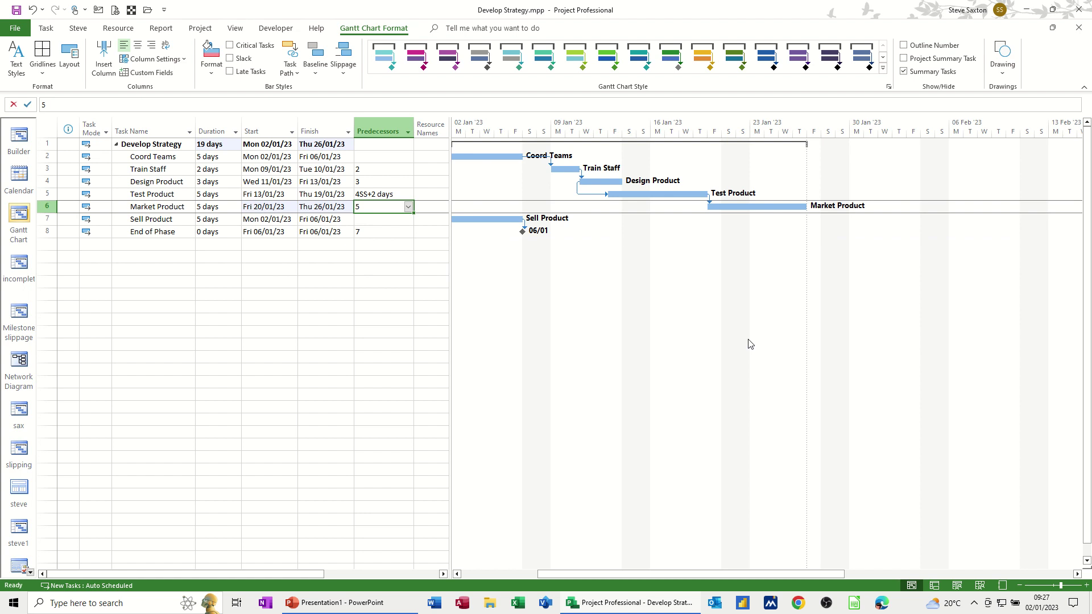
key(F2)
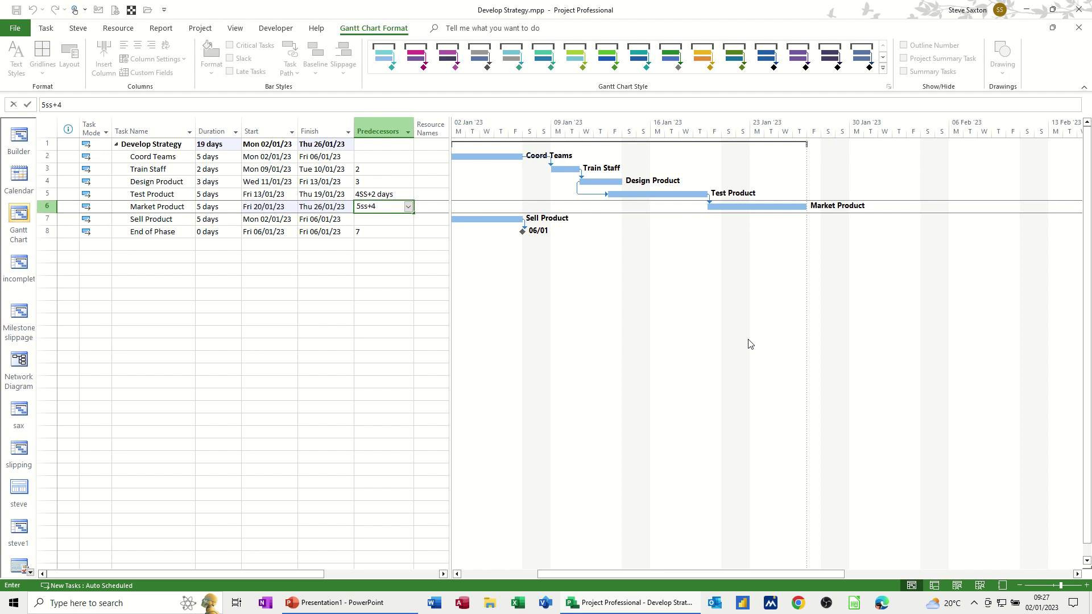
key(Return)
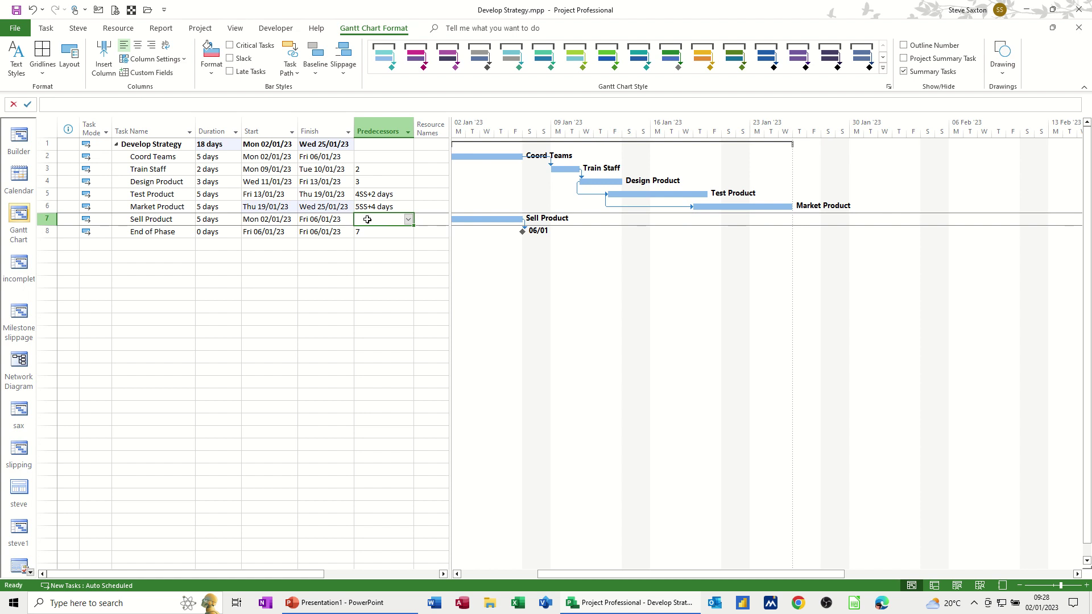
text(6)
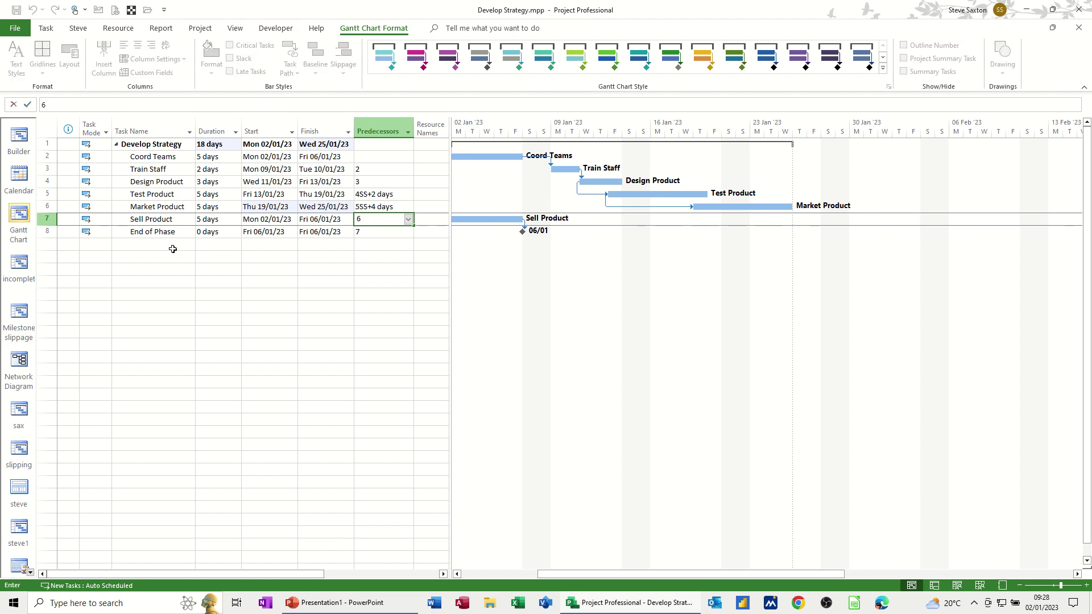
click(194, 246)
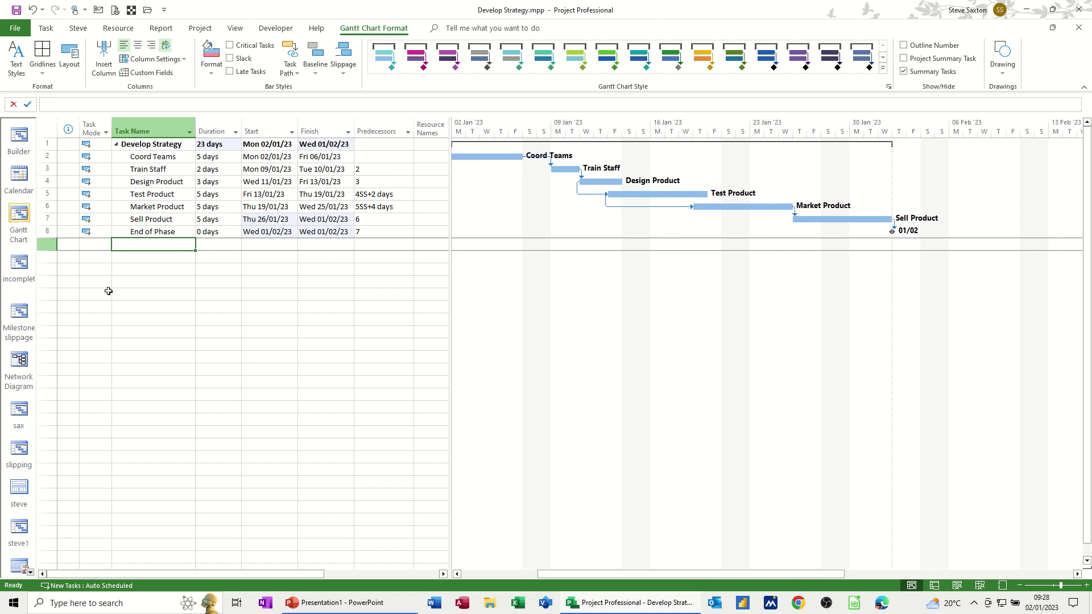
- Insert a new task named PO RX above Coord Teams with a duration of 0 days
click(131, 156)
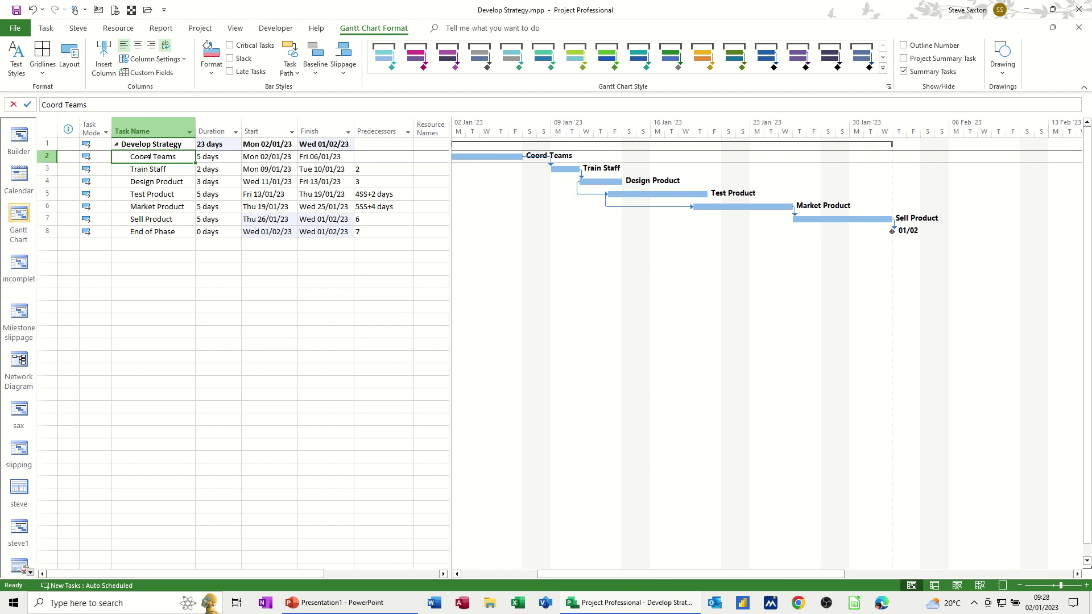
right_click(45, 154)
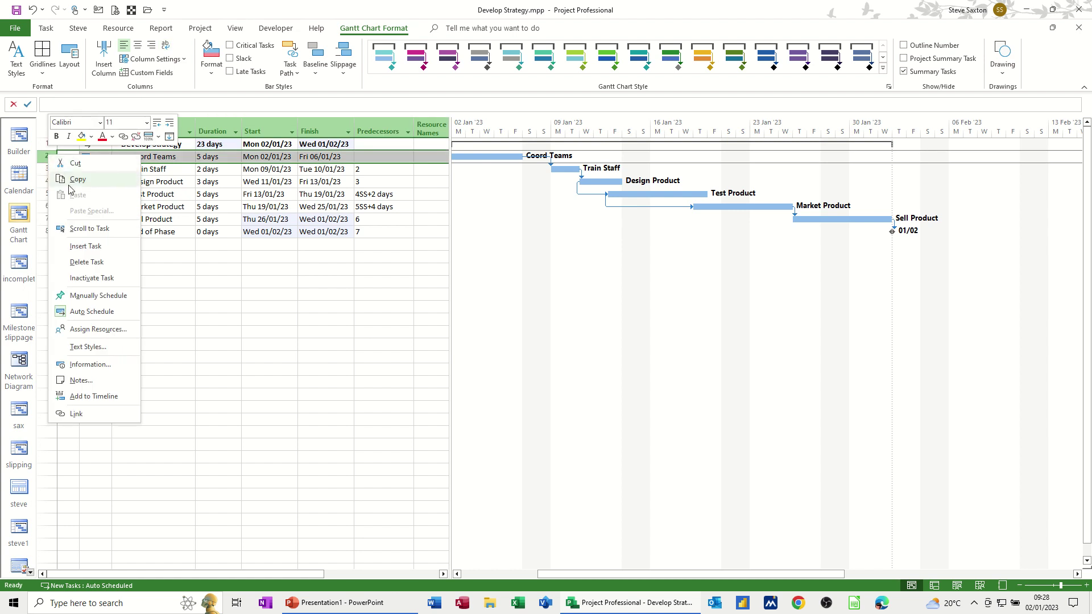
click(78, 247)
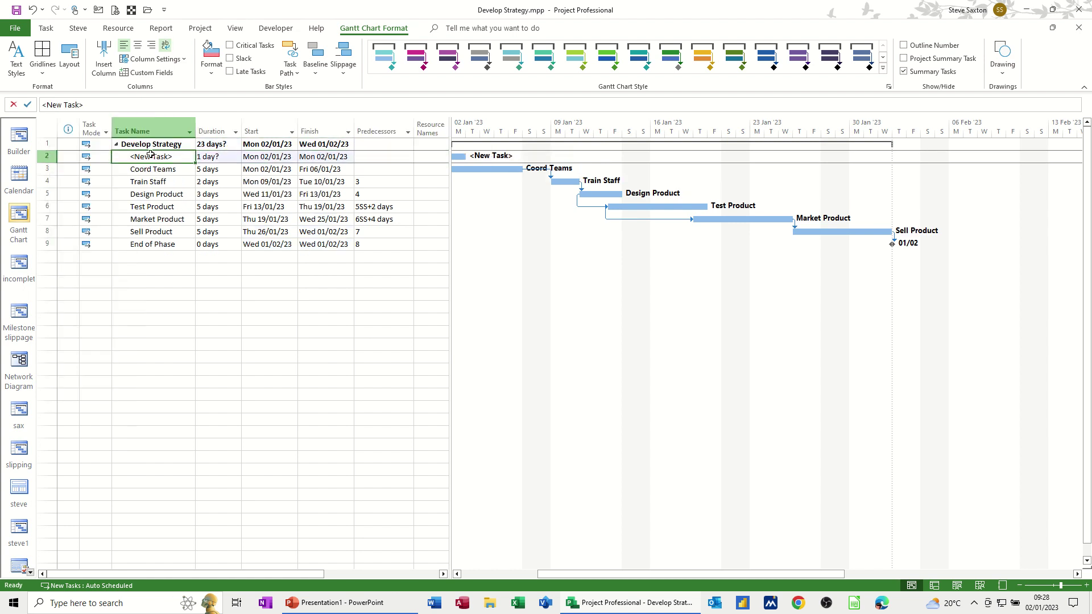
text(PO)
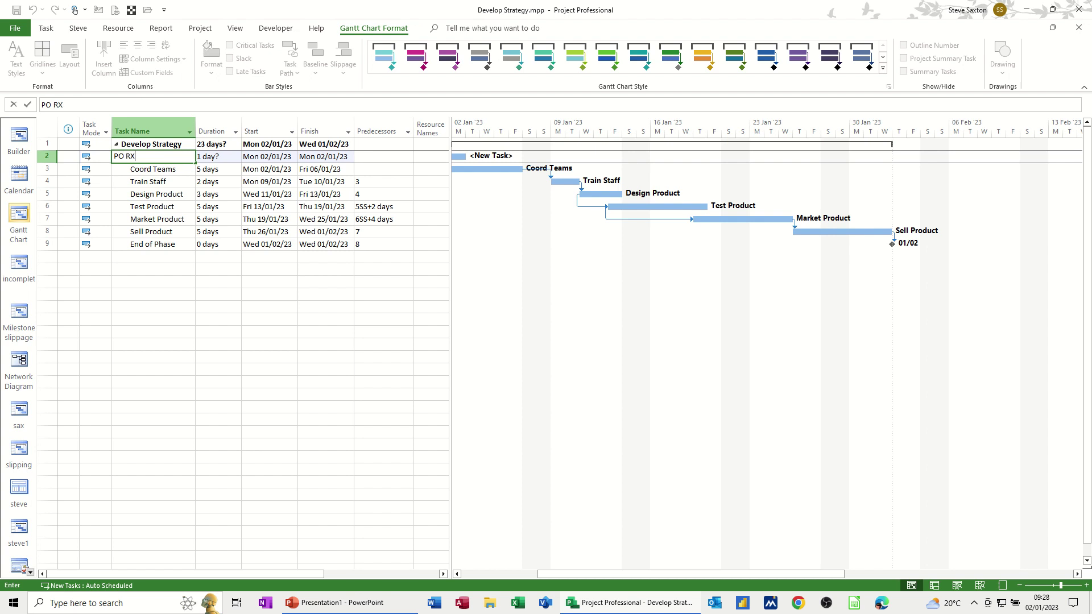
text( RX)
key(Tab)
text(0)
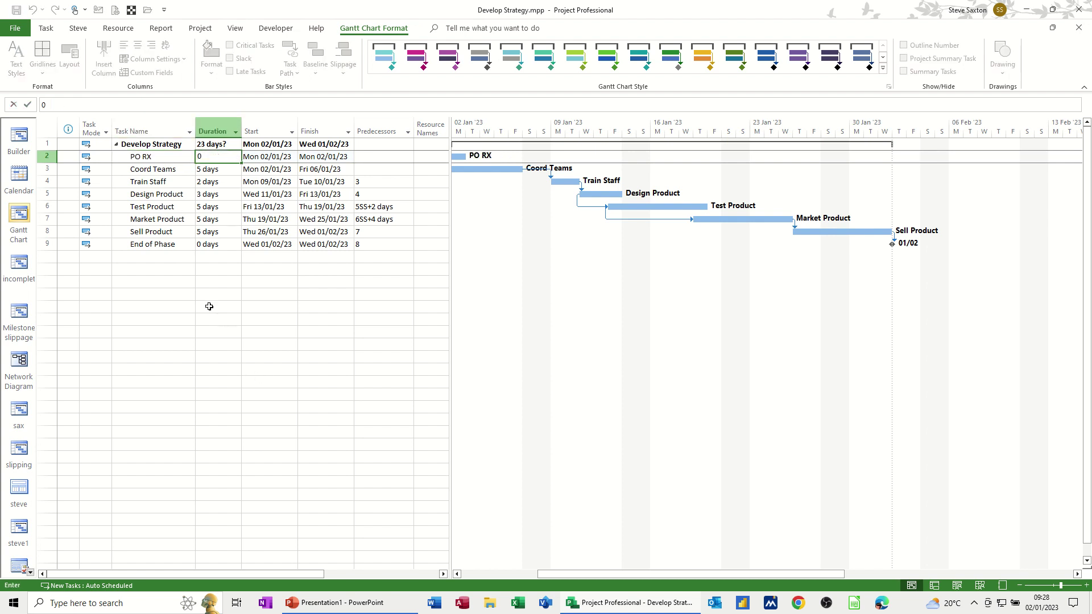
click(216, 294)
- Set PO RX, task 2, as the start-to-start predecessor of Coord Teams, entered as 2SS
click(370, 170)
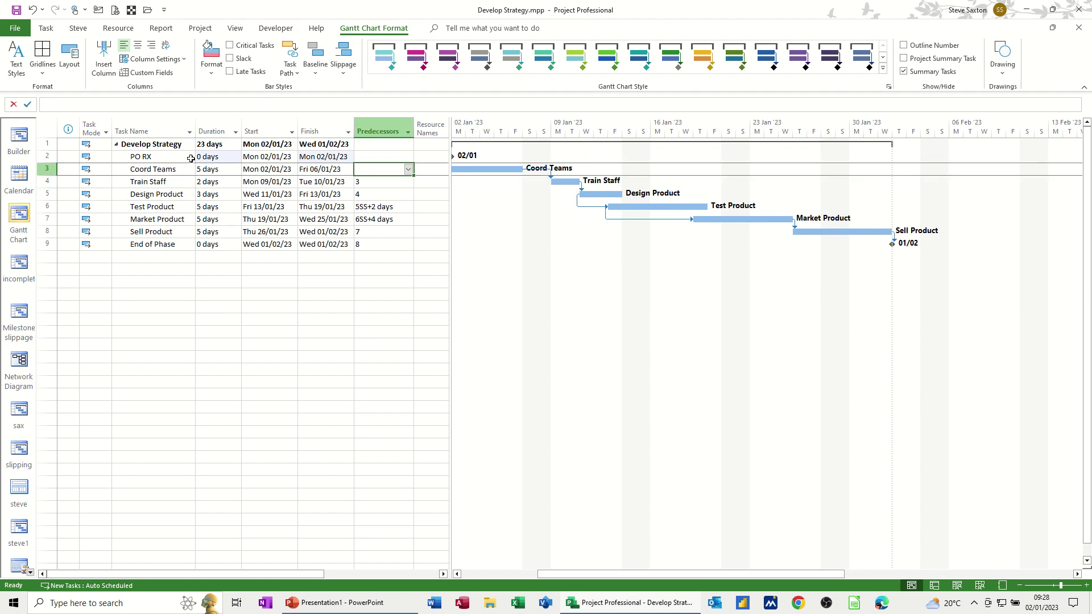
text(2ss)
click(195, 269)
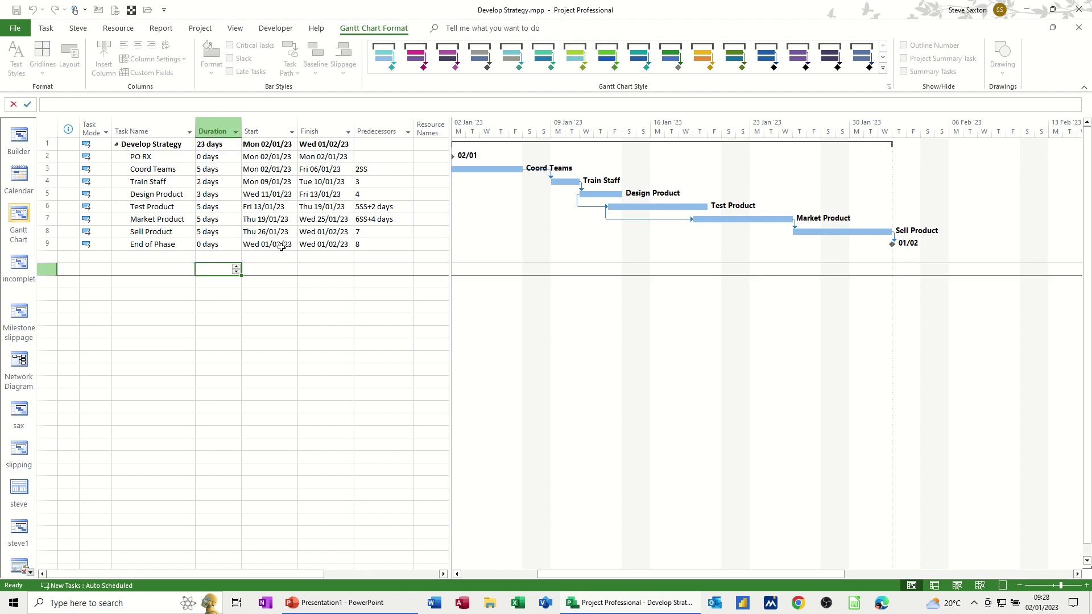
click(368, 170)
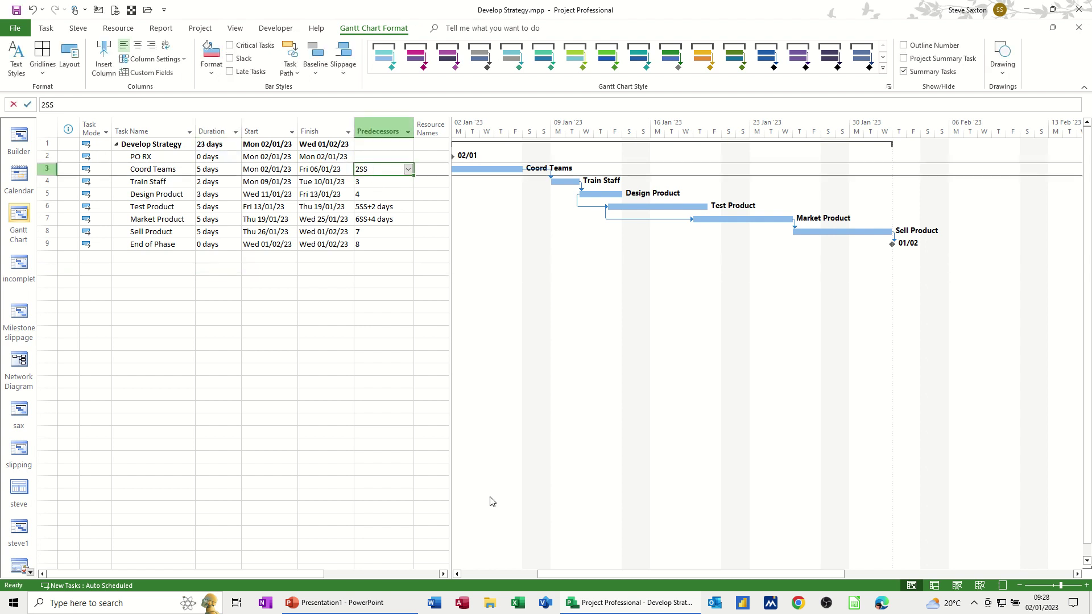
- Move the PO RX milestone to Thu 05/01/23 in the chart, and undo the move
drag(564, 575, 542, 577)
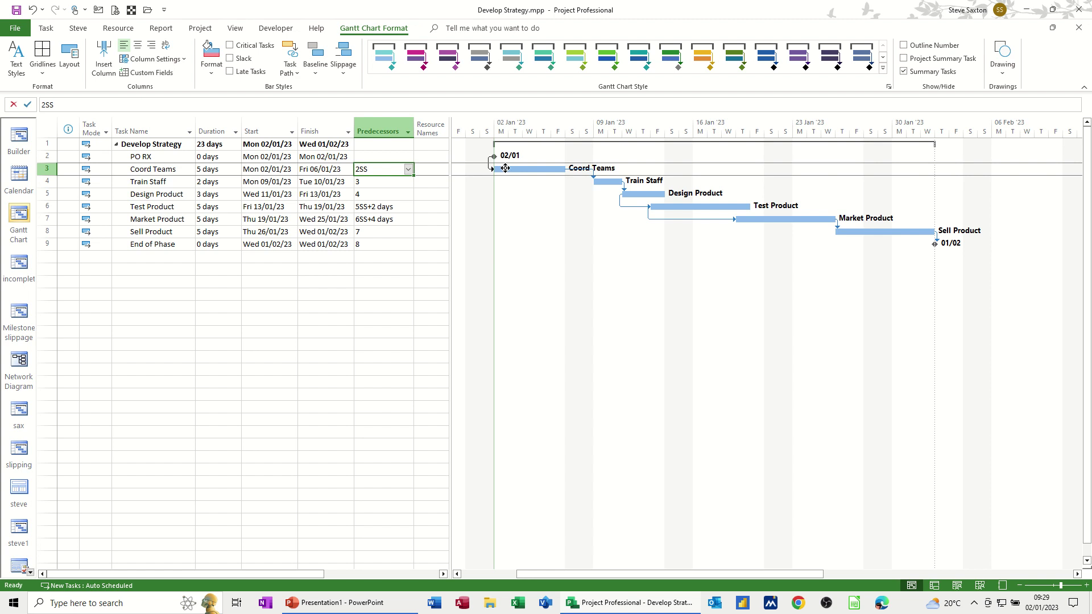
mouse_move(493, 155)
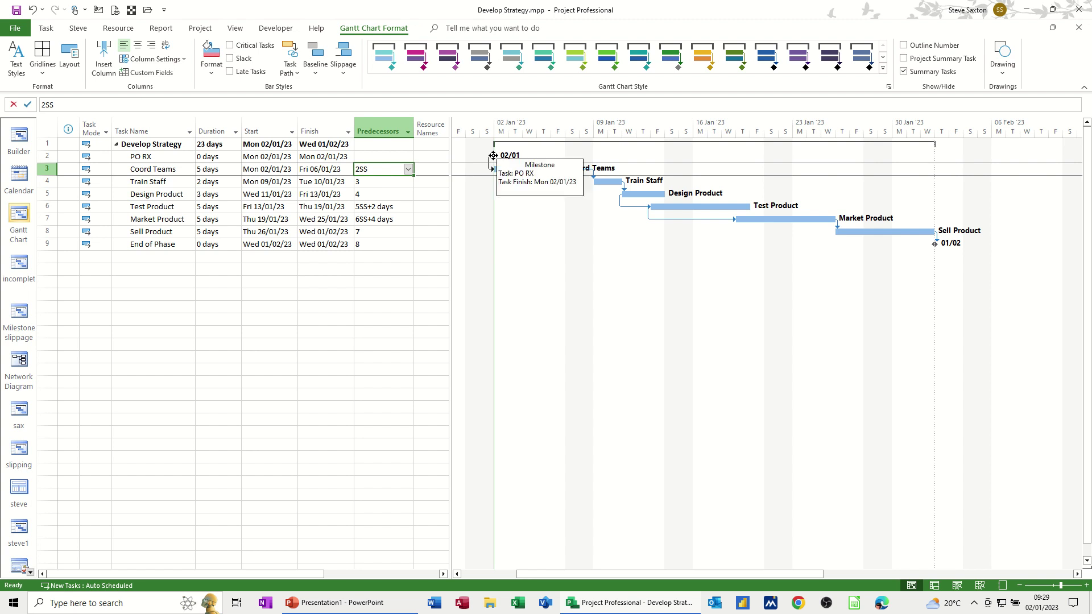
drag(493, 155, 544, 156)
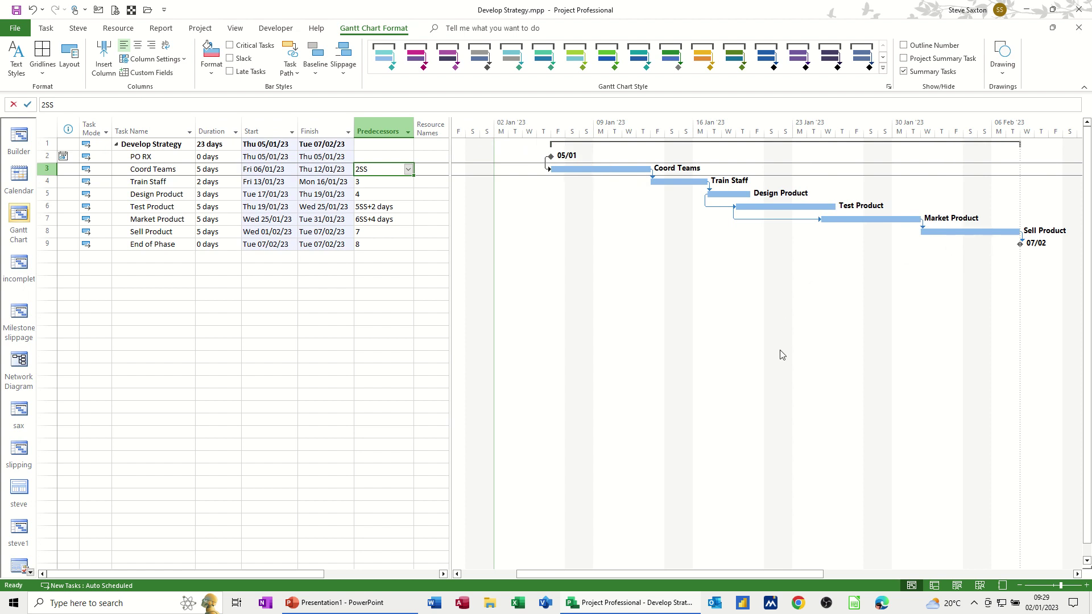
key(ctrl+z)
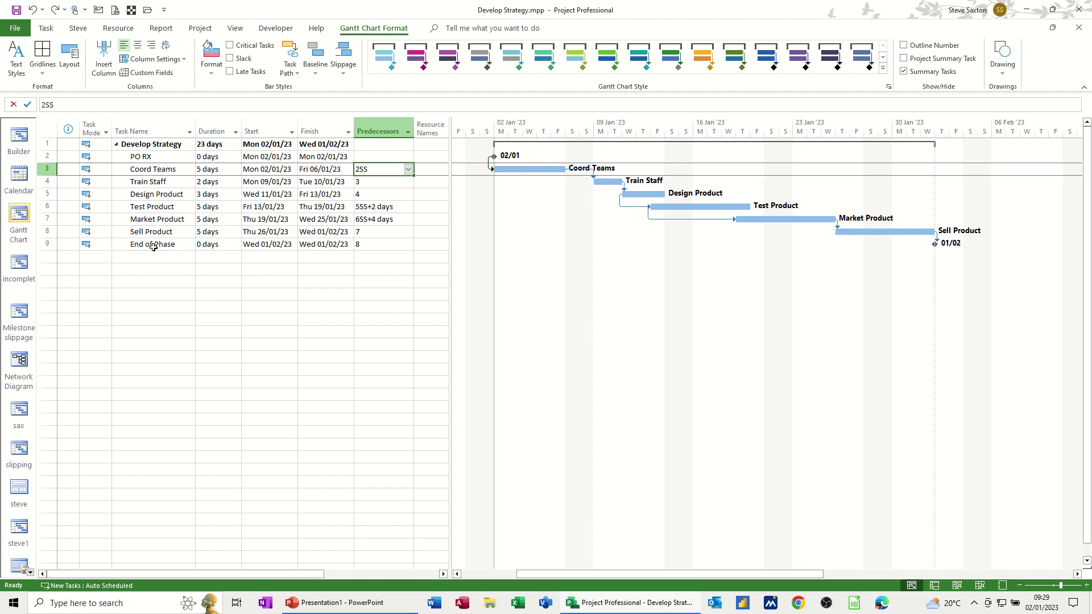
- Try to set a Must Finish On constraint of Mon 30/01/2023 on End of Phase, and choose to avoid the scheduling conflict
click(135, 244)
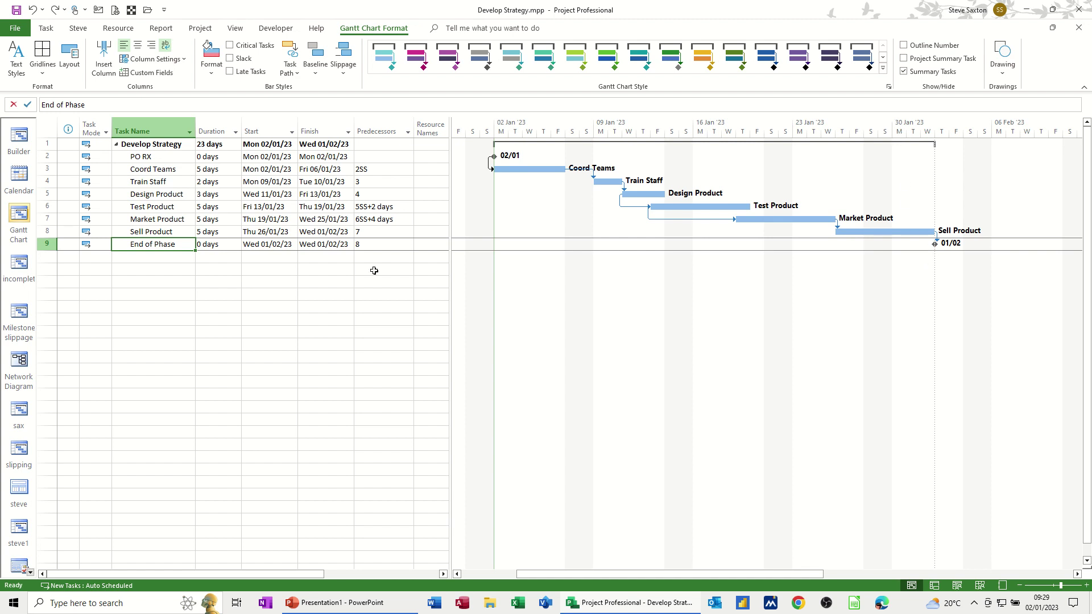
double_click(149, 244)
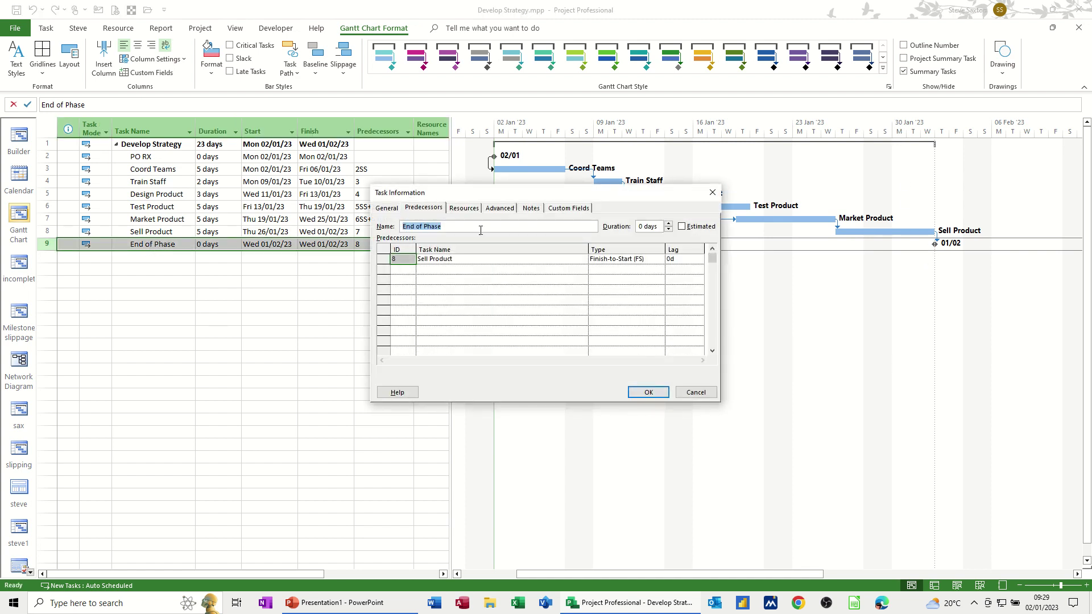
click(498, 208)
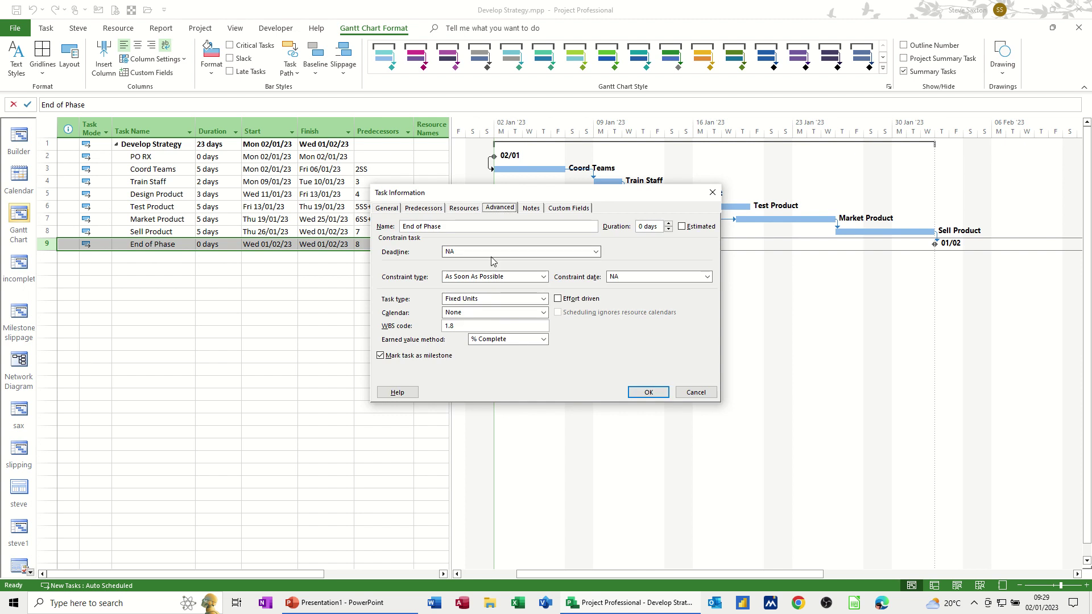
click(486, 277)
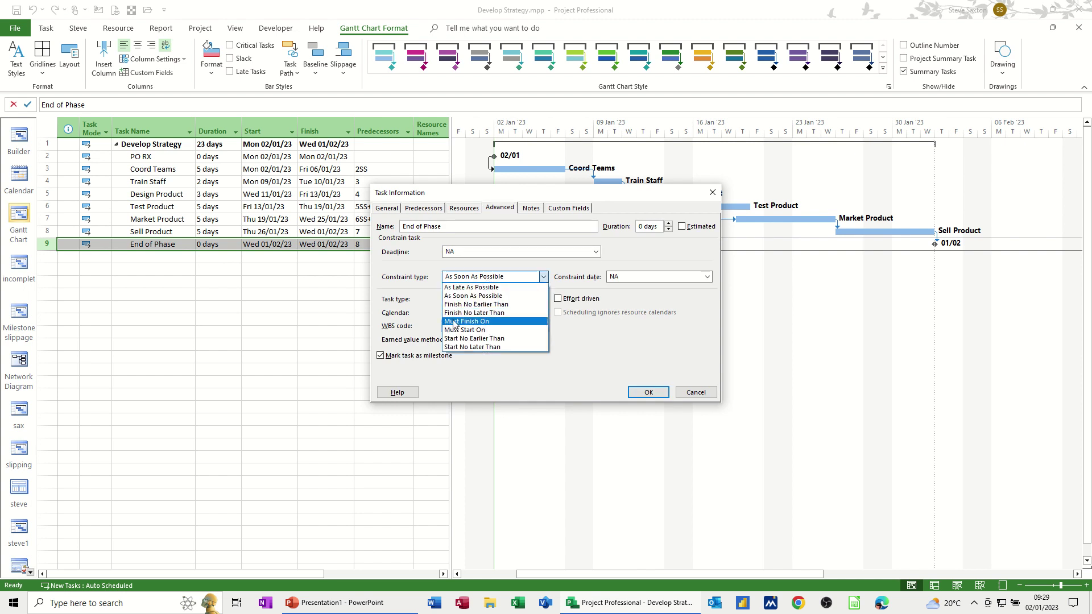
click(471, 321)
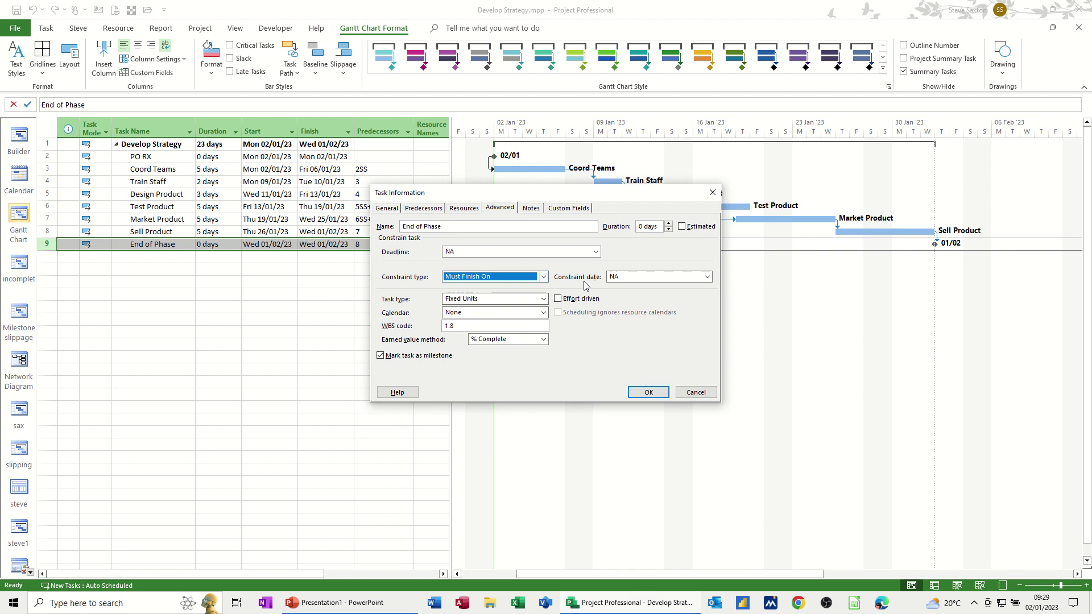
click(706, 277)
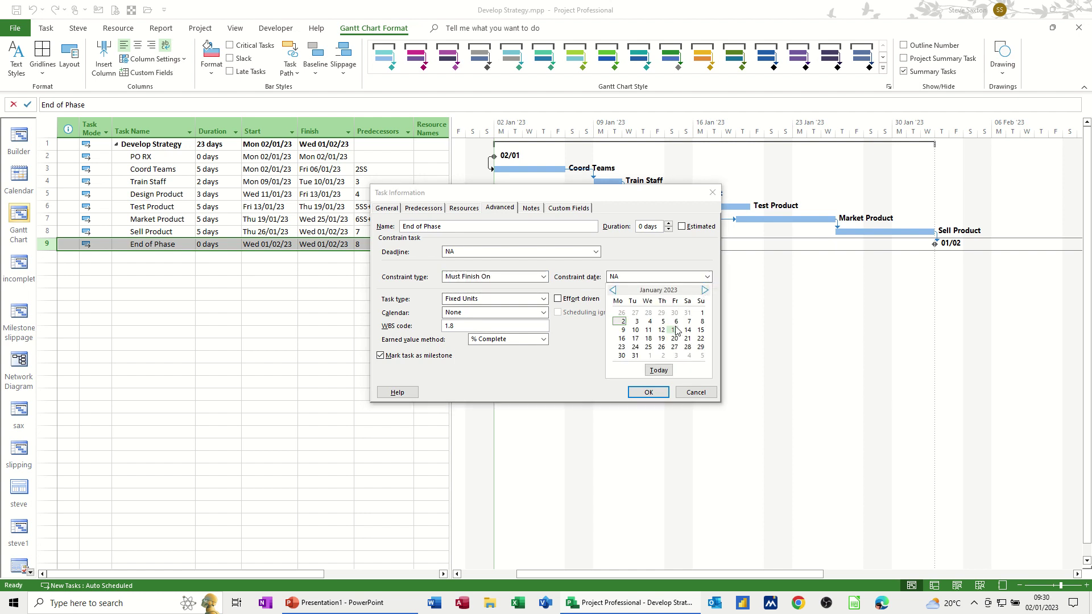
click(622, 356)
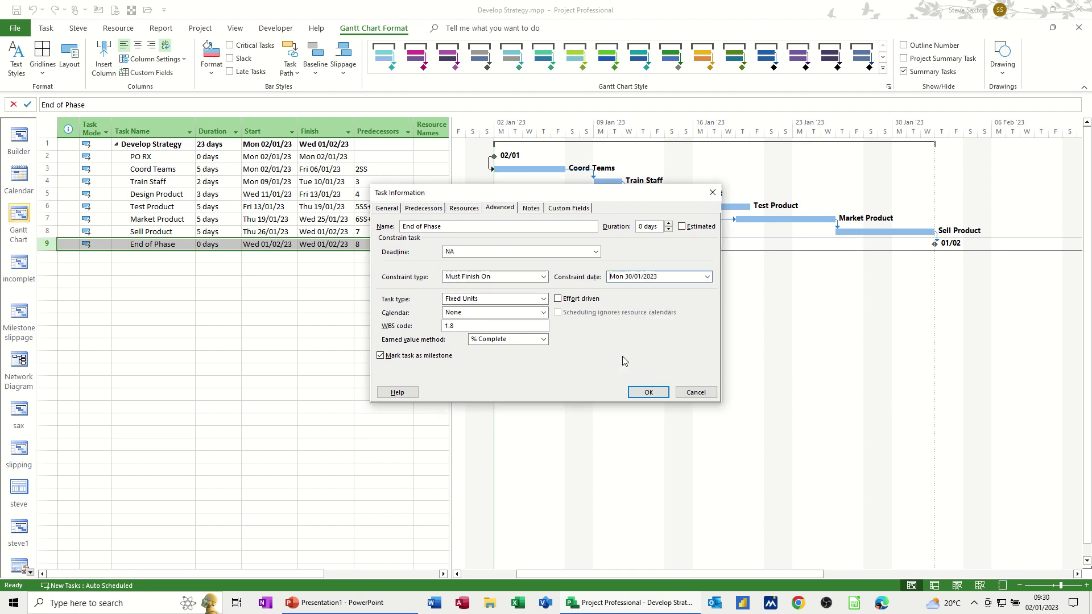
click(648, 392)
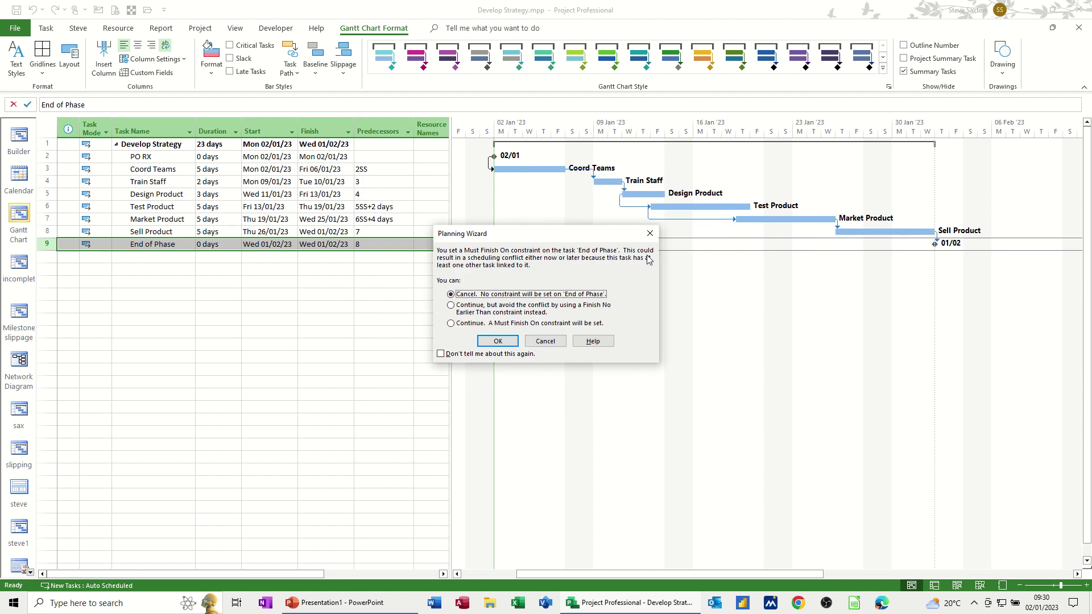
click(454, 324)
click(496, 341)
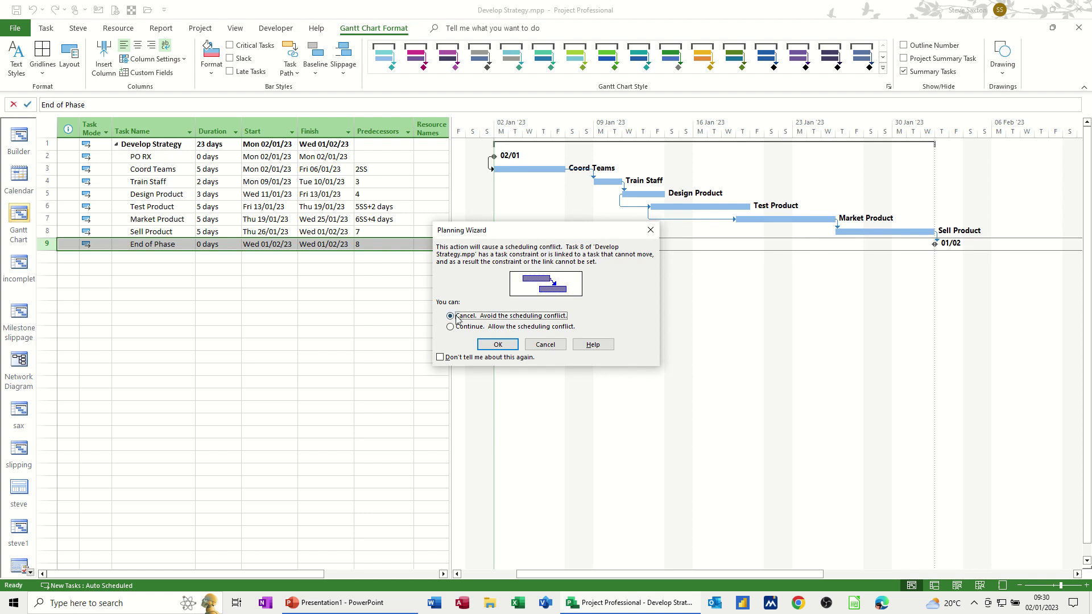
click(496, 346)
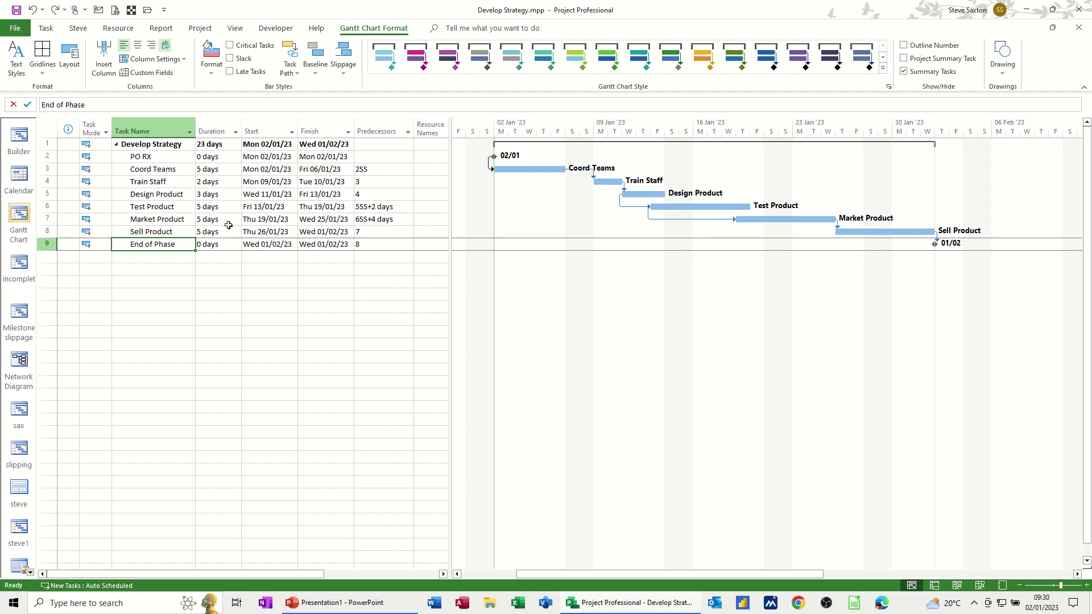
- Shorten Market Product and Test Product to 3 days each and Sell Product to 4 days
click(206, 219)
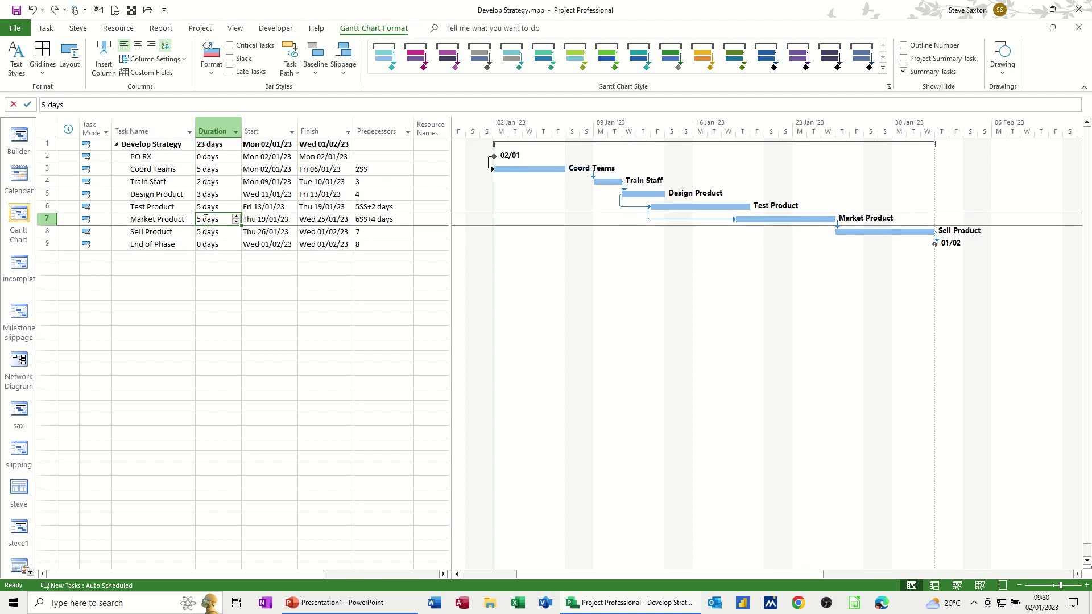
text(3)
click(210, 206)
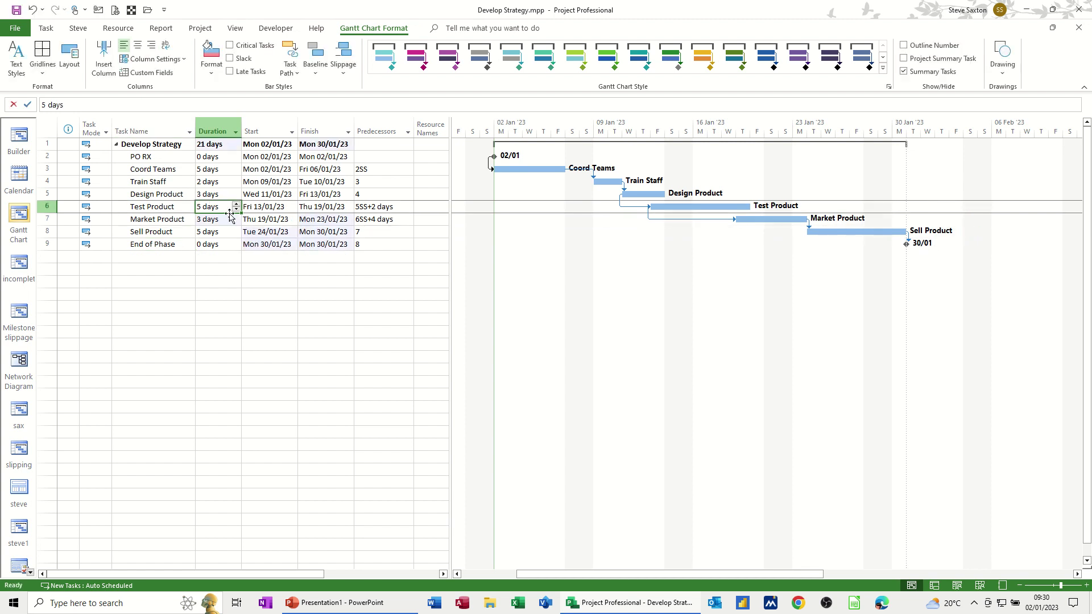
text(3)
click(208, 255)
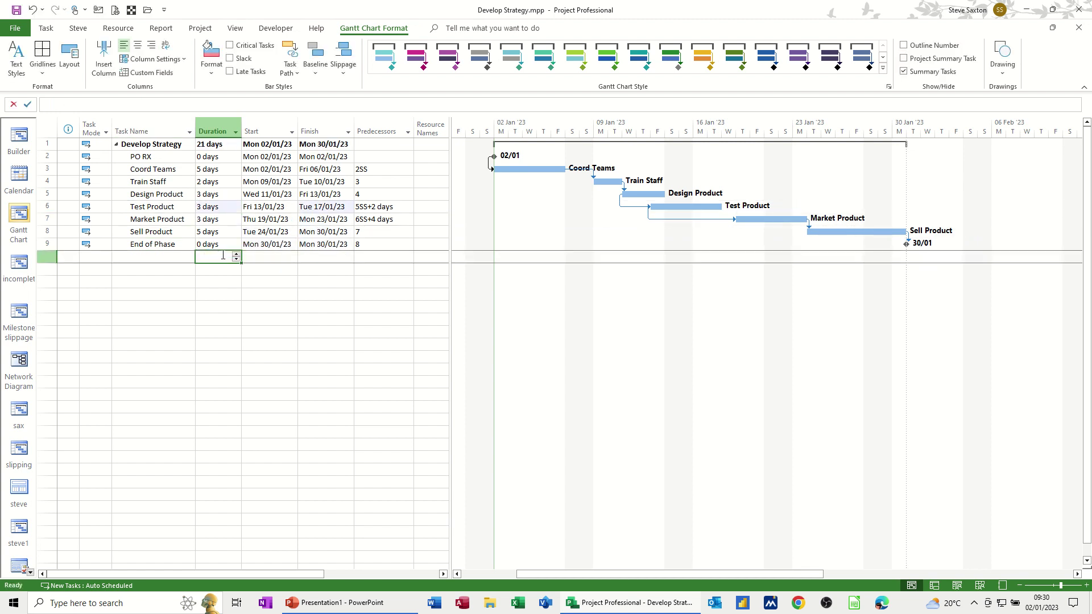
click(216, 236)
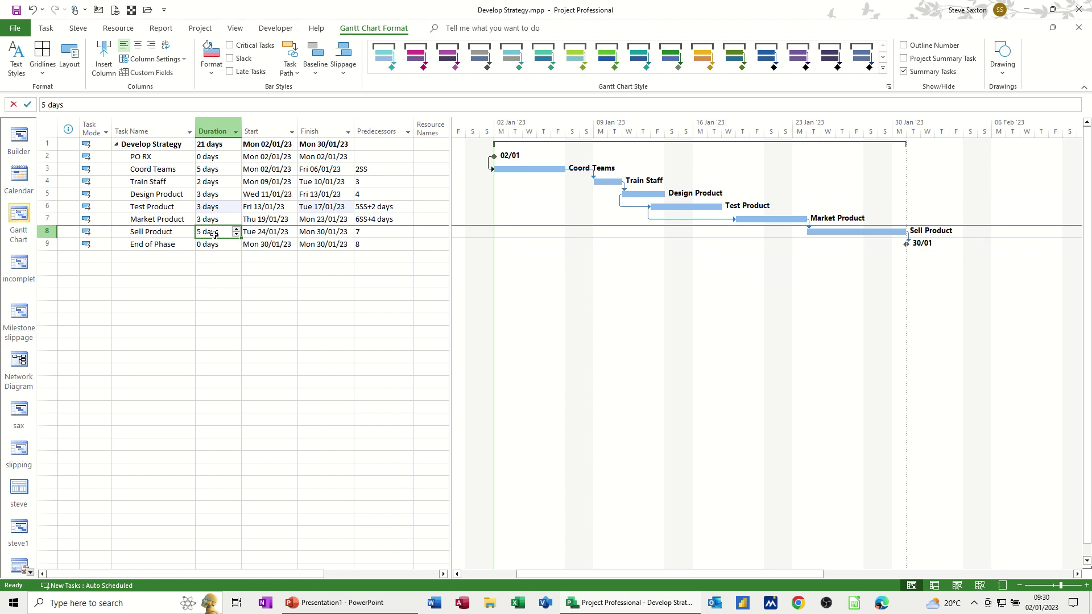
text(4)
click(234, 272)
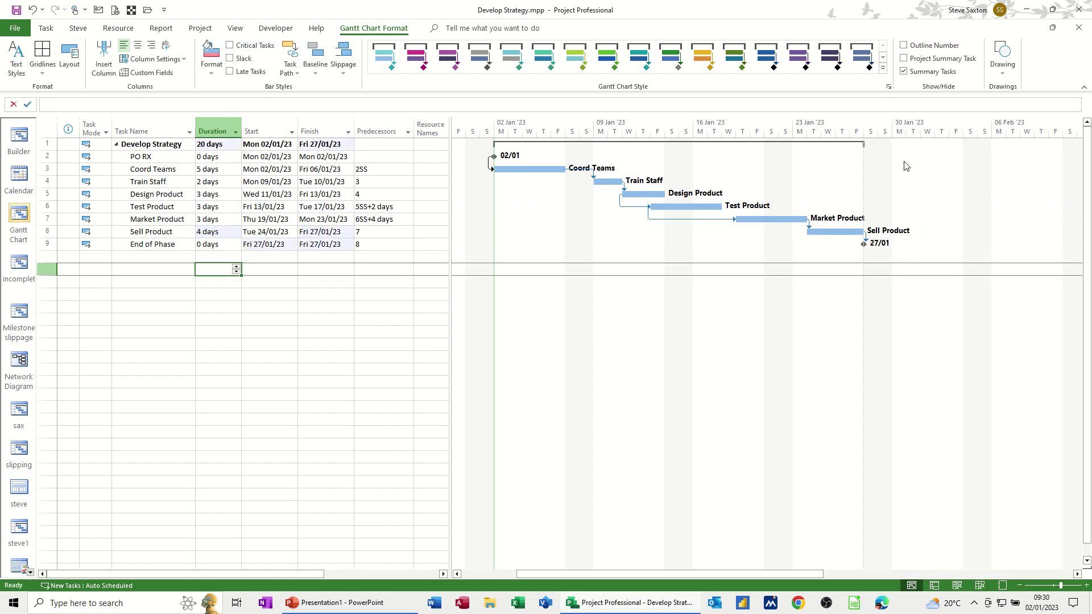
- Apply a Must Finish On constraint of 30/01/2023 to End of Phase, choosing to continue with the constraint
double_click(158, 246)
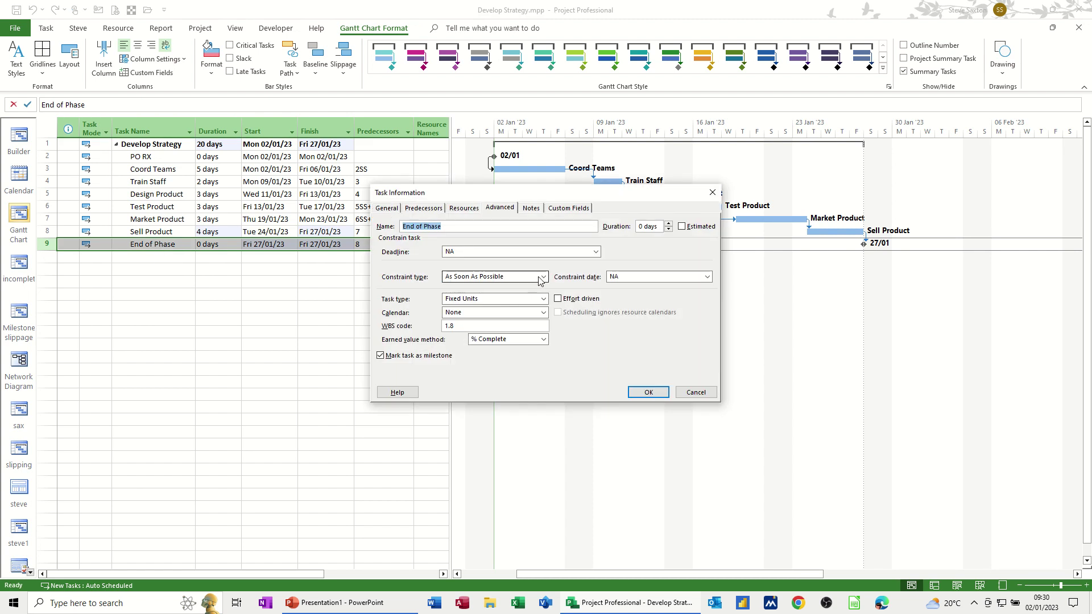
click(498, 277)
click(488, 322)
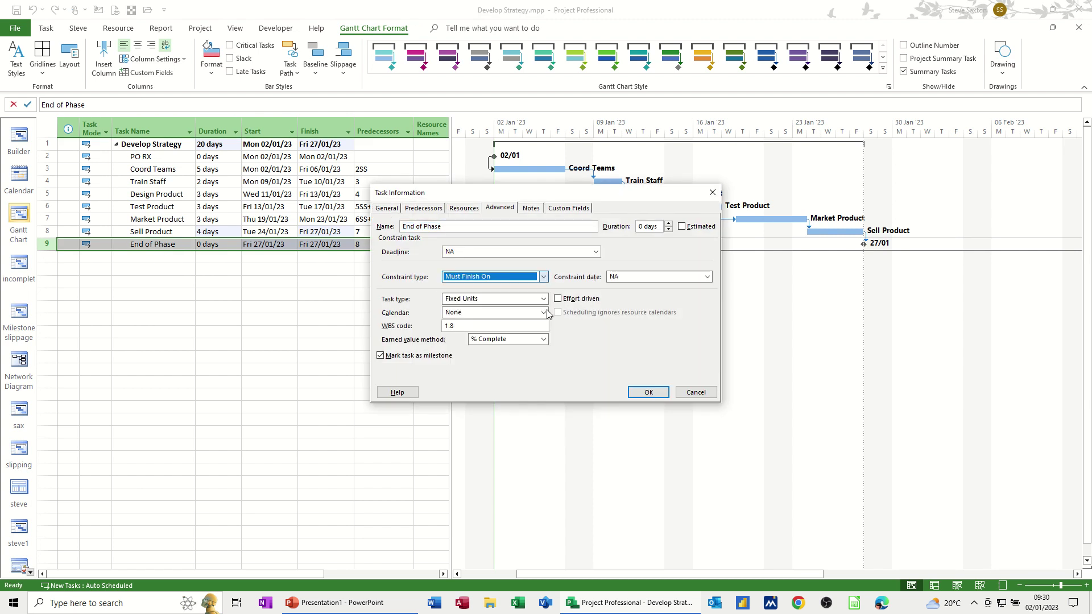
click(708, 276)
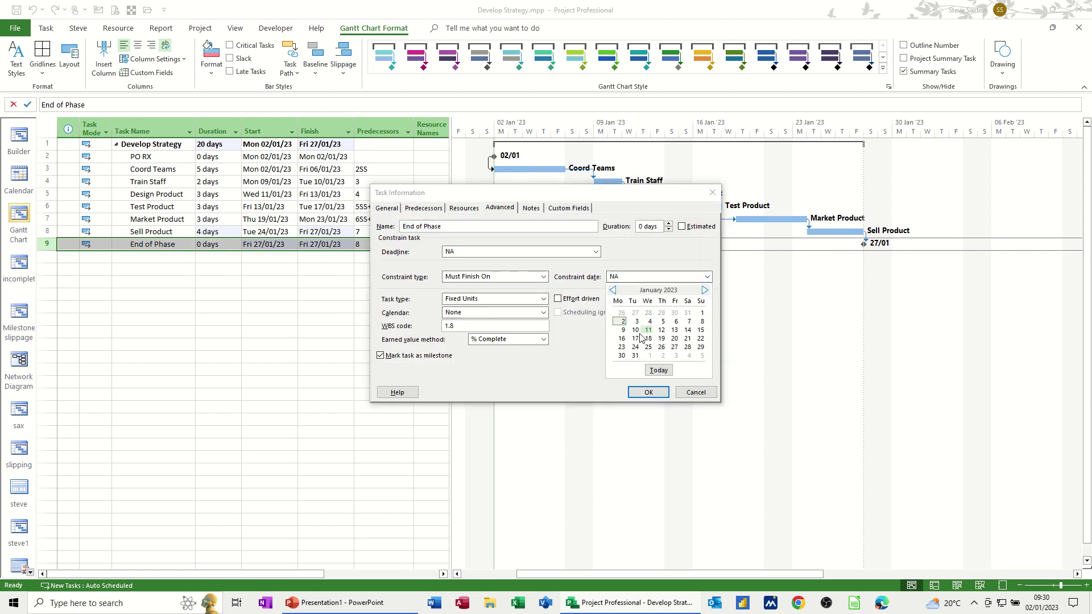
click(622, 356)
click(642, 392)
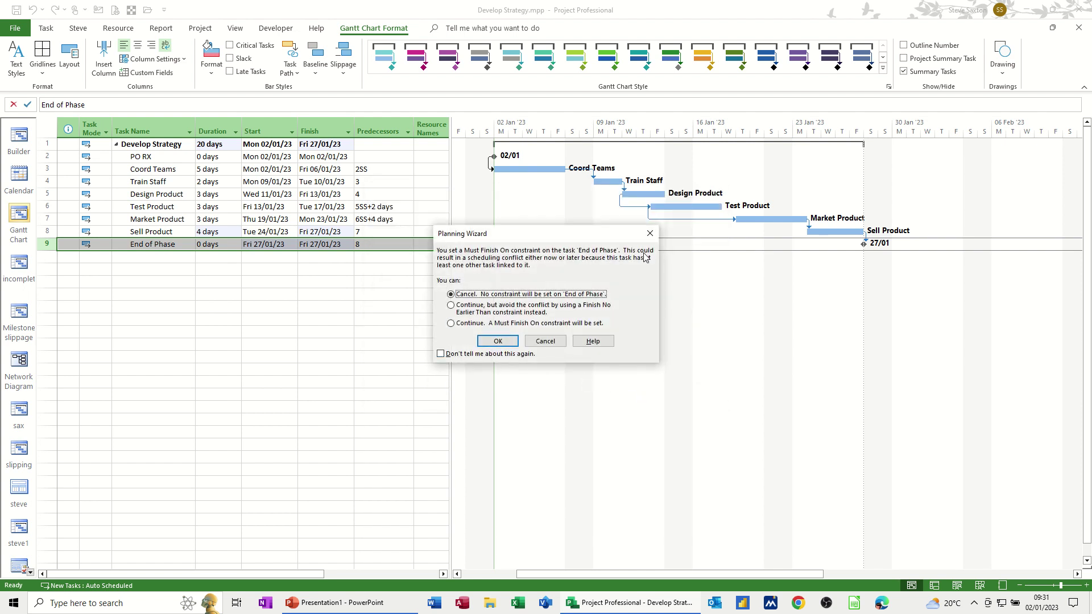
click(462, 325)
click(497, 341)
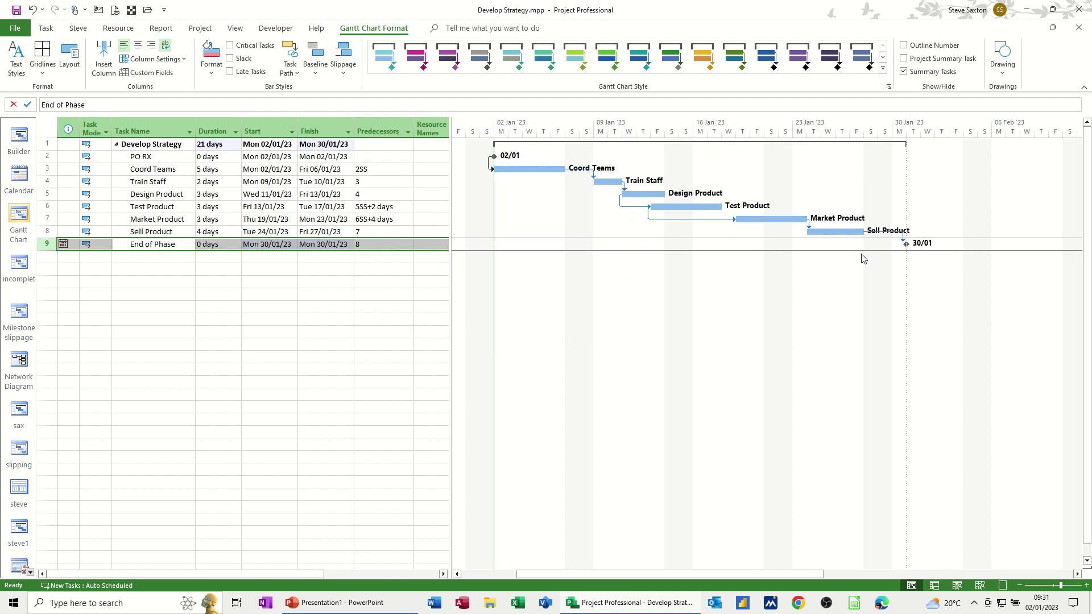
click(145, 257)
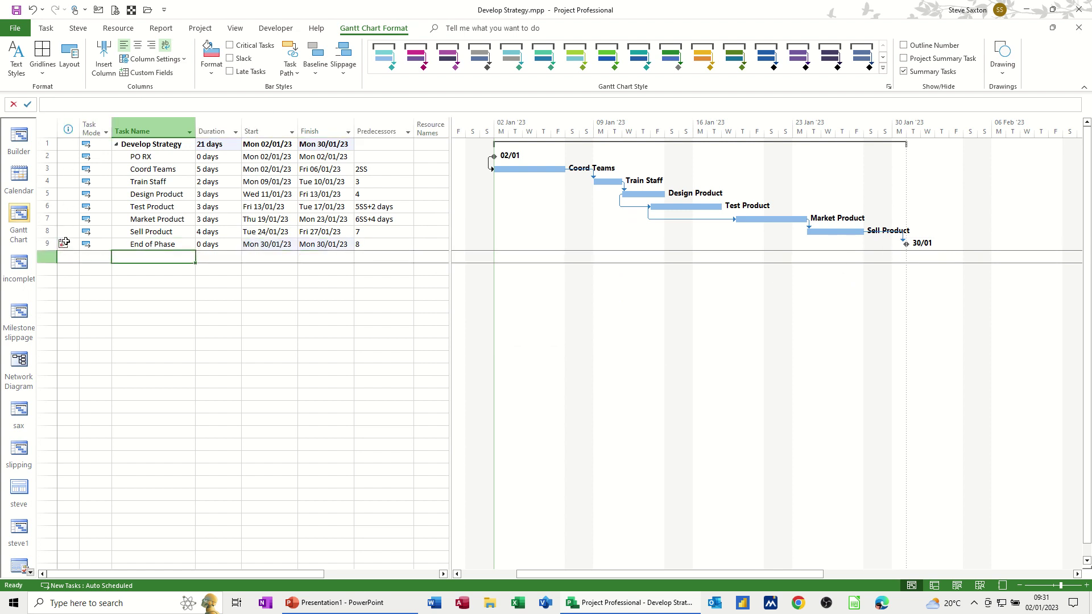
- Try to delay the PO RX milestone in the chart, and cancel the change at the scheduling conflict
mouse_move(65, 244)
drag(493, 155, 544, 156)
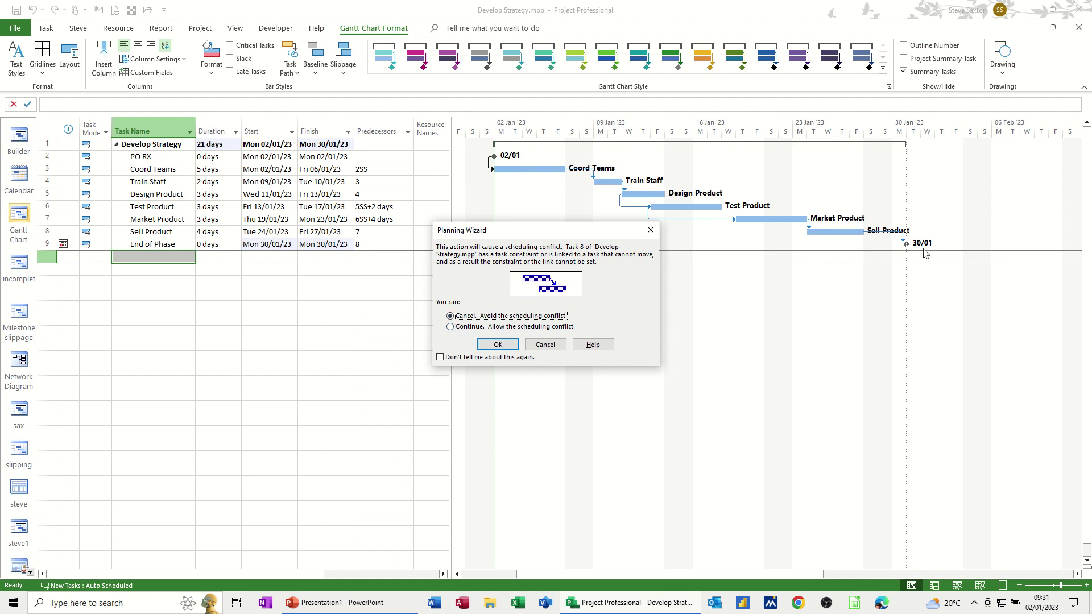
click(545, 345)
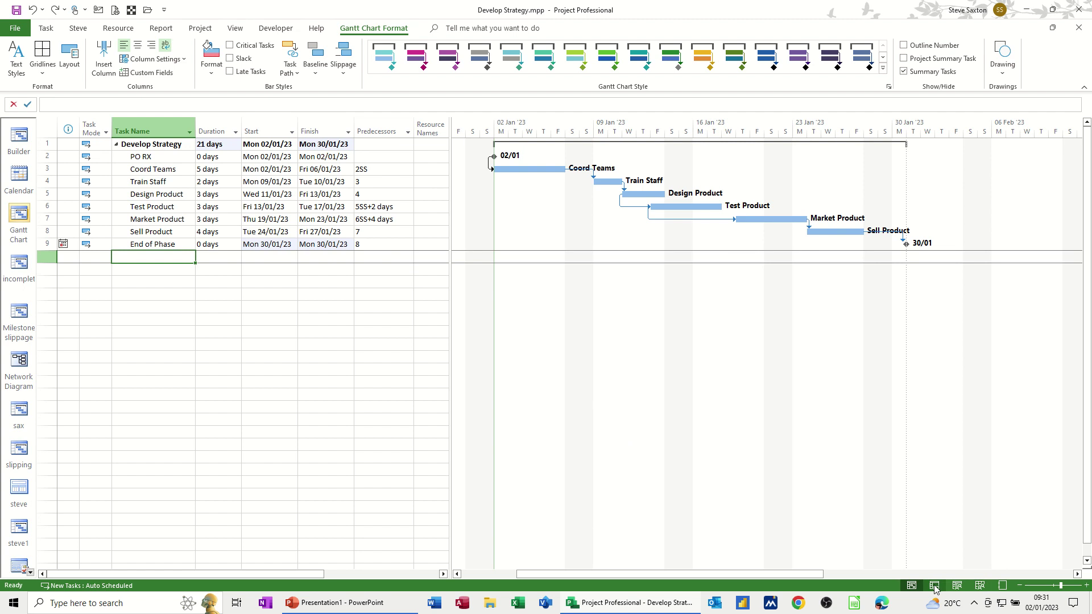
- Switch to the Resource Sheet and add three people as work resources, entering one first name per row
click(978, 586)
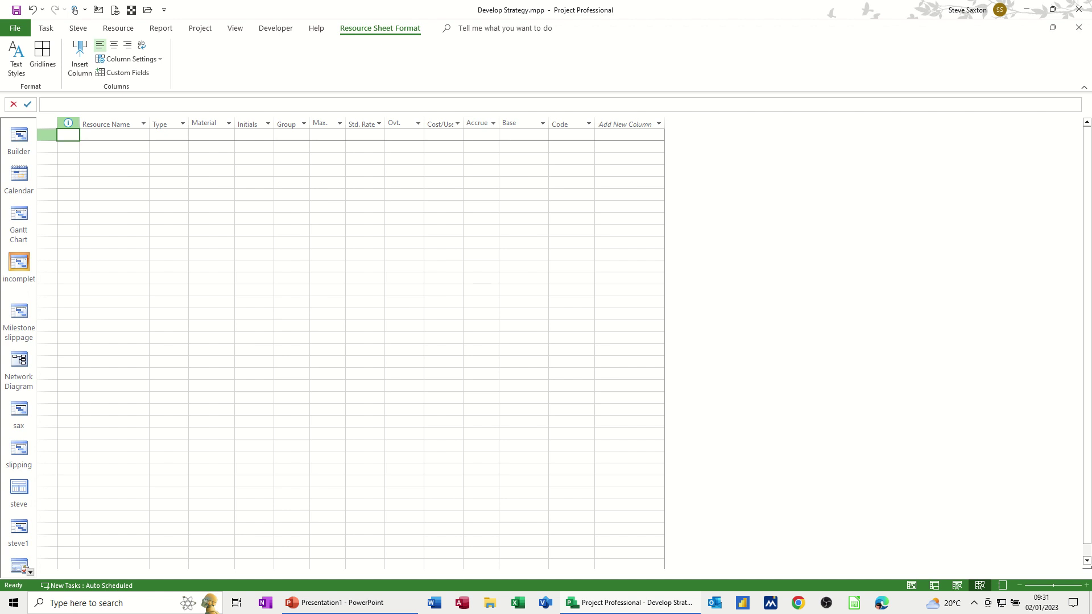
click(94, 136)
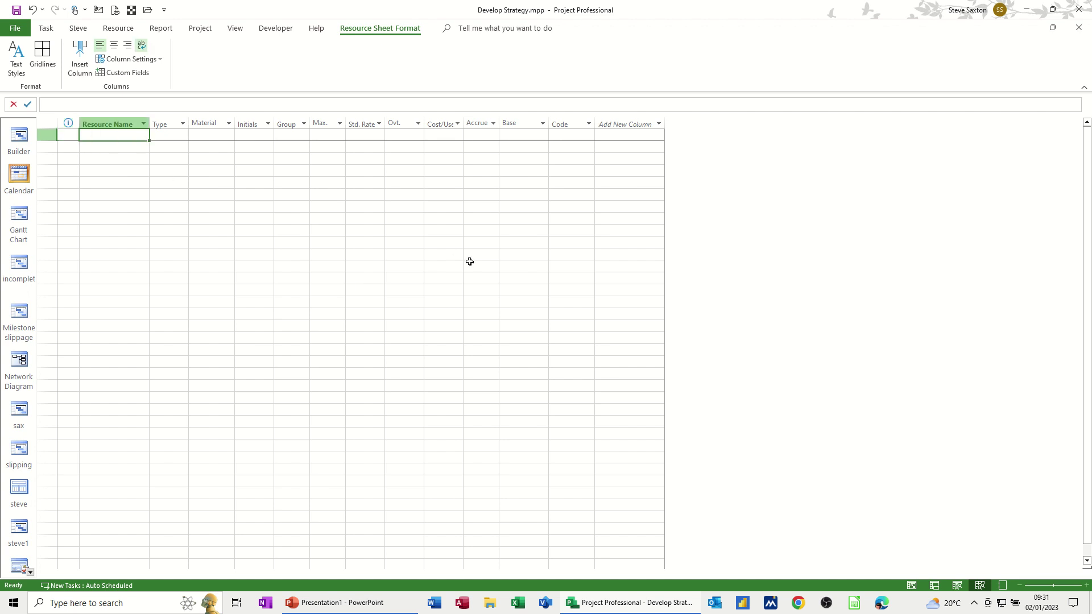
text(Bill)
key(Return)
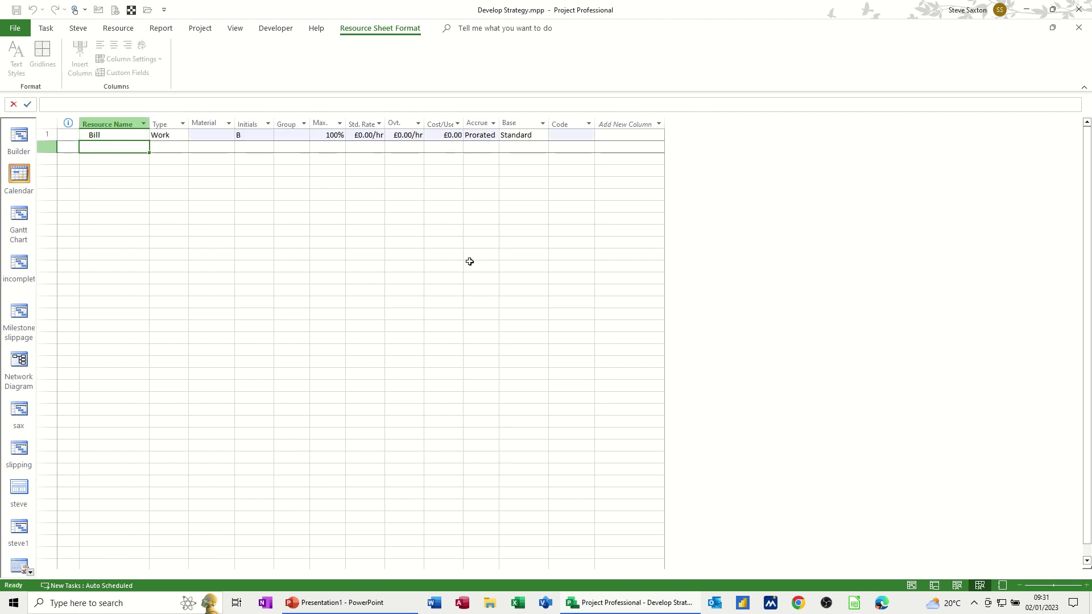
text(Ben)
key(Return)
text(Bob)
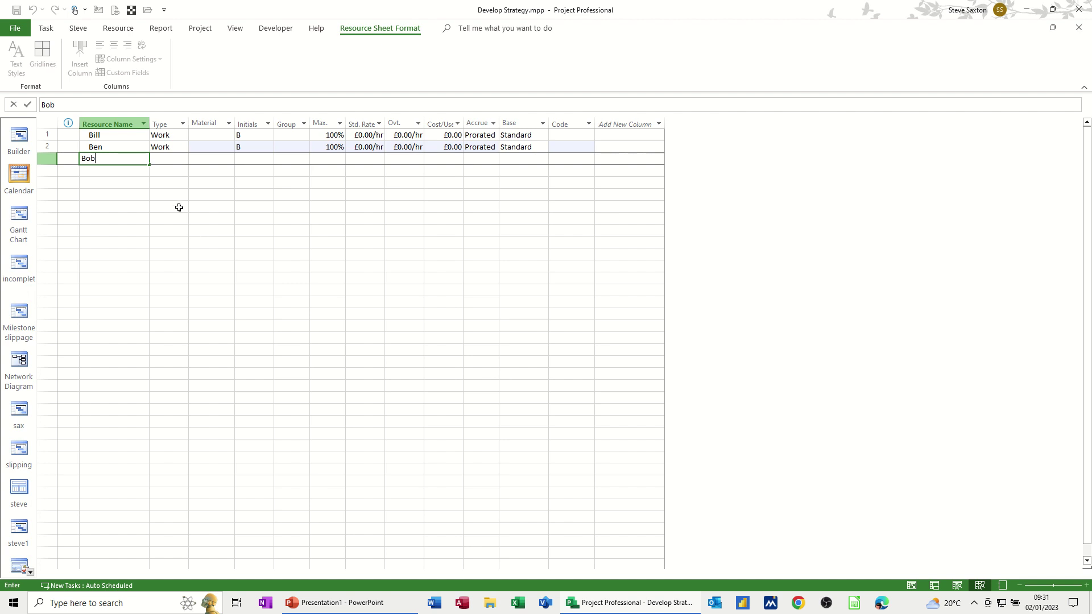
key(Return)
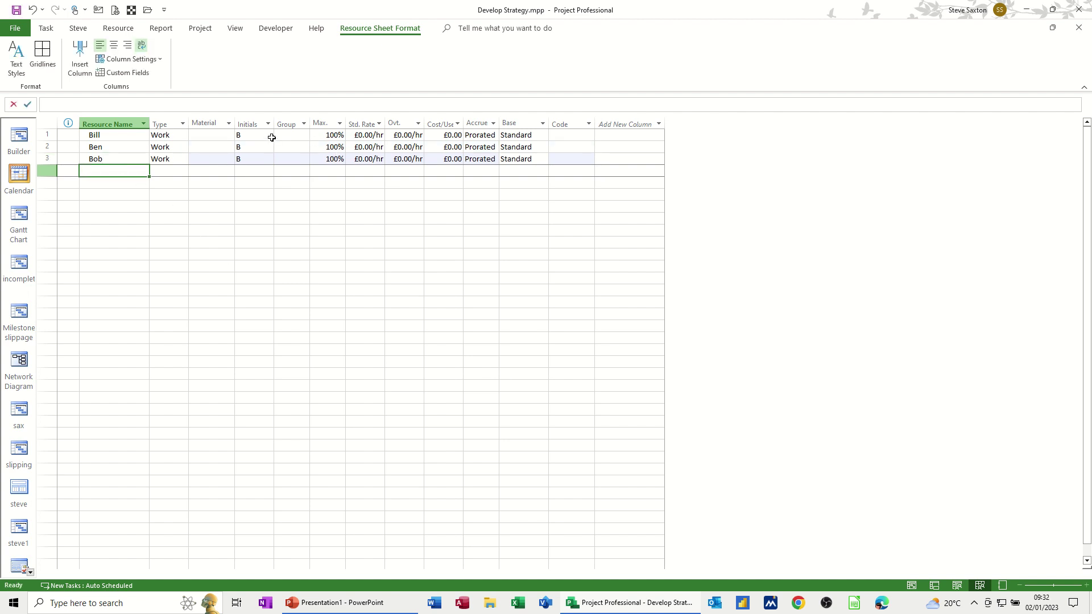
- Set the standard rate to £10.00/hr and the overtime rate to £15.00/hr for all three resources, filling down from the first row
click(367, 136)
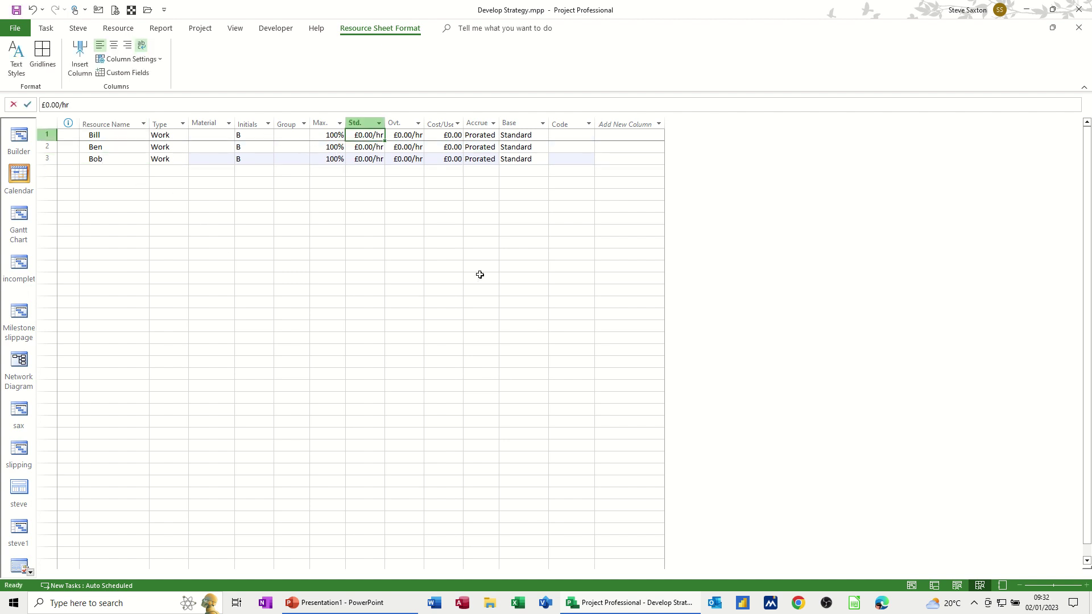
text(10)
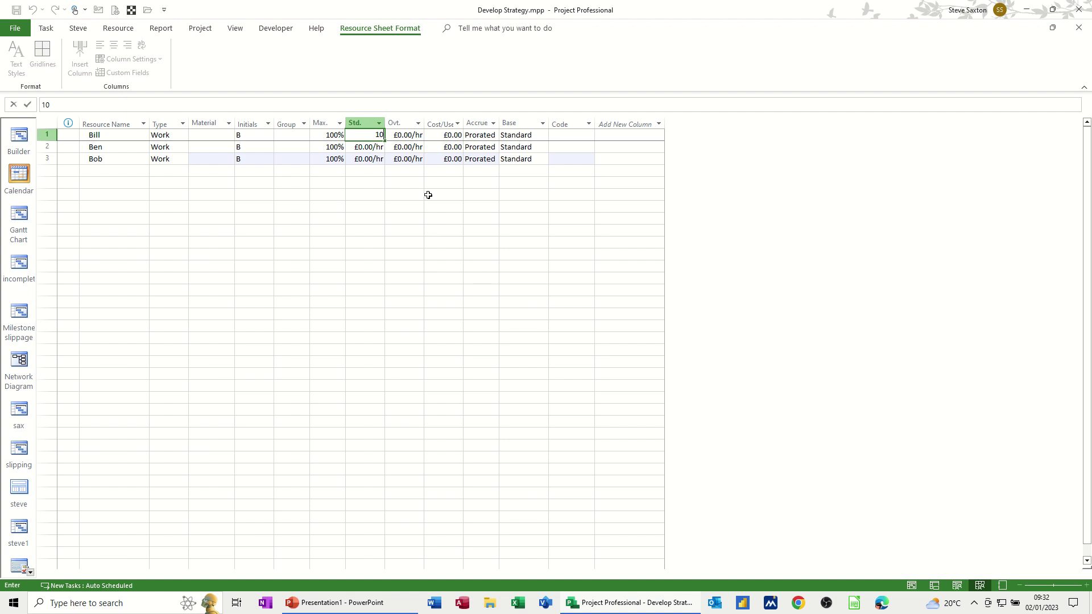
click(403, 135)
text(15)
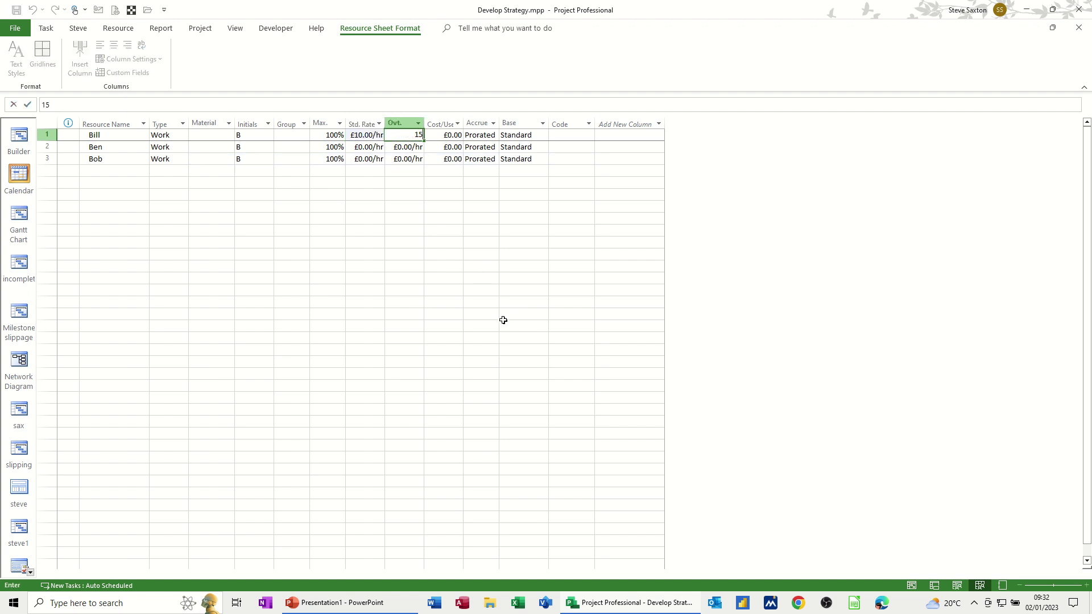
click(442, 272)
drag(369, 134, 424, 164)
click(359, 181)
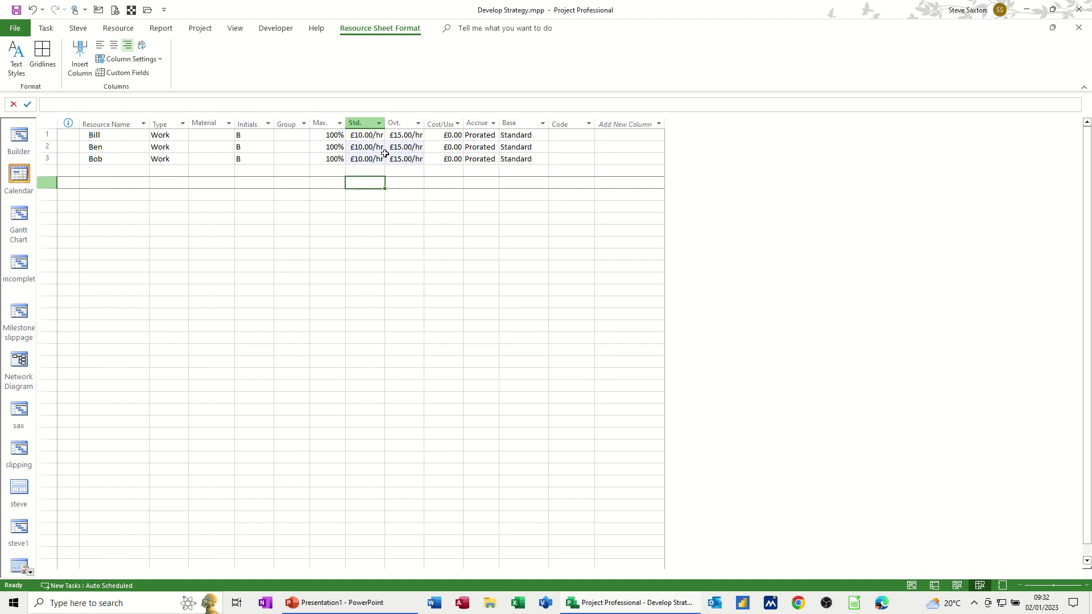
- Examine the resource type options for the first resource and keep it as Work
click(178, 138)
click(180, 137)
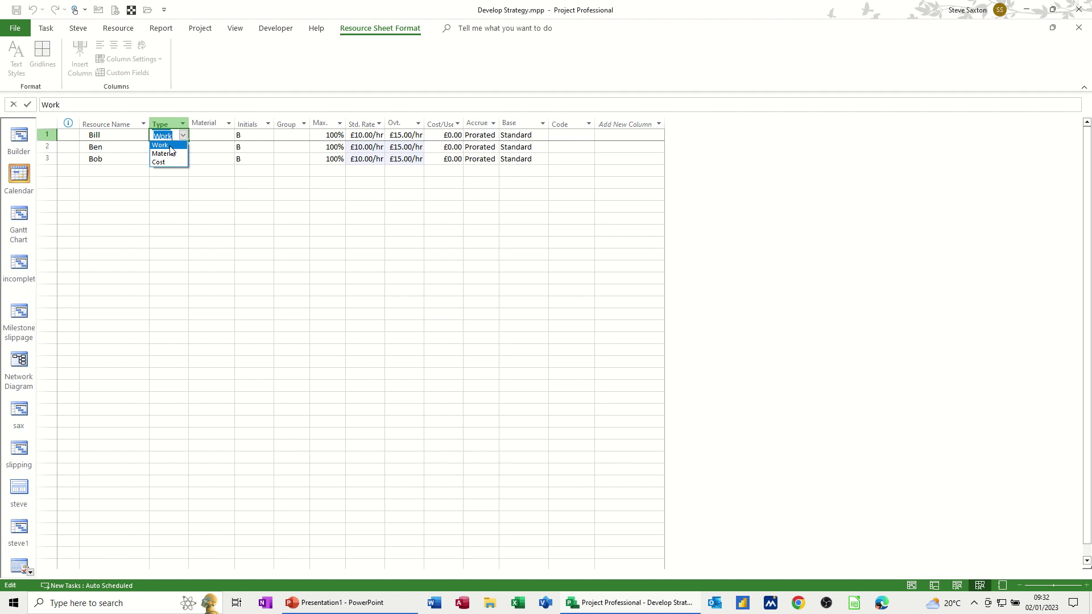
click(171, 145)
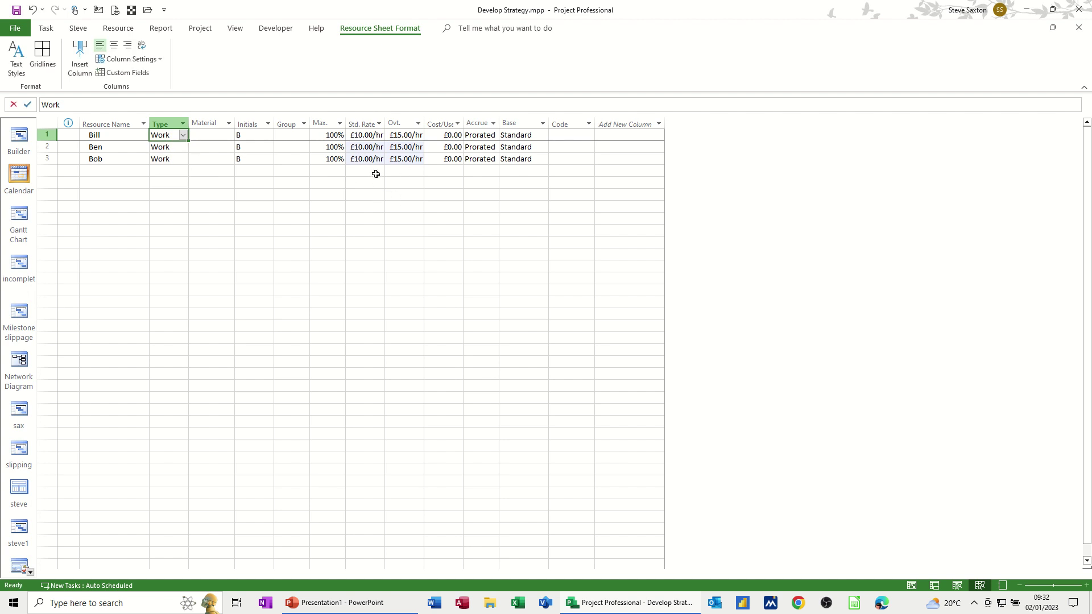
- Return to the Gantt Chart, widen the table to expose the Resource Names column, and view the resource choices for PO RX
click(19, 215)
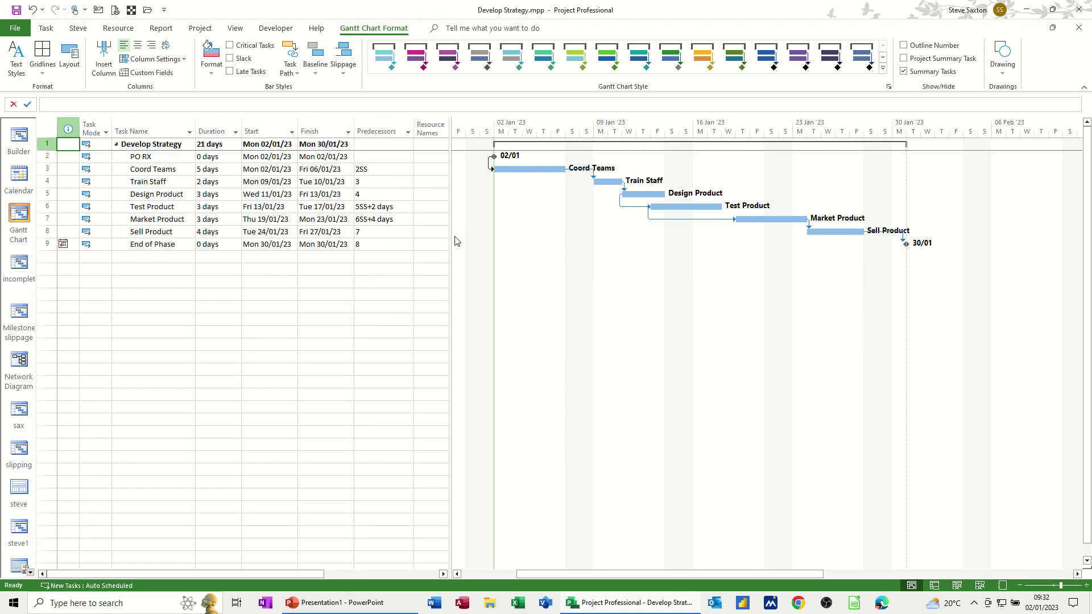
drag(451, 239, 530, 237)
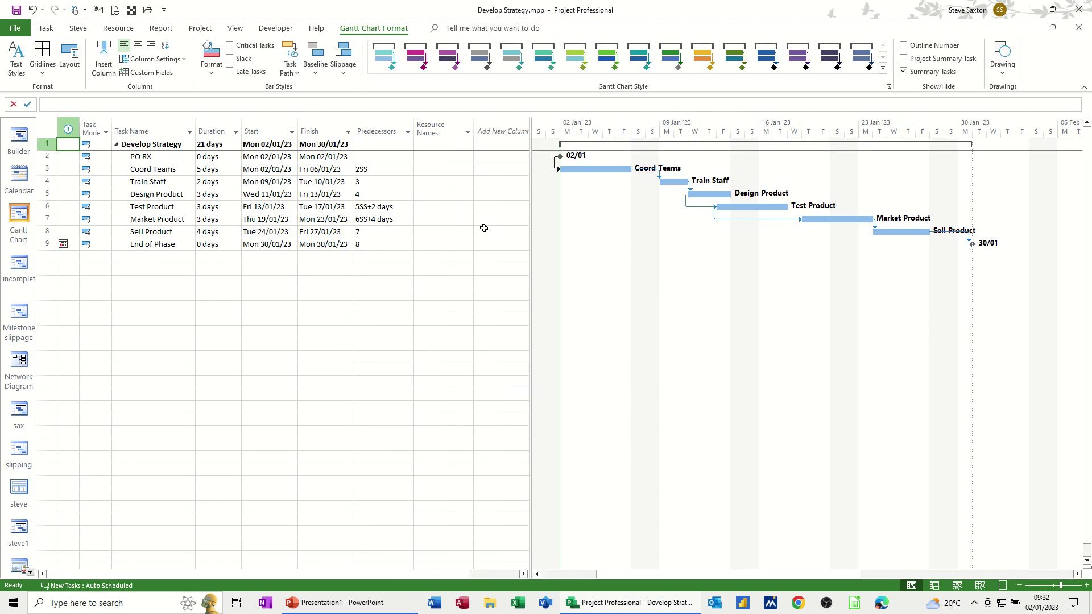
click(431, 159)
click(468, 157)
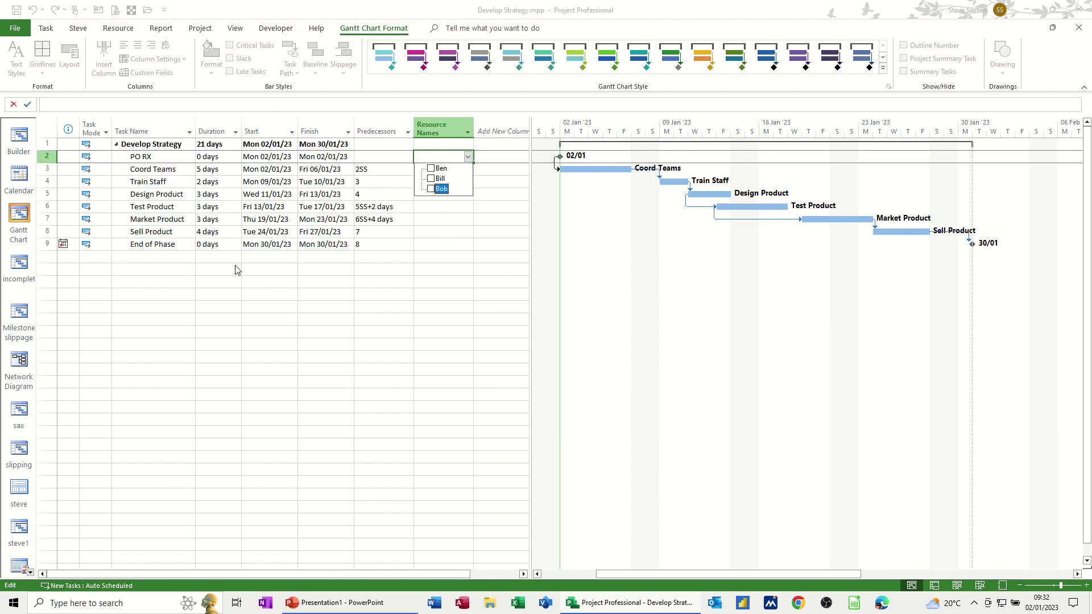
key(Escape)
- Examine the resource choices in the Task Information for Coord Teams and close it without assigning anyone
double_click(148, 169)
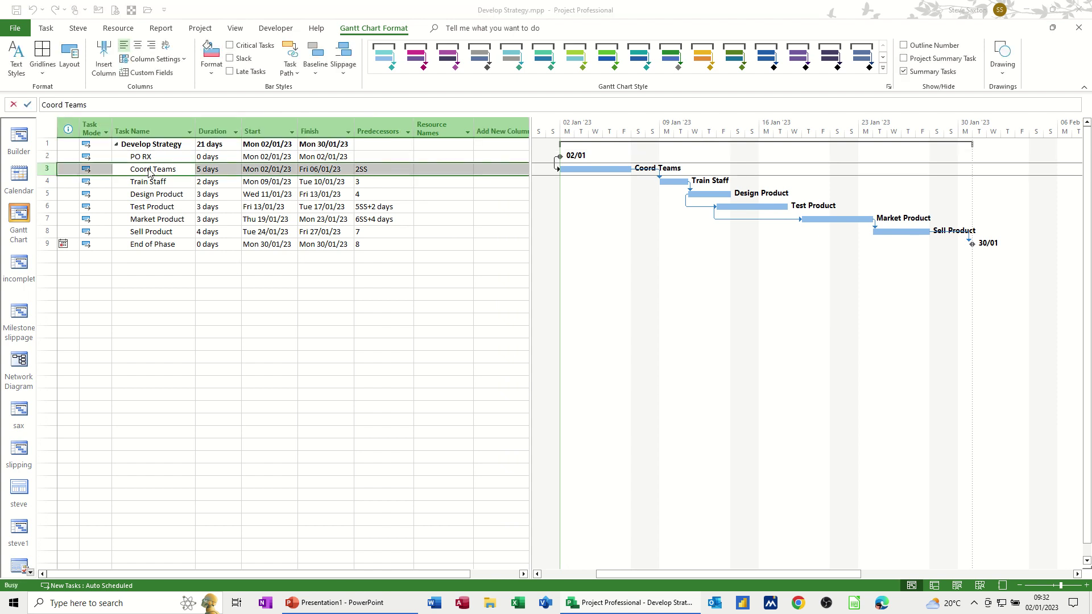
click(466, 208)
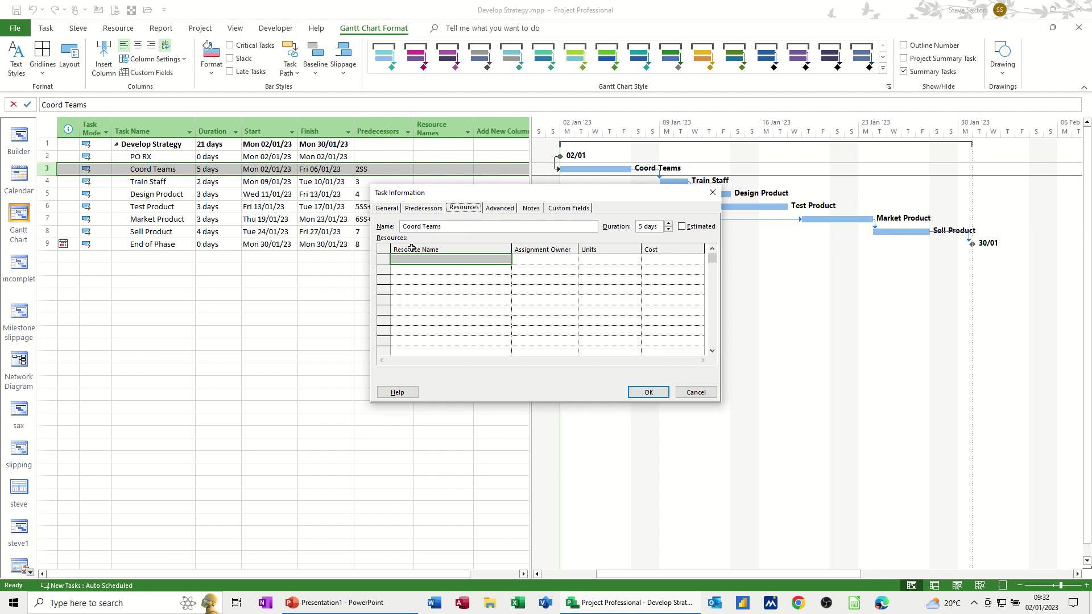
click(428, 259)
click(507, 260)
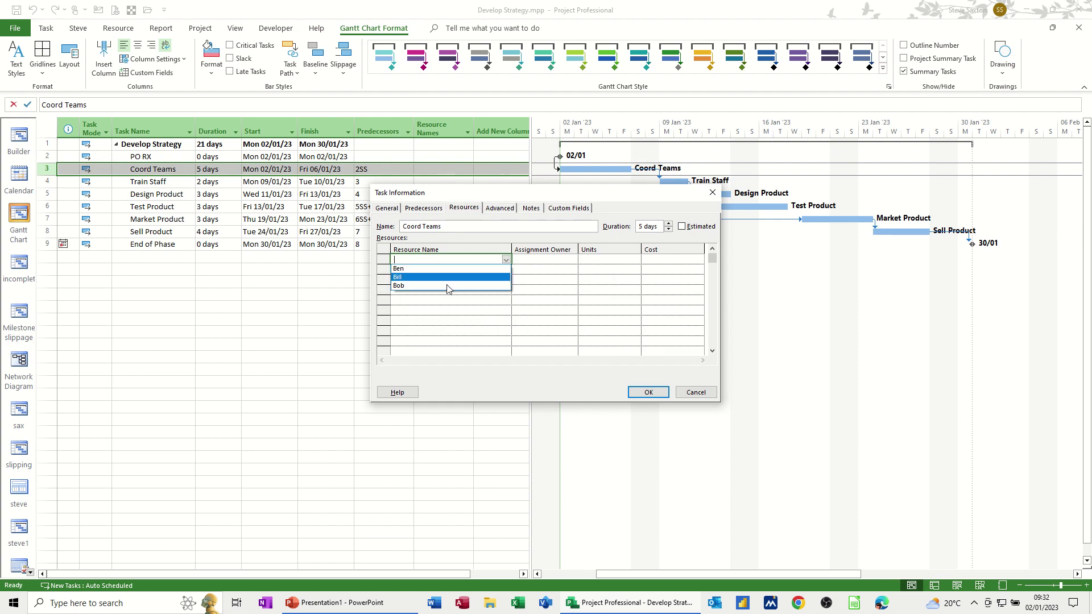
click(682, 393)
click(689, 391)
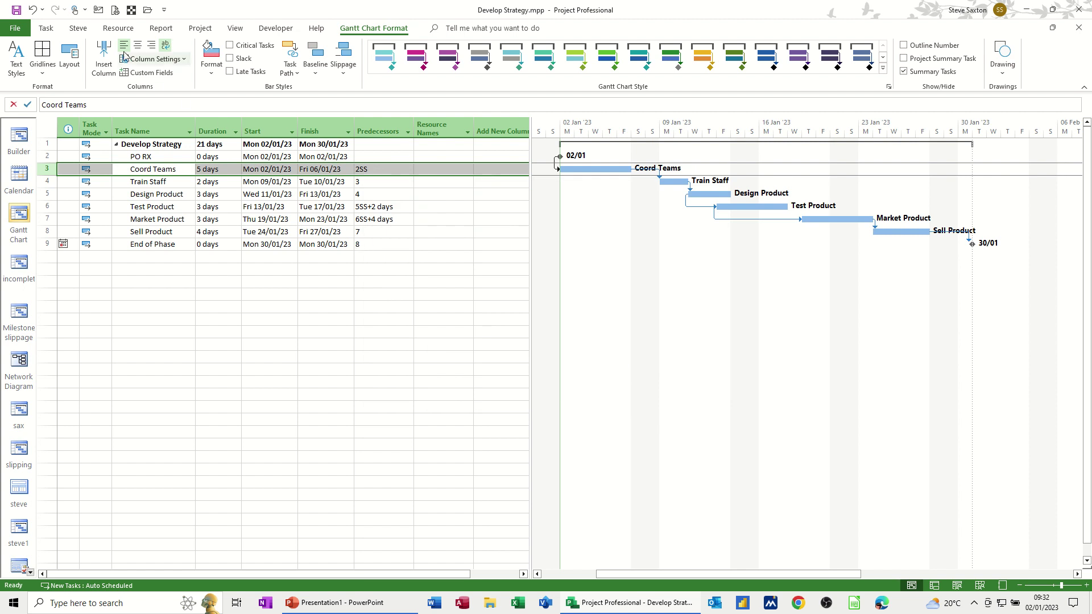
- Open Assign Resources, move the dialog clear of the task list, and select Coord Teams, Train Staff and Design Product in turn
click(115, 29)
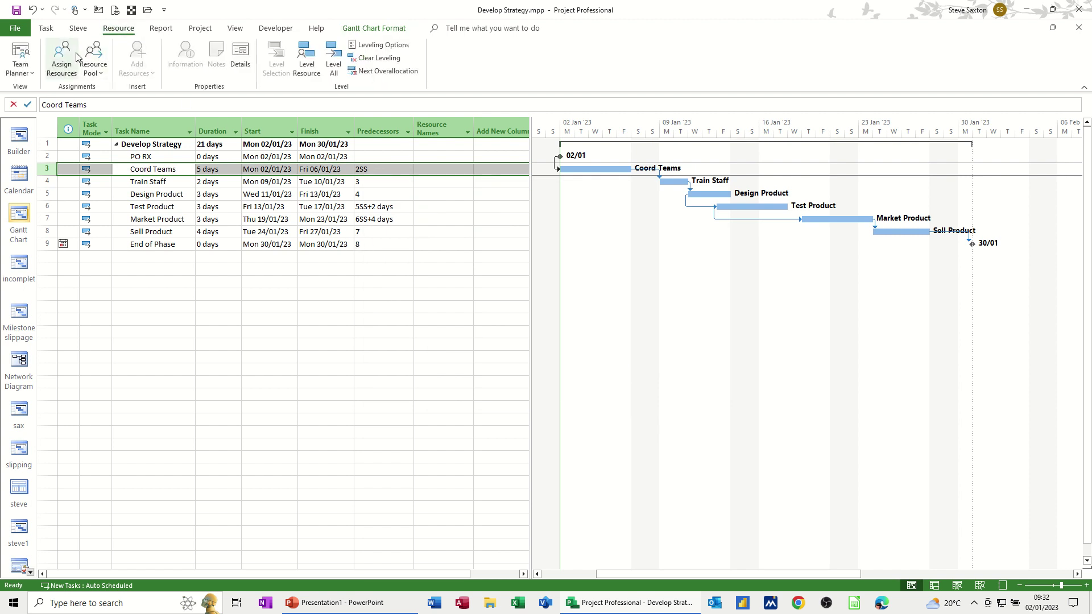
click(61, 58)
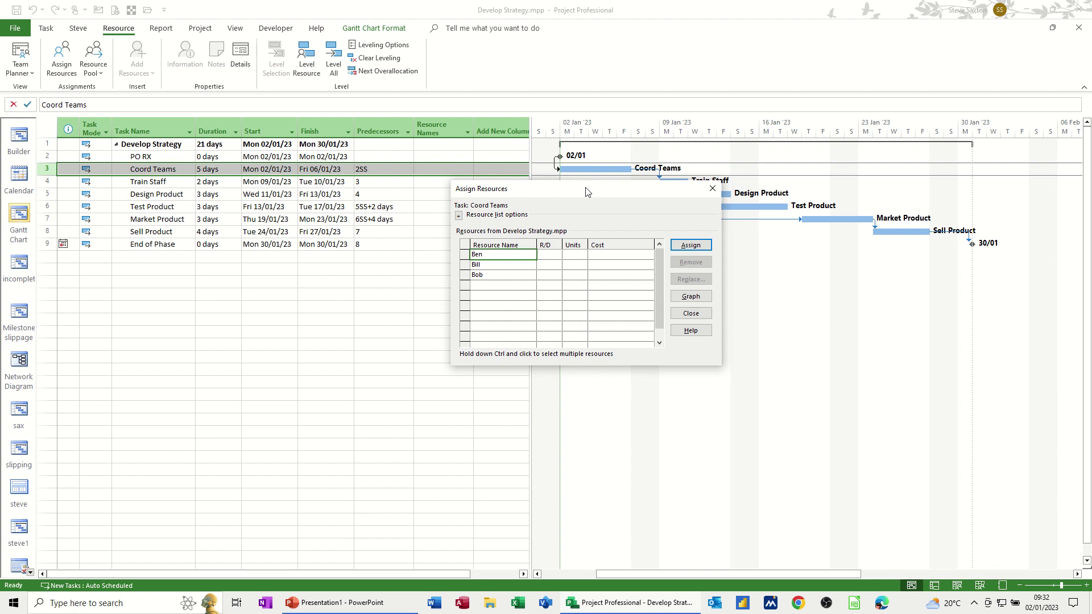
drag(588, 192, 576, 234)
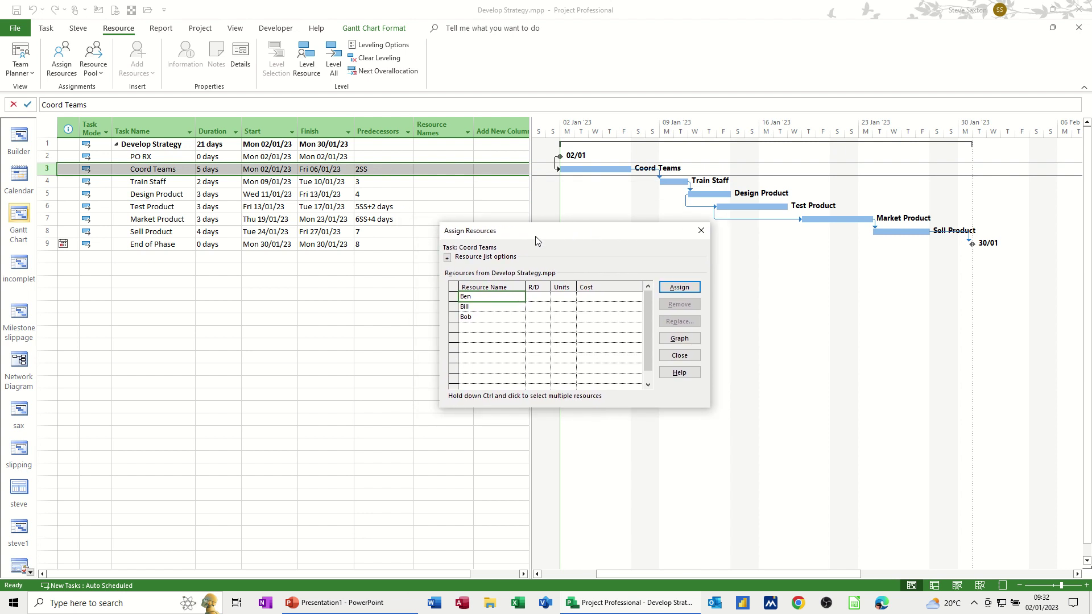
click(135, 168)
click(145, 182)
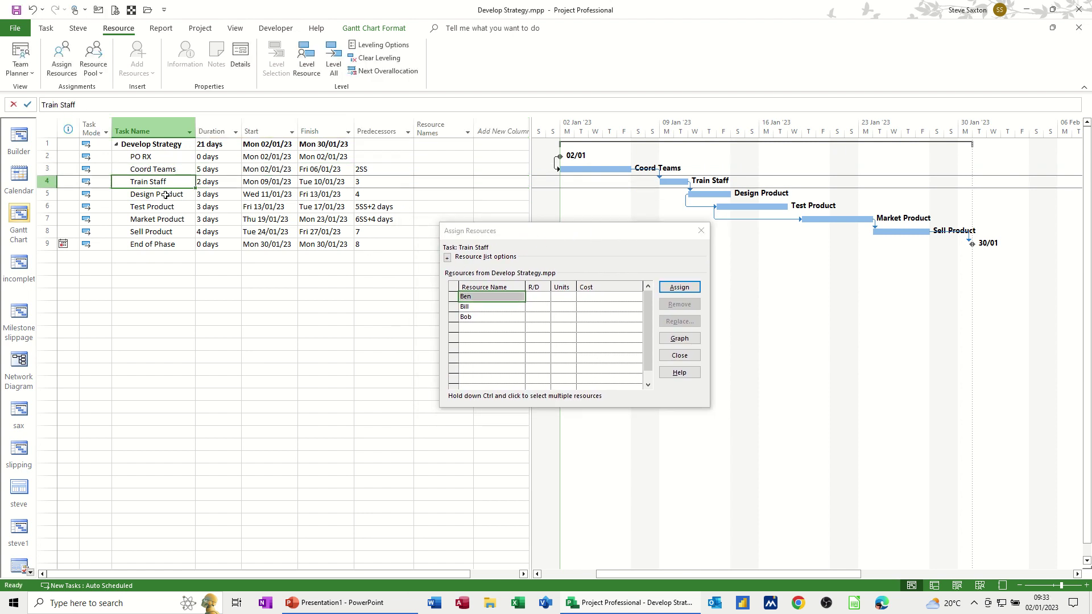
click(166, 194)
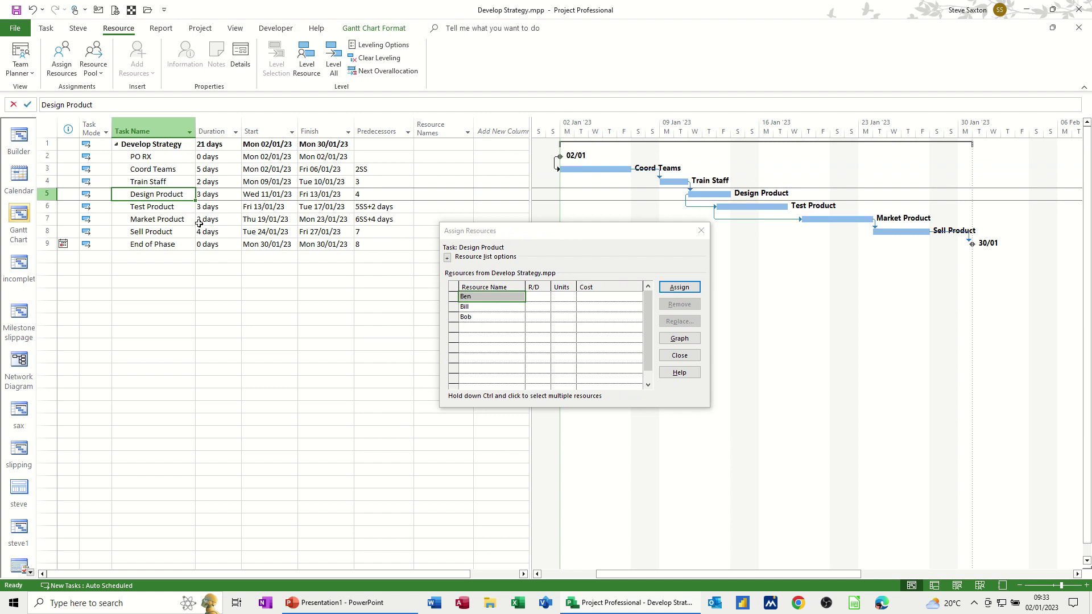
- Assign all three resources to Coord Teams and to Train Staff
click(153, 168)
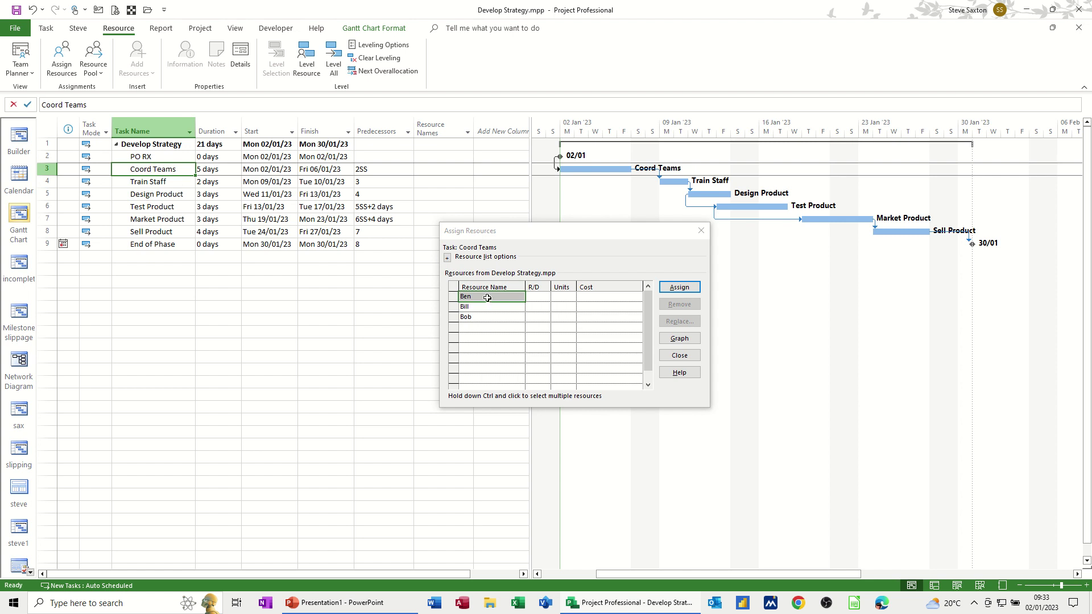
drag(487, 298, 488, 316)
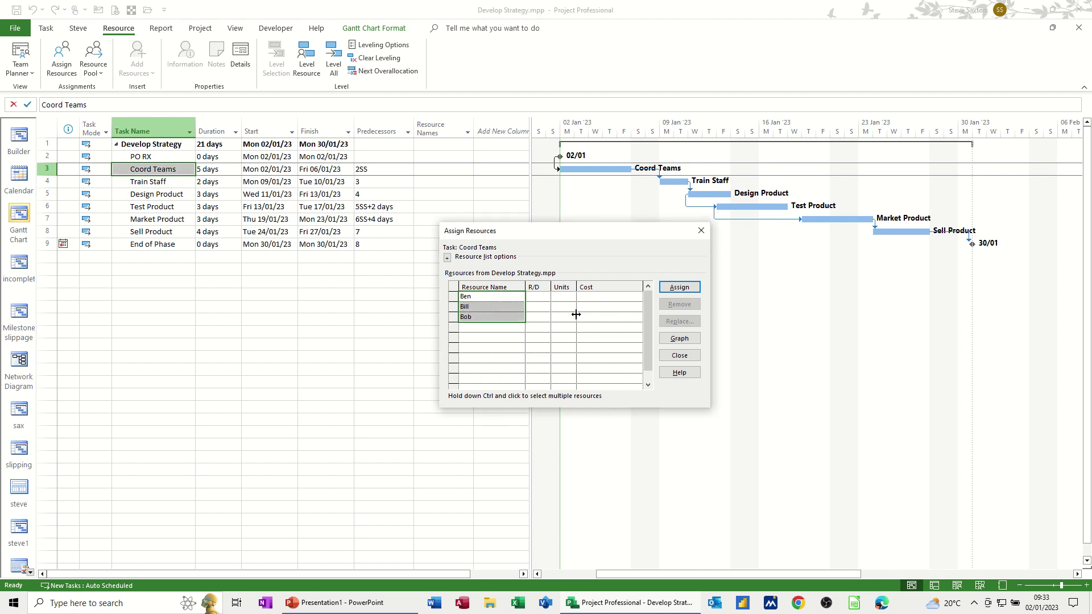
click(680, 289)
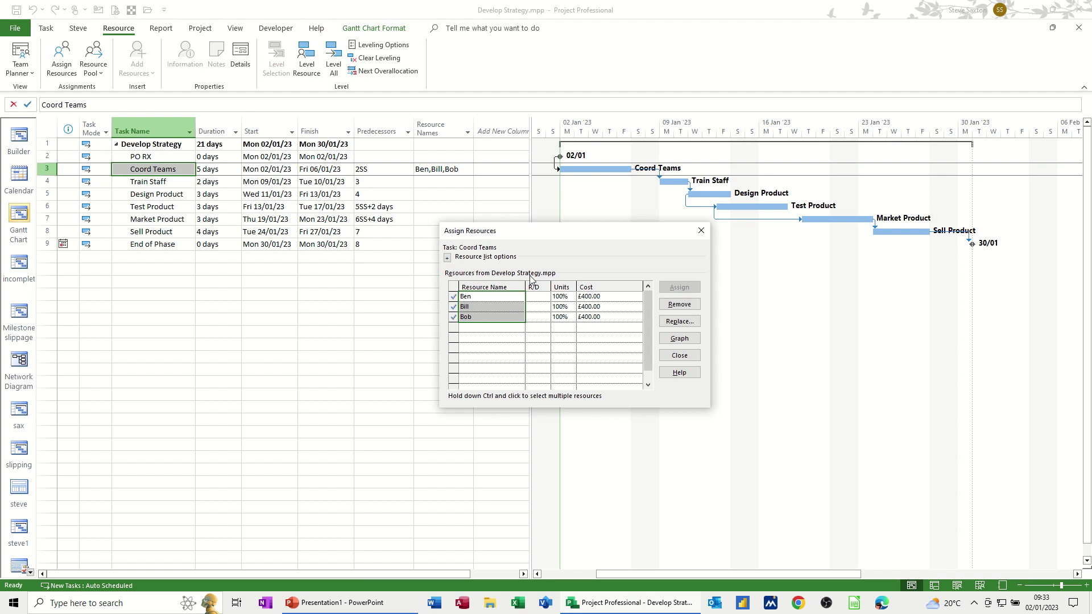
click(162, 182)
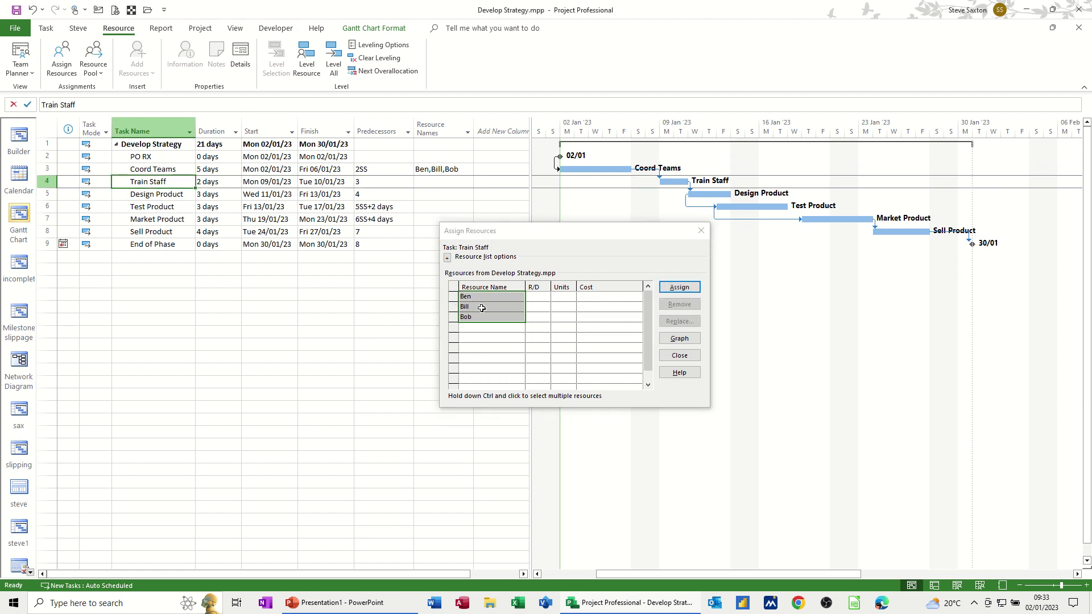
click(672, 288)
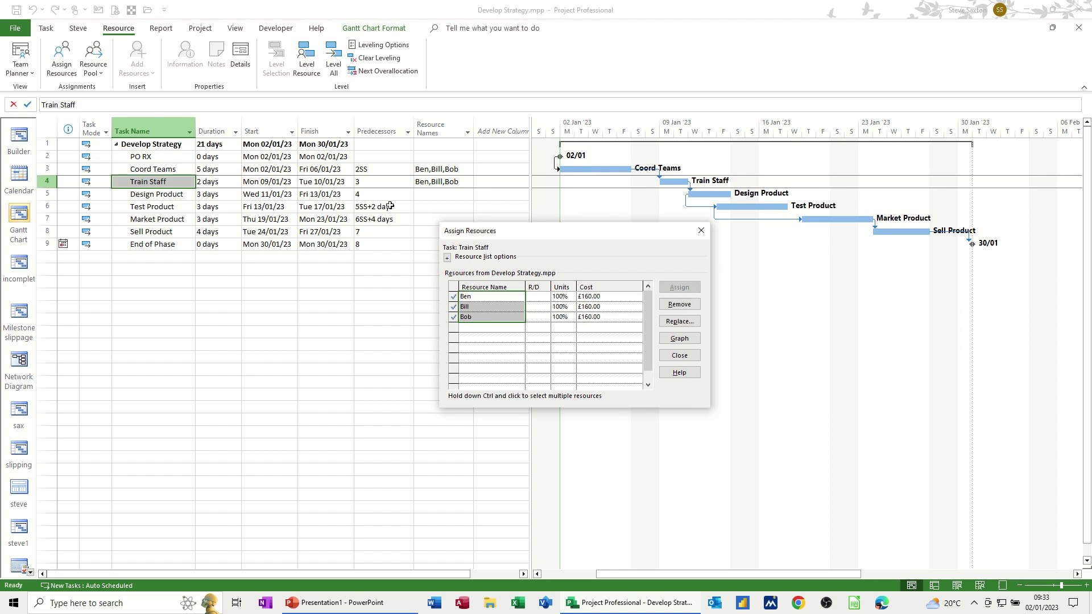
- Assign the first resource in the Assign Resources list to Design Product and the second to Test Product
click(143, 194)
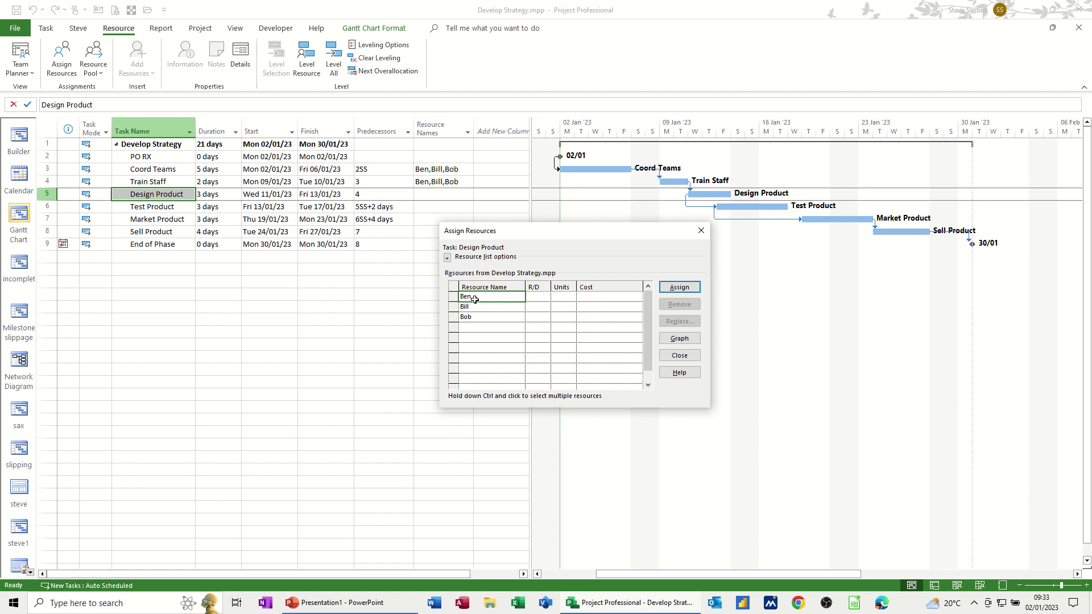
click(667, 287)
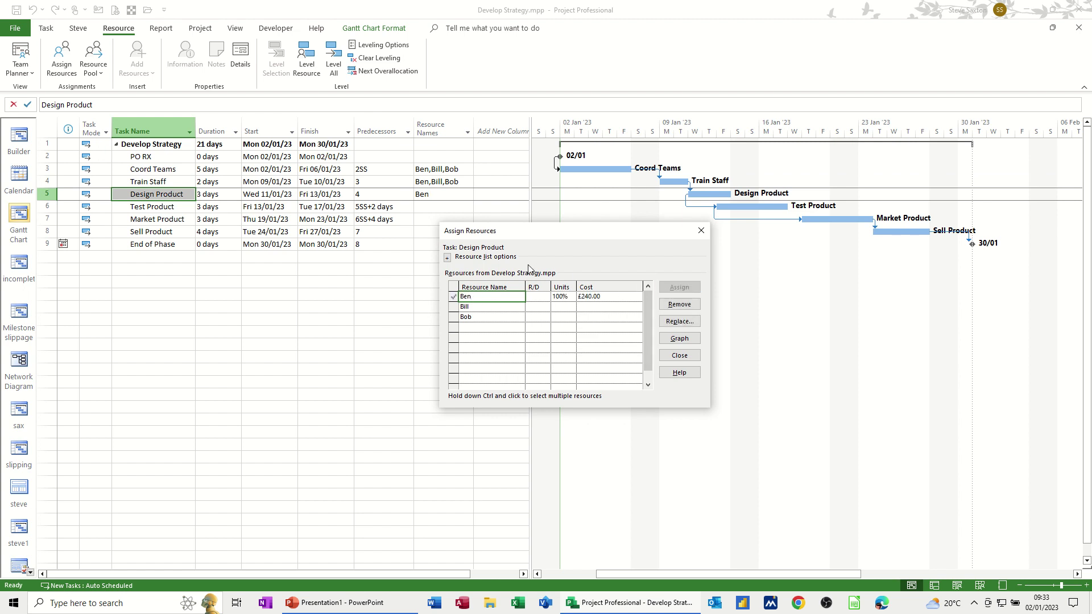
click(144, 207)
click(472, 306)
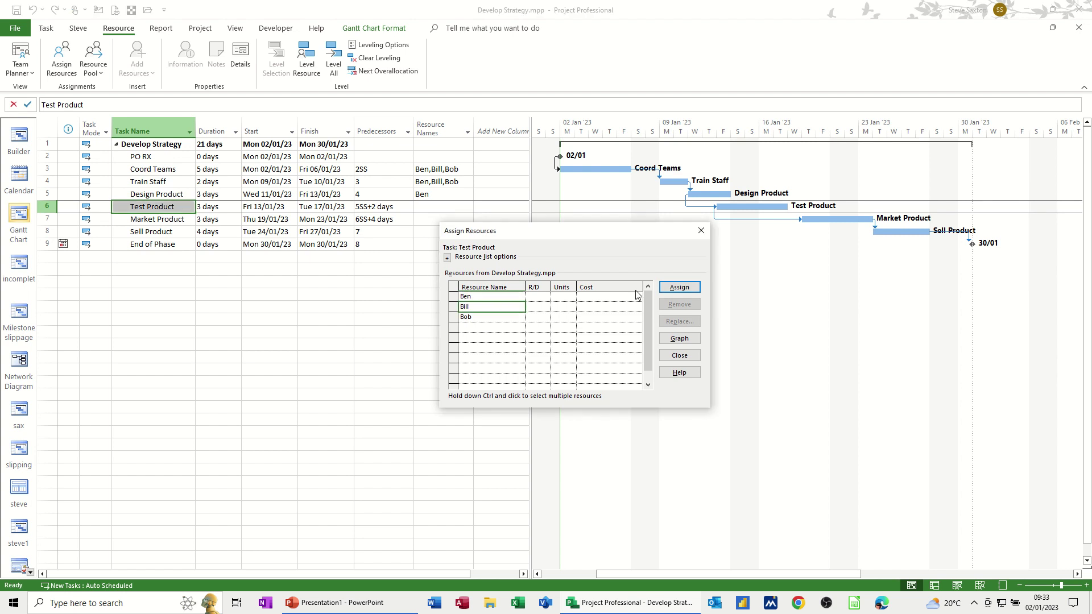
click(670, 289)
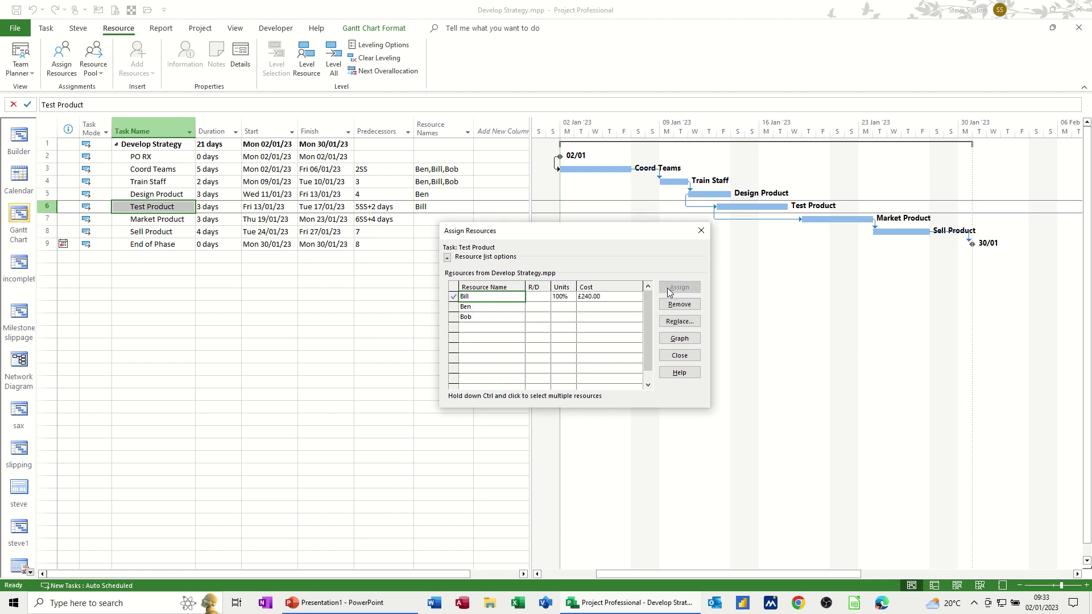
- Assign all three resources to Market Product
click(154, 218)
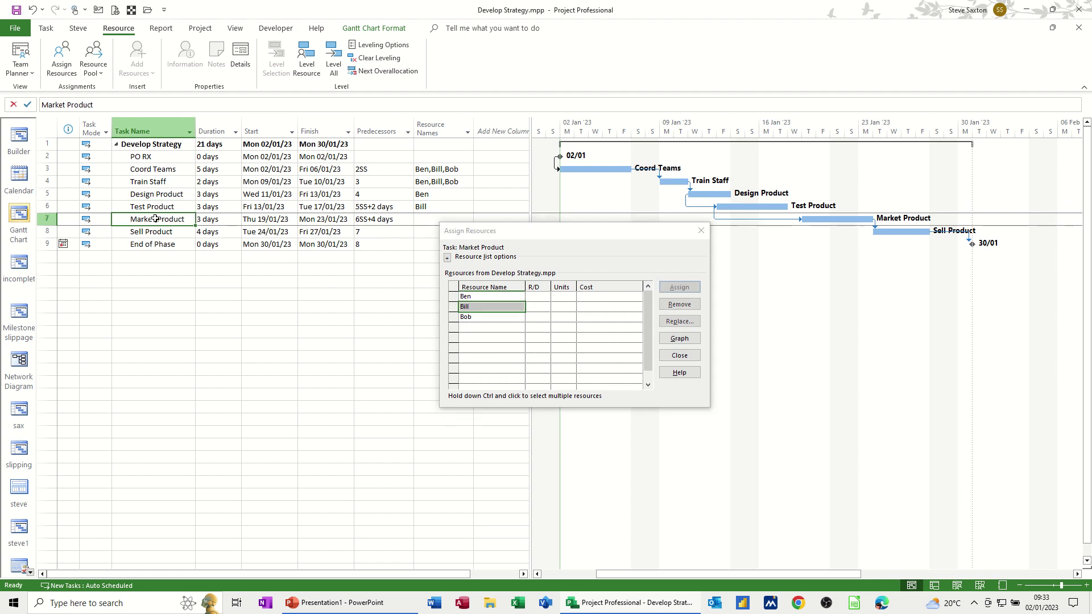
click(490, 317)
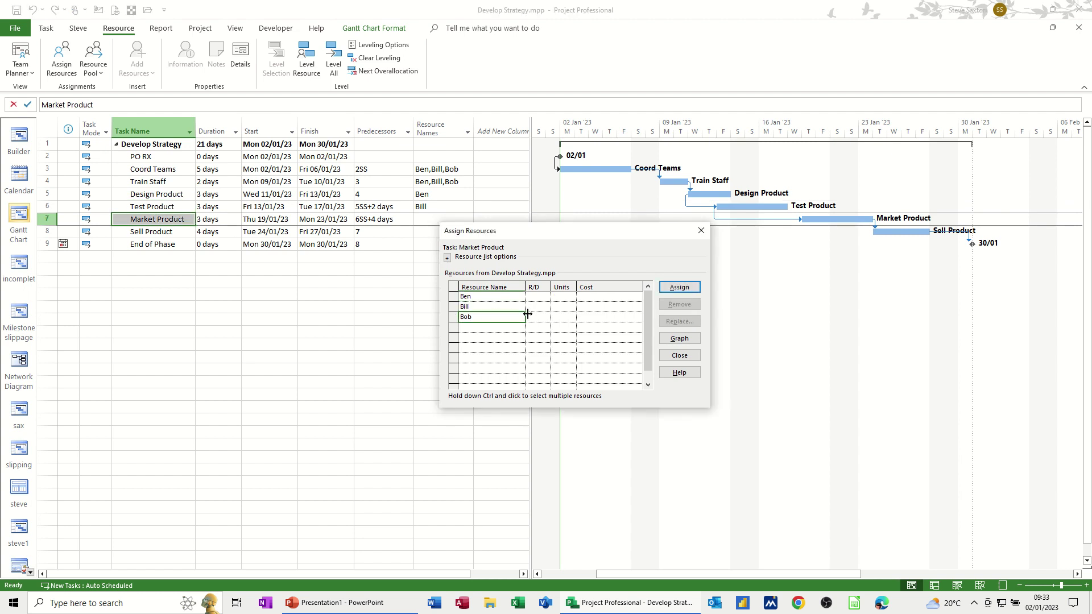
shift+click(495, 299)
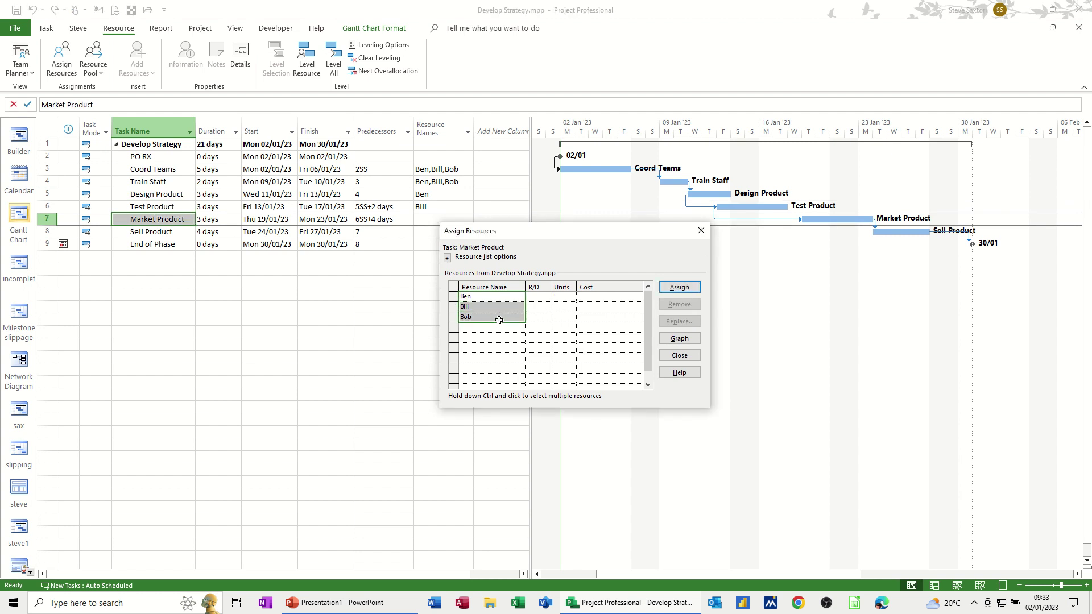
click(674, 290)
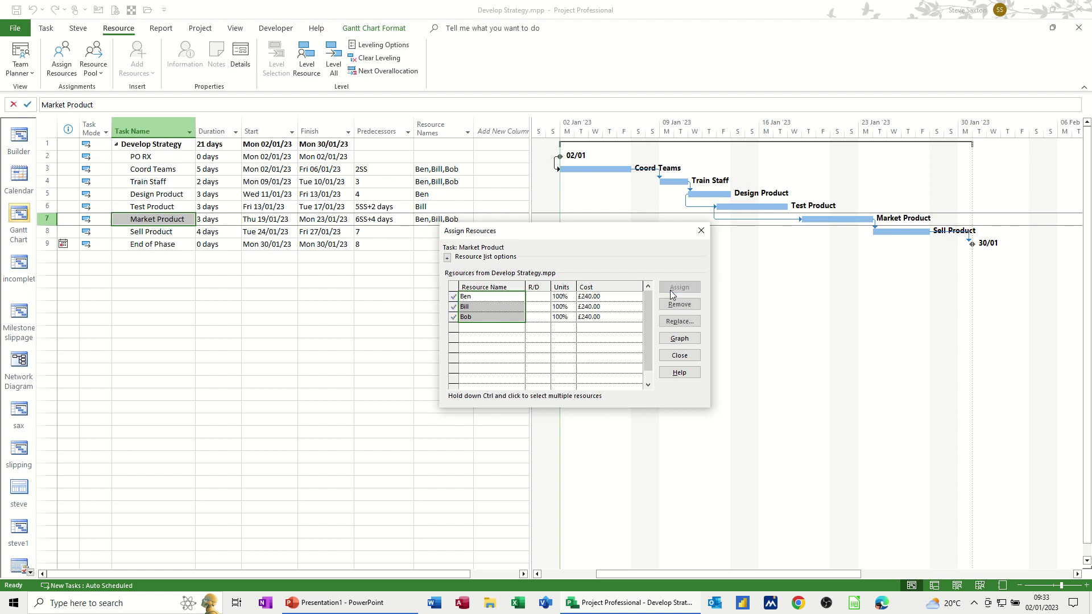
- Assign only the first resource in the Assign Resources list to Sell Product, and close the dialog
click(165, 233)
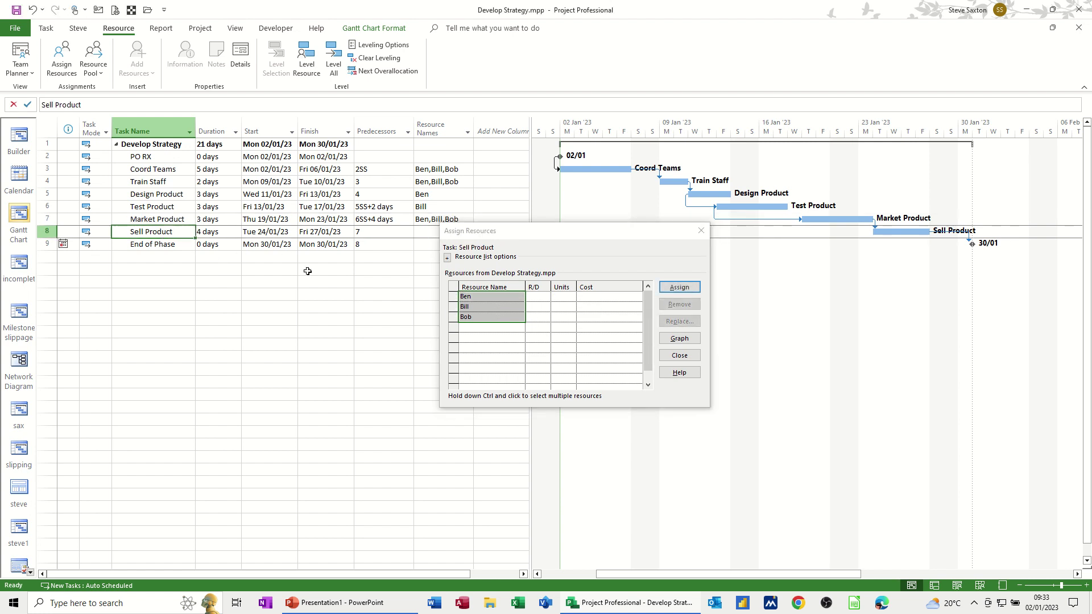
click(471, 301)
click(677, 288)
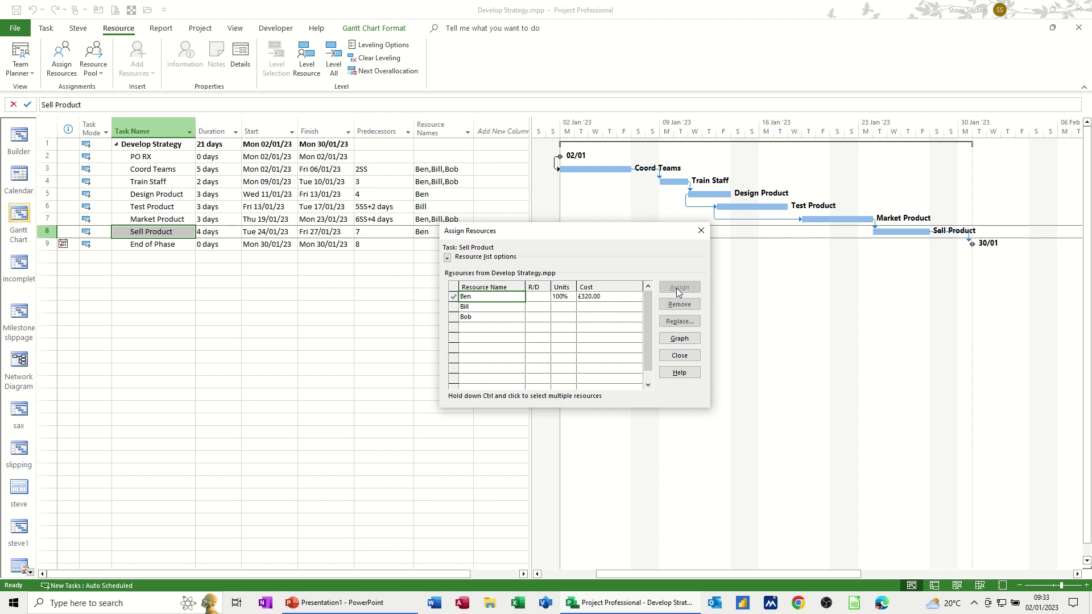
drag(553, 242, 319, 274)
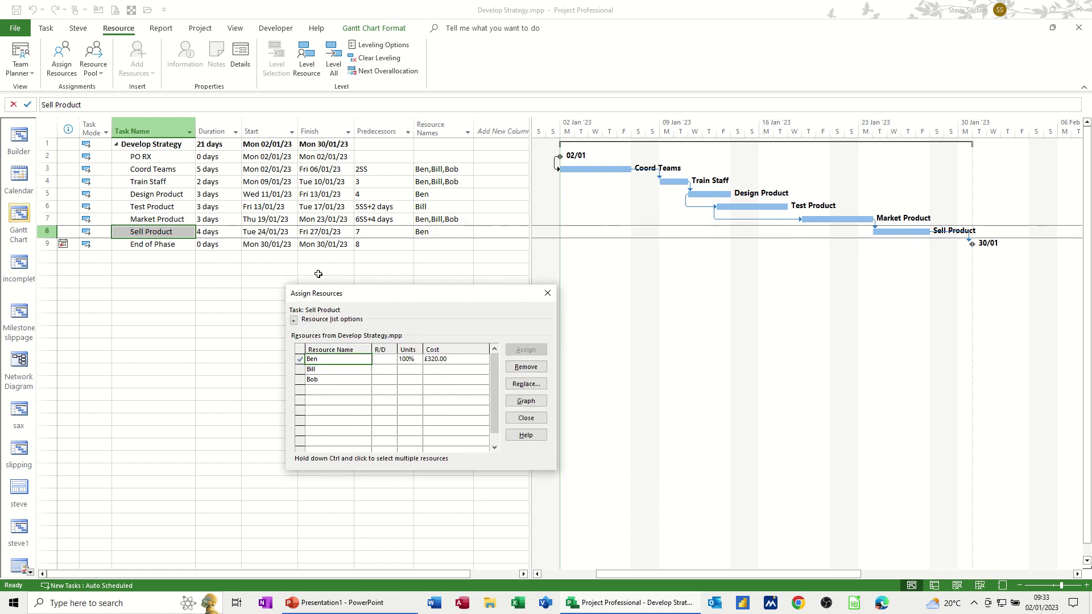
click(547, 293)
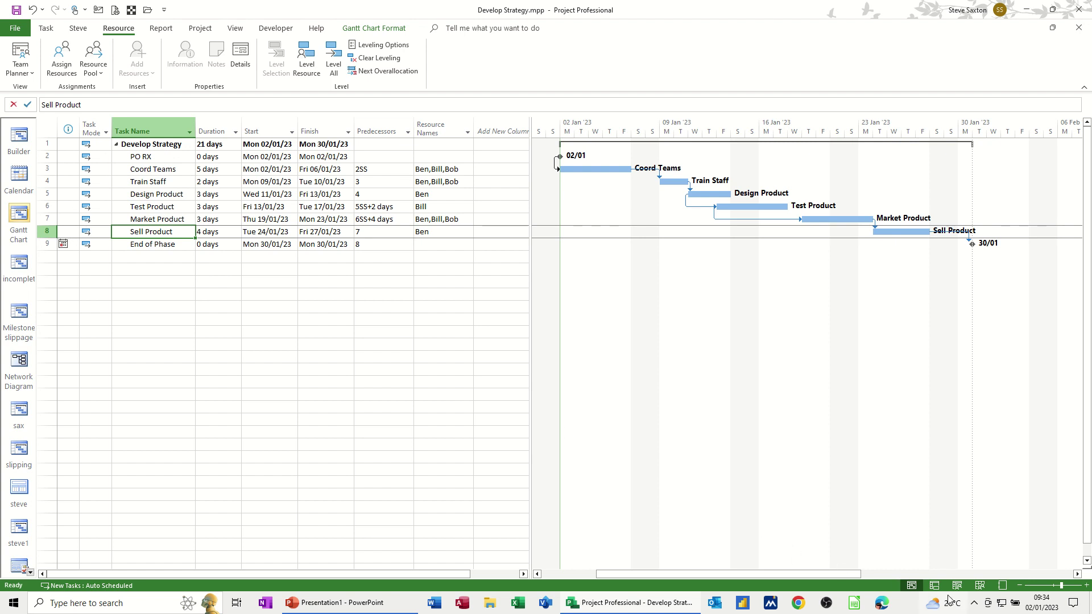
- Check the Resource Sheet and, back in the Gantt Chart, add a task named Task A with one blank row below End of Phase
click(981, 586)
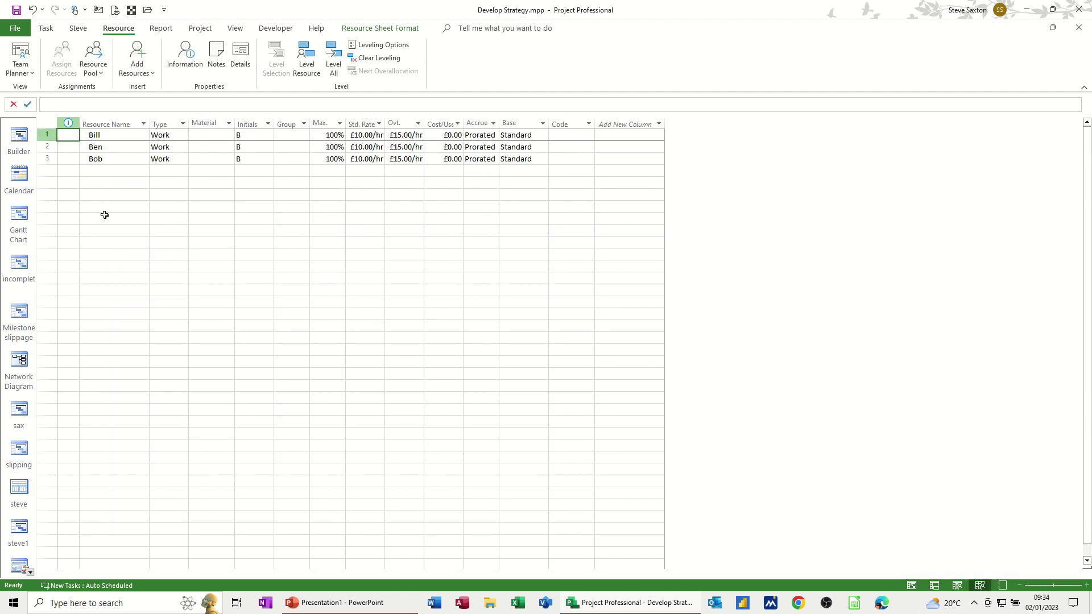
click(19, 216)
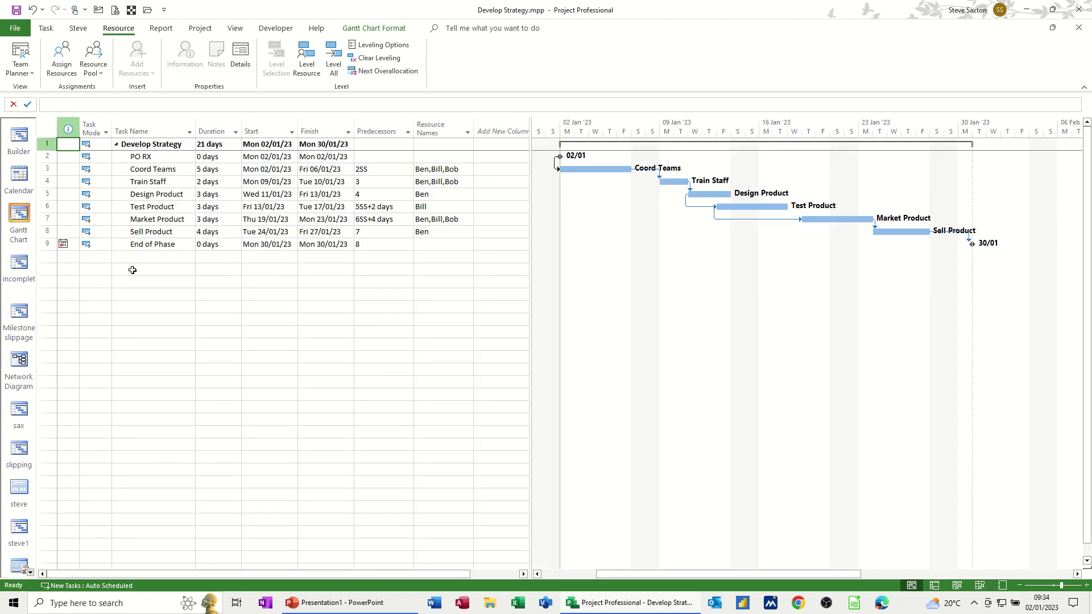
click(136, 271)
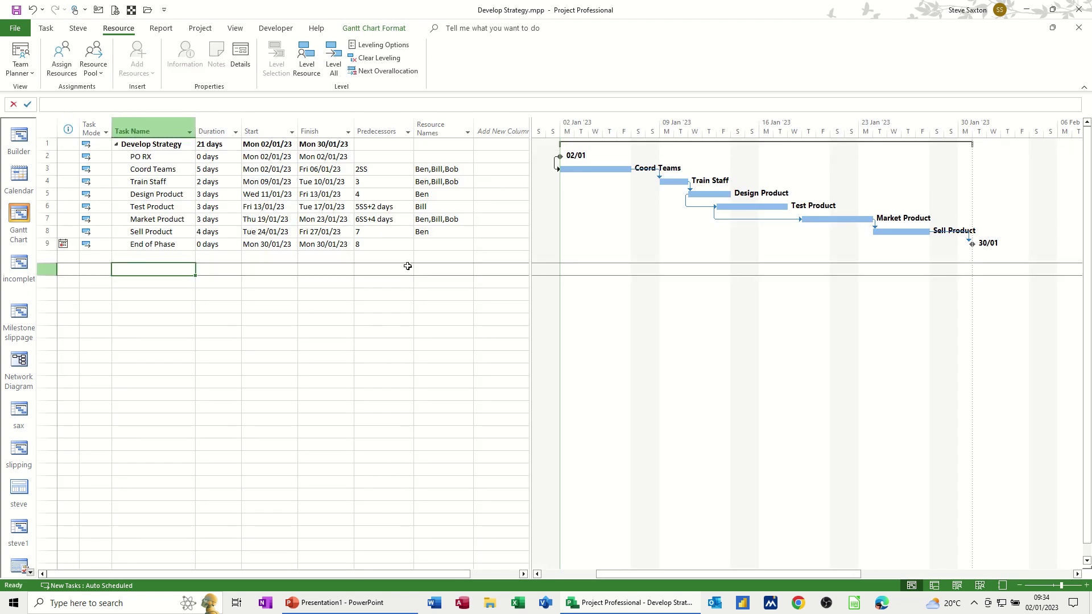
text(Task A)
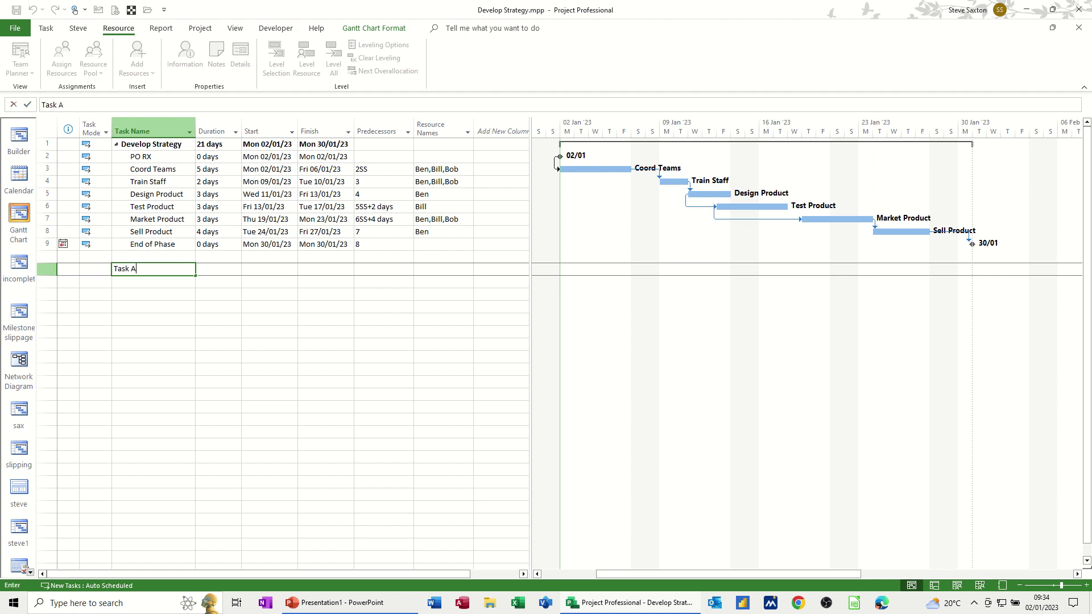
key(Return)
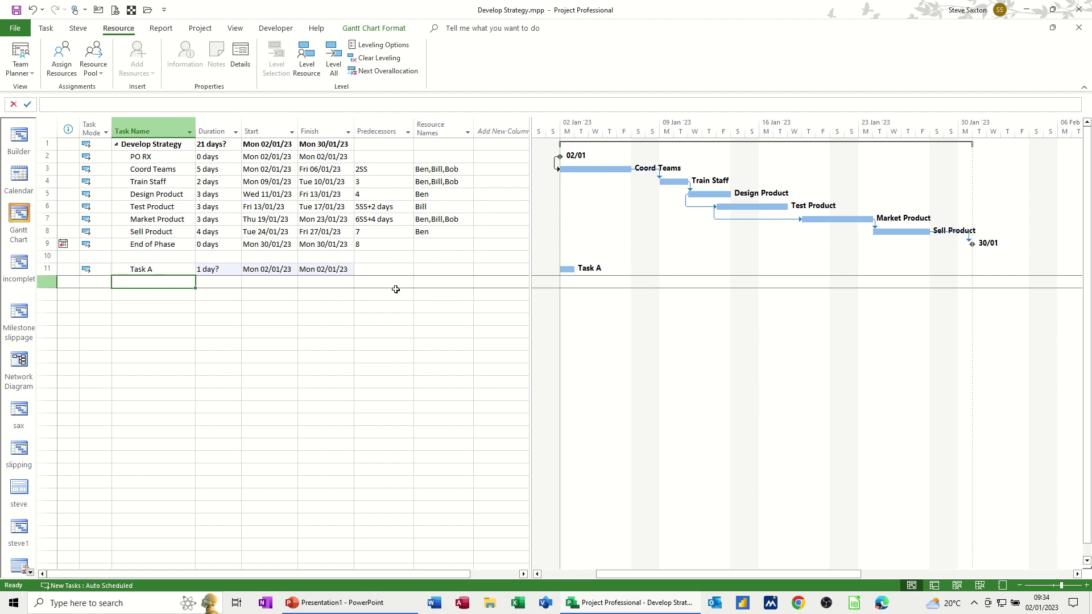
- Assign the first resource offered in Task A's Resource Names cell to that task
click(457, 271)
click(468, 271)
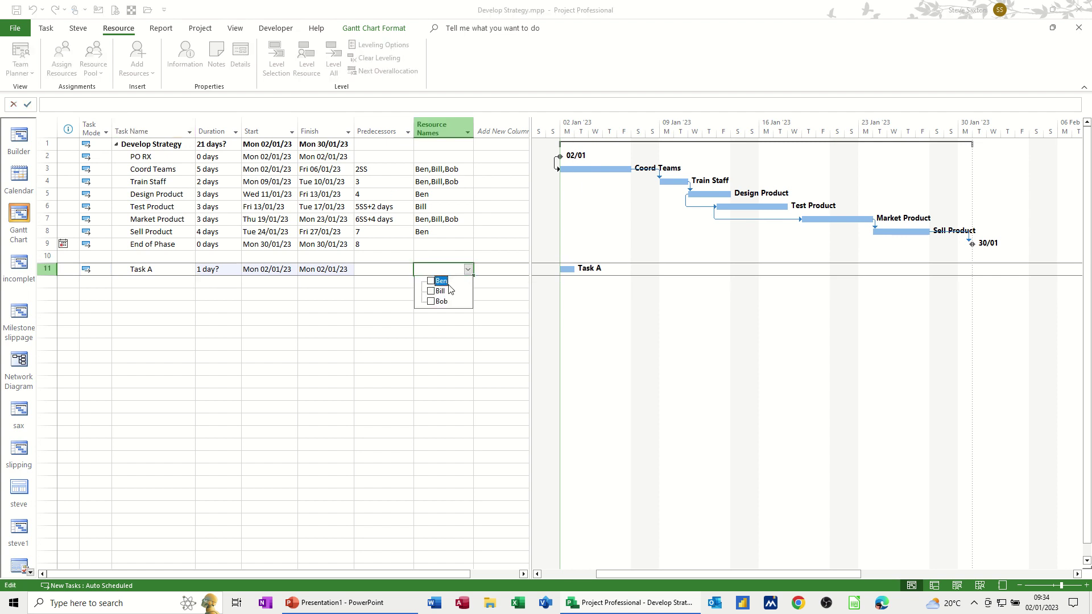
click(392, 281)
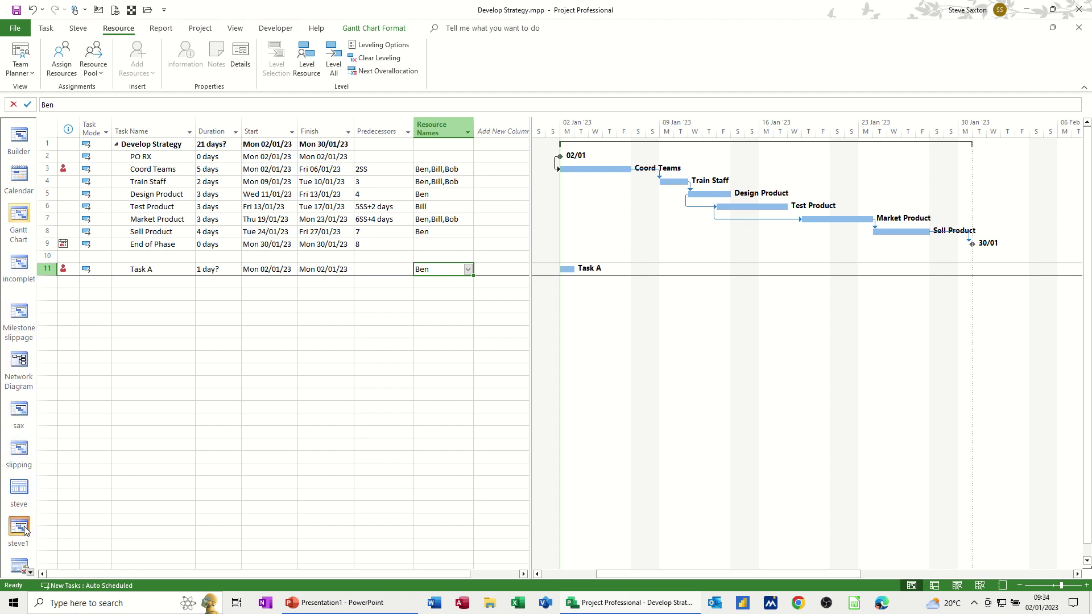
- Show the Task Usage view and examine the work hours of Task A and its assigned resource
click(31, 574)
click(30, 573)
click(31, 573)
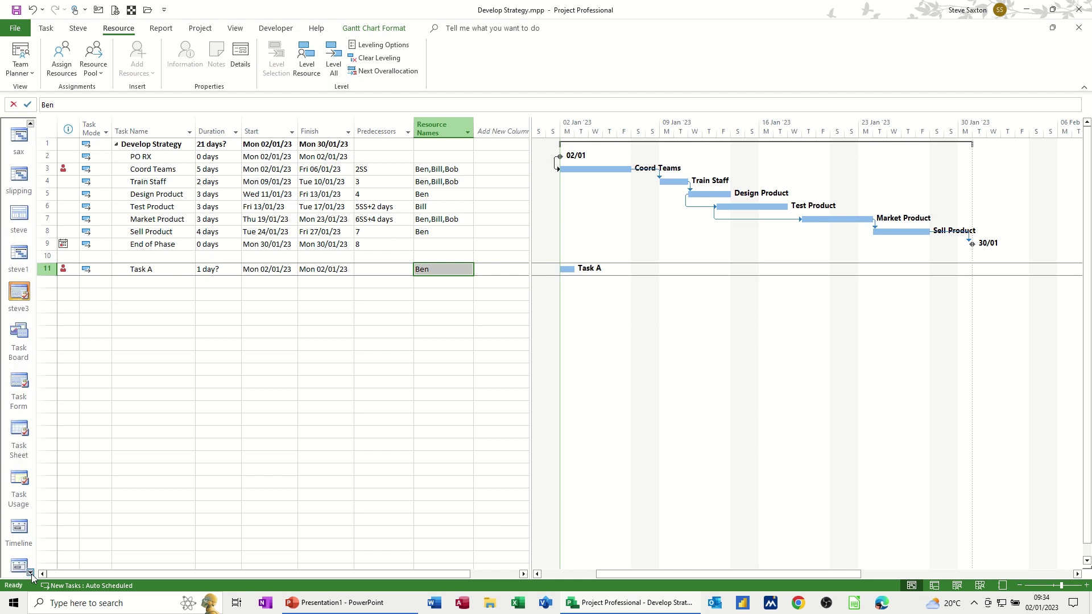
click(31, 573)
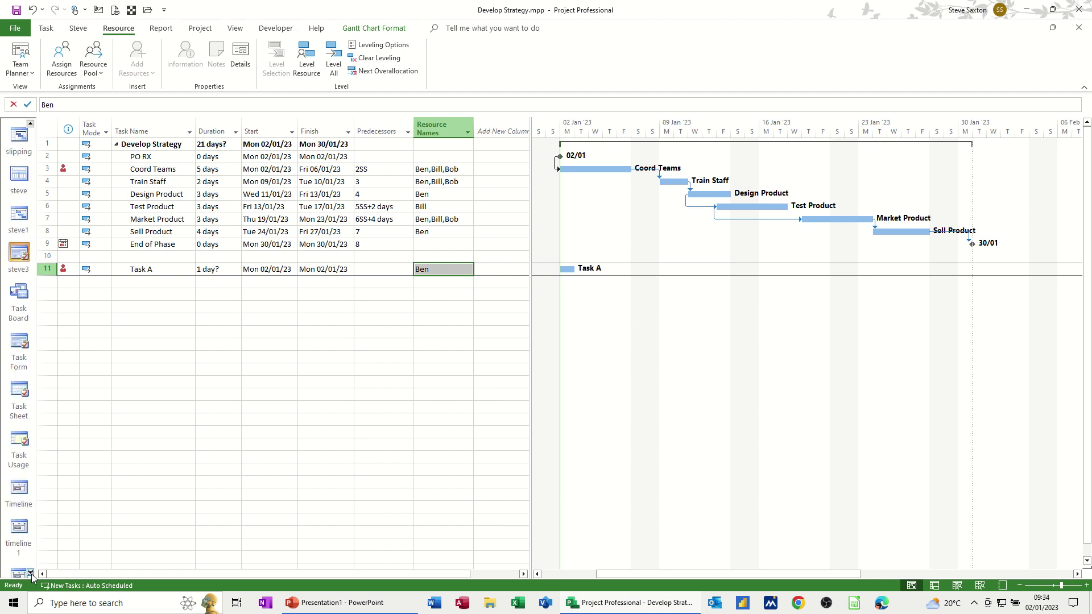
click(17, 450)
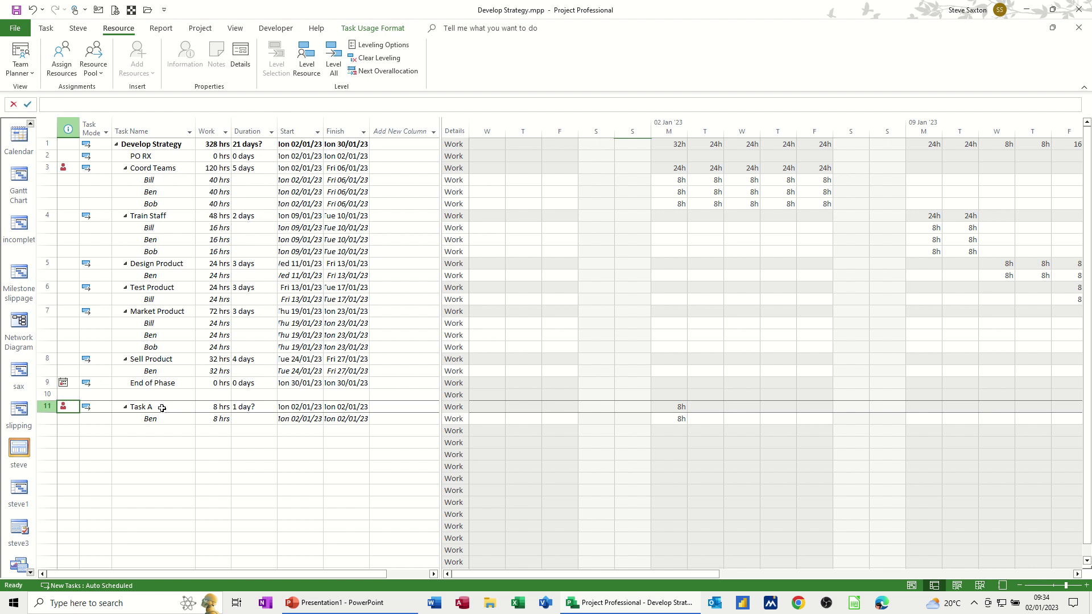
click(161, 408)
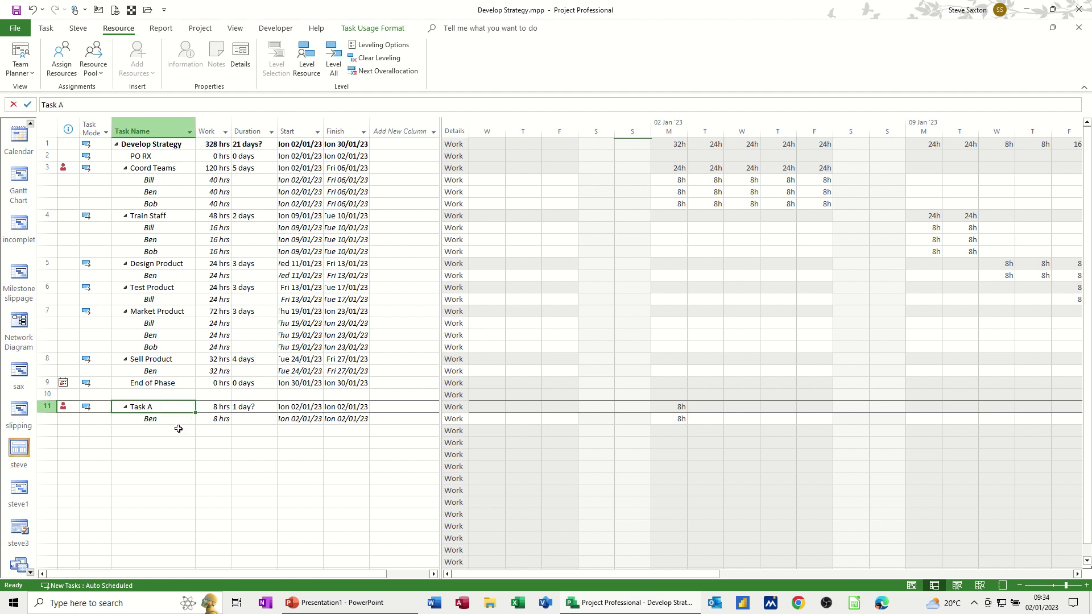
click(164, 421)
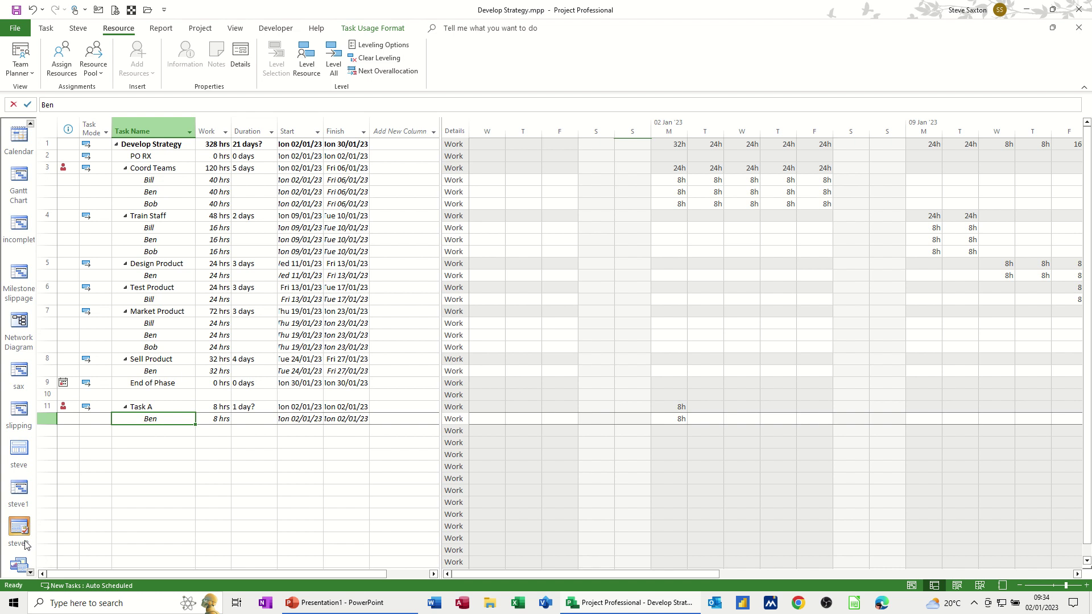
- Show the Resource Usage view and examine each resource's daily work hours for overallocation
click(31, 573)
click(31, 573)
click(32, 573)
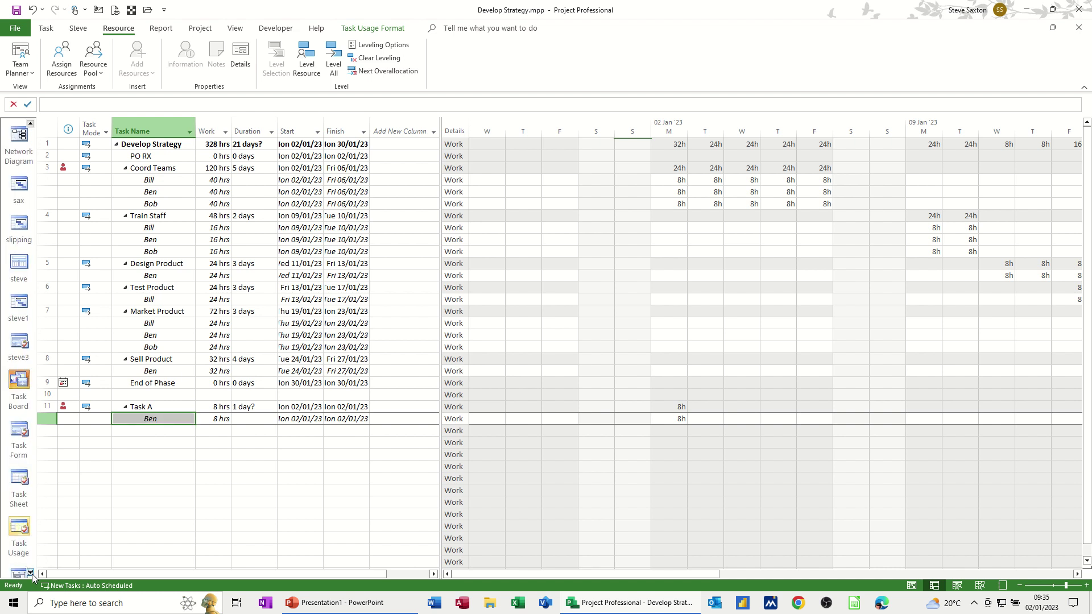
click(31, 574)
click(31, 573)
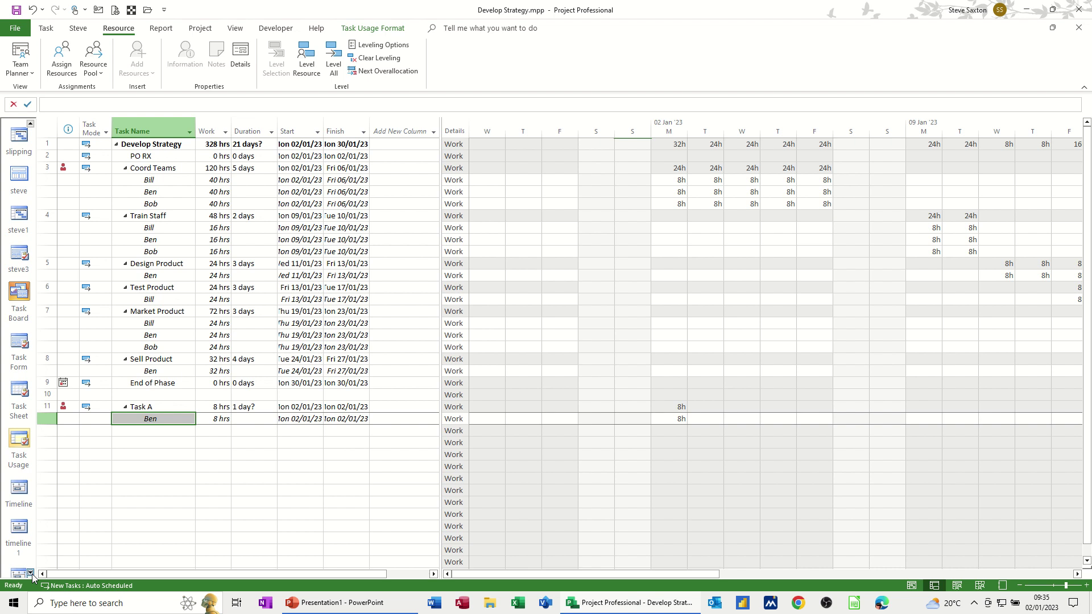
click(31, 573)
click(31, 573)
click(31, 573)
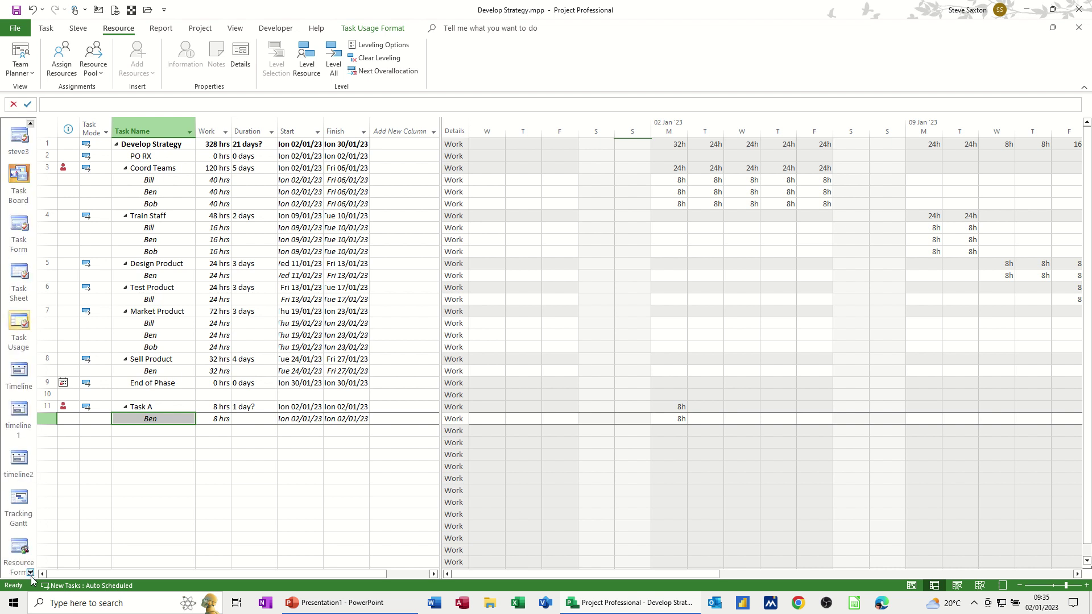
click(32, 574)
click(31, 573)
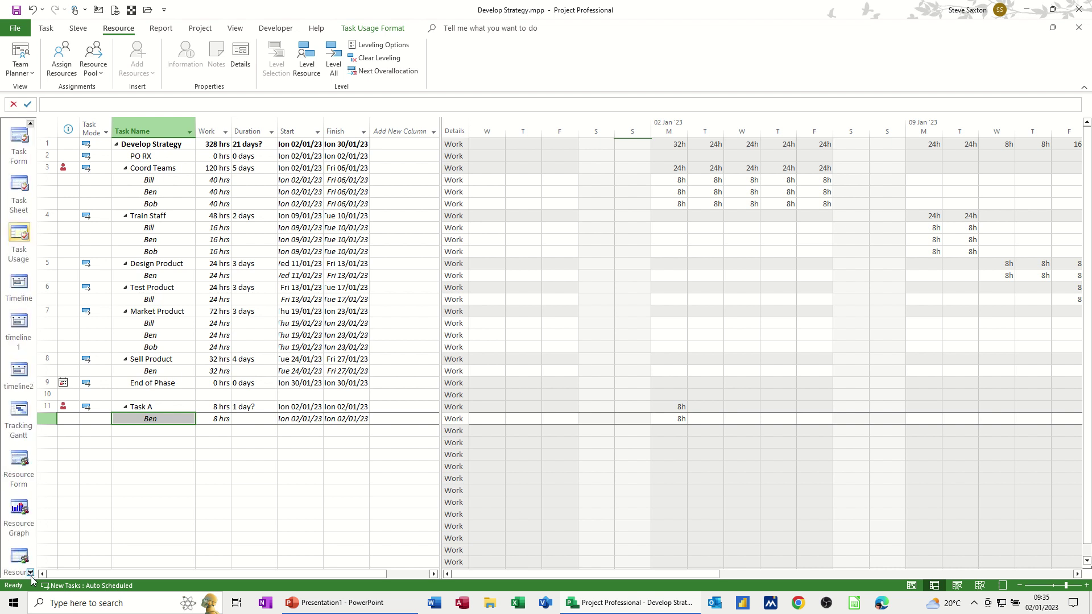
click(31, 573)
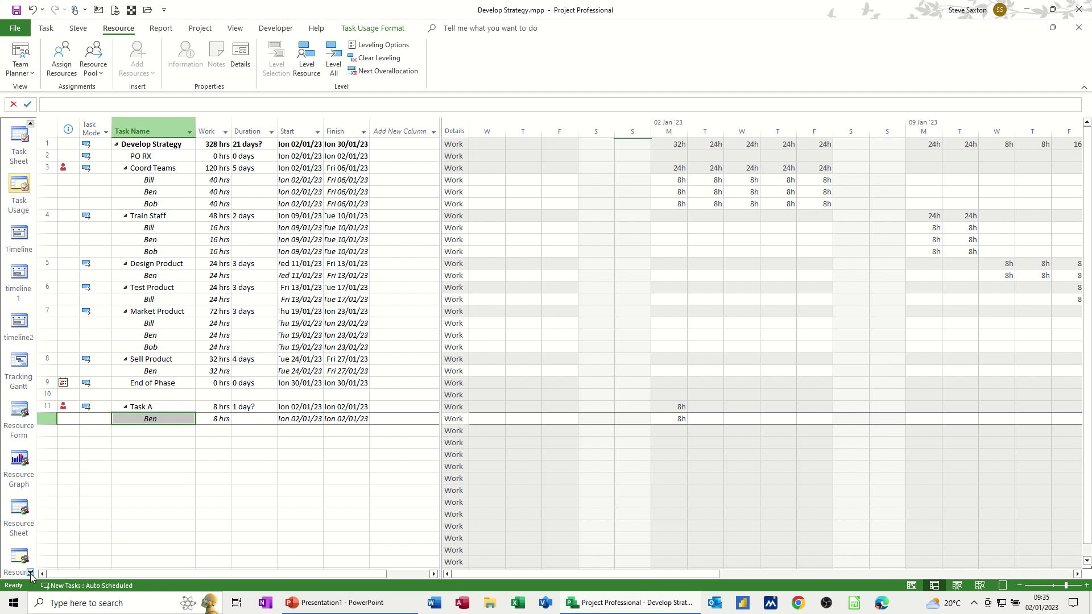
click(18, 557)
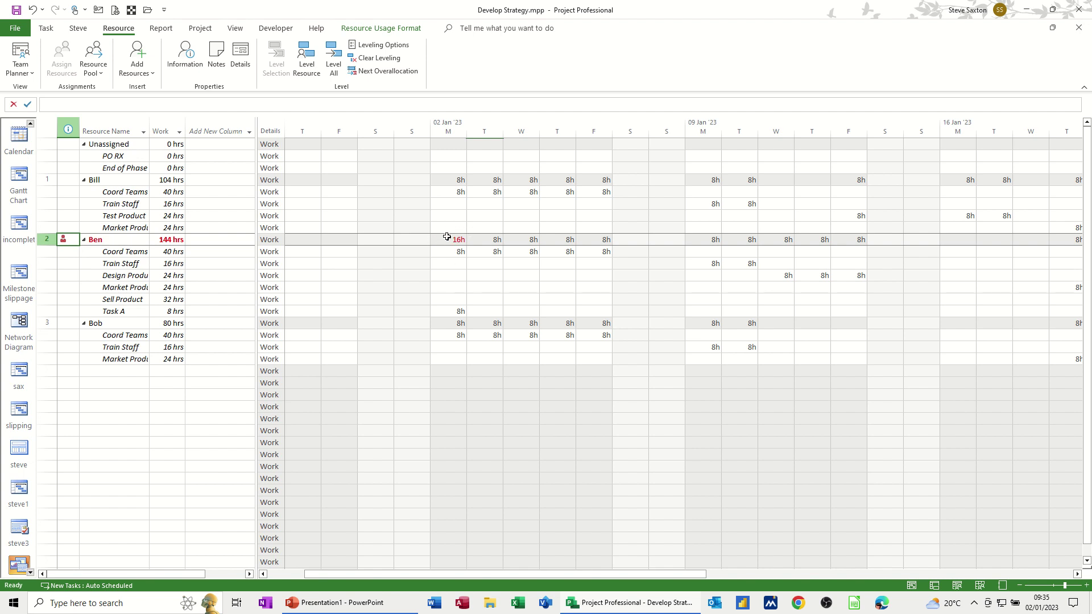
- Return to the Gantt Chart and level only the overallocated resource assigned to Task A
click(20, 175)
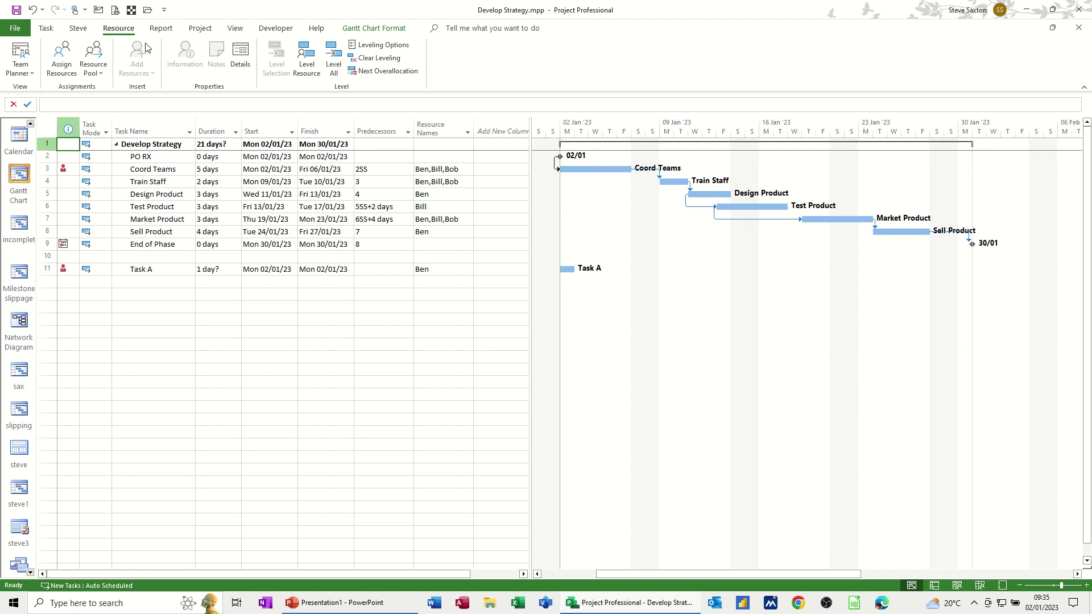
click(306, 57)
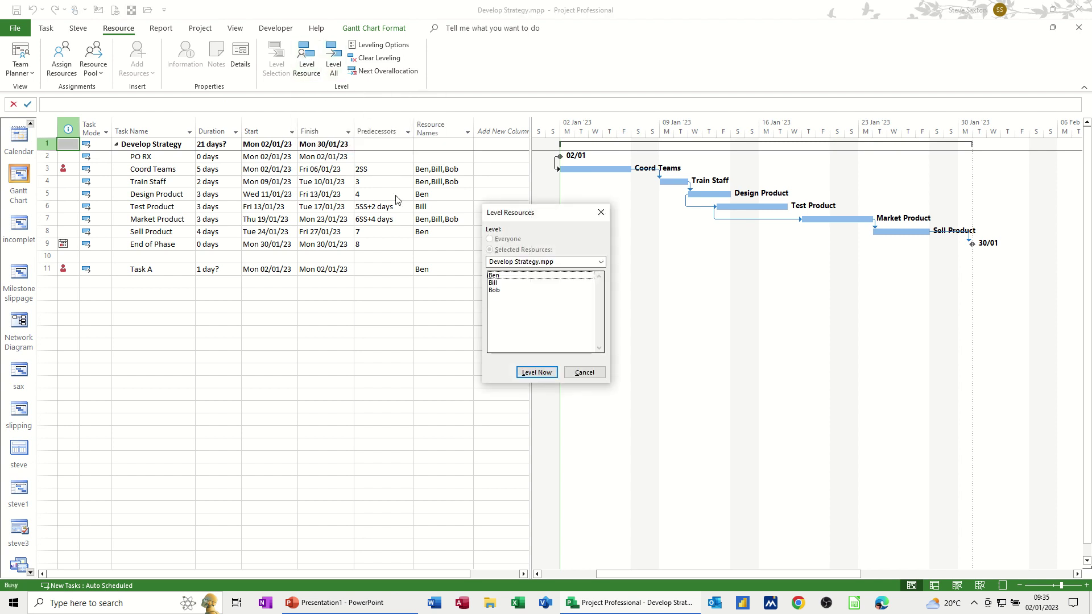
click(493, 275)
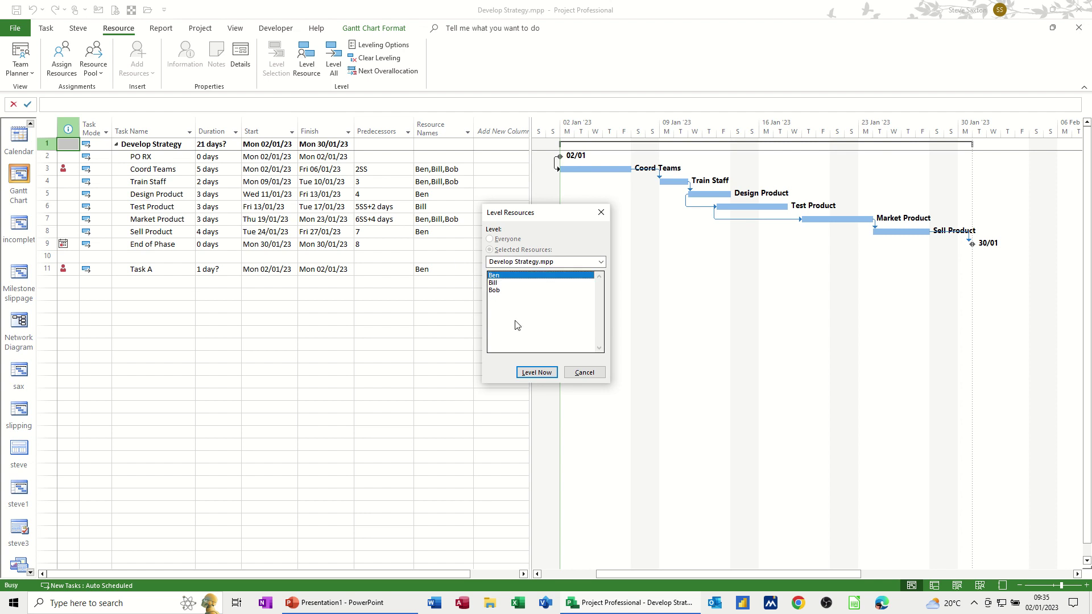
click(537, 373)
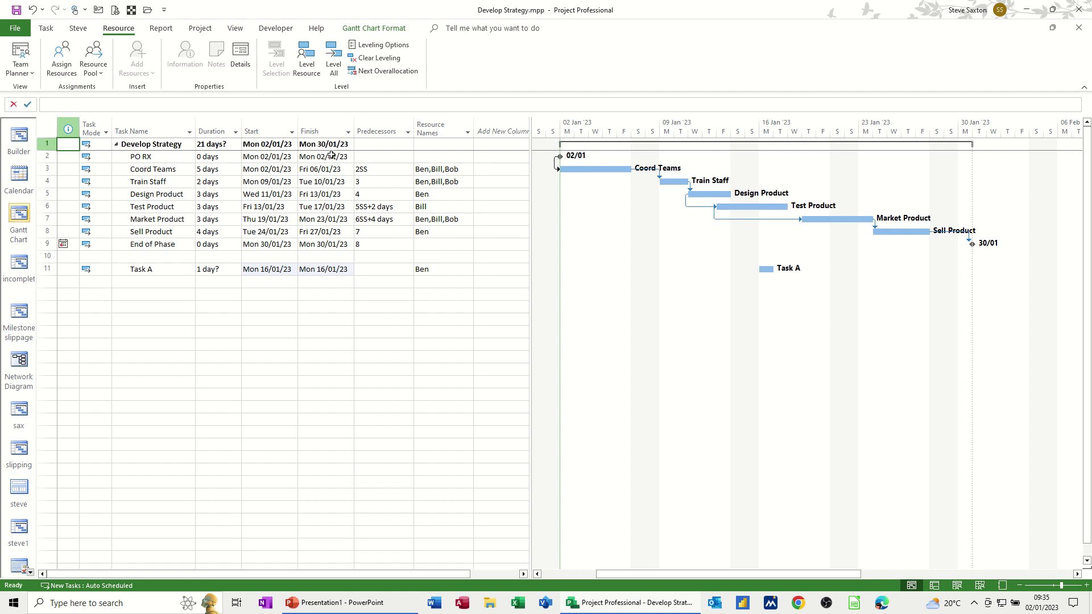
- Show the Leveling Gantt view and examine how leveling delayed Task A
click(235, 28)
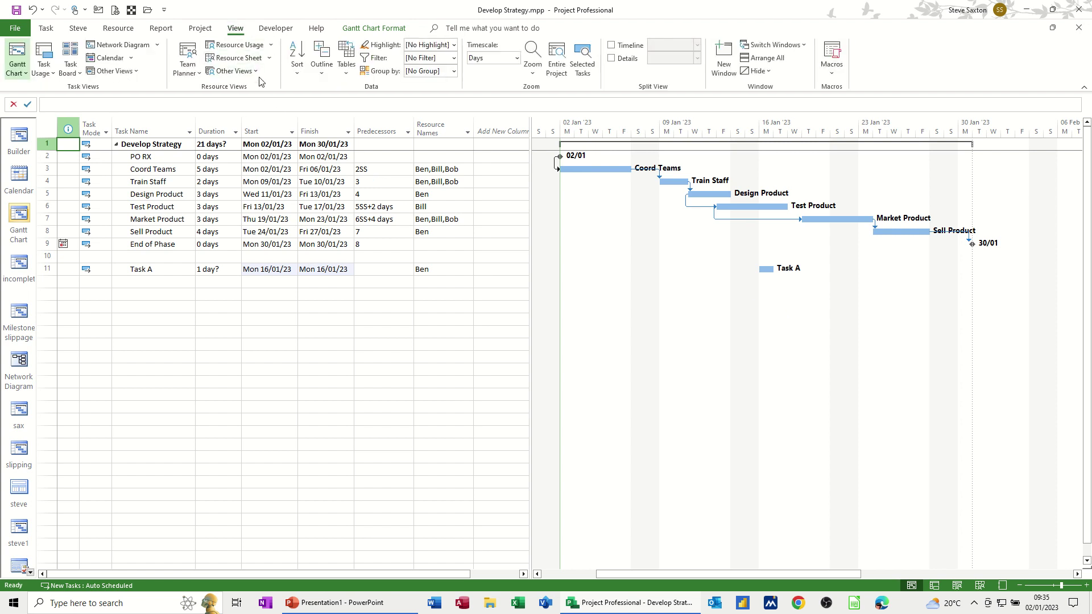
click(232, 70)
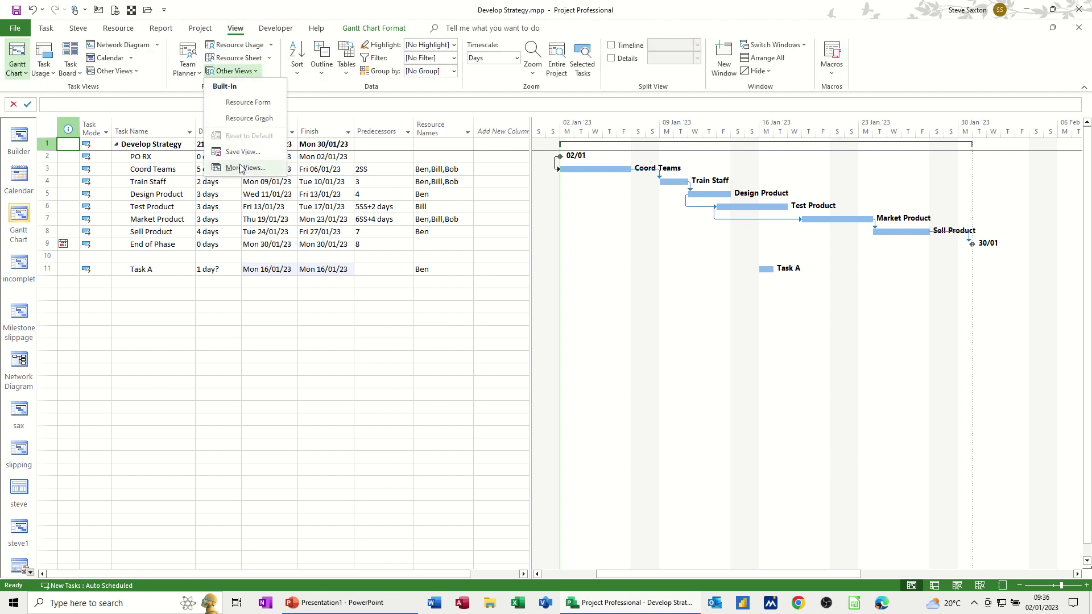
click(241, 167)
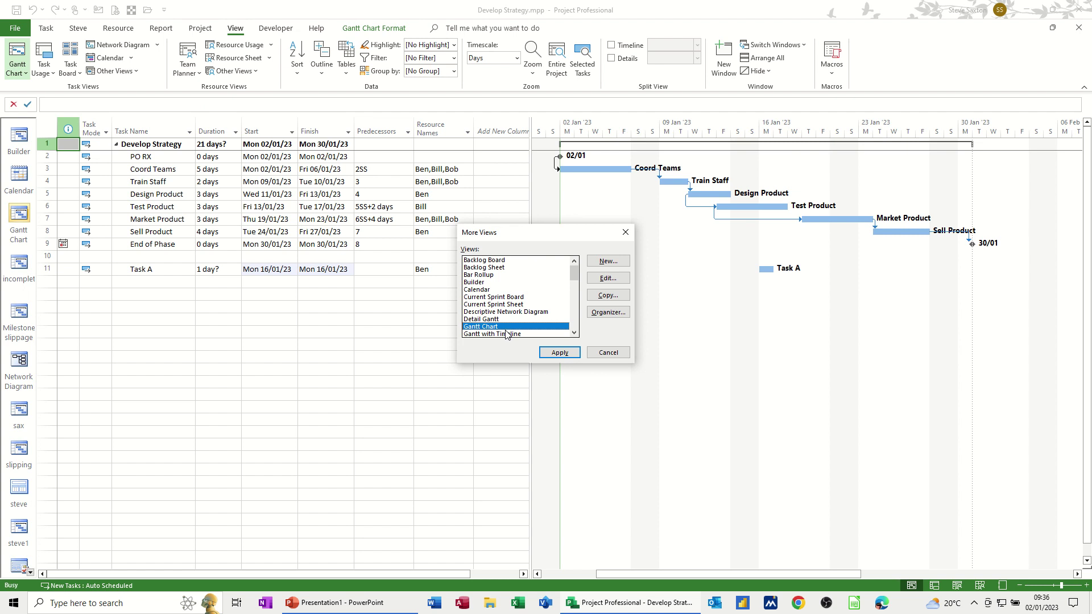
click(574, 334)
click(574, 334)
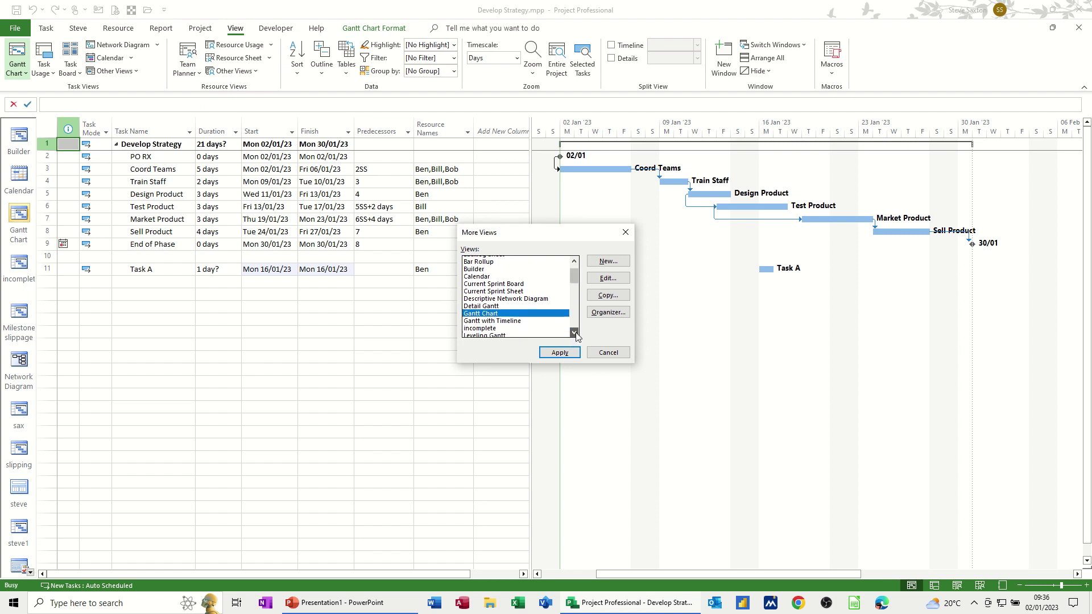
click(574, 333)
click(574, 333)
click(498, 319)
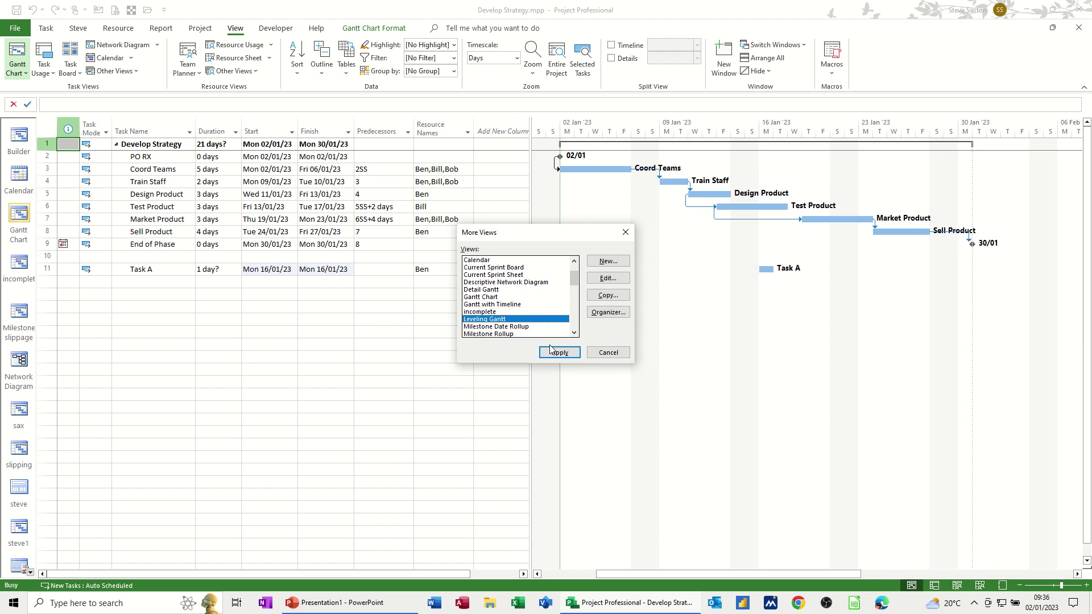
click(560, 353)
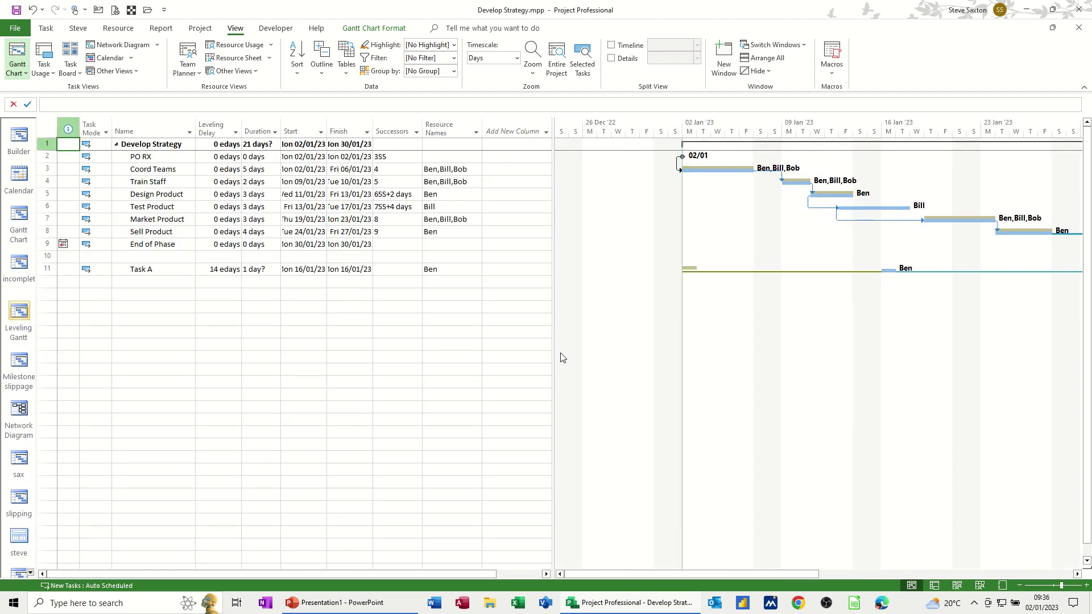
mouse_move(688, 272)
- Return to the Gantt Chart view and delete Task A from the task list
click(20, 219)
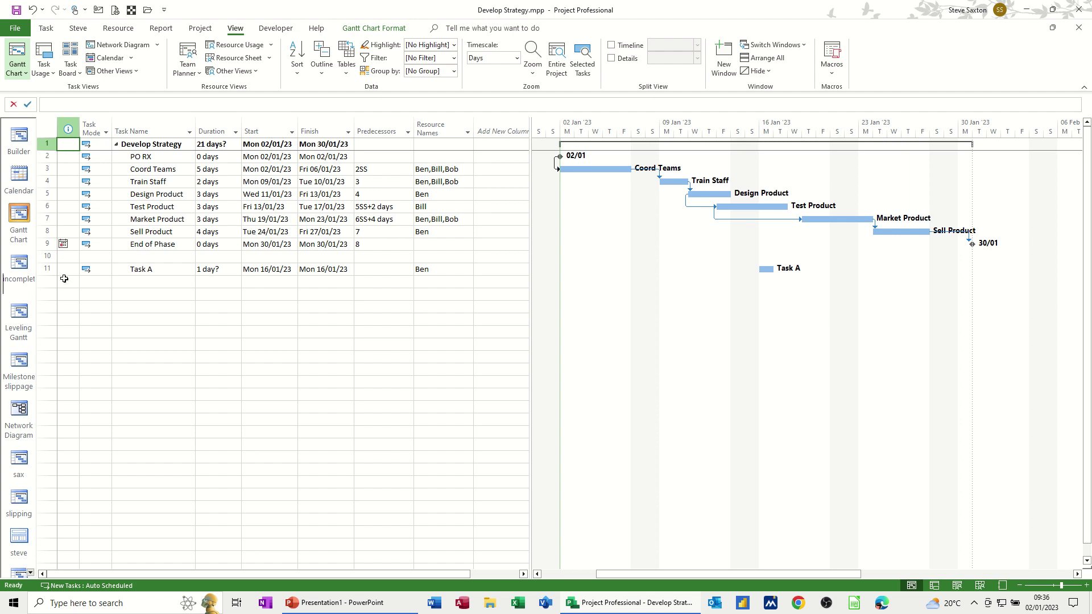
click(47, 269)
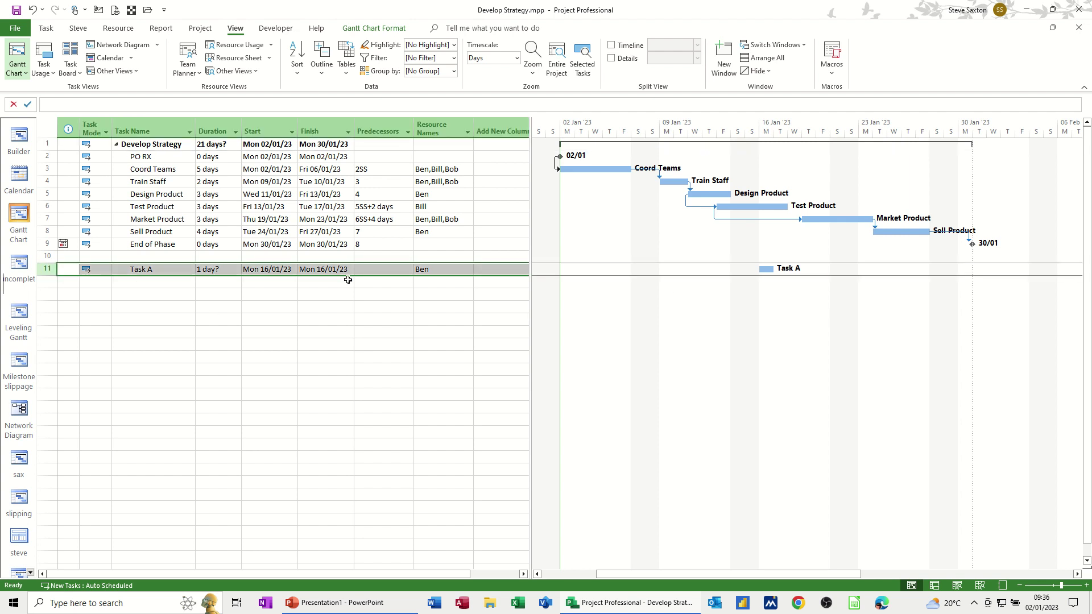
key(Delete)
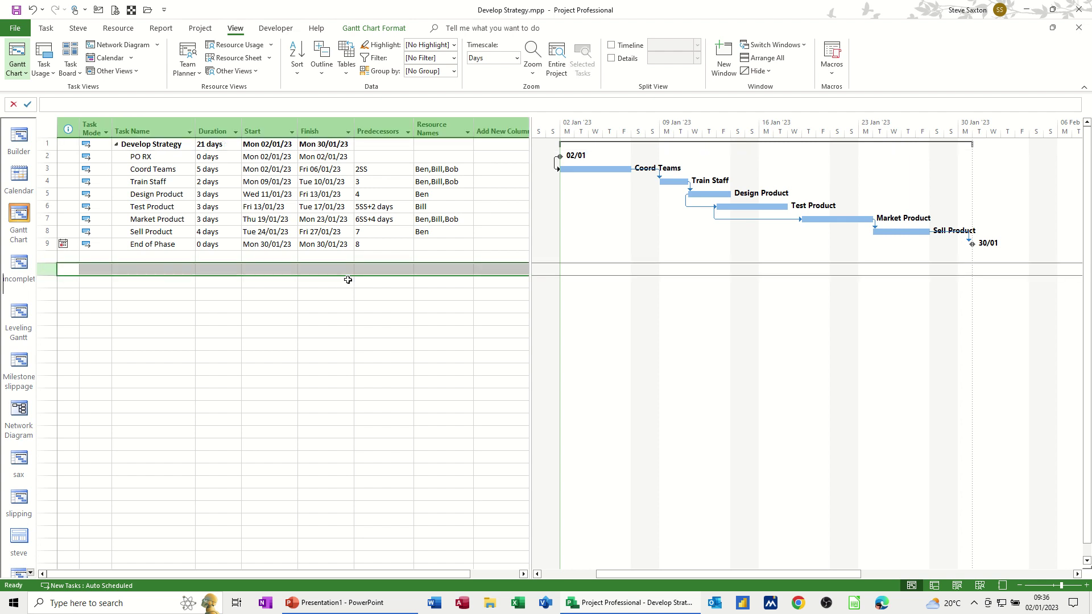
click(153, 182)
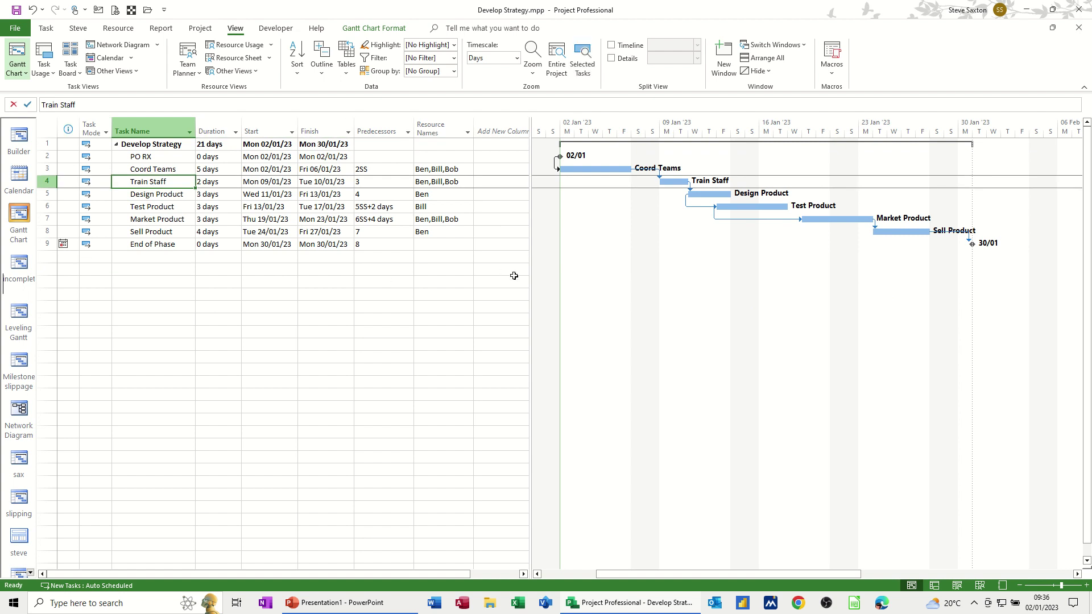
- Set the main baseline, named Baseline, for the entire project
drag(530, 287, 355, 296)
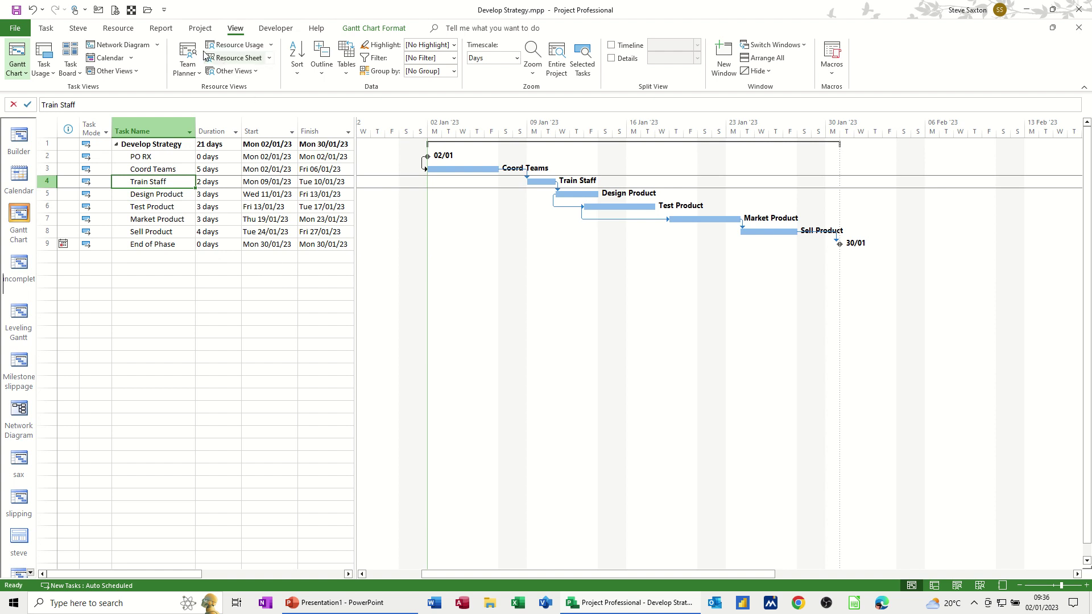
click(198, 28)
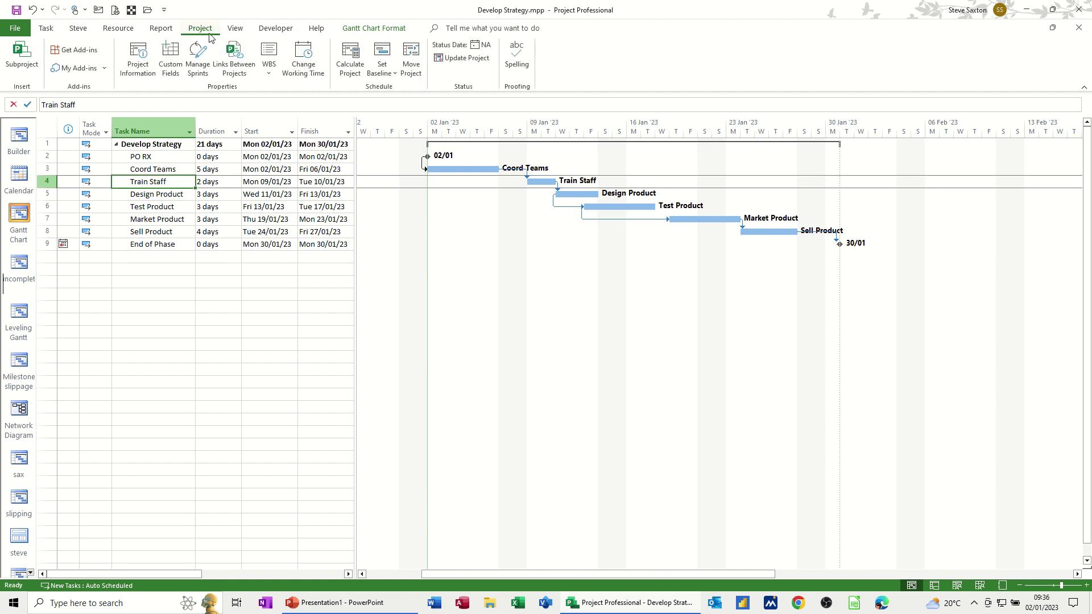
click(397, 76)
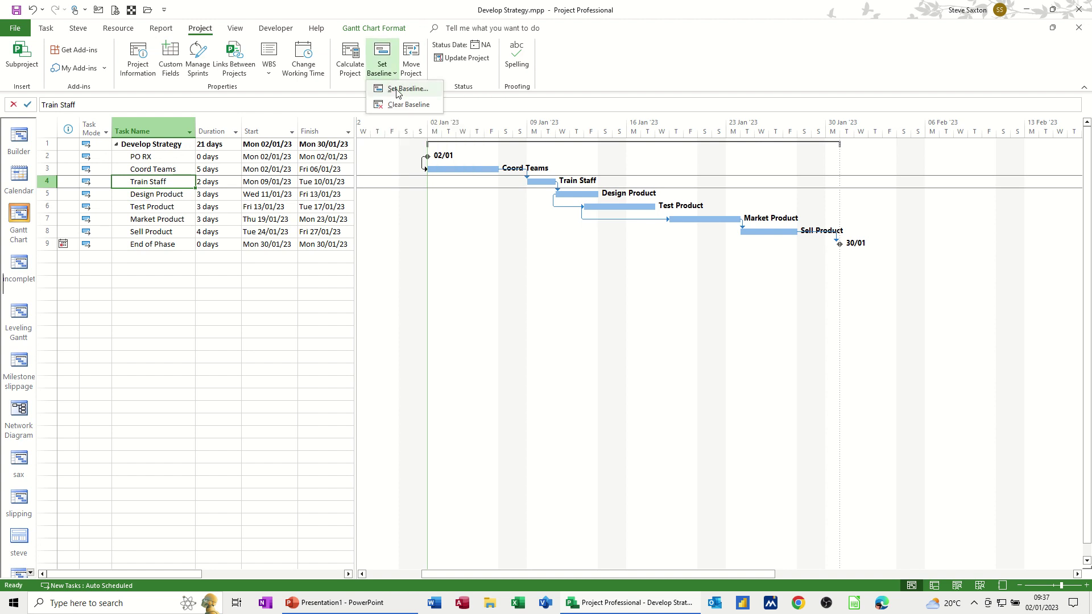
click(396, 91)
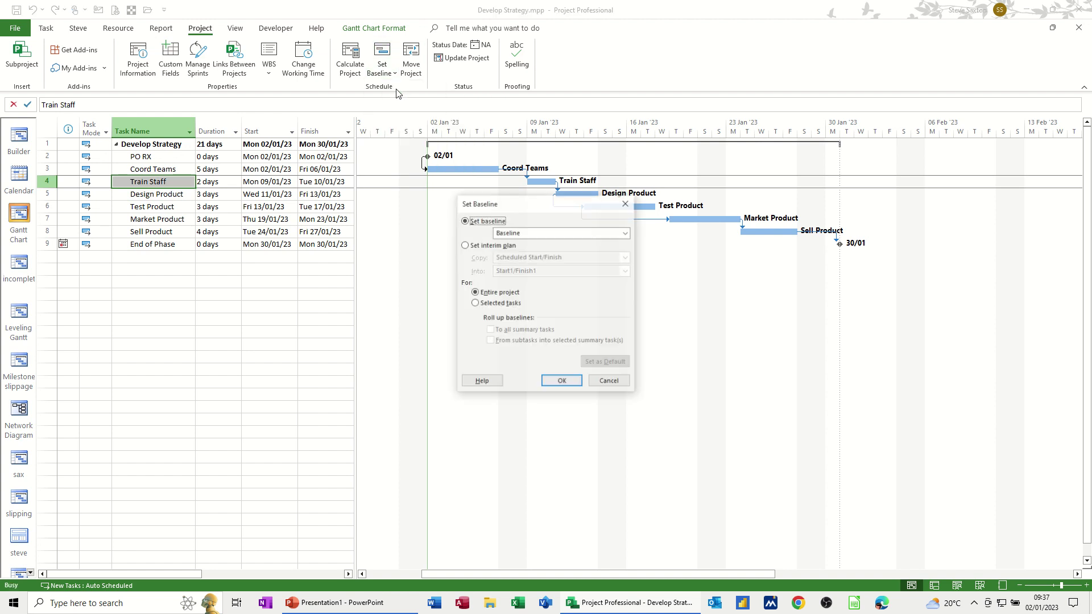
click(626, 233)
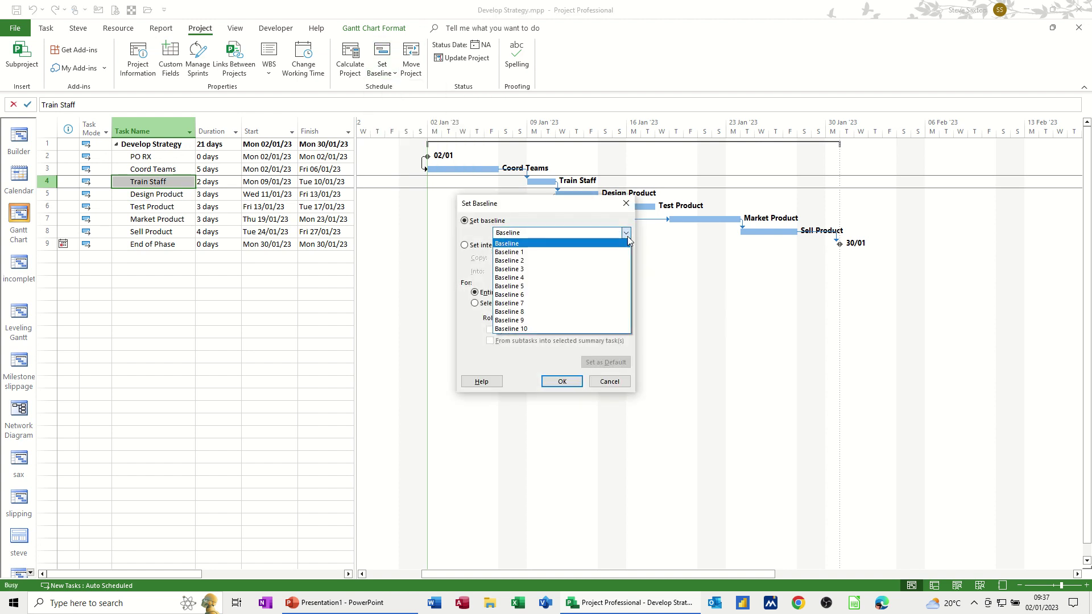
click(506, 244)
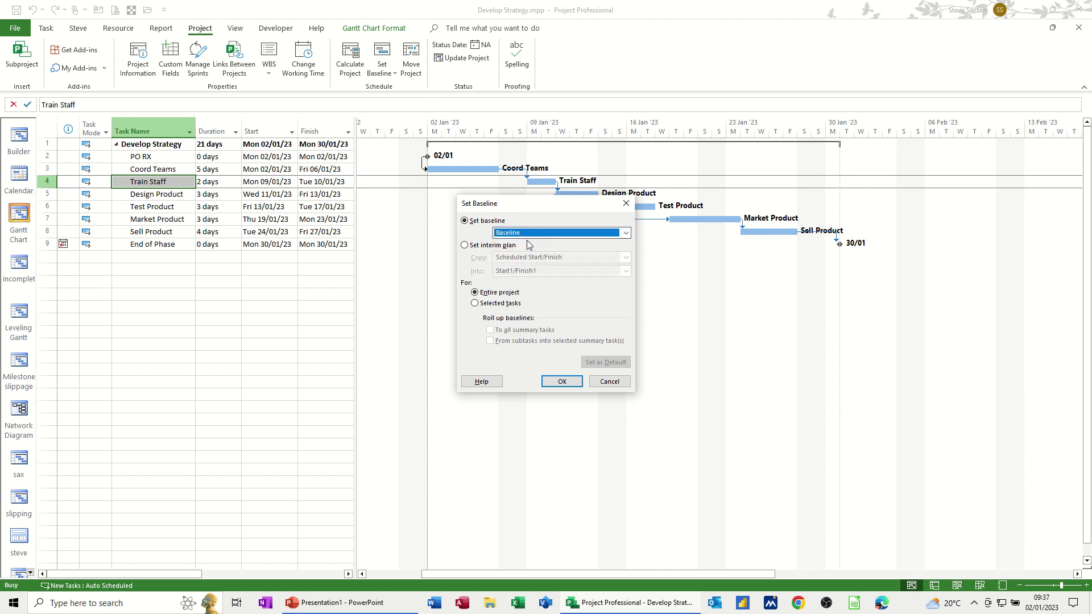
click(553, 382)
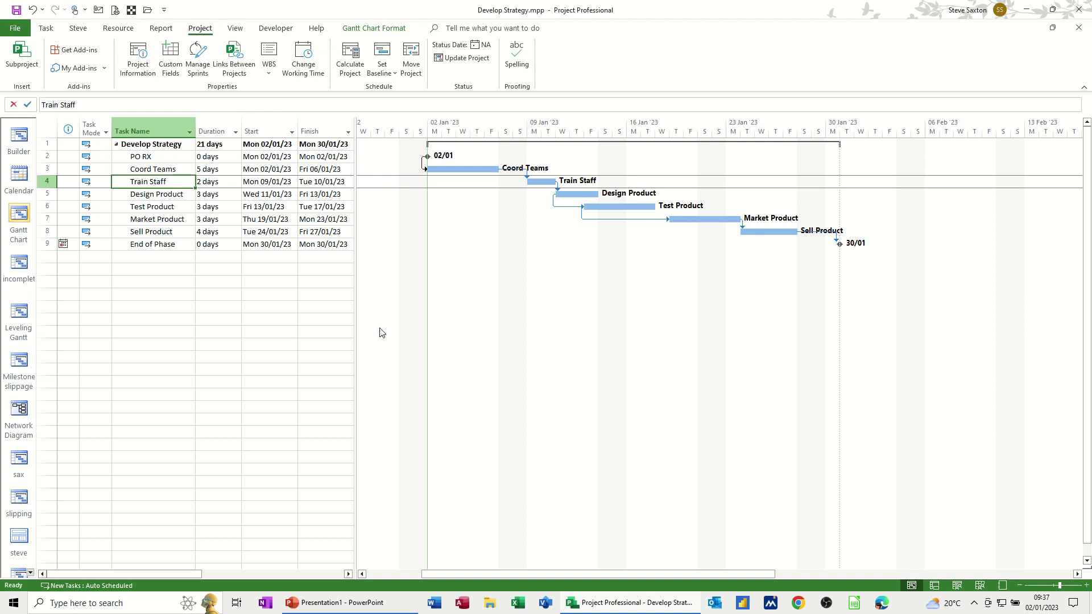
- Switch to the Tracking Gantt view and compare each task's scheduled bar with its baseline bar
drag(354, 345, 575, 345)
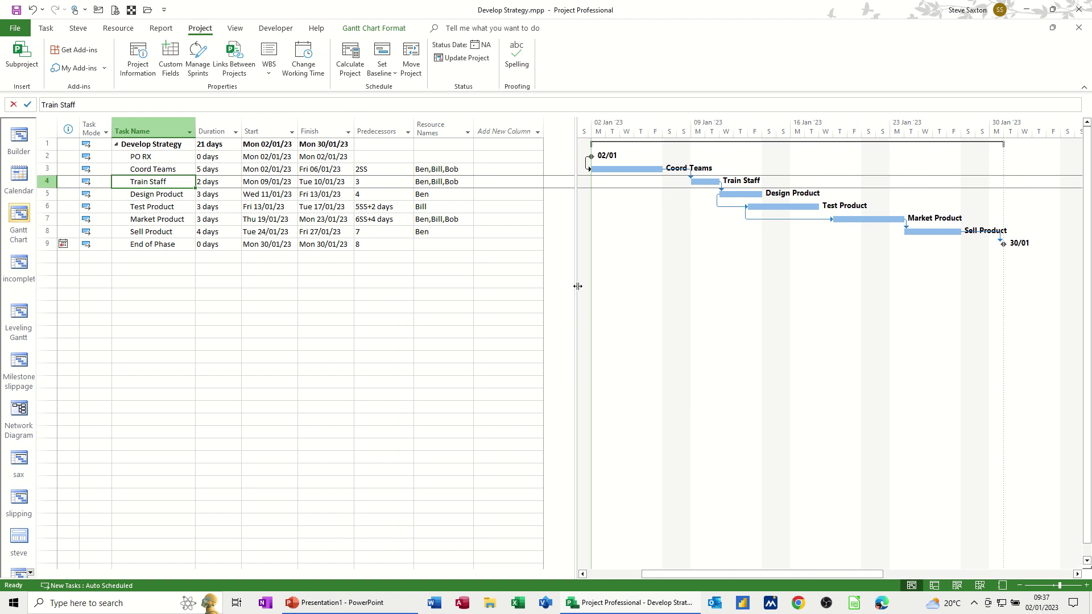
drag(576, 288, 509, 298)
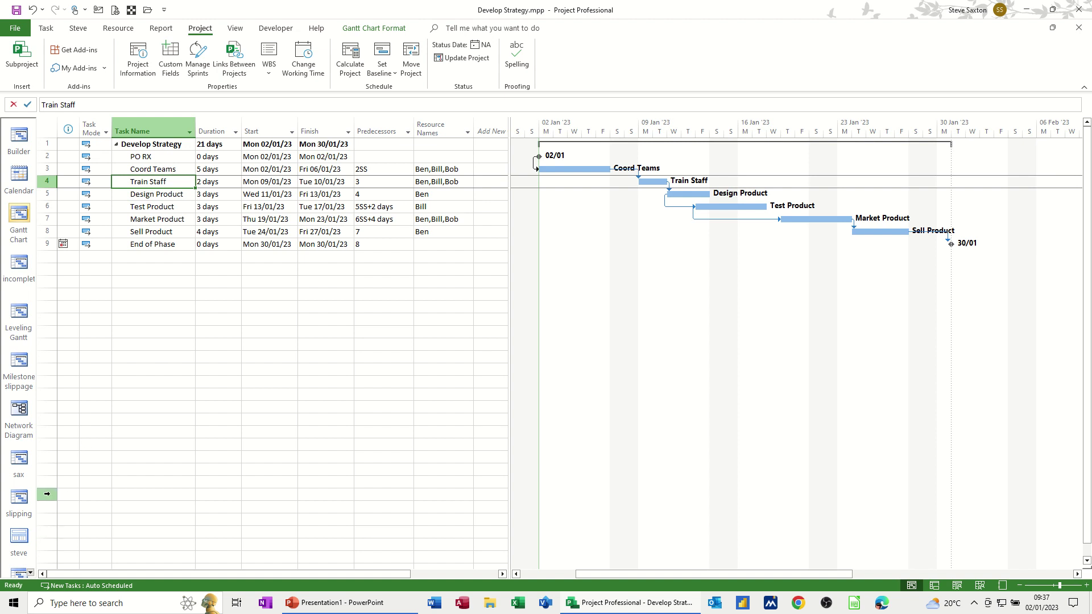
click(45, 31)
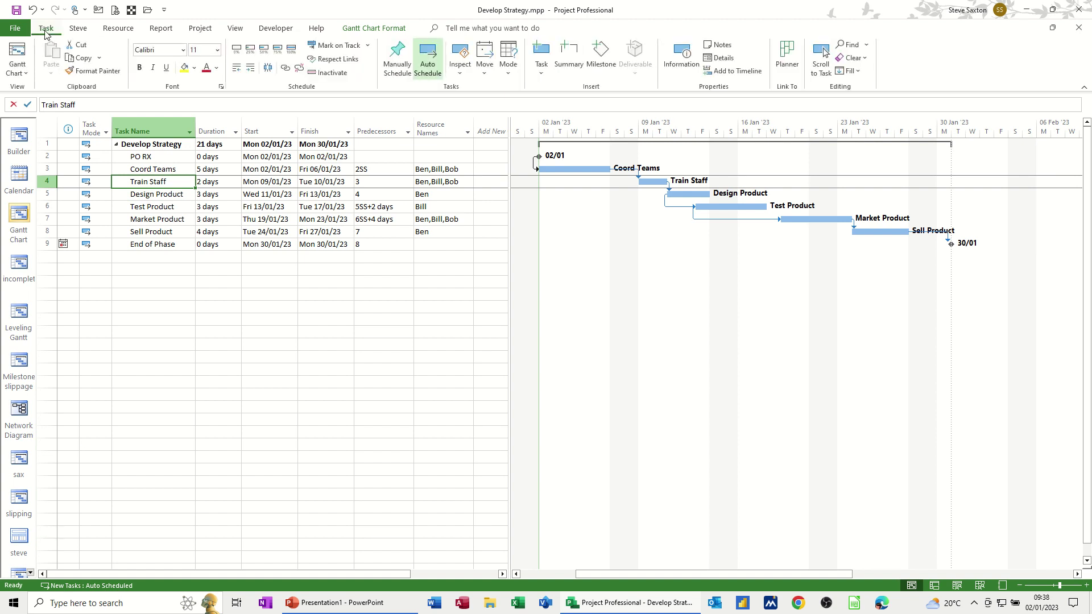
click(26, 73)
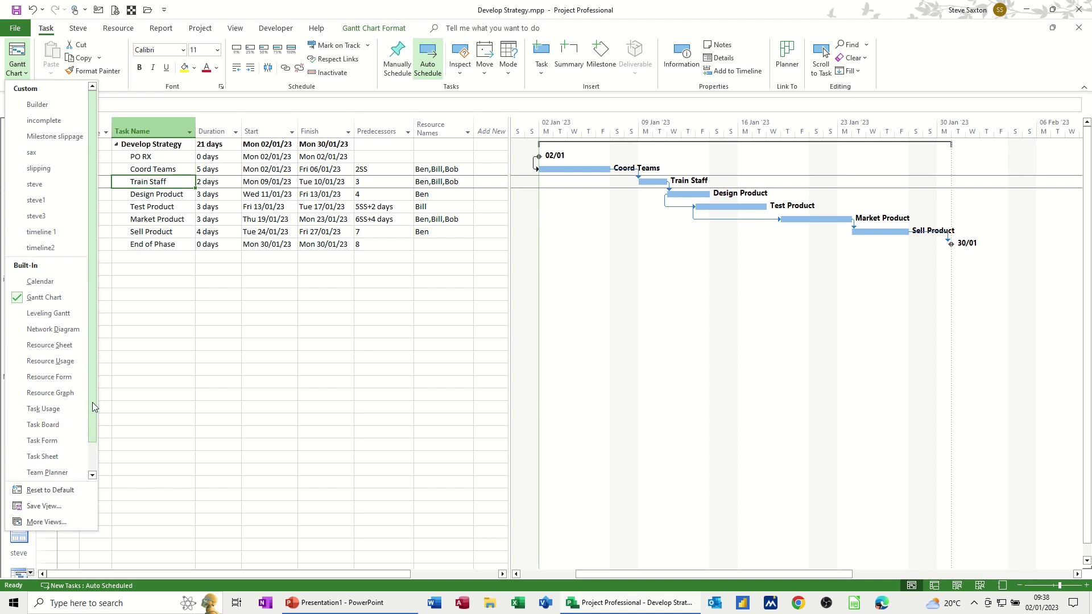
drag(92, 411, 95, 455)
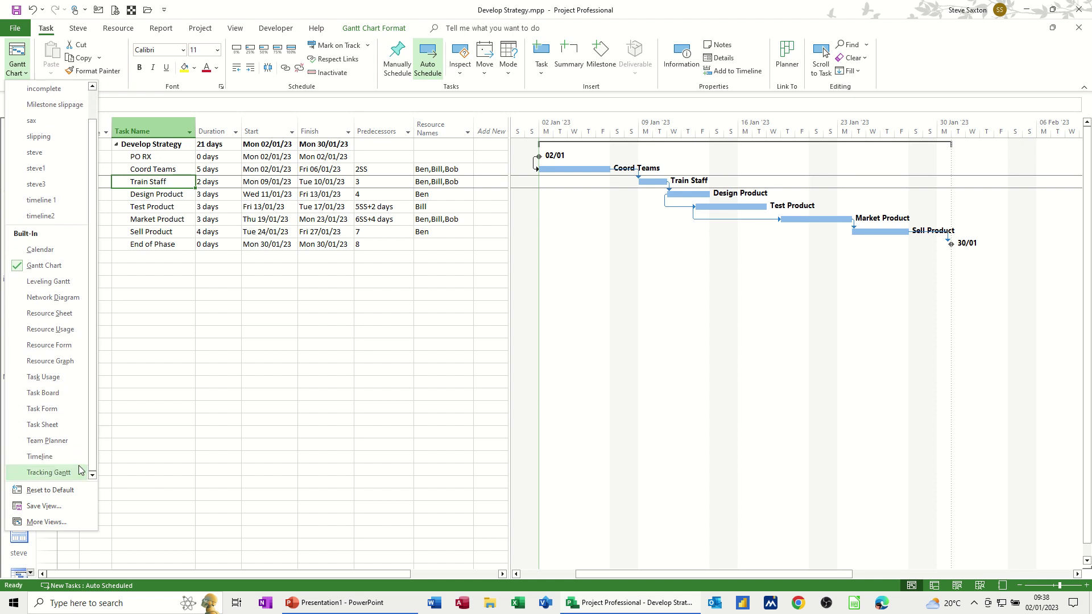
click(59, 472)
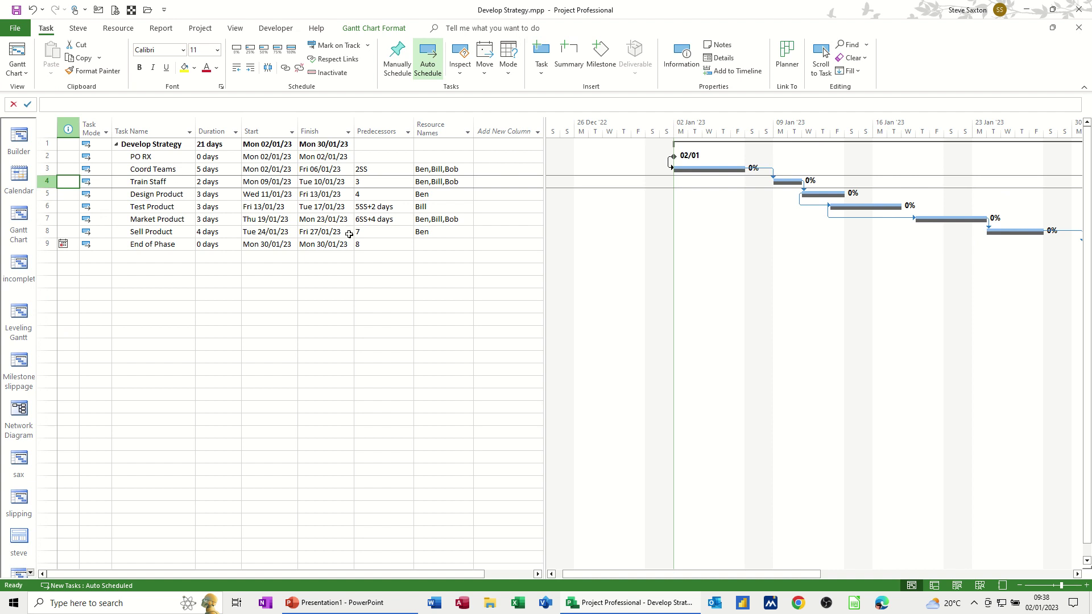
drag(544, 250, 419, 275)
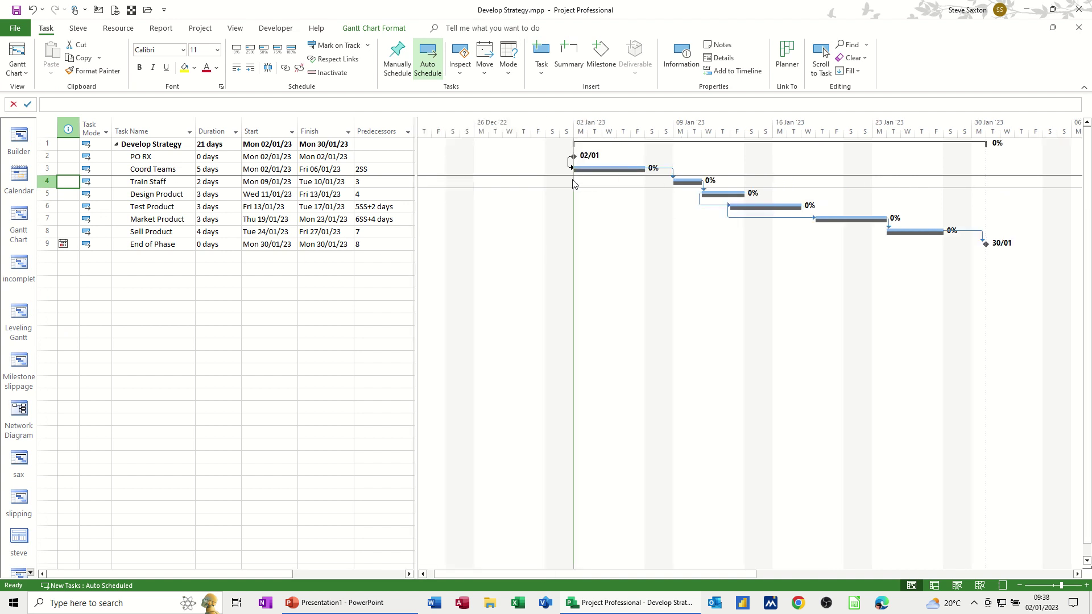
mouse_move(584, 176)
drag(441, 230, 538, 227)
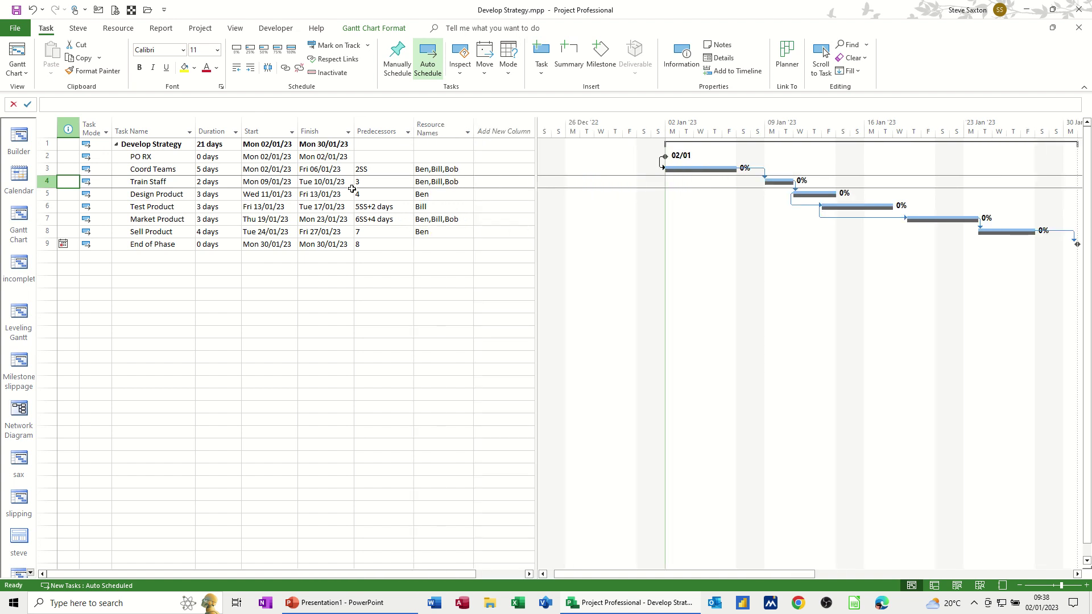
- Apply the built-in Tracking table and widen the Task Name column so the full names fit
click(235, 28)
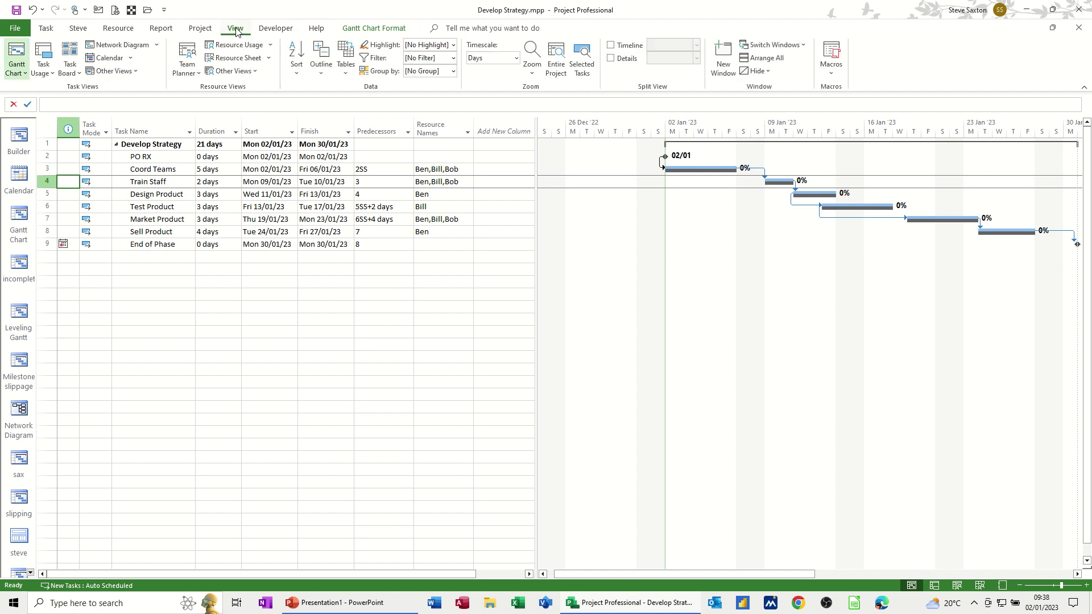
click(347, 67)
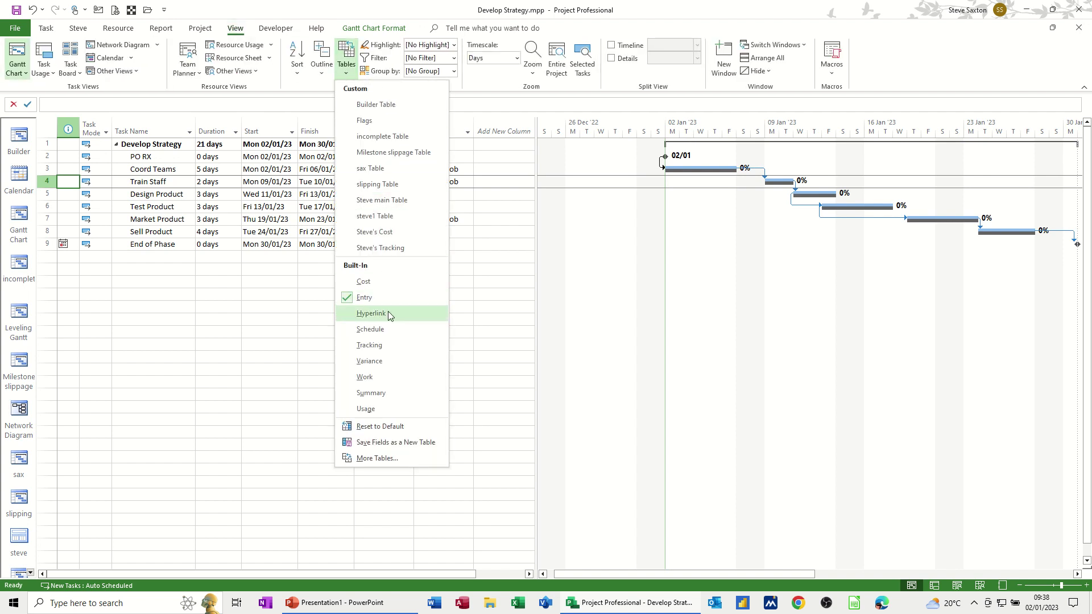
click(369, 345)
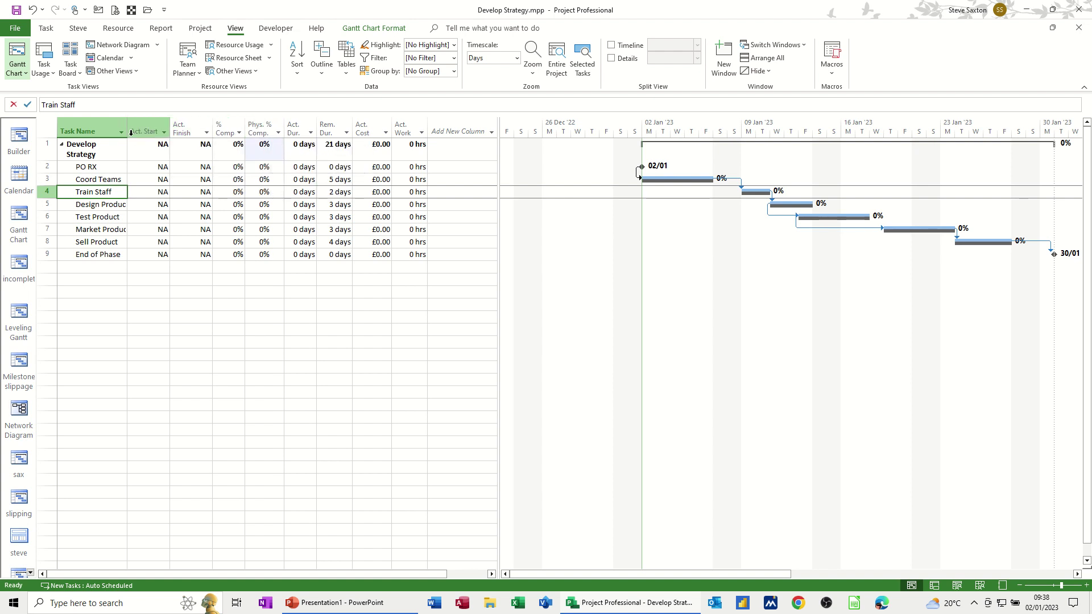
drag(126, 129, 174, 132)
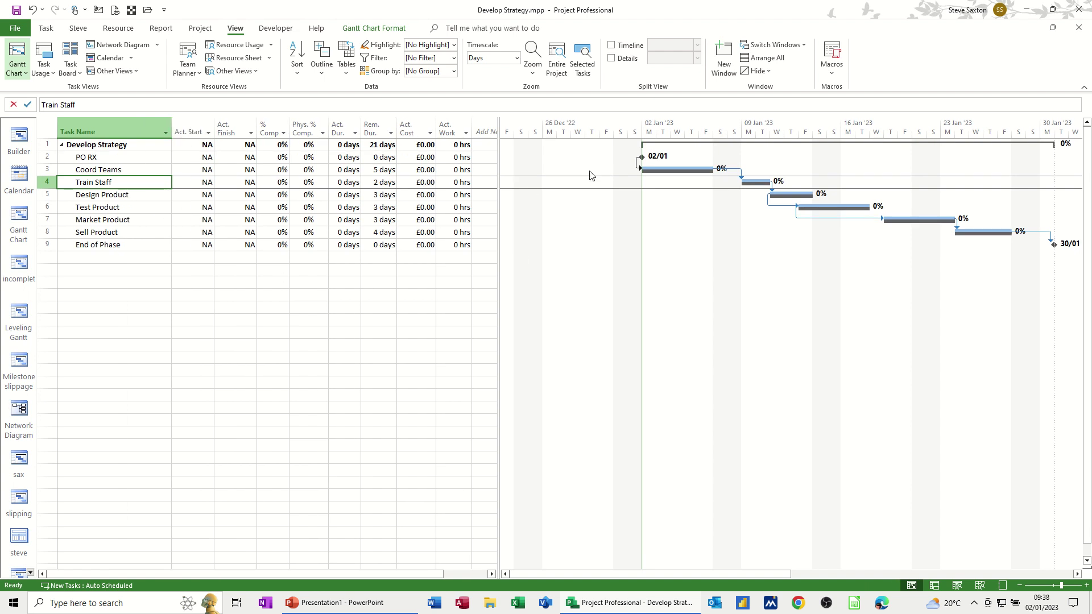
- Insert a Baseline Start column in front of the Actual Start column
right_click(189, 126)
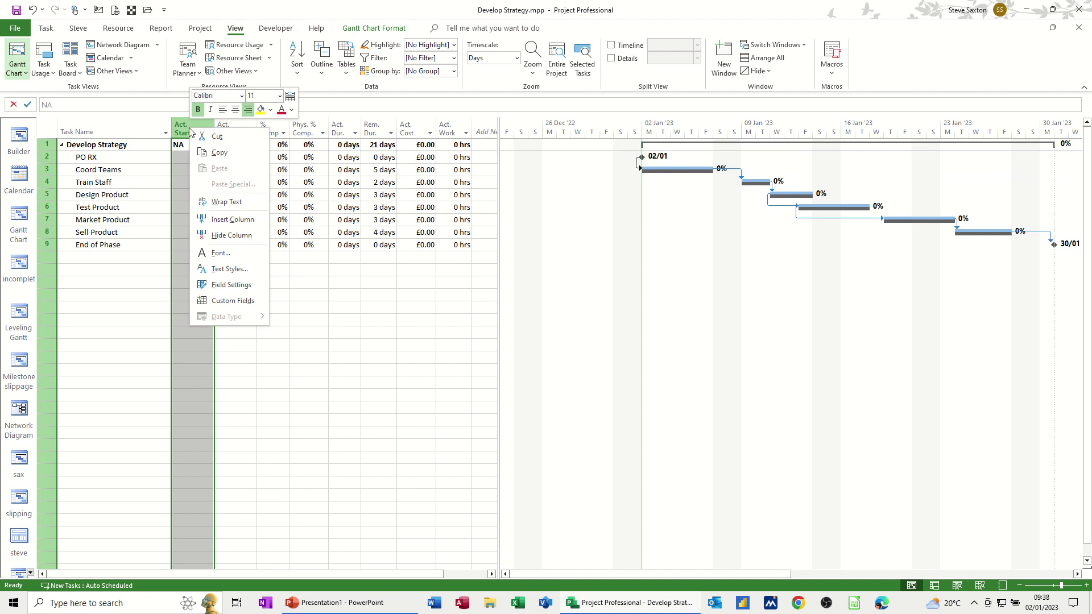
click(227, 219)
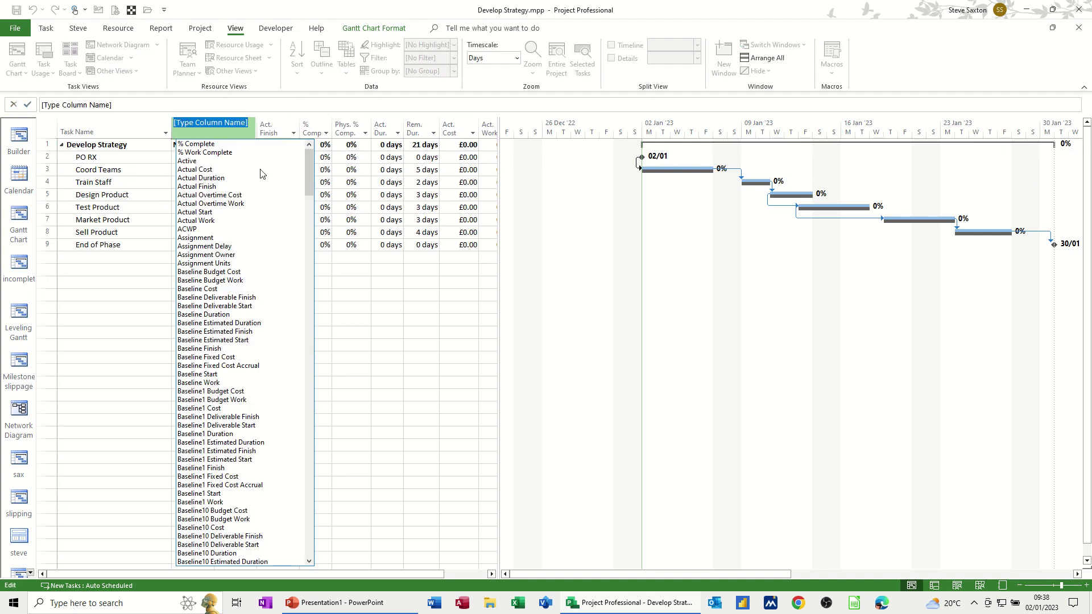
text(baseline Budget Cost)
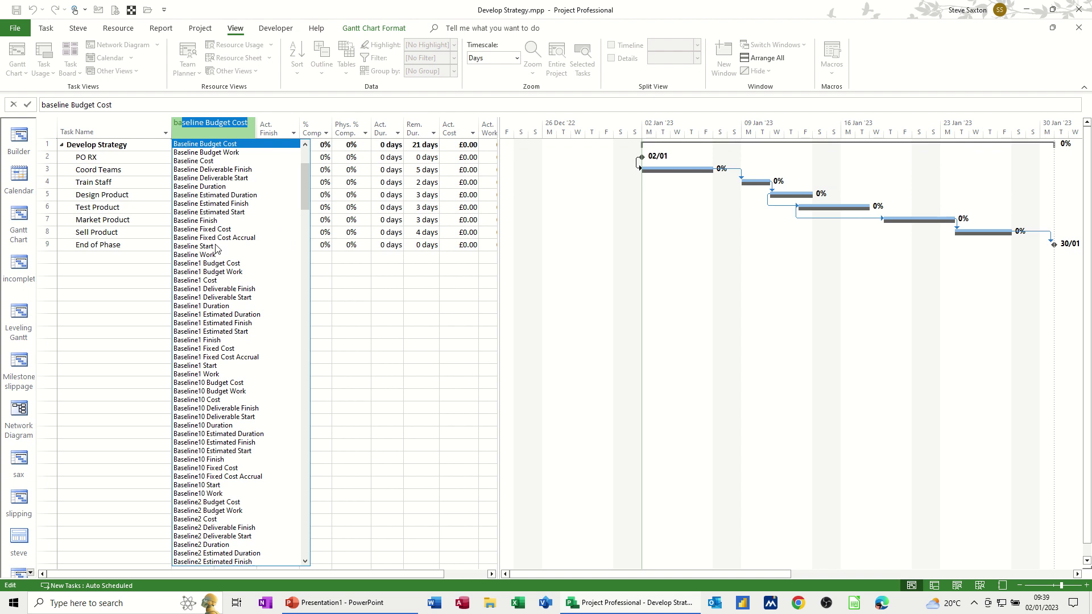
click(219, 248)
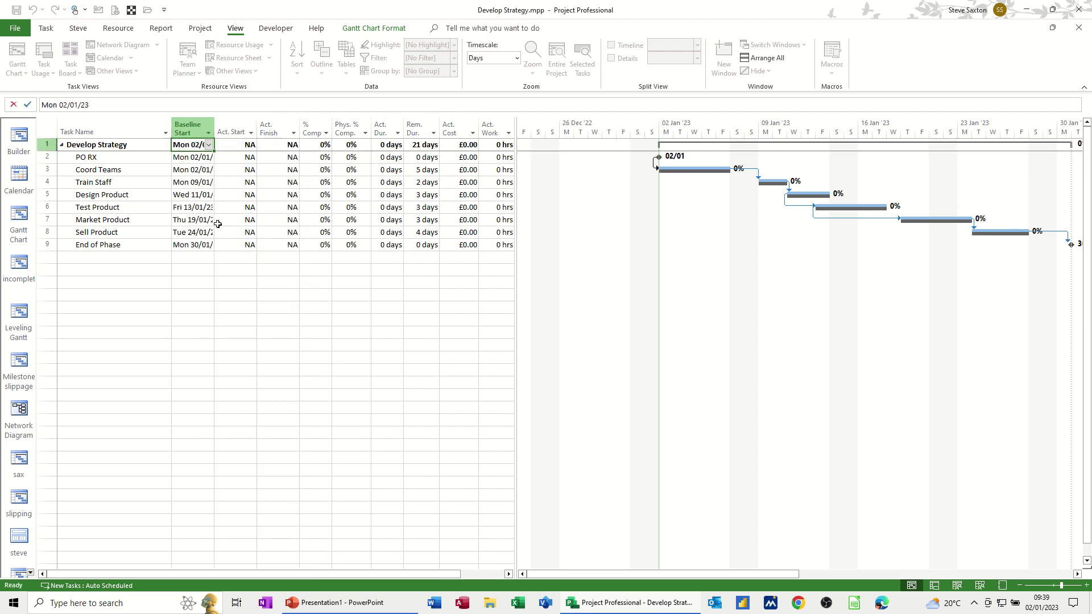
- Insert a Baseline Finish column in front of the Actual Start column
right_click(231, 127)
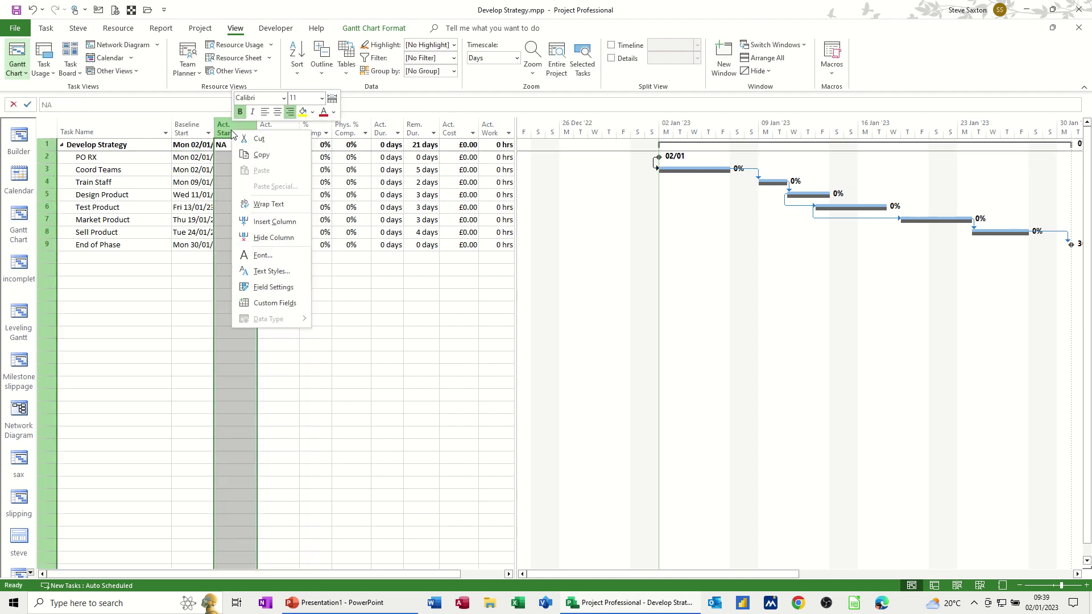
click(253, 222)
text(baseline Budget Cost)
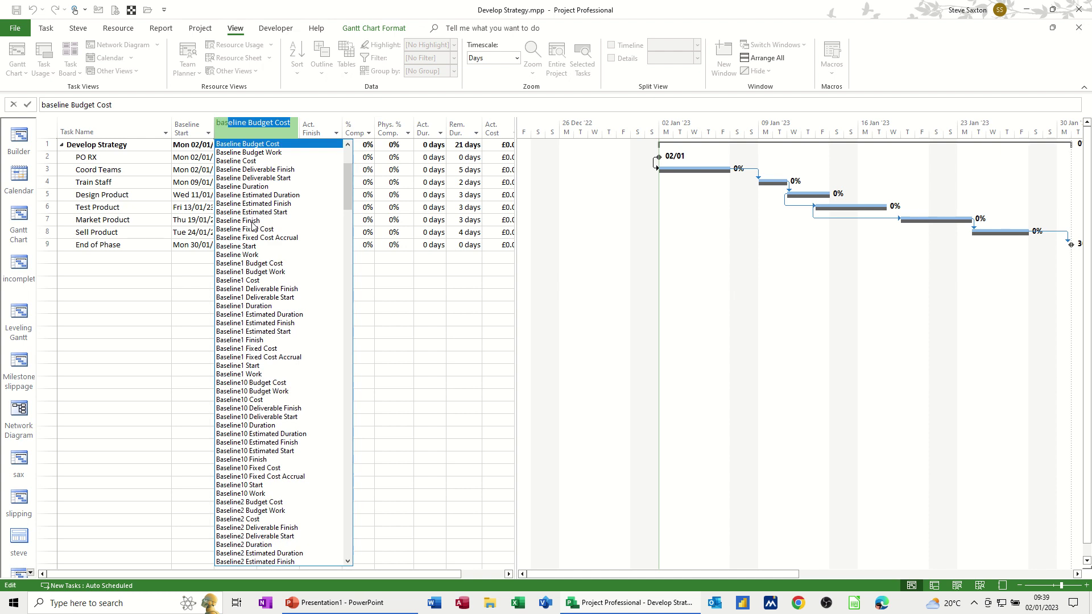
click(253, 221)
- Insert a Baseline Duration column between the Baseline Finish and Actual Start columns
right_click(265, 126)
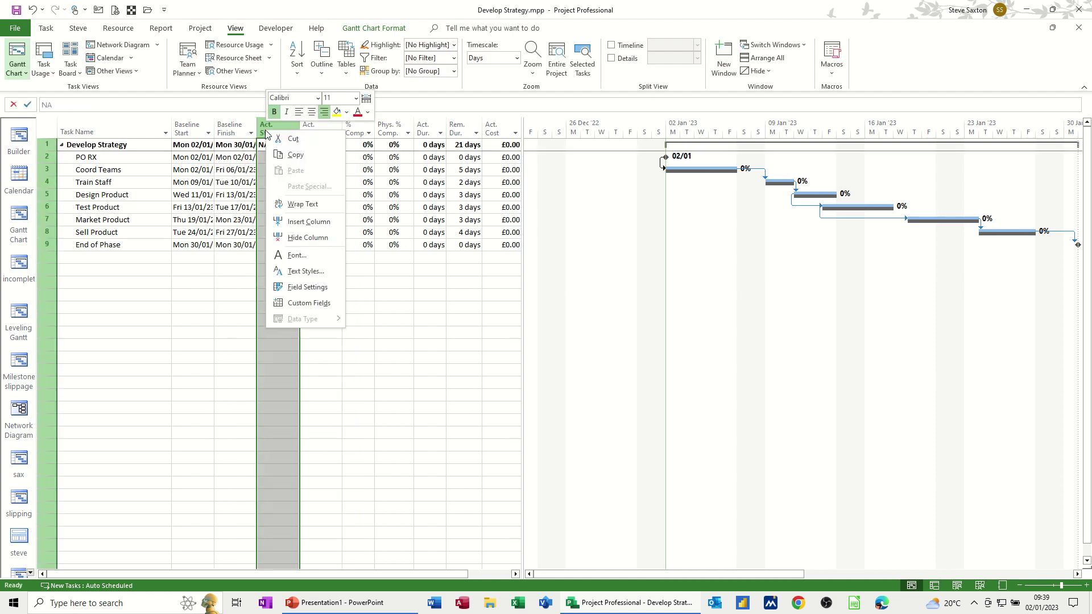
click(292, 222)
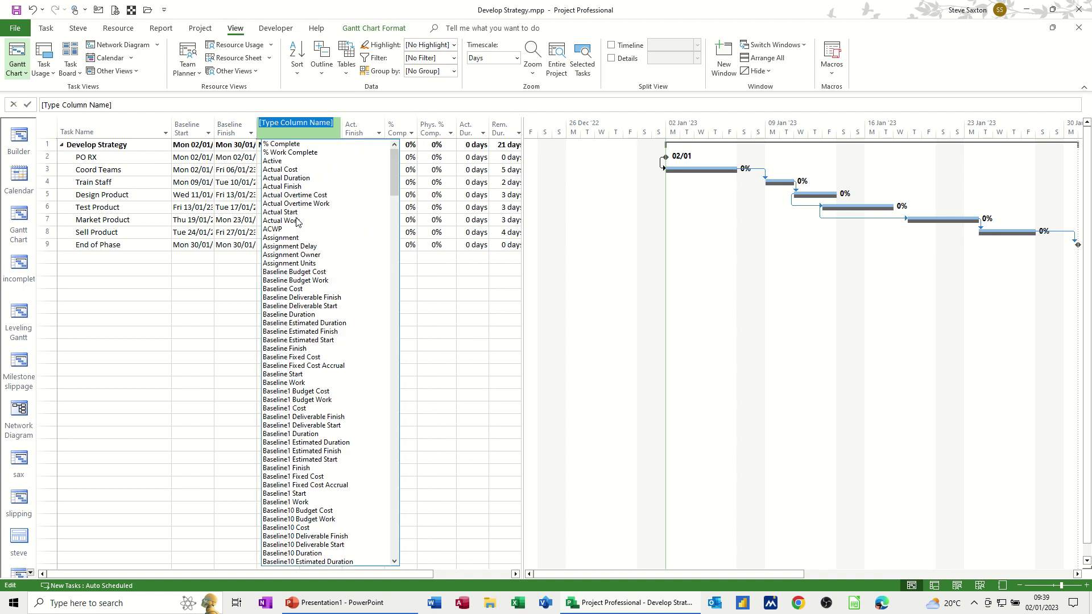
text(ba)
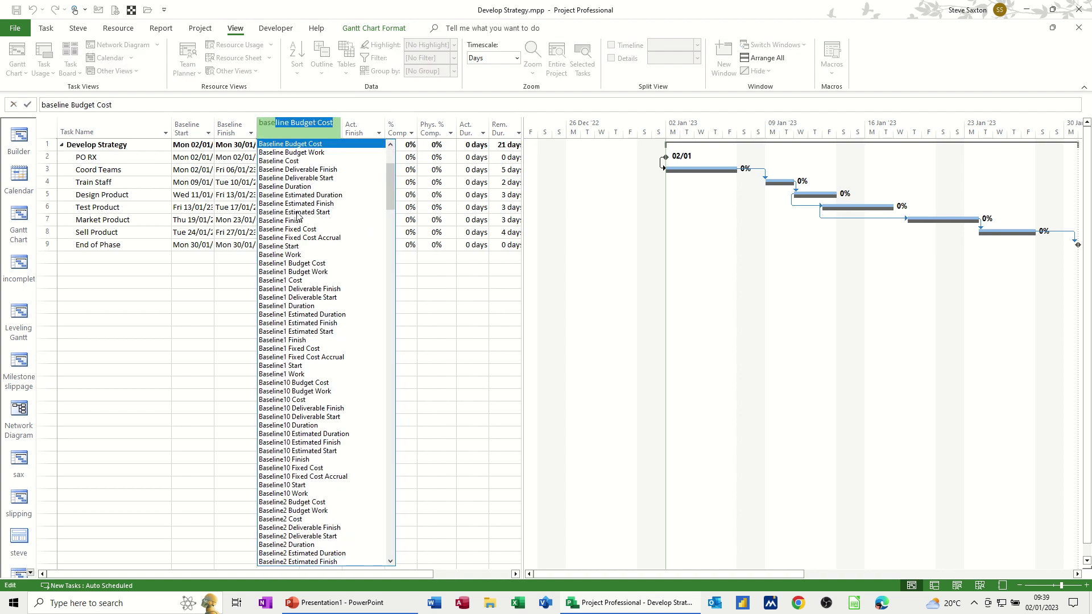
text(se)
click(298, 187)
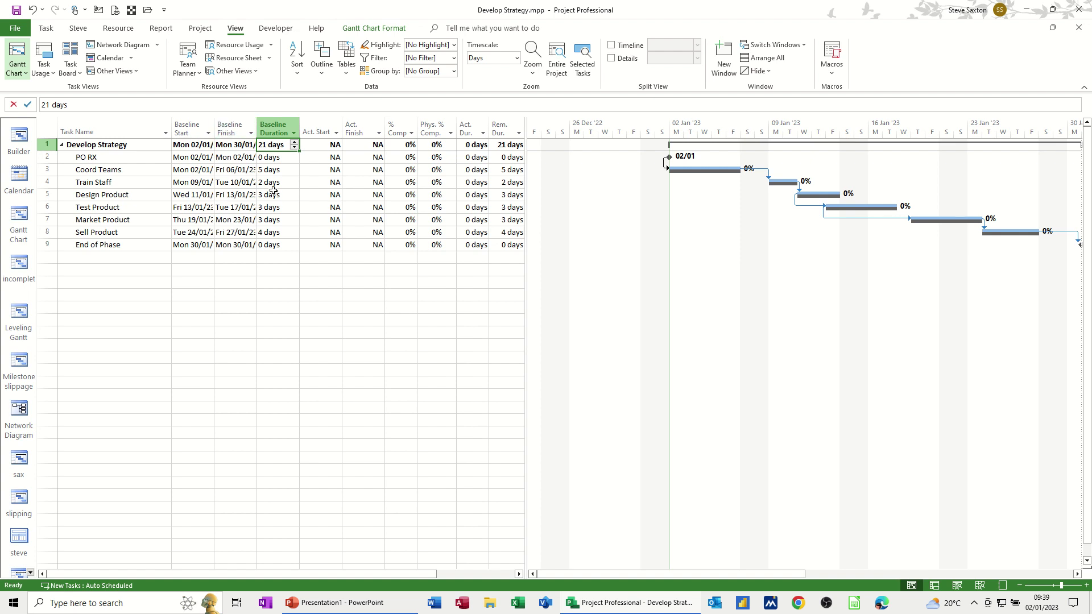
- Enlarge the table area to show the Actual Work column and remove the Physical % Complete column
drag(526, 267, 612, 266)
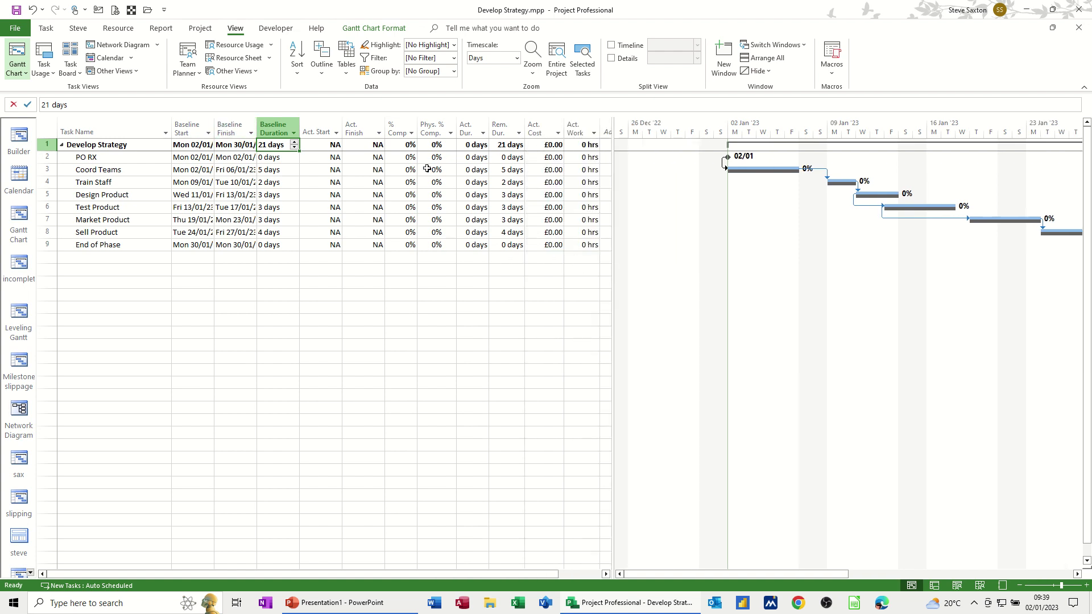
click(430, 127)
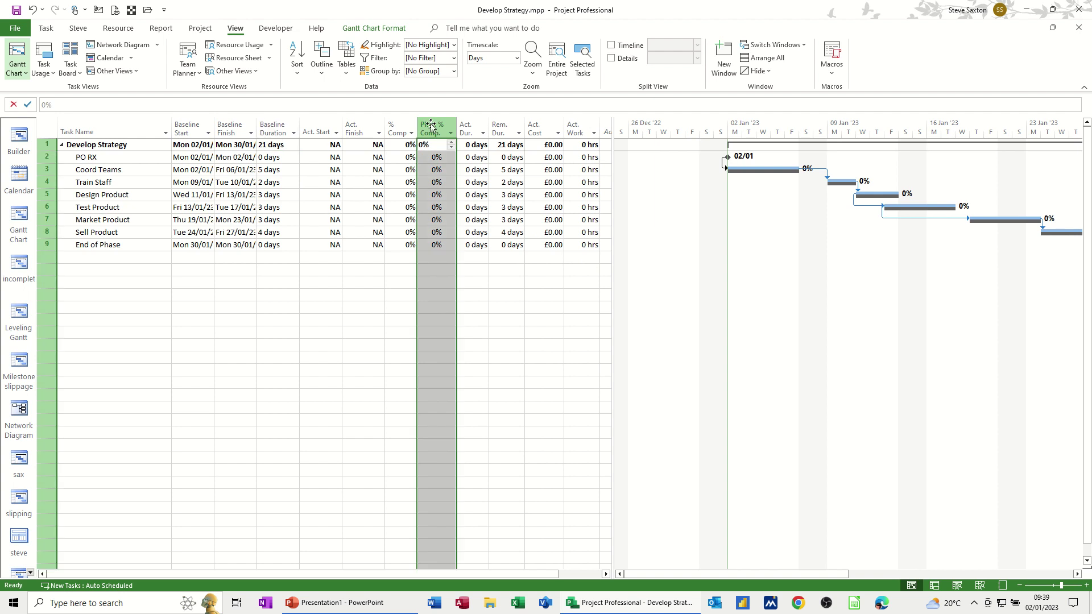
key(Delete)
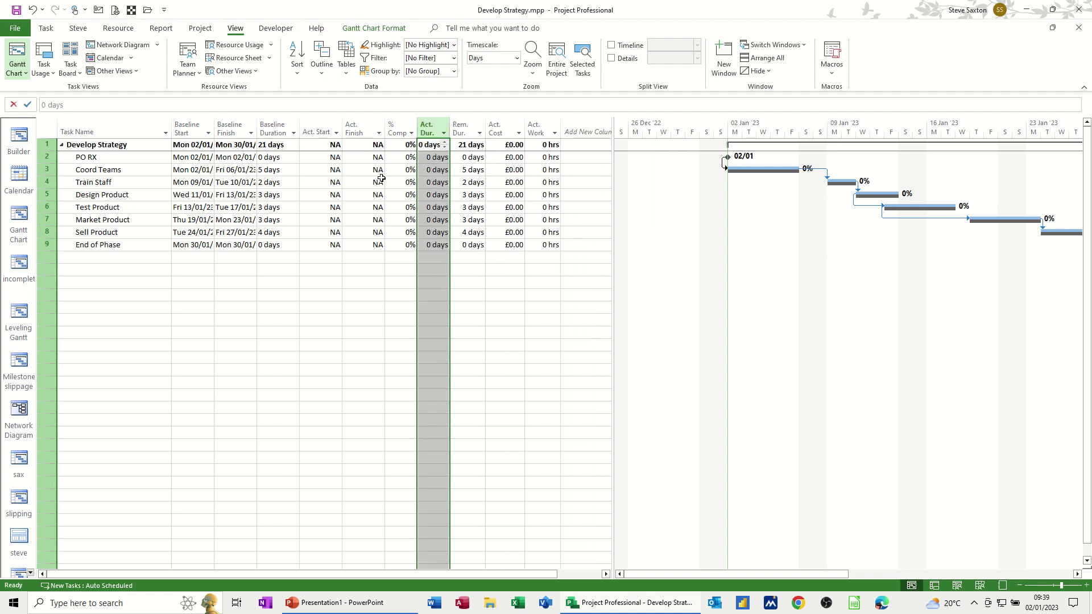
click(430, 169)
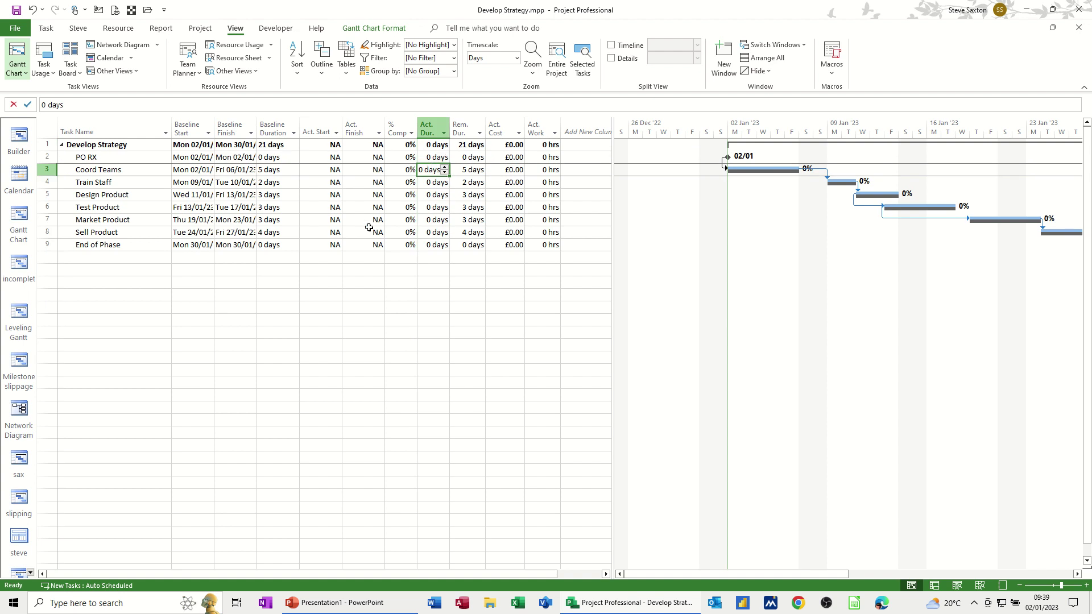
- Mark PO RX as 100% complete and widen the Actual Start and Actual Finish columns to fit their dates
click(191, 157)
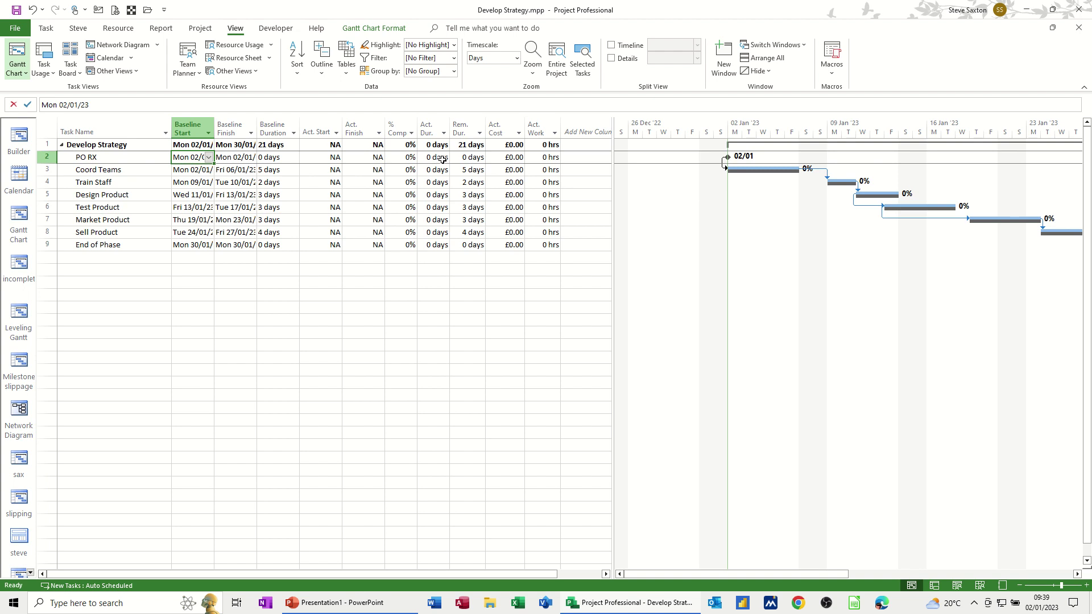
click(400, 157)
text(100)
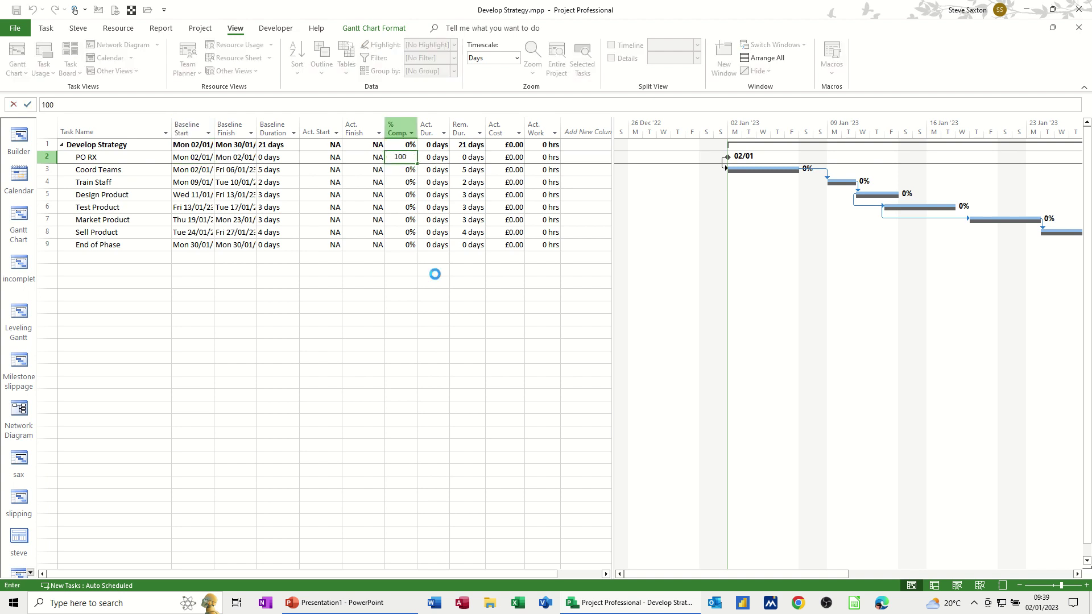
key(Return)
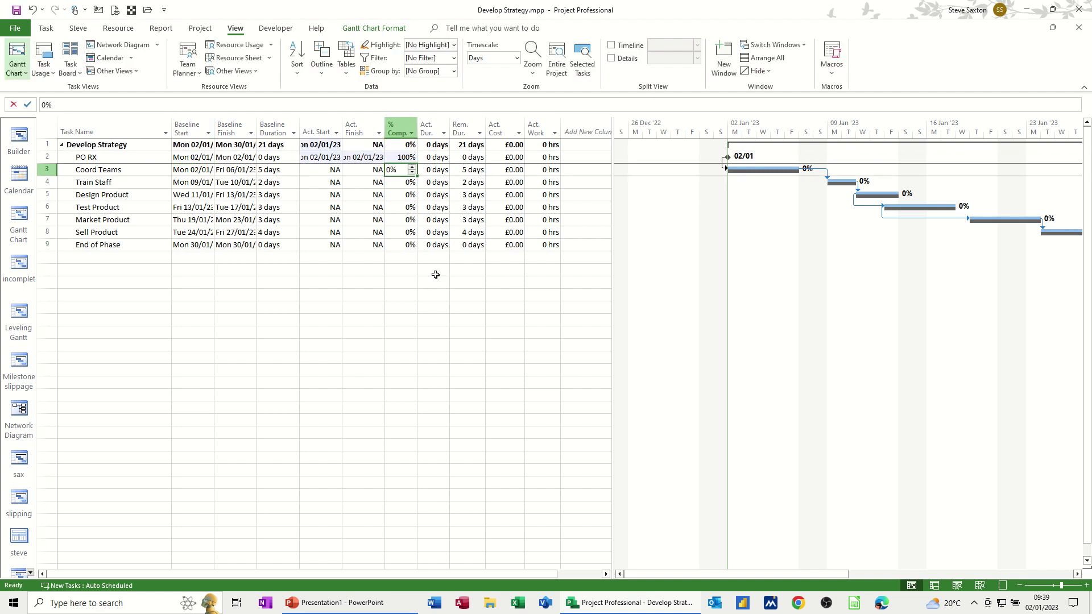
double_click(343, 132)
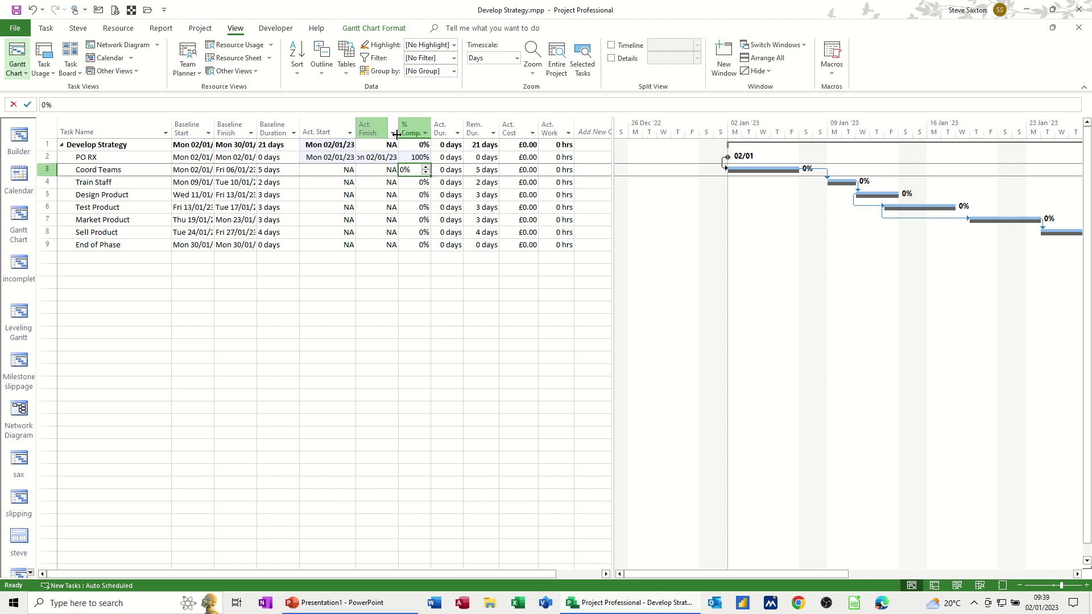
double_click(396, 133)
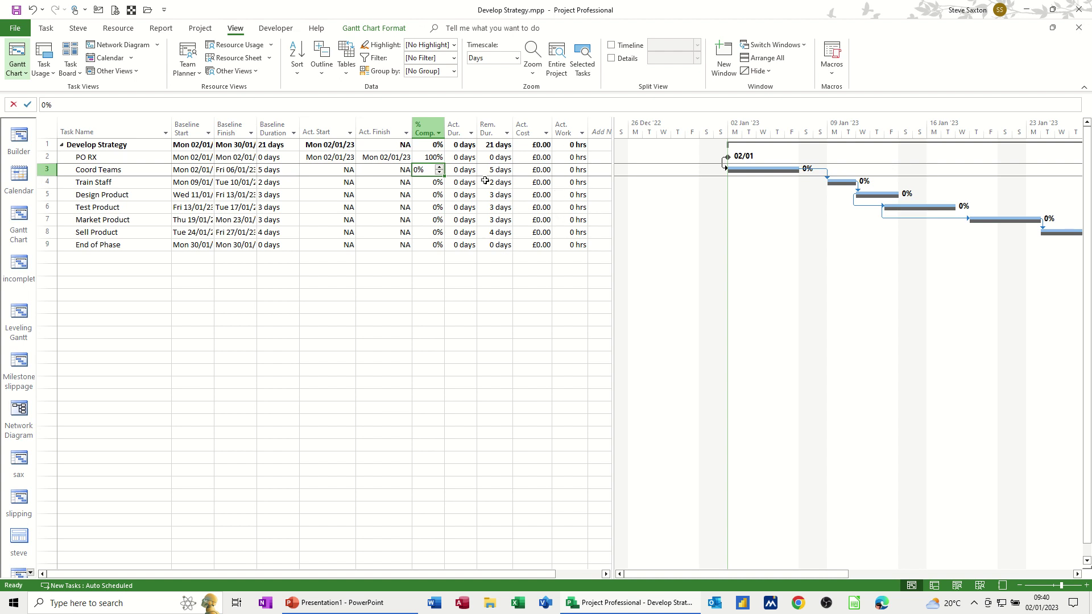
- Record an actual duration of 4 days for Coord Teams and set its remaining duration to 0 days
click(126, 173)
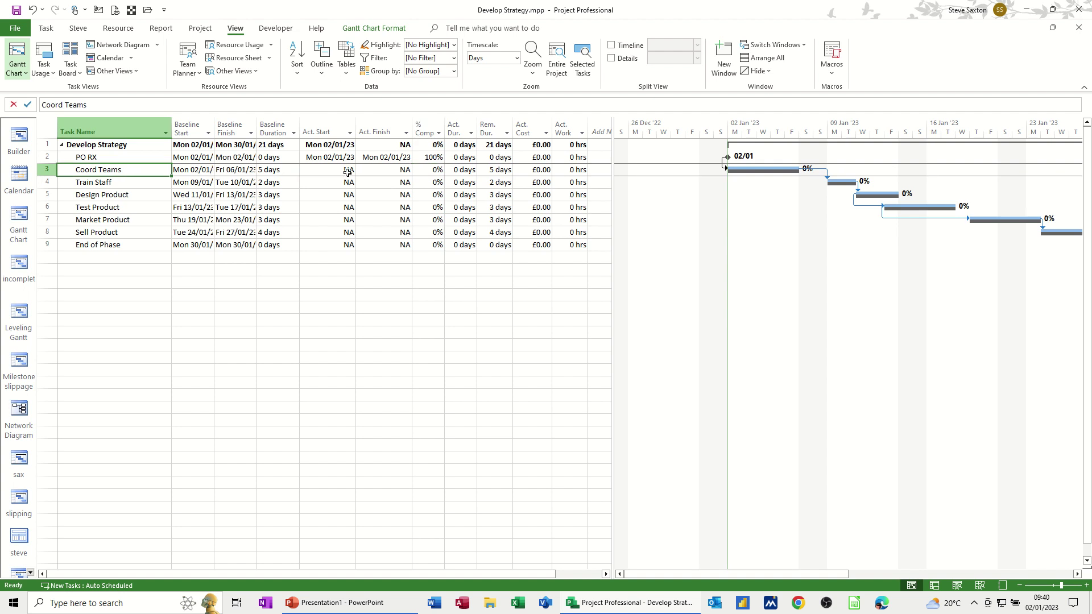
click(460, 171)
text(4)
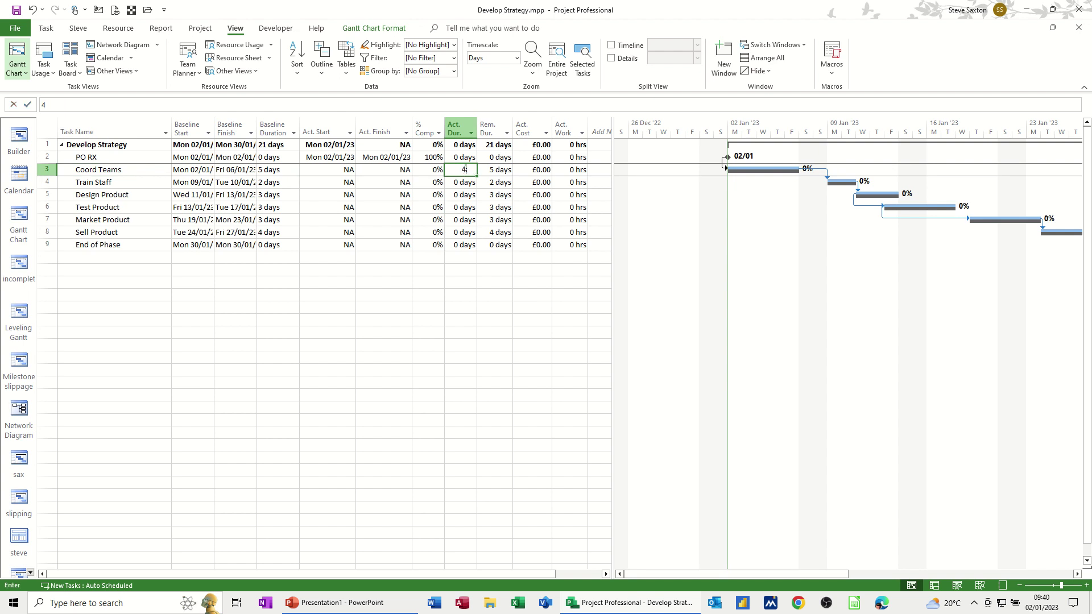
click(466, 195)
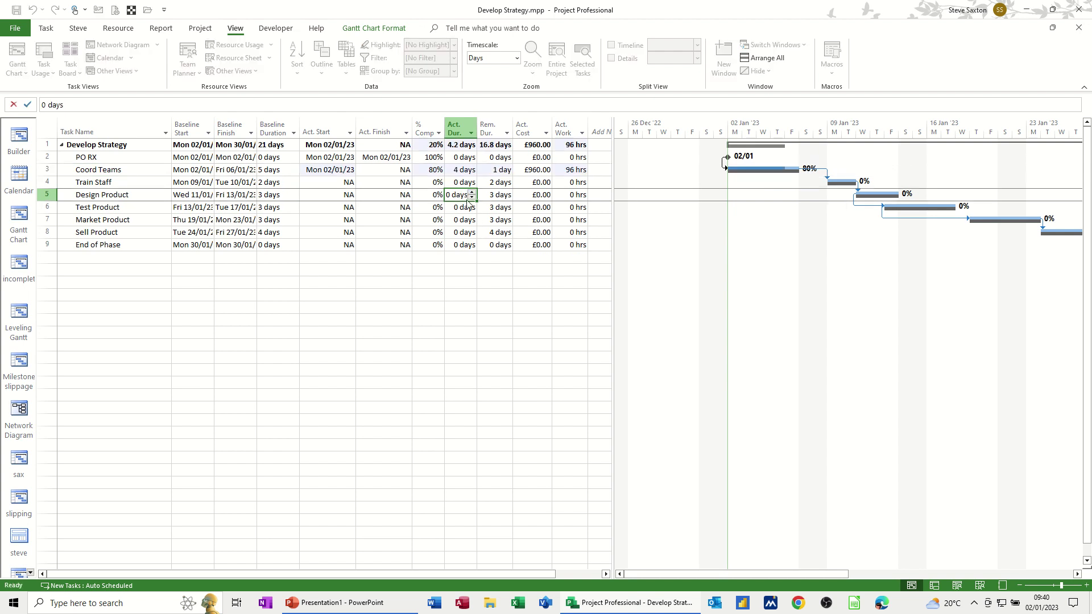
click(457, 171)
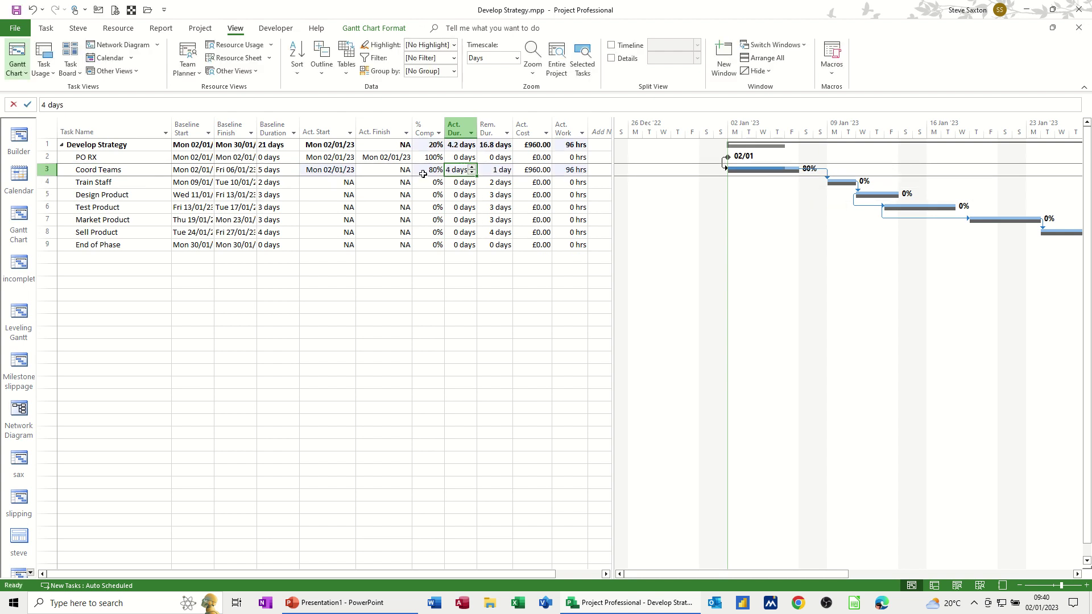
click(497, 170)
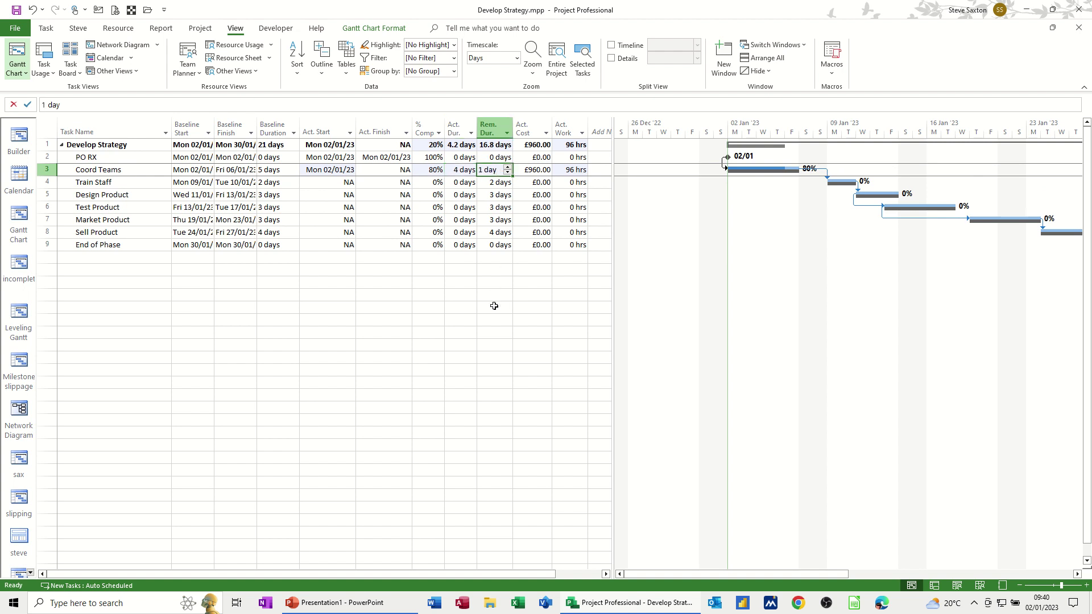
text(0)
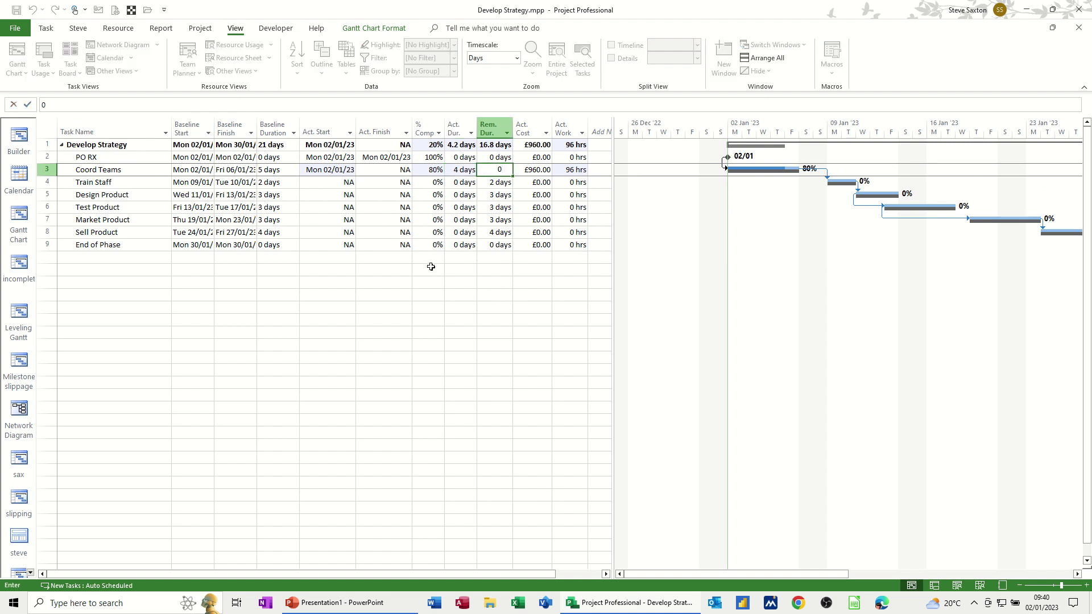
click(428, 269)
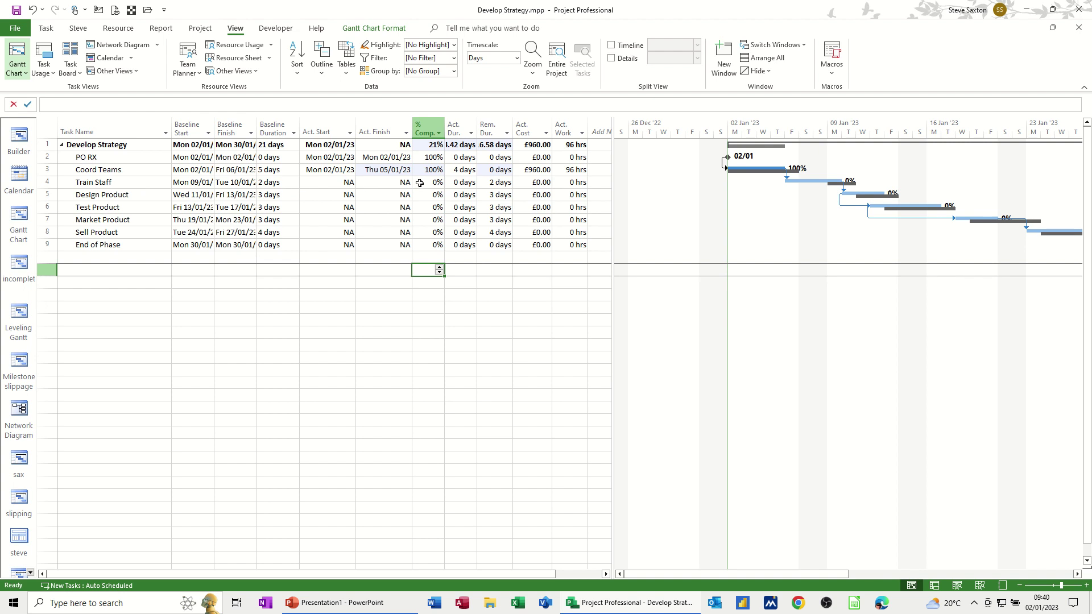
- Record an actual duration of 3 days for Train Staff
click(461, 182)
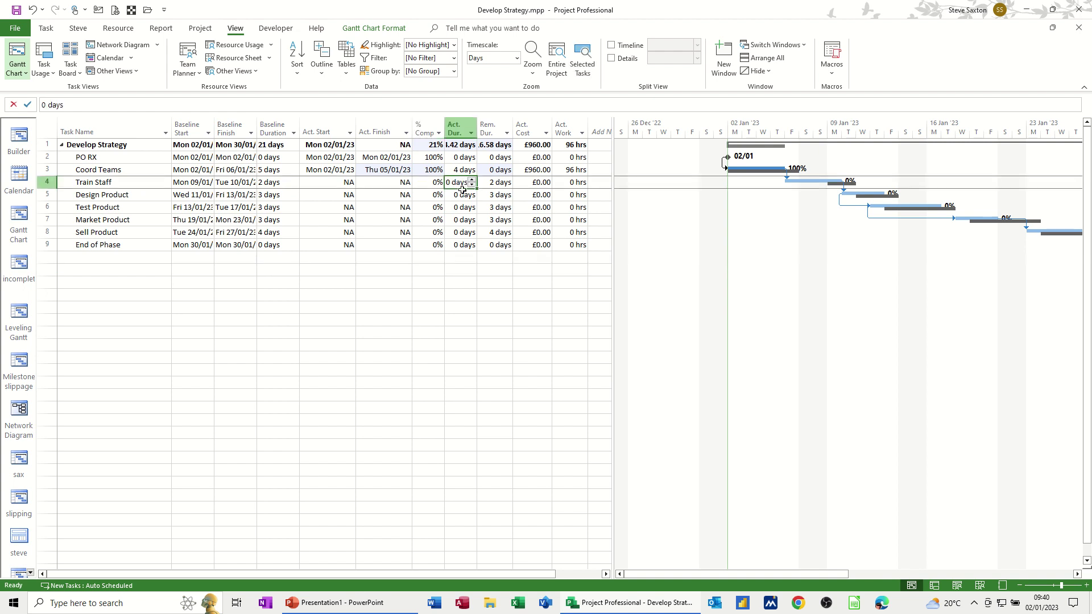
text(3)
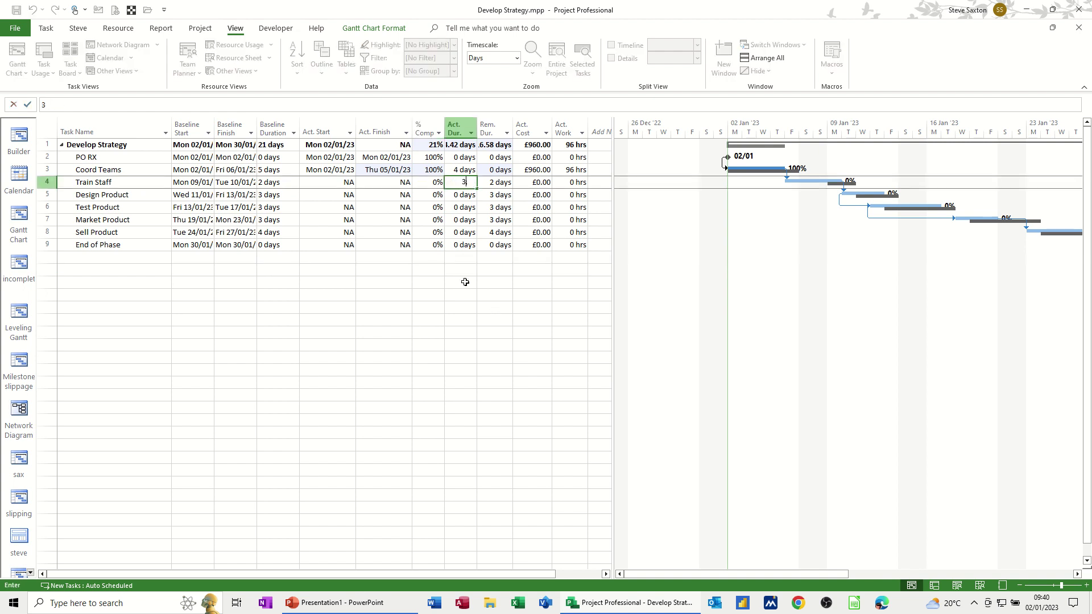
click(462, 269)
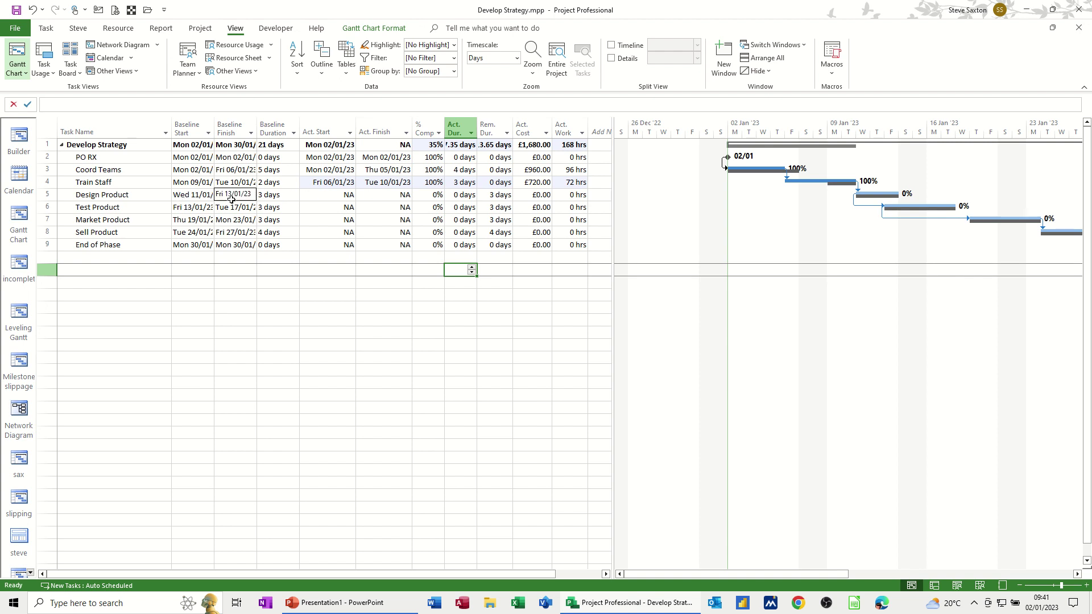
- Set the actual finish date of Design Product to Fri 20/01/23
click(393, 196)
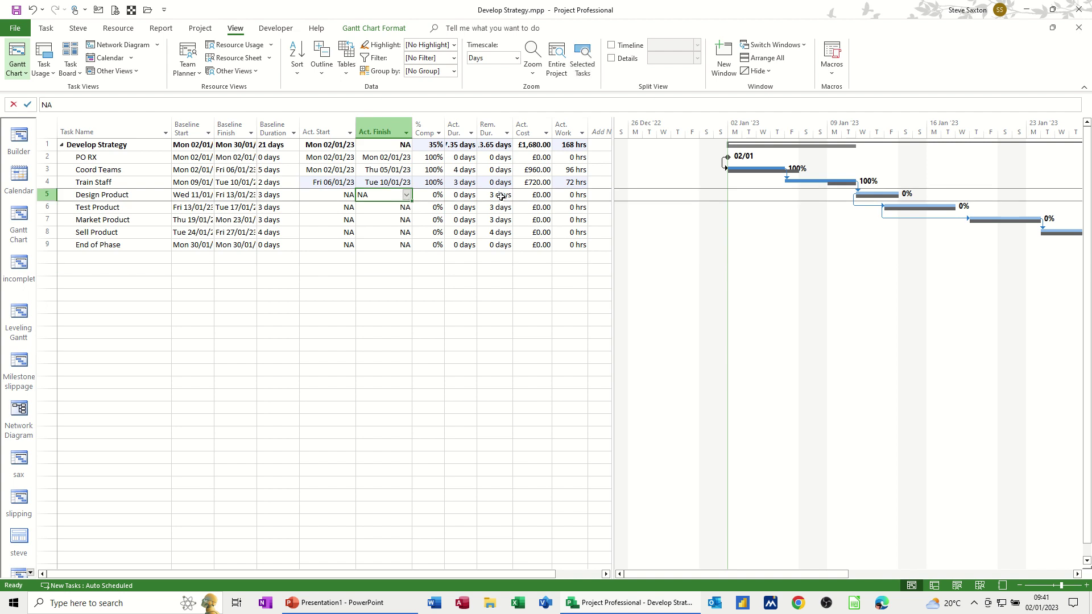
click(407, 195)
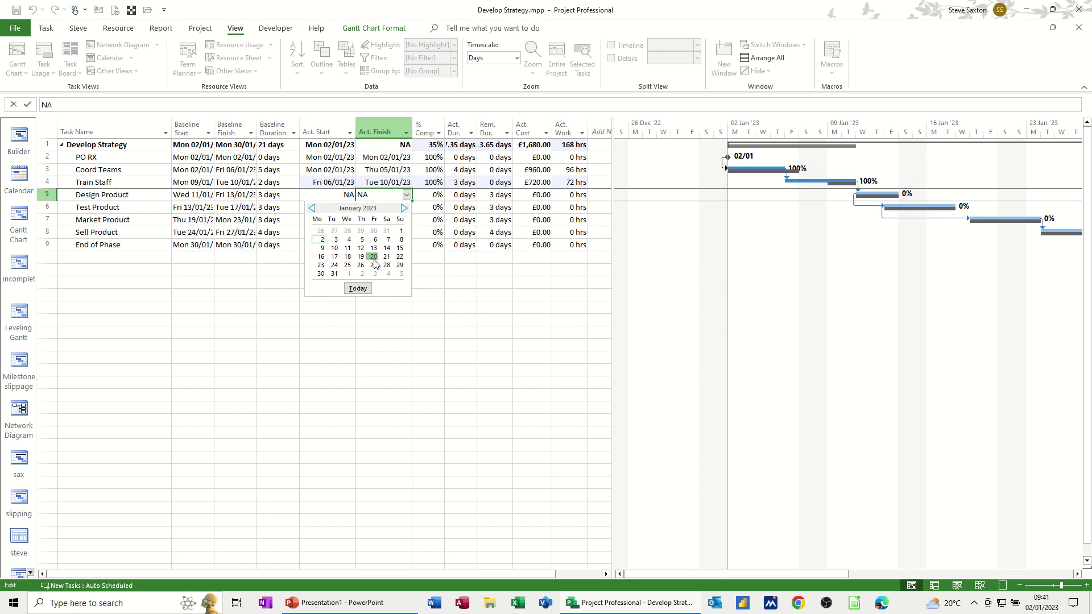
click(373, 256)
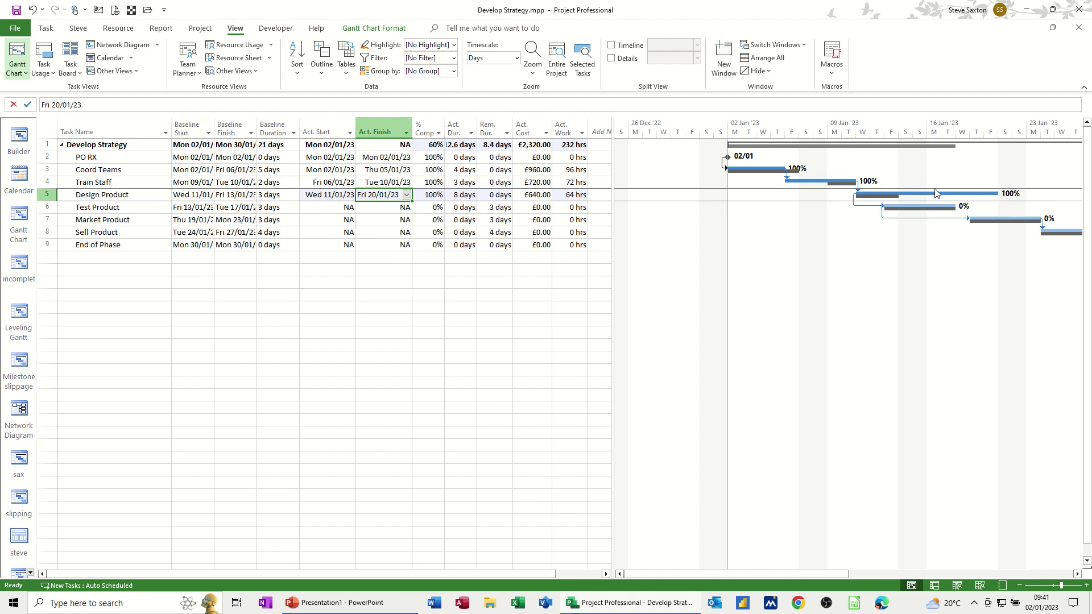
- Record an actual duration of 1 day for Test Product and set its remaining duration to 0 days
click(133, 210)
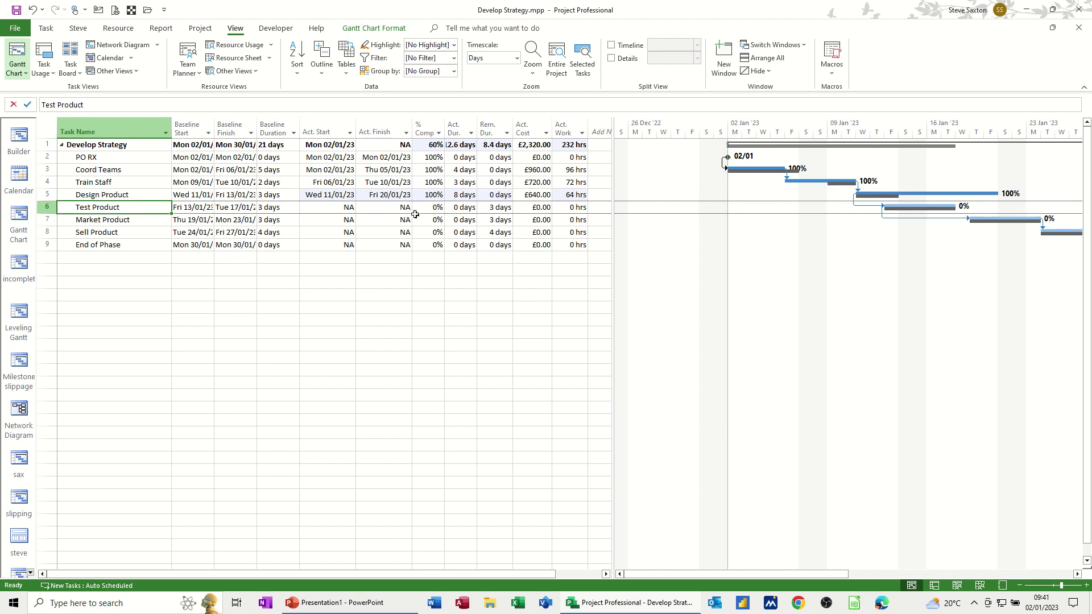
double_click(460, 209)
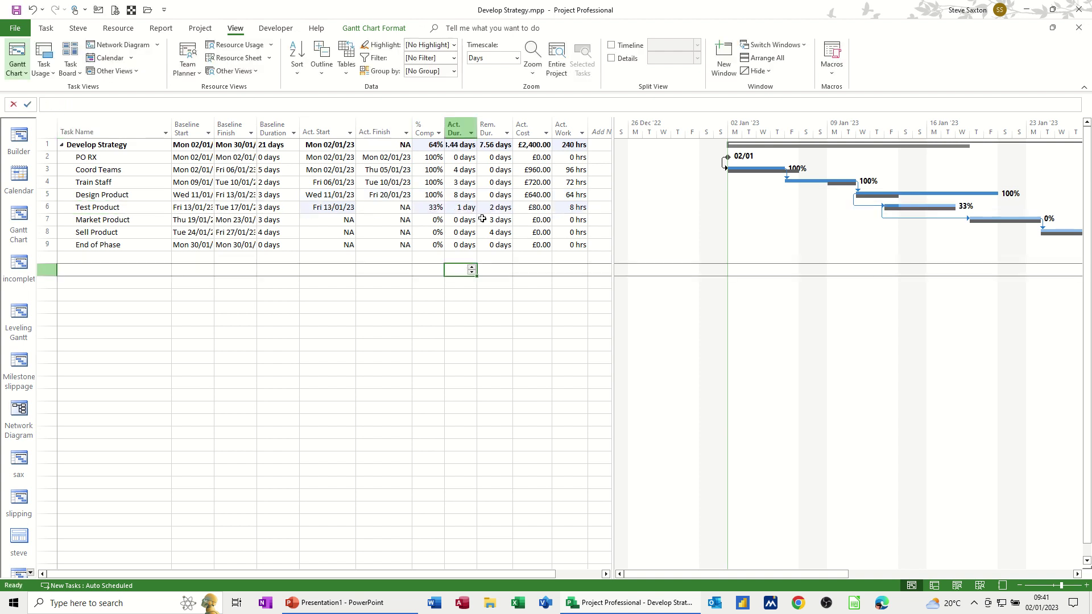
click(496, 209)
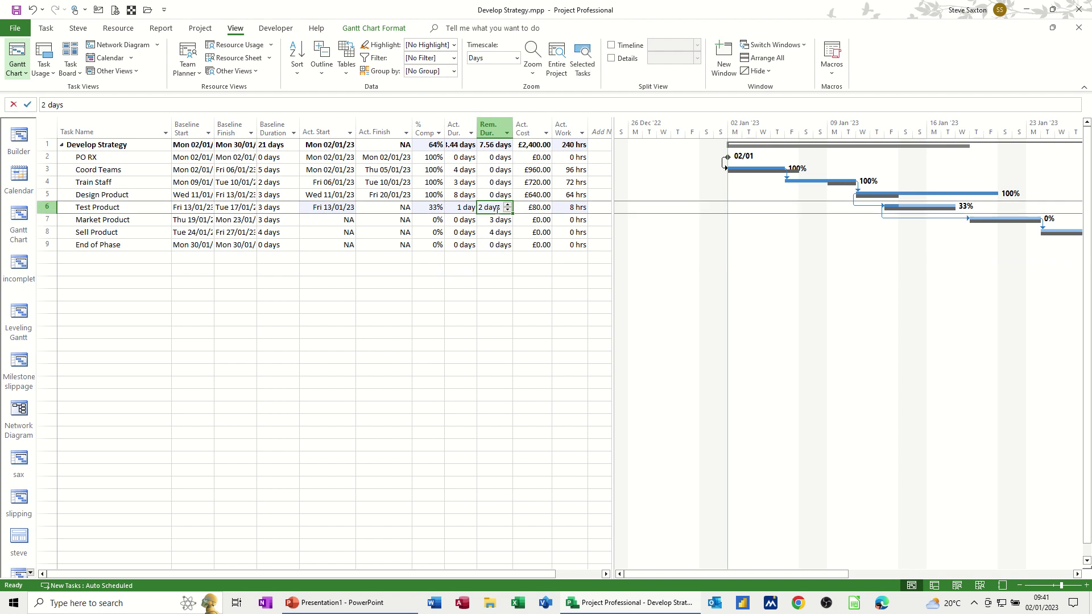
text(0)
click(438, 257)
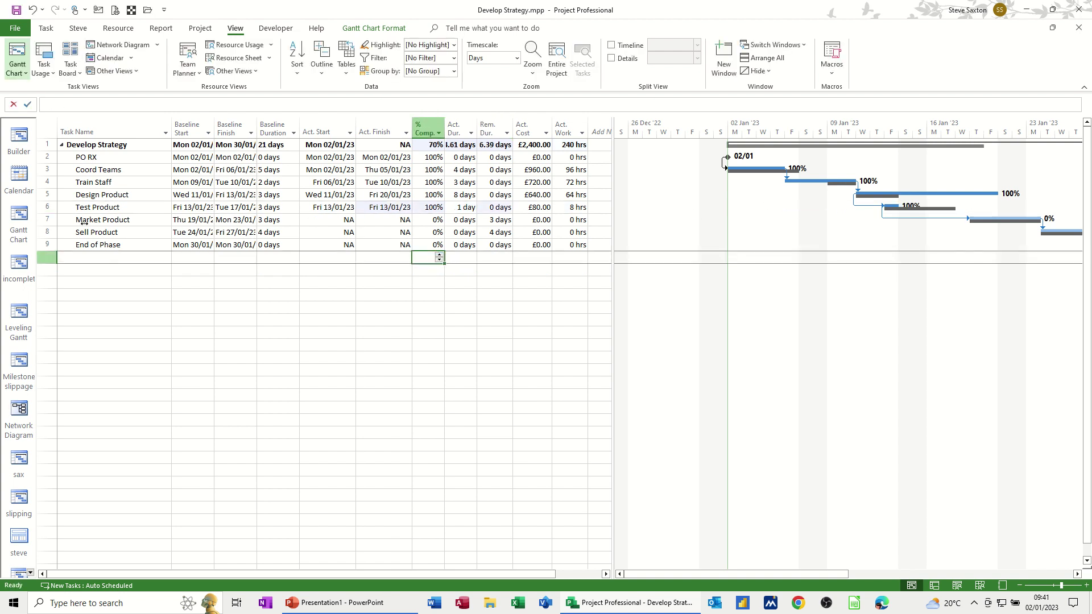
- Record an actual duration of 1 day for Market Product and reduce its remaining duration to 0 days
click(452, 220)
text(1)
click(449, 261)
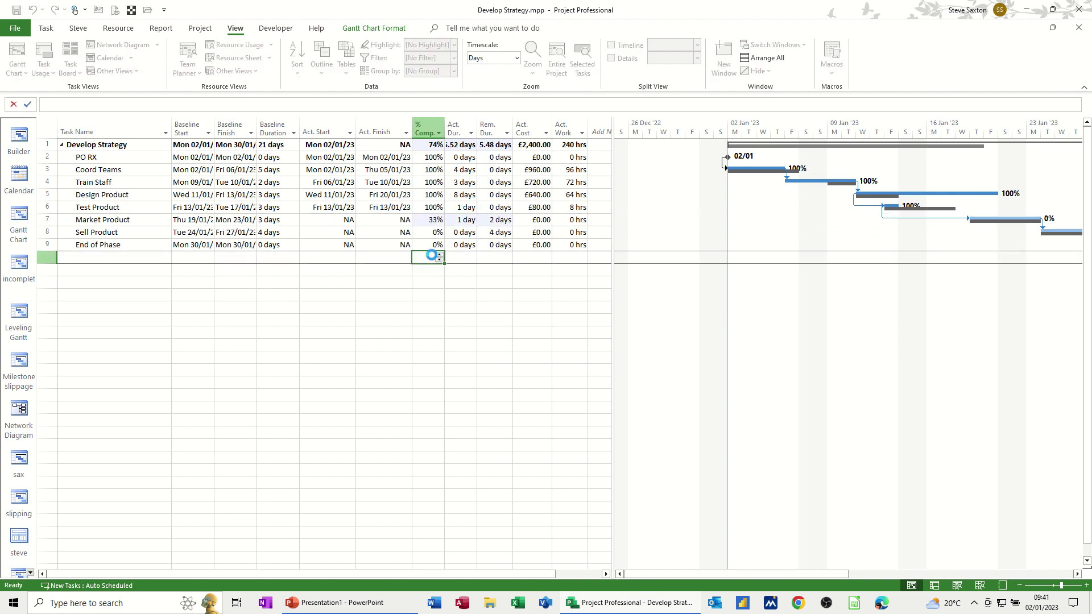
click(490, 225)
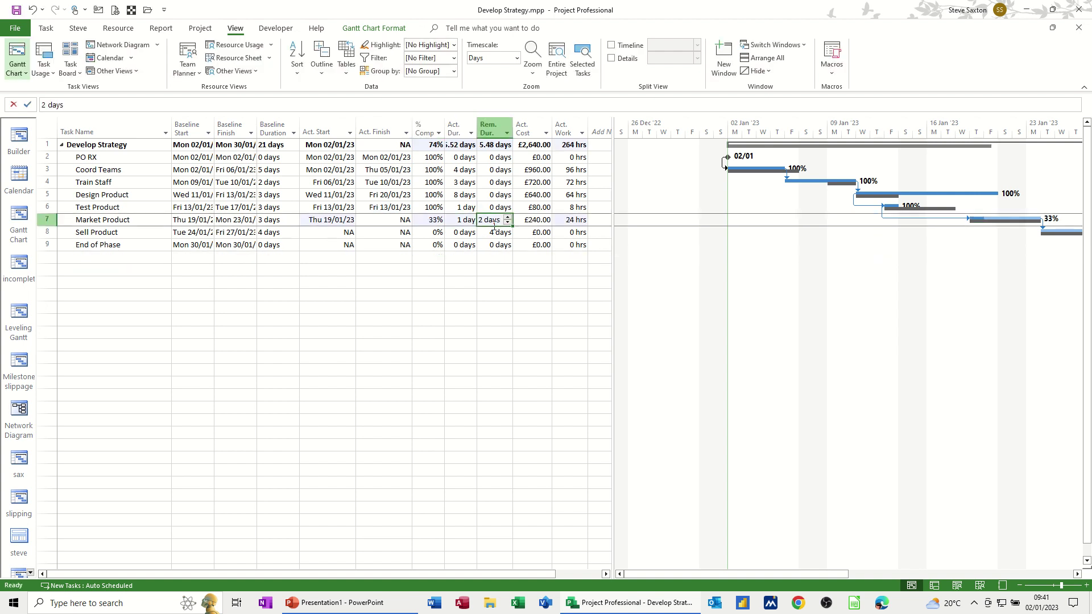
click(506, 222)
click(507, 223)
click(388, 267)
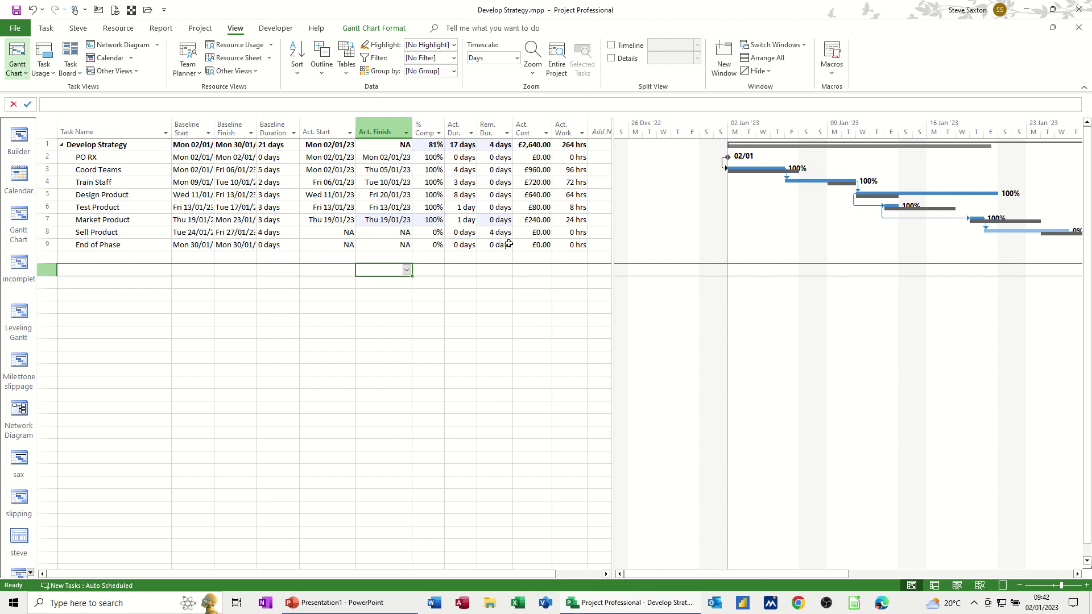
click(426, 157)
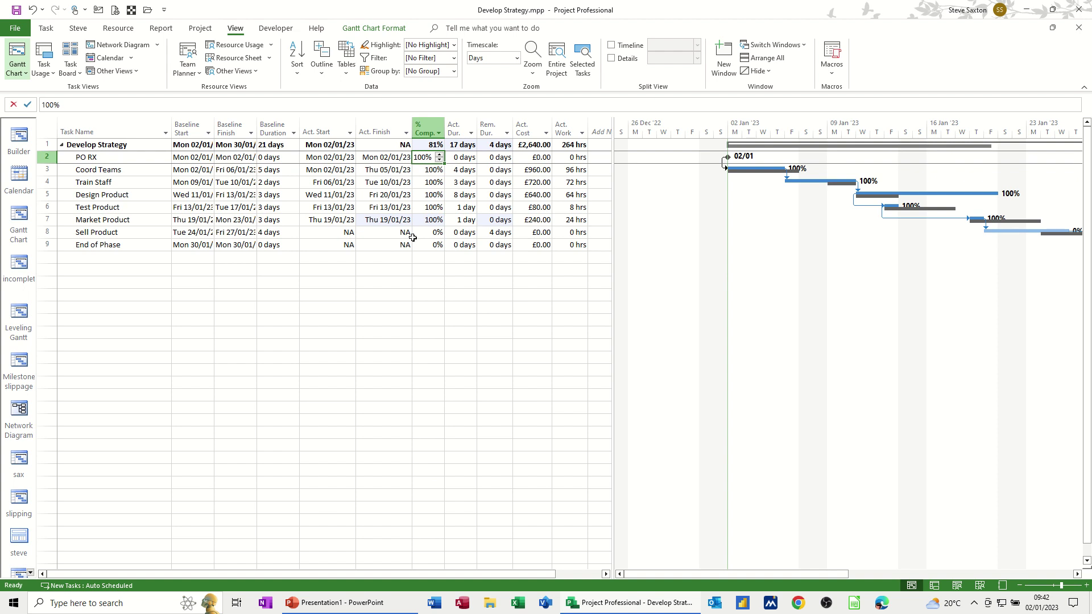
click(421, 207)
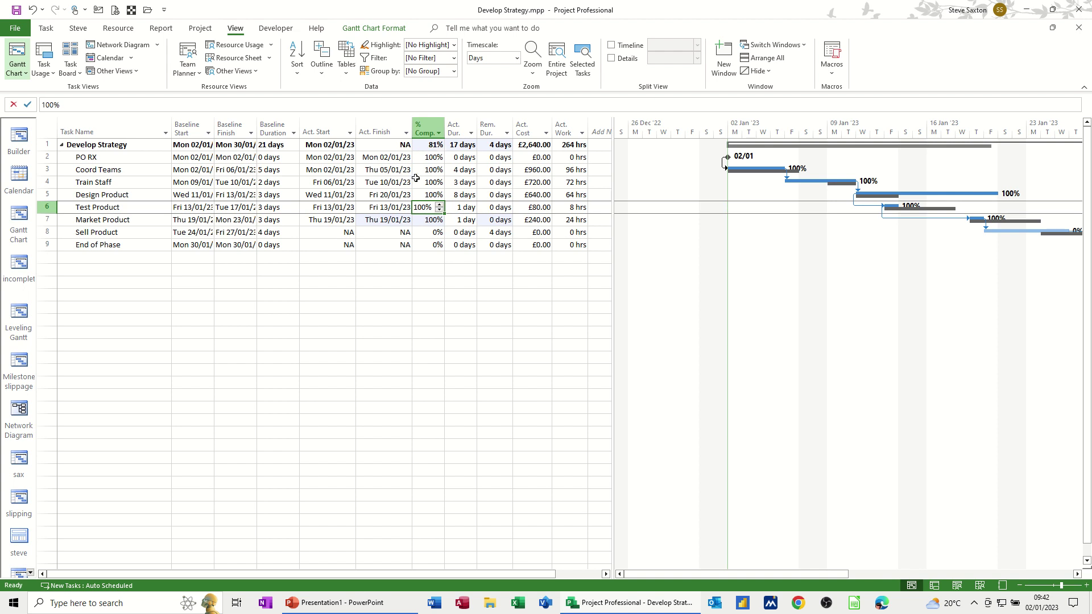
click(219, 259)
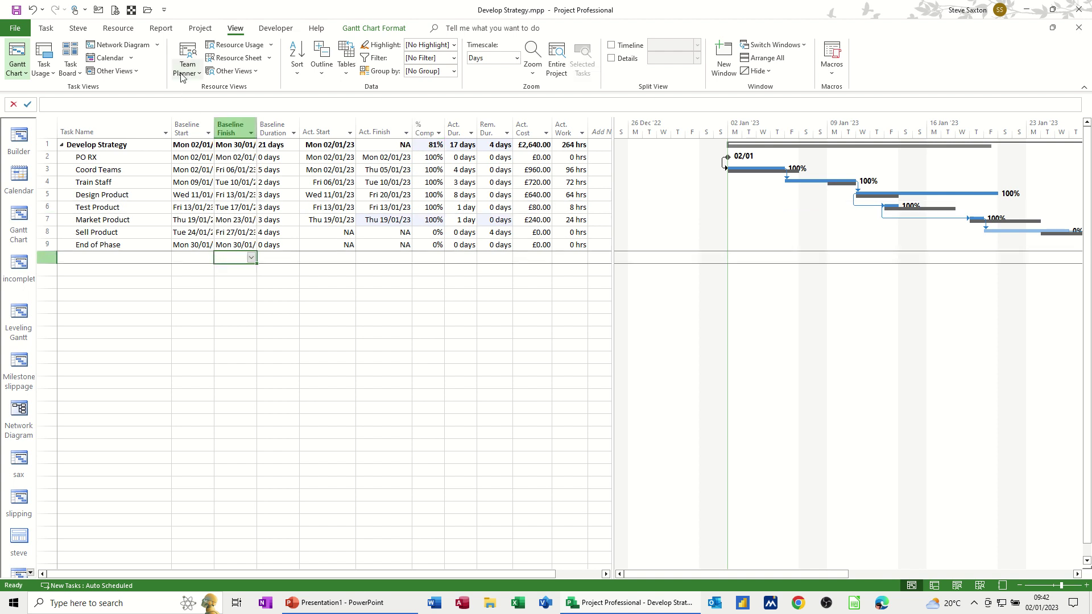
- View the Project Overview dashboard report, followed by the Cost Overview dashboard report
click(161, 29)
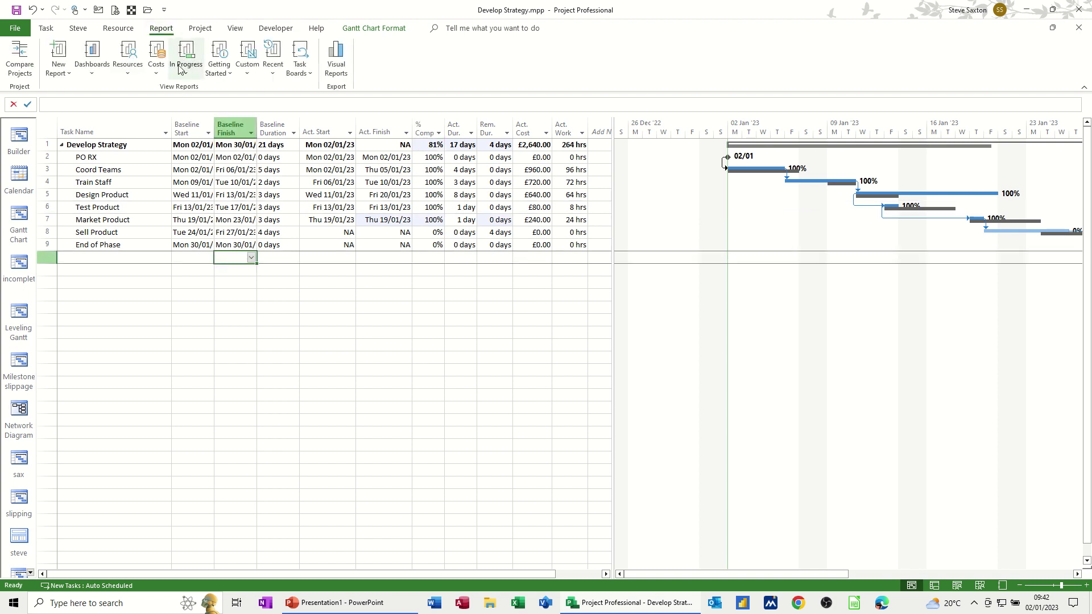
click(92, 73)
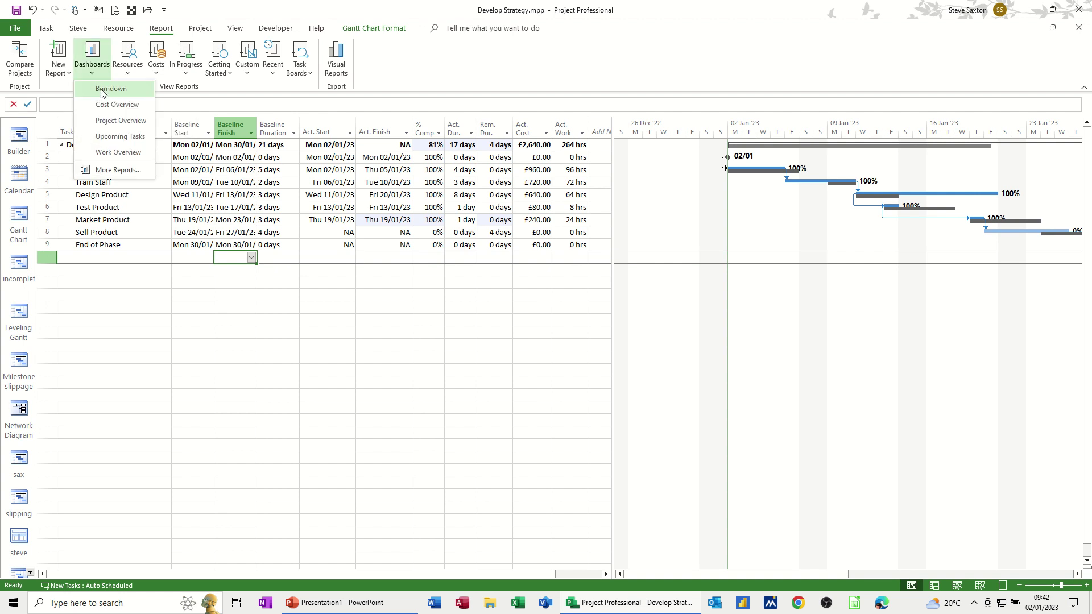
click(108, 121)
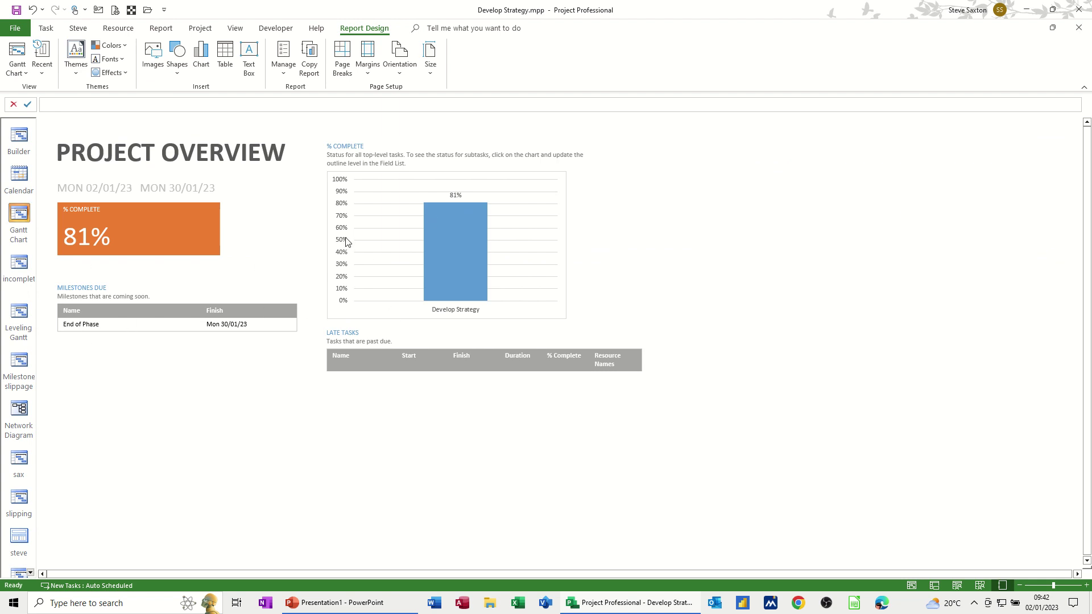
click(161, 27)
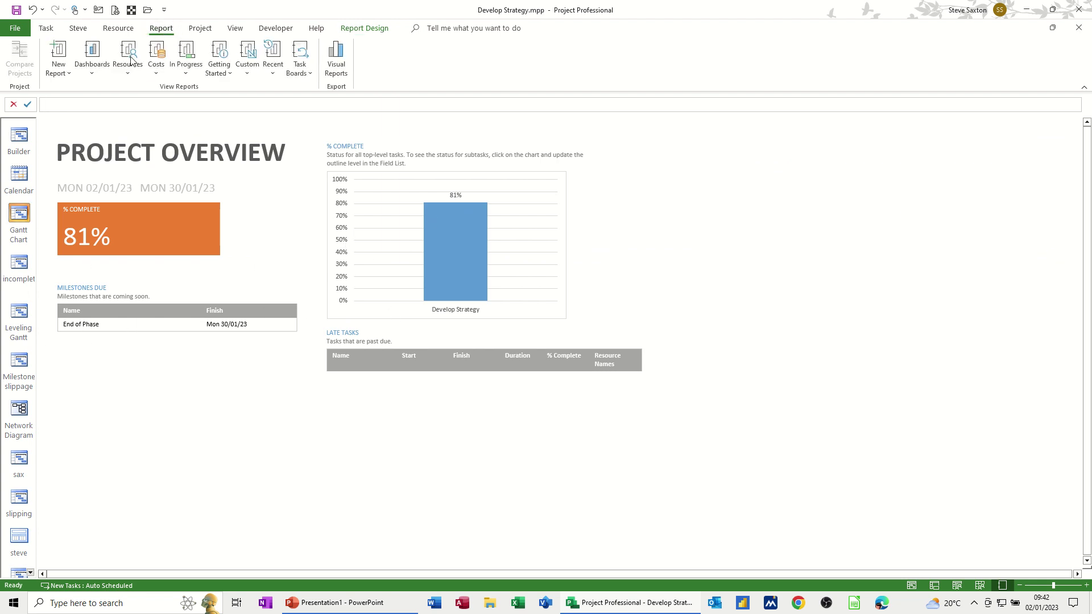
click(101, 72)
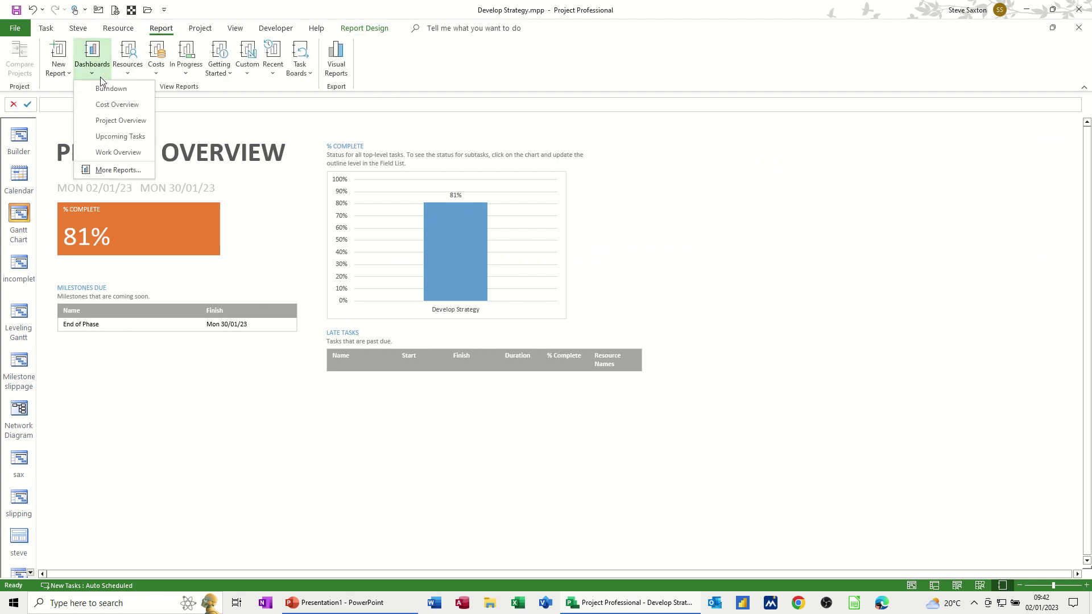
click(109, 105)
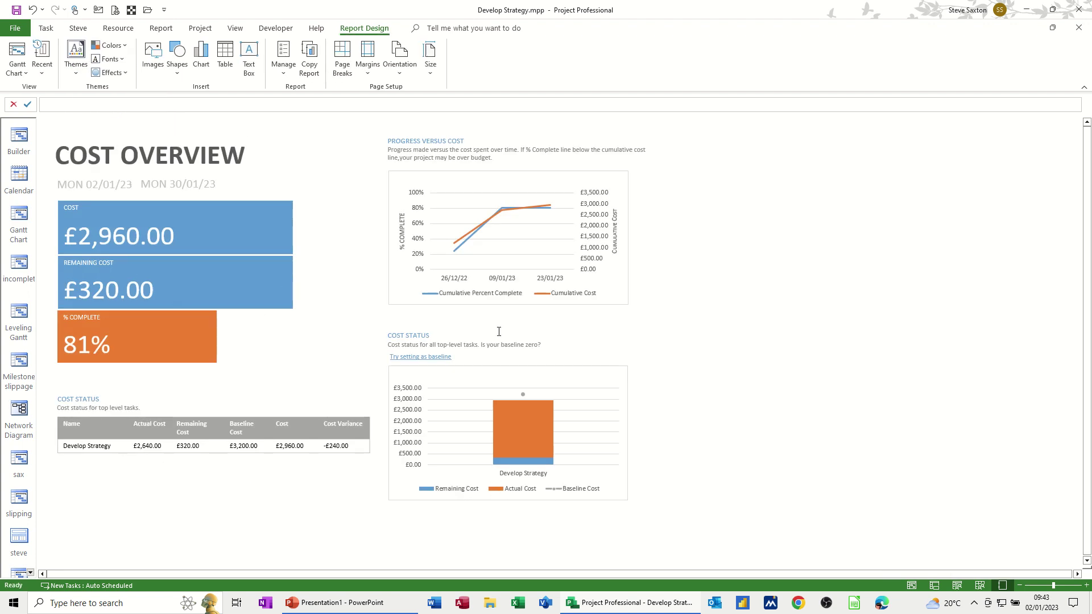
- View the Resource Overview report to examine each resource's work status
click(160, 28)
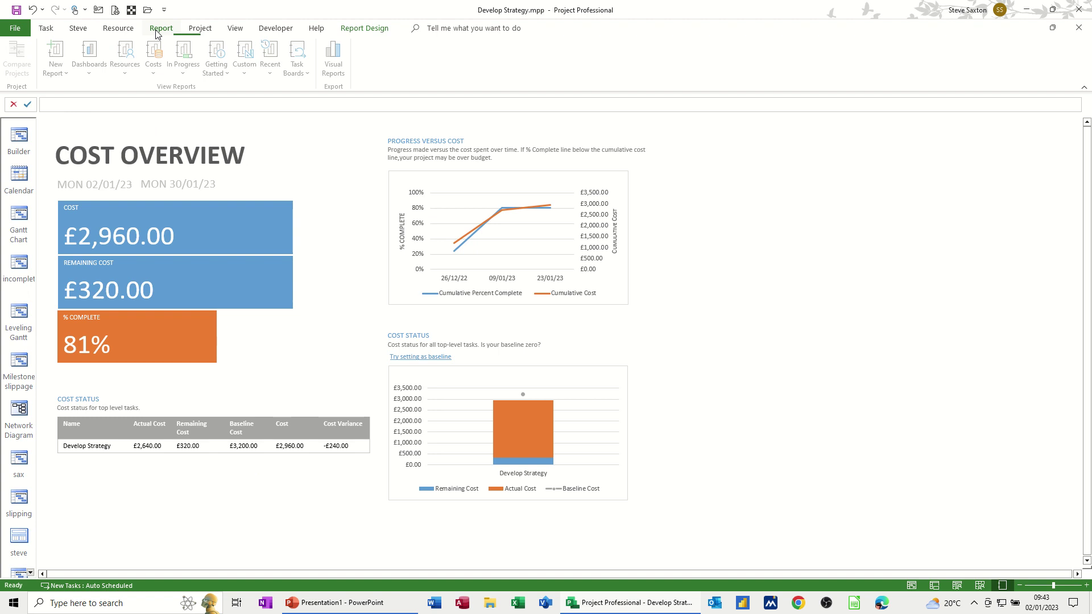
click(129, 75)
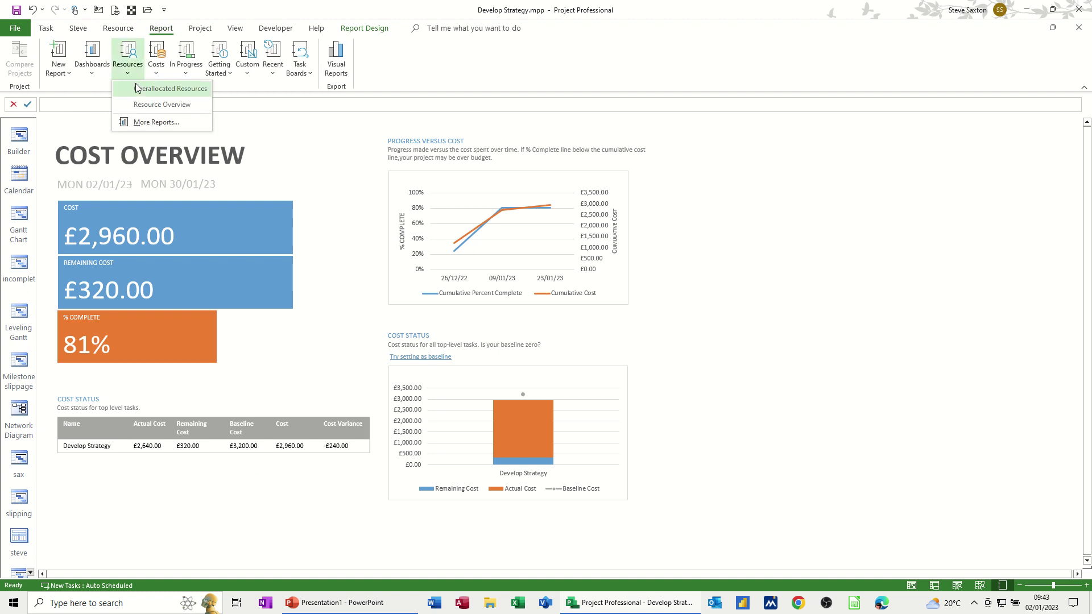
click(161, 106)
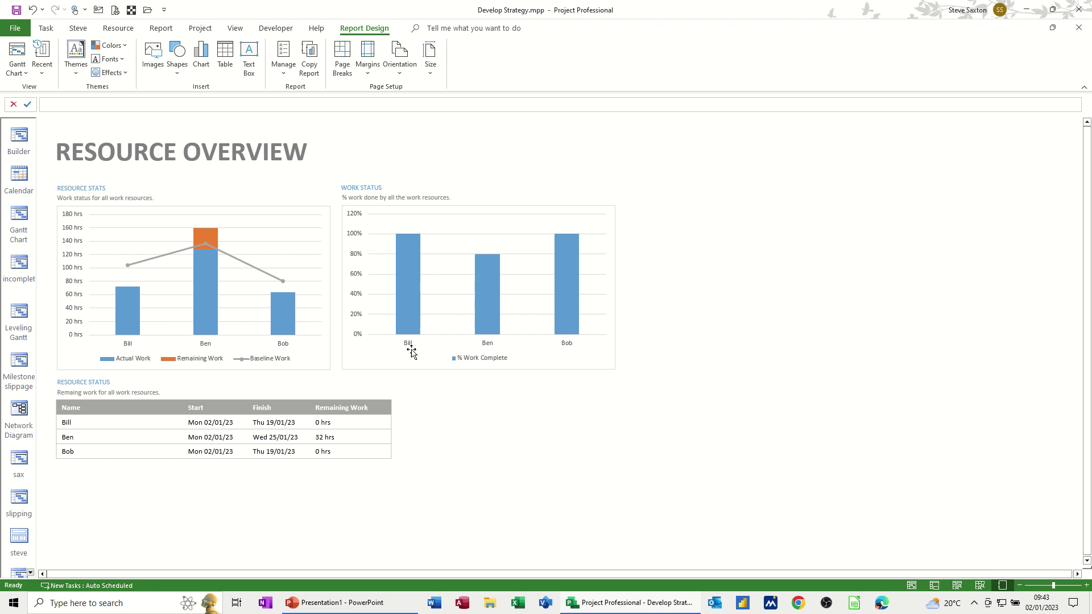
- Create a new blank report named Data
click(160, 29)
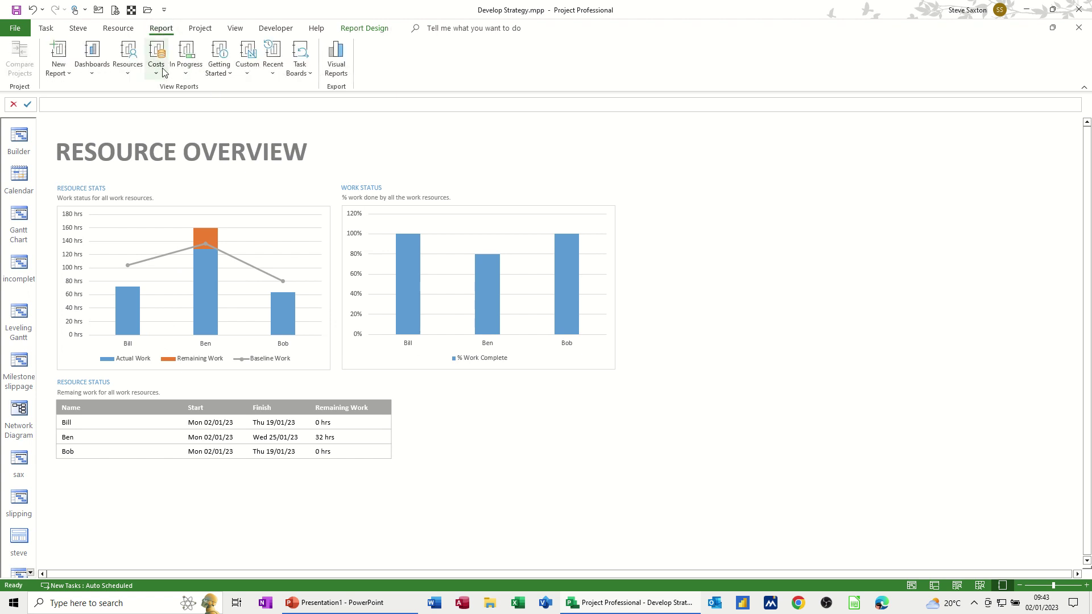
click(58, 67)
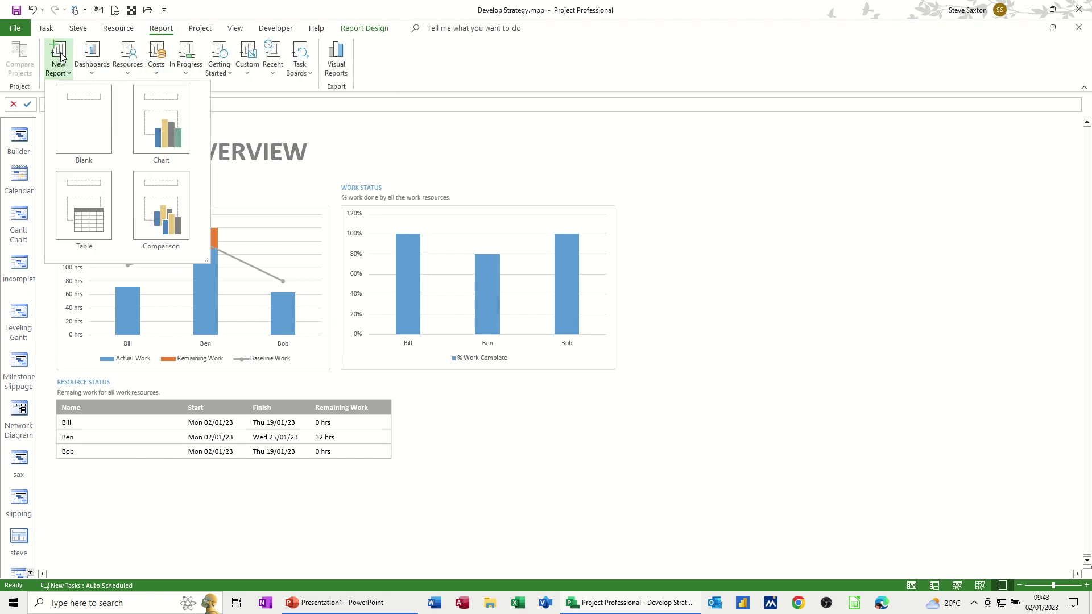
click(87, 130)
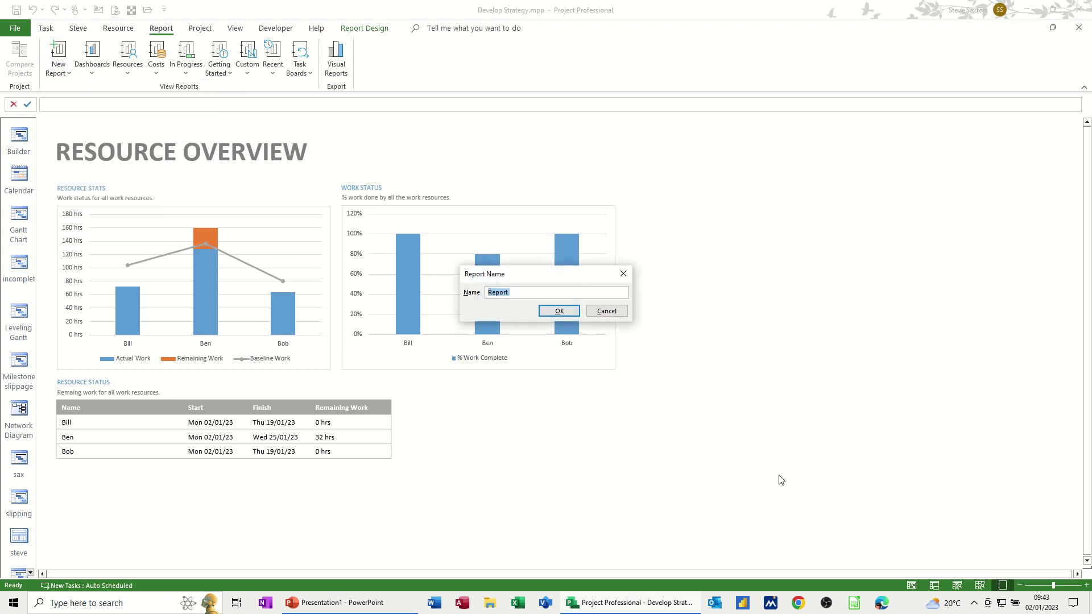
text(Data)
click(567, 316)
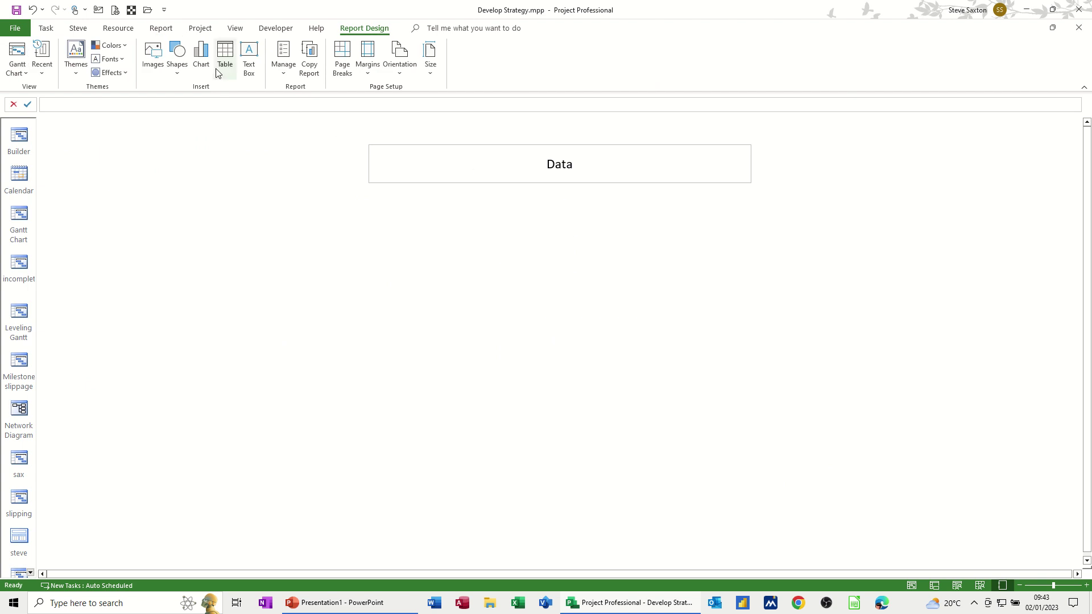
- Insert a column chart of actual, remaining and total work and move it up and left, just below the report title
click(201, 54)
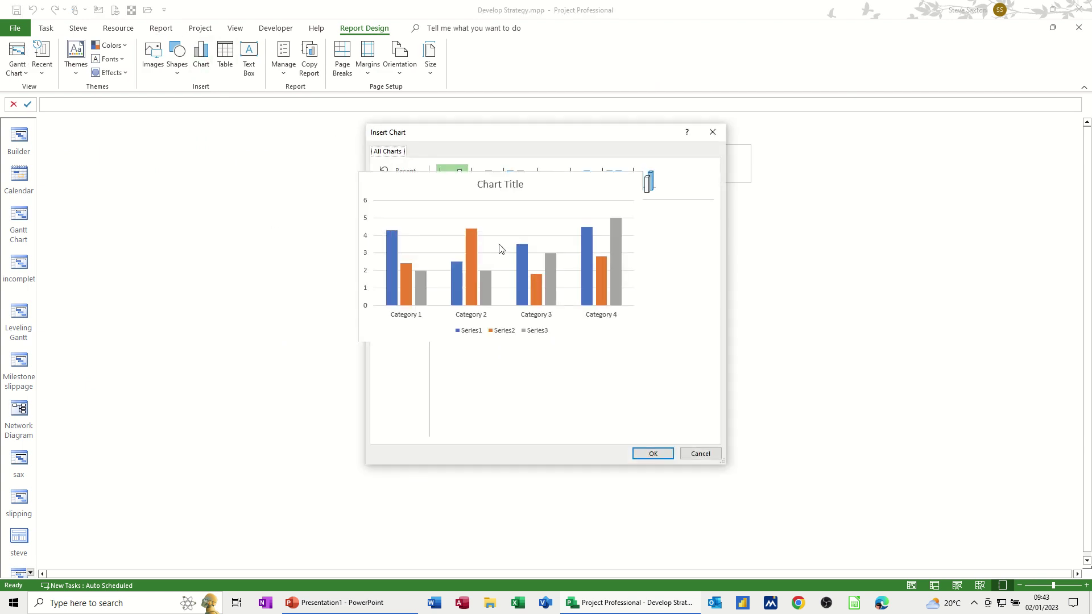
double_click(480, 238)
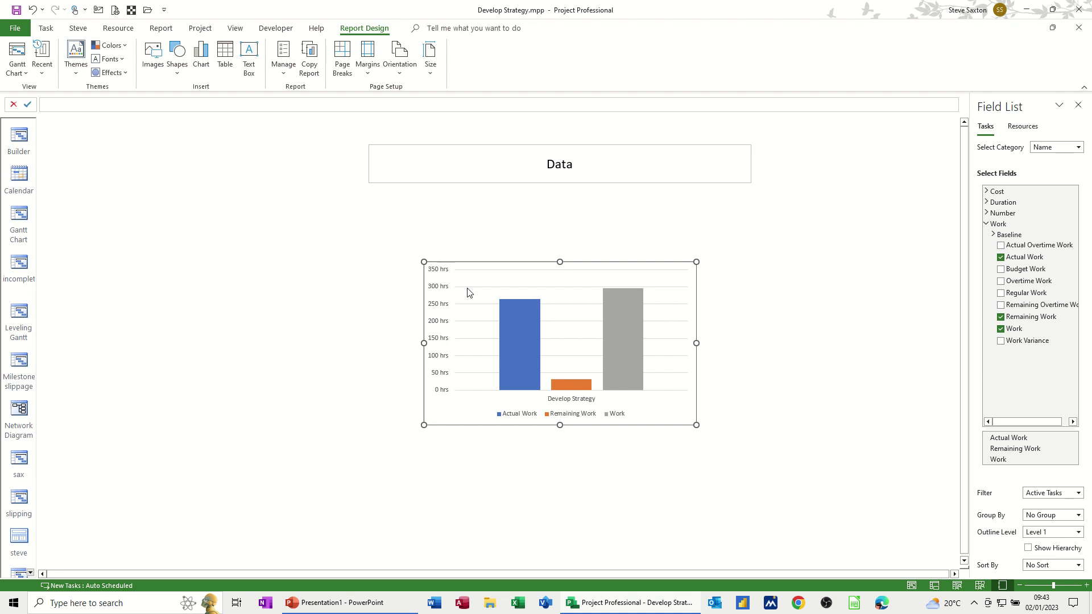
drag(503, 262, 273, 211)
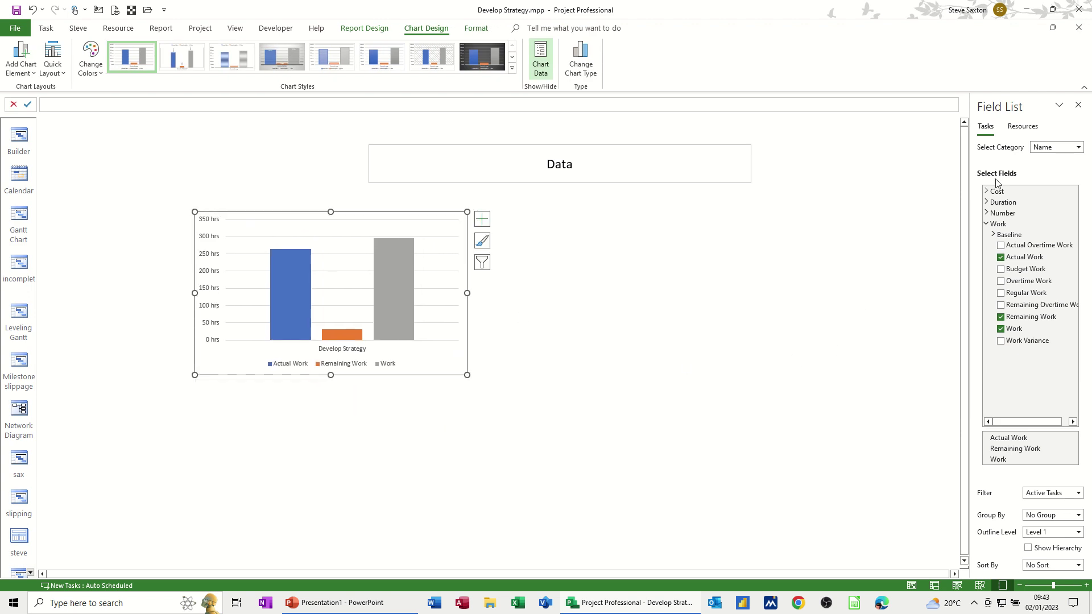
- Set the chart's outline level to All Subtasks and move the chart to the left side of the report
drag(967, 220, 814, 222)
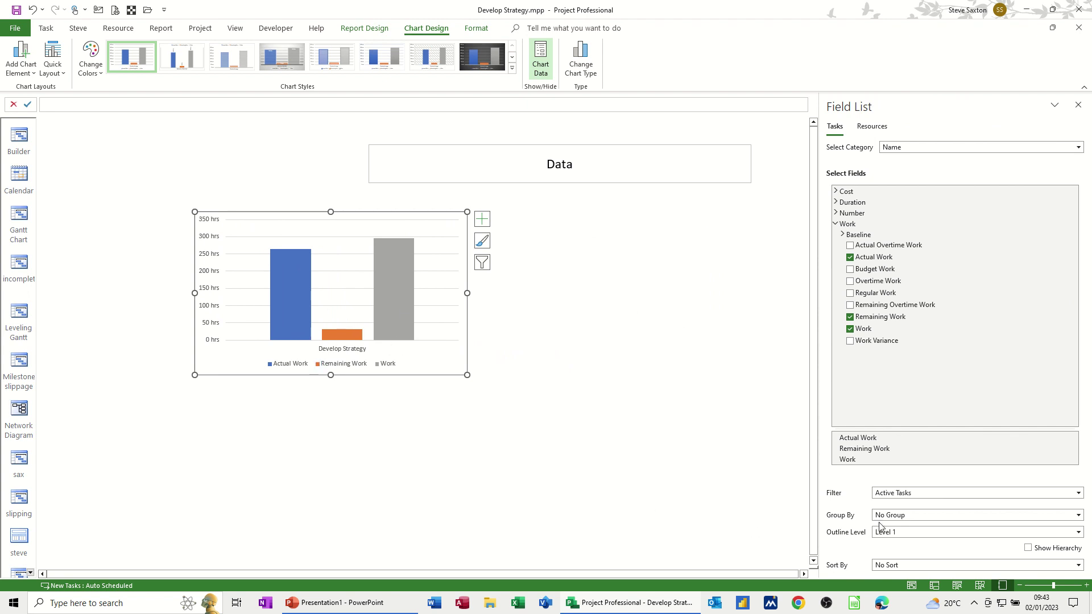
click(920, 499)
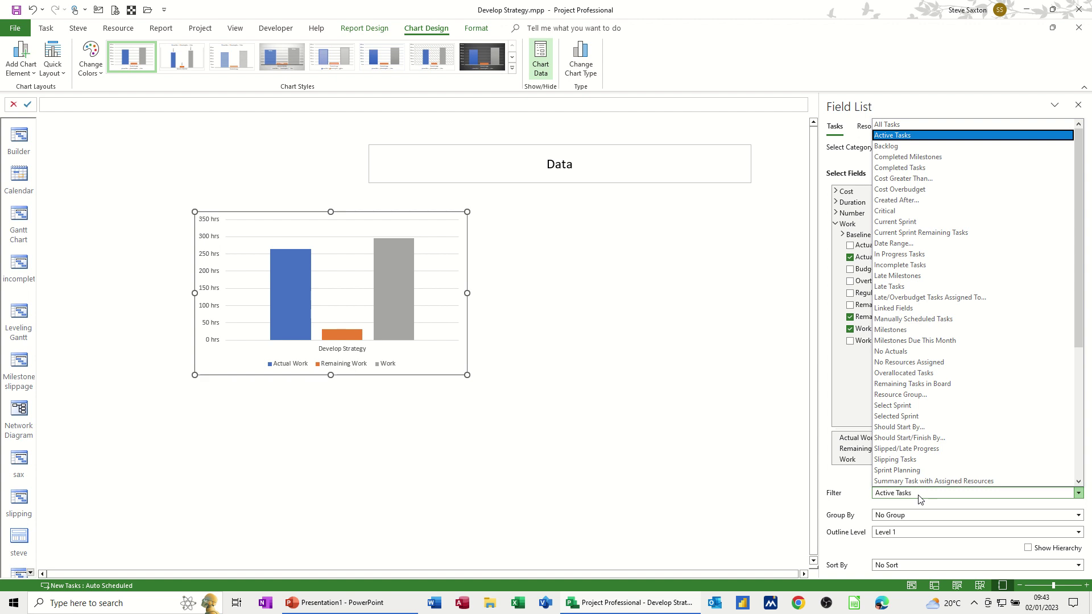
click(920, 500)
click(911, 517)
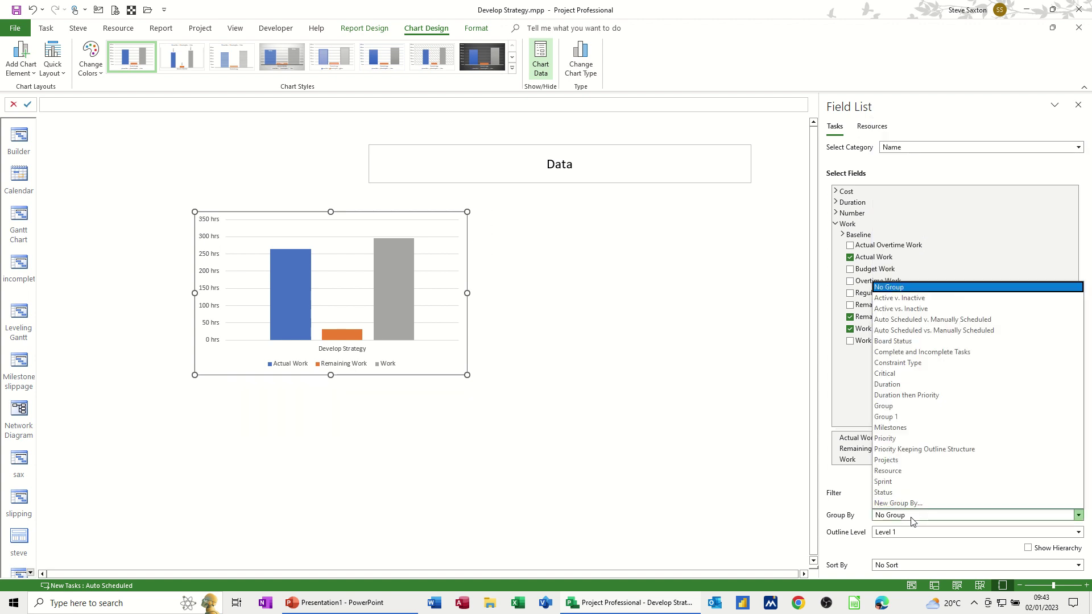
click(912, 519)
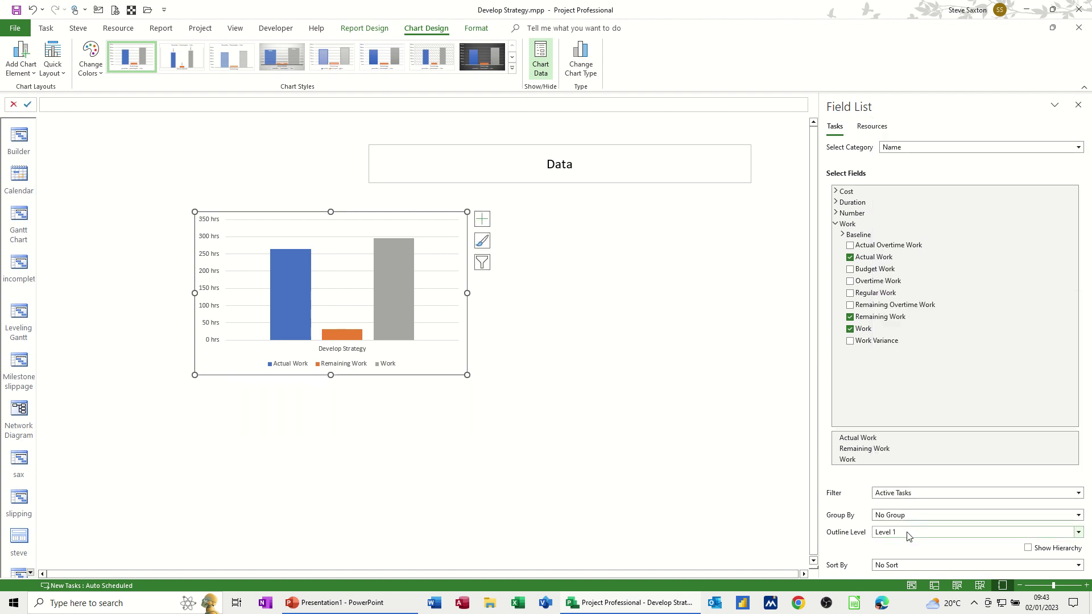
click(907, 534)
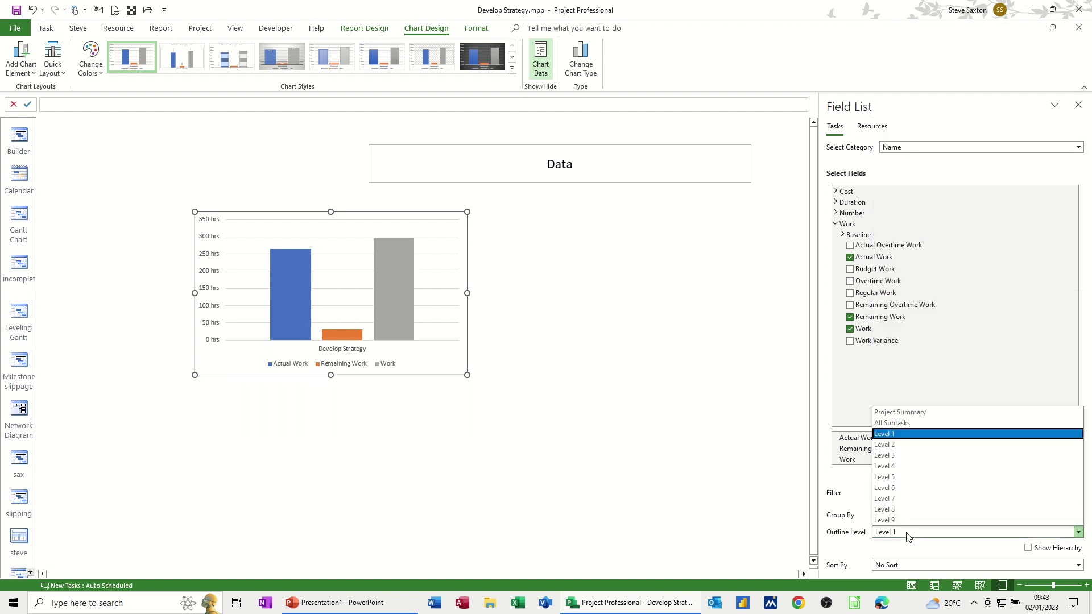
click(904, 427)
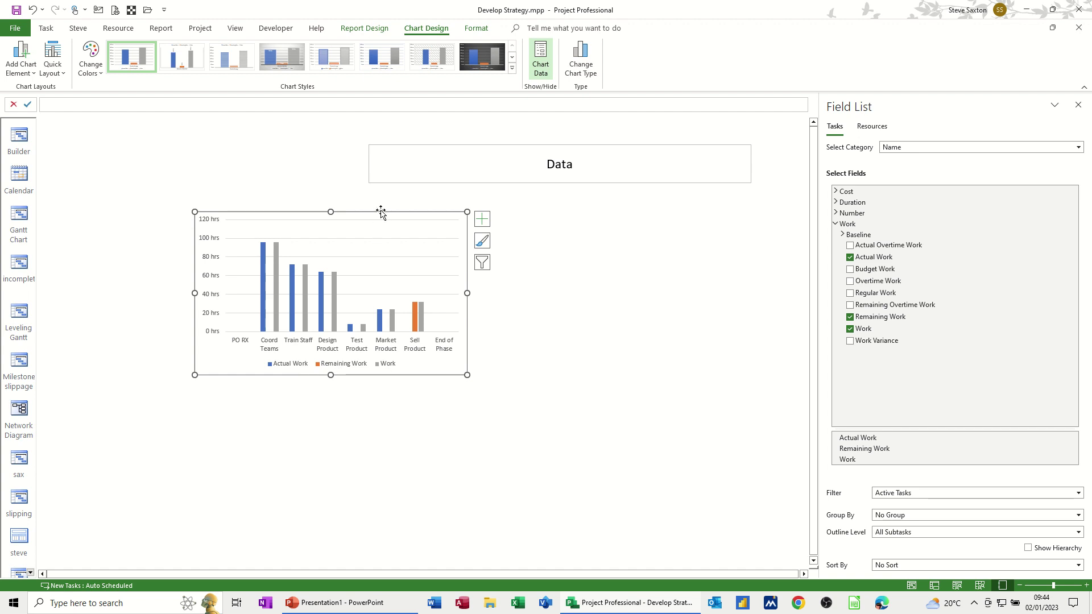
drag(380, 211, 250, 205)
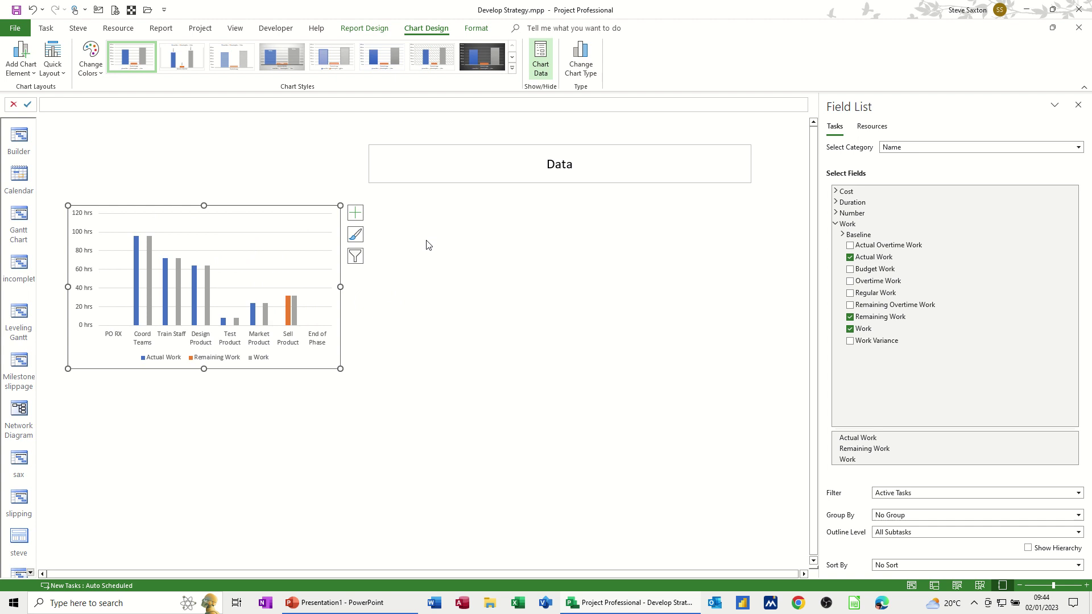
click(407, 223)
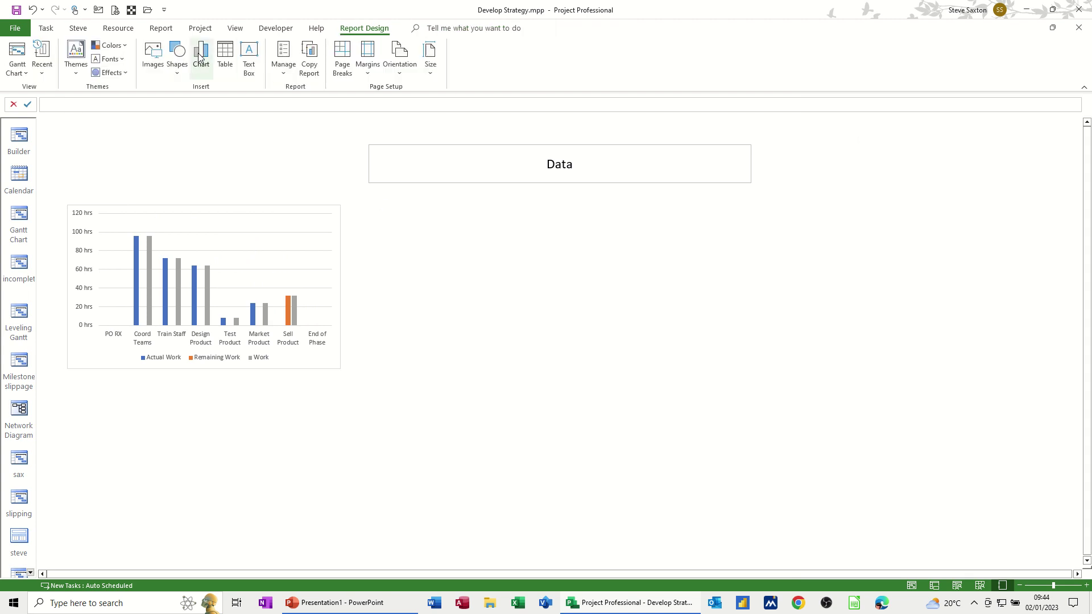
- Insert a second column chart with the default work fields and place it immediately right of the subtask chart
click(200, 57)
double_click(463, 268)
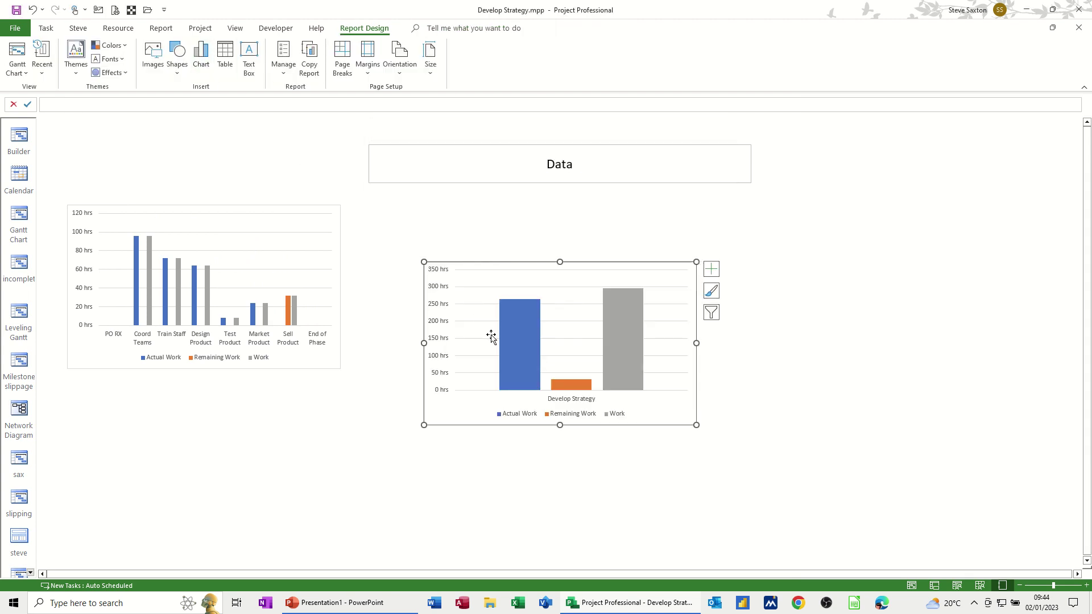
drag(507, 271, 436, 212)
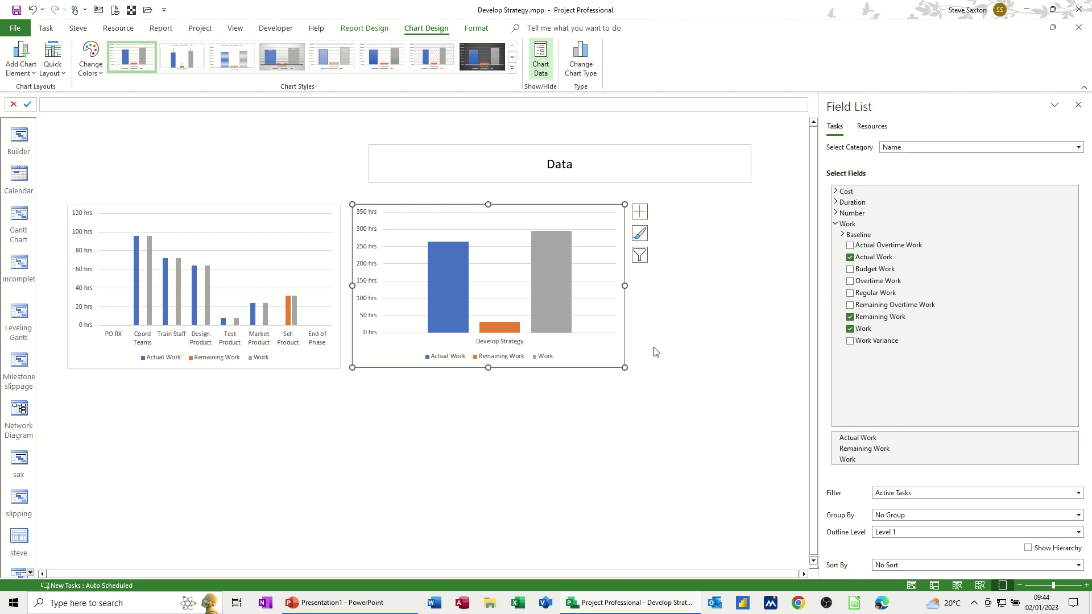
click(667, 326)
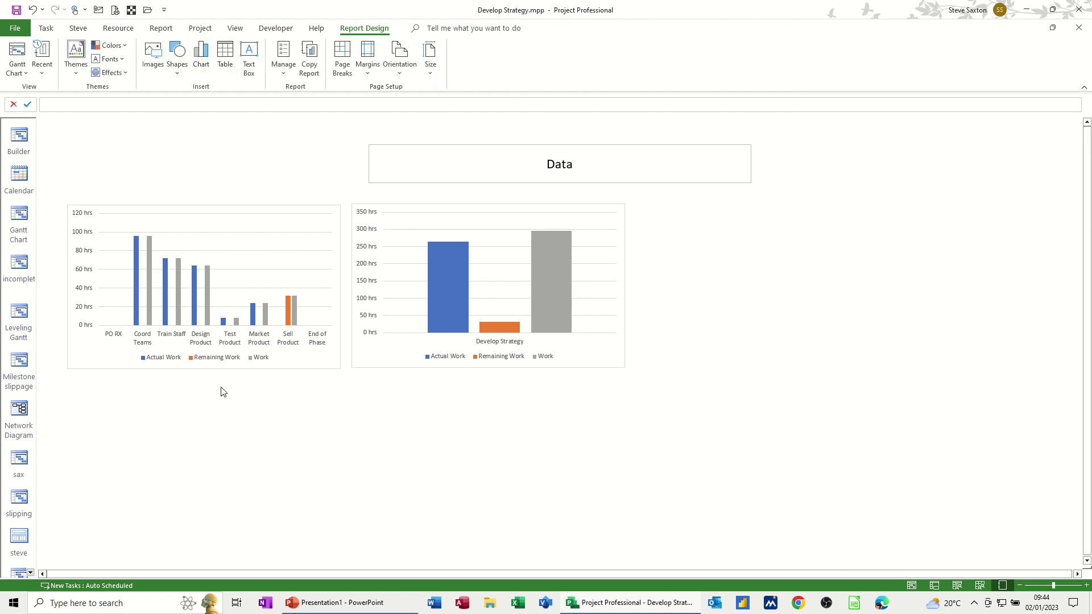
- Insert a third column chart, switch its data to Resources, and align it directly beneath the subtask chart
click(201, 54)
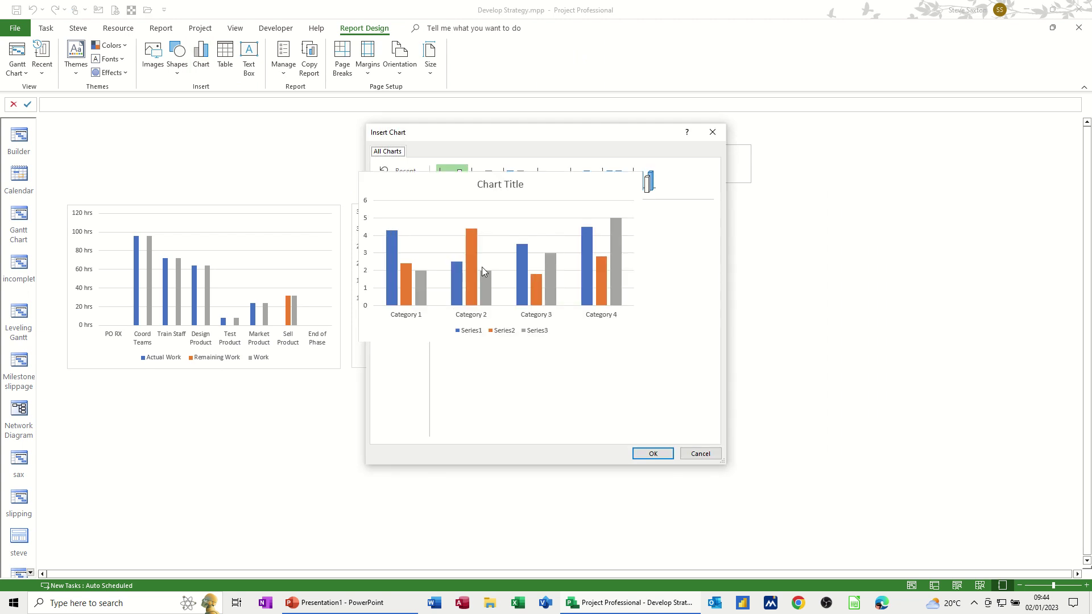
double_click(489, 268)
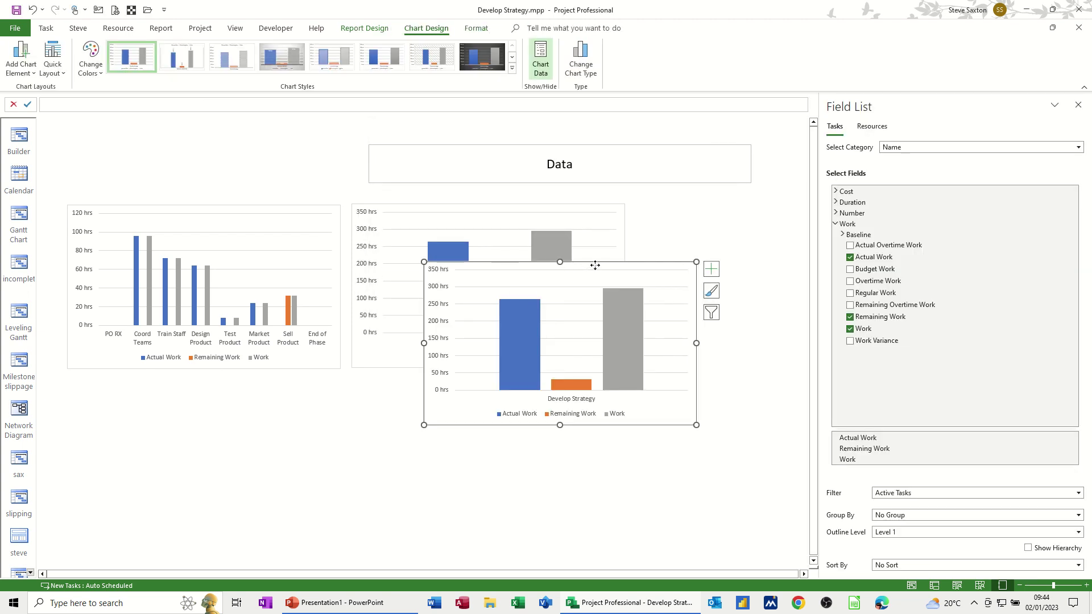
drag(595, 265, 277, 384)
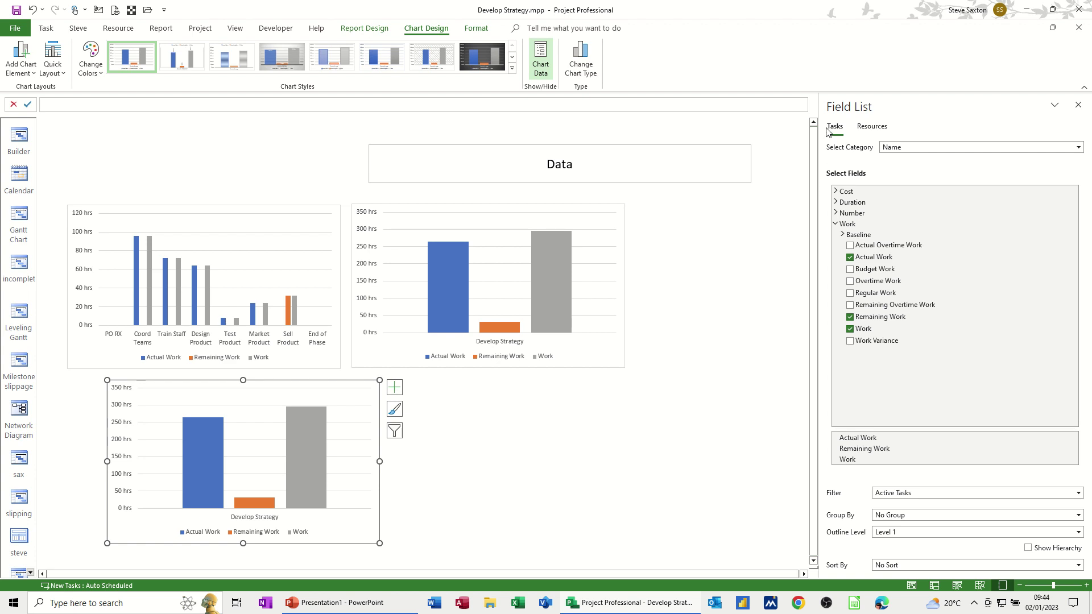
click(872, 126)
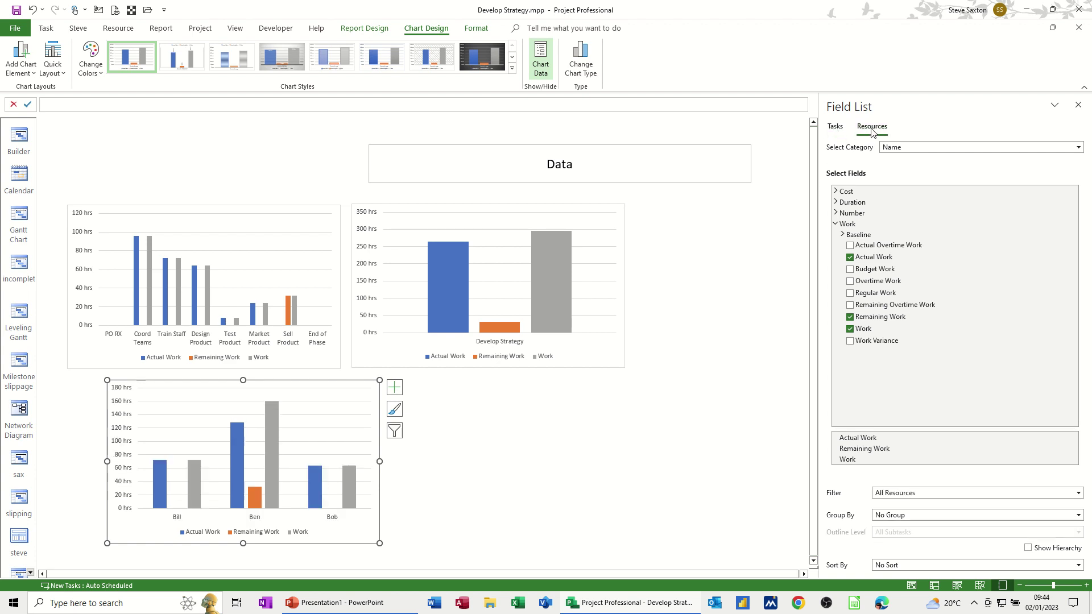
drag(336, 383, 292, 378)
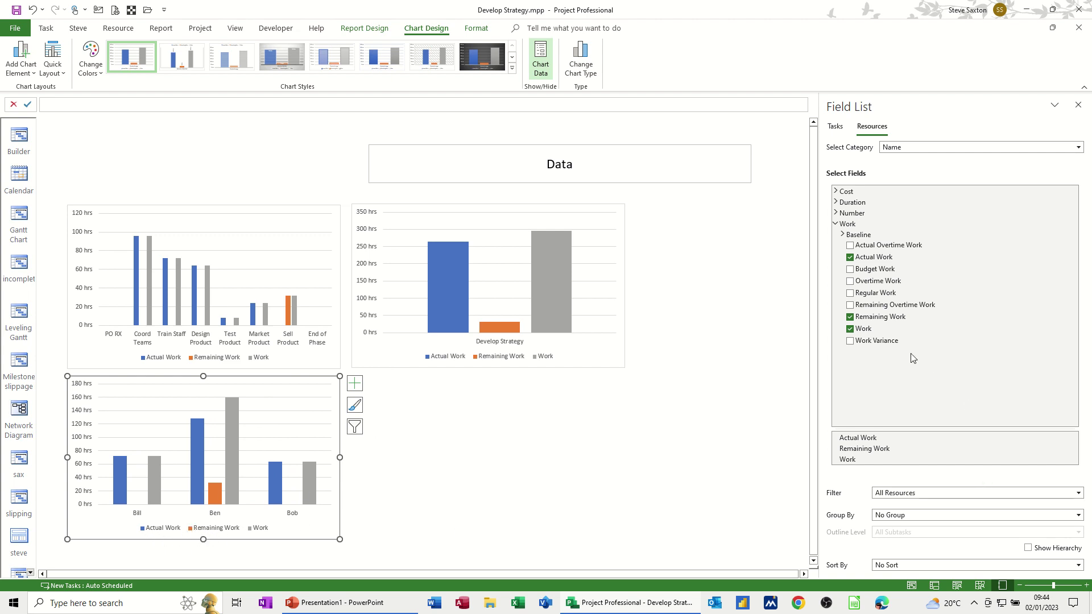
- Add the Baseline Work field to the resource chart alongside actual, remaining and total work
click(844, 235)
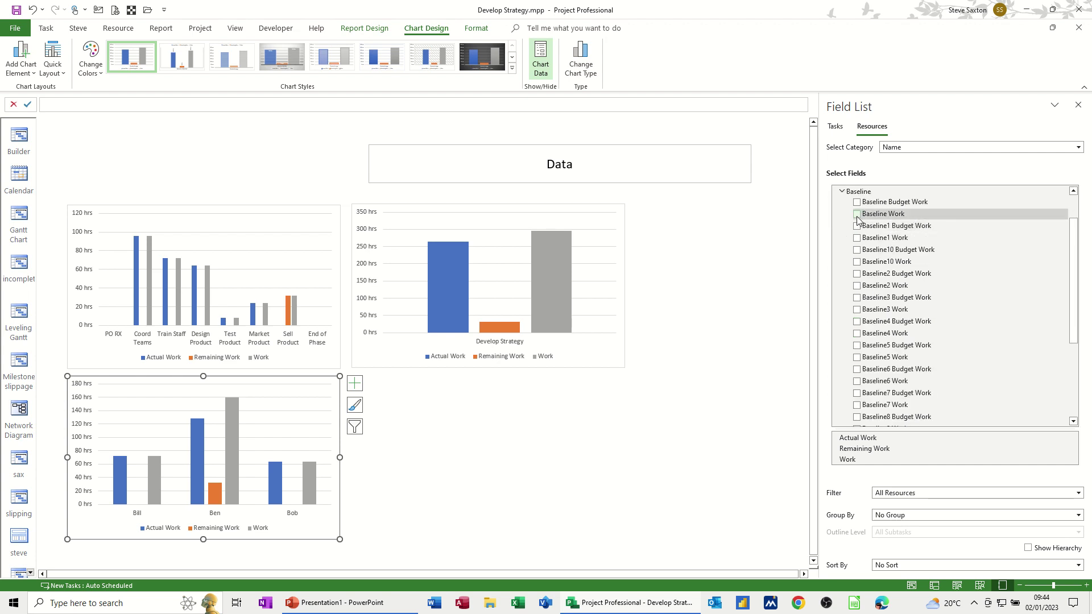
click(857, 215)
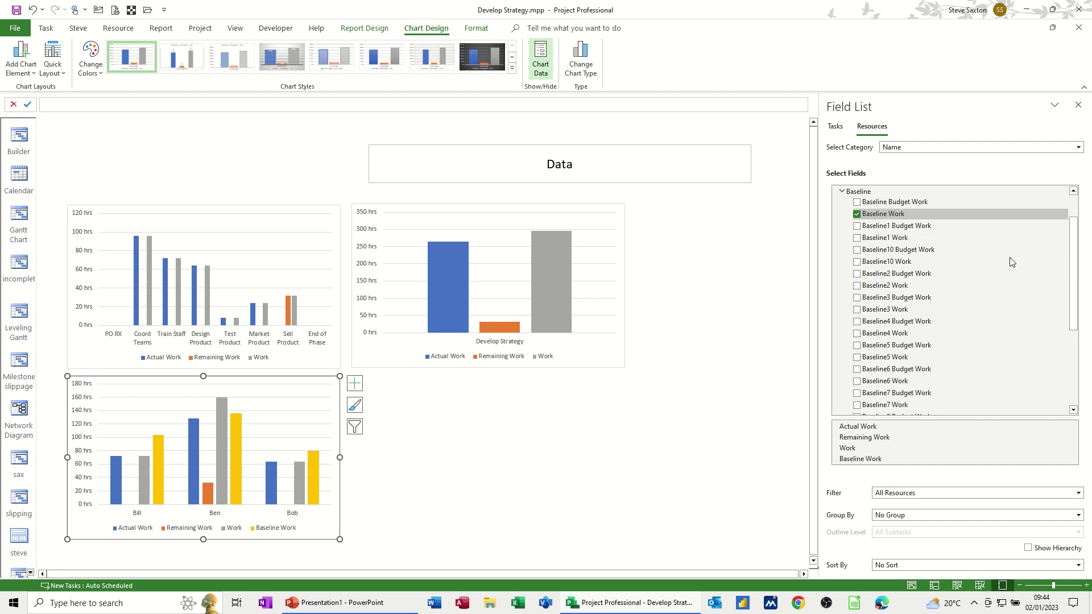
drag(1073, 272, 1079, 244)
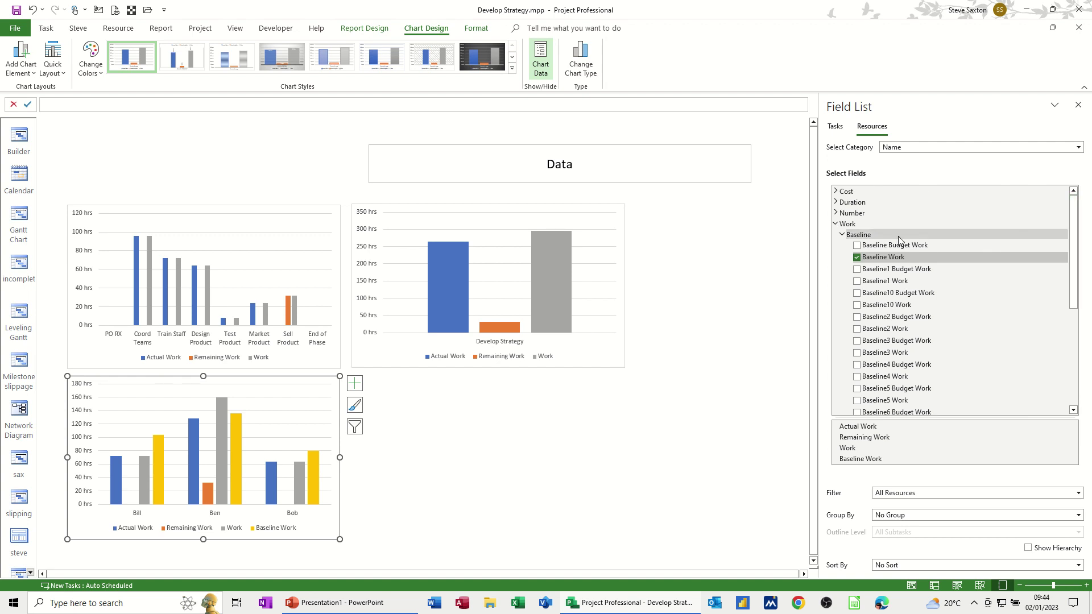
click(844, 235)
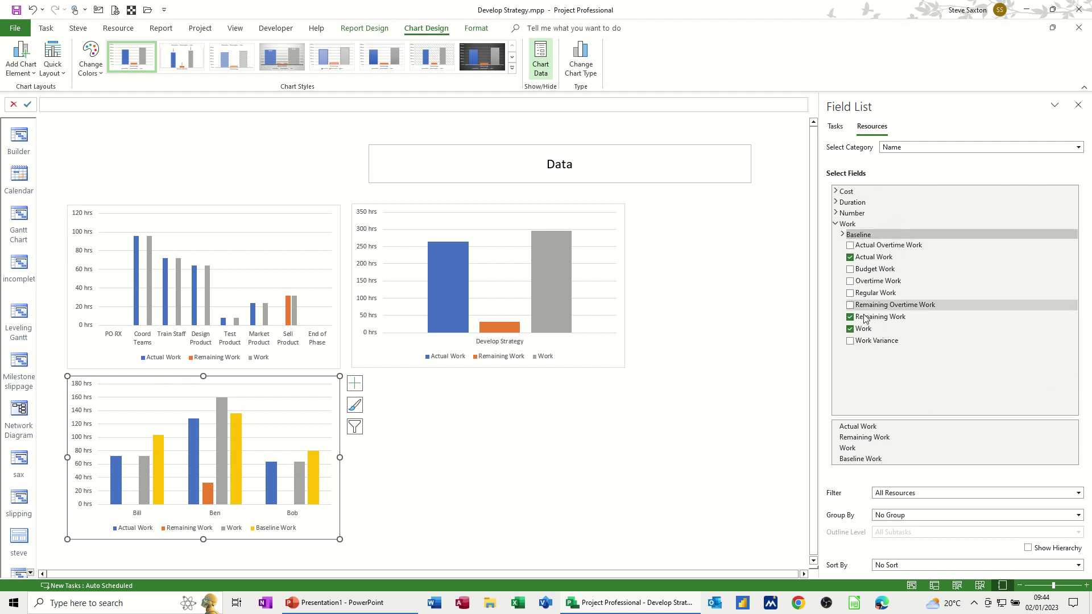
click(407, 387)
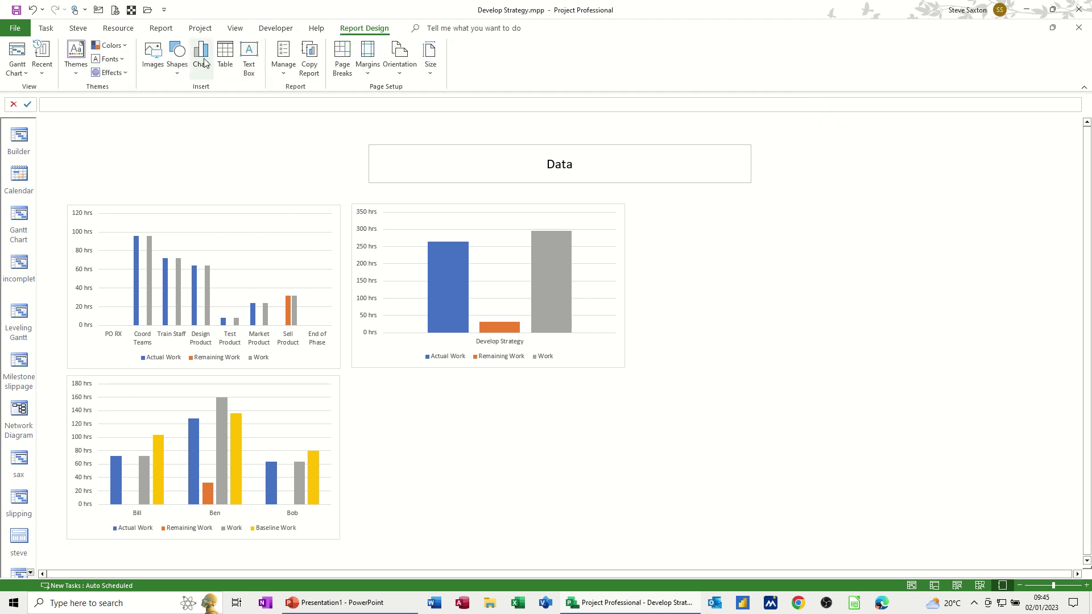
- Insert a fourth column chart directly beneath the project-level chart and set its category to Time
click(202, 57)
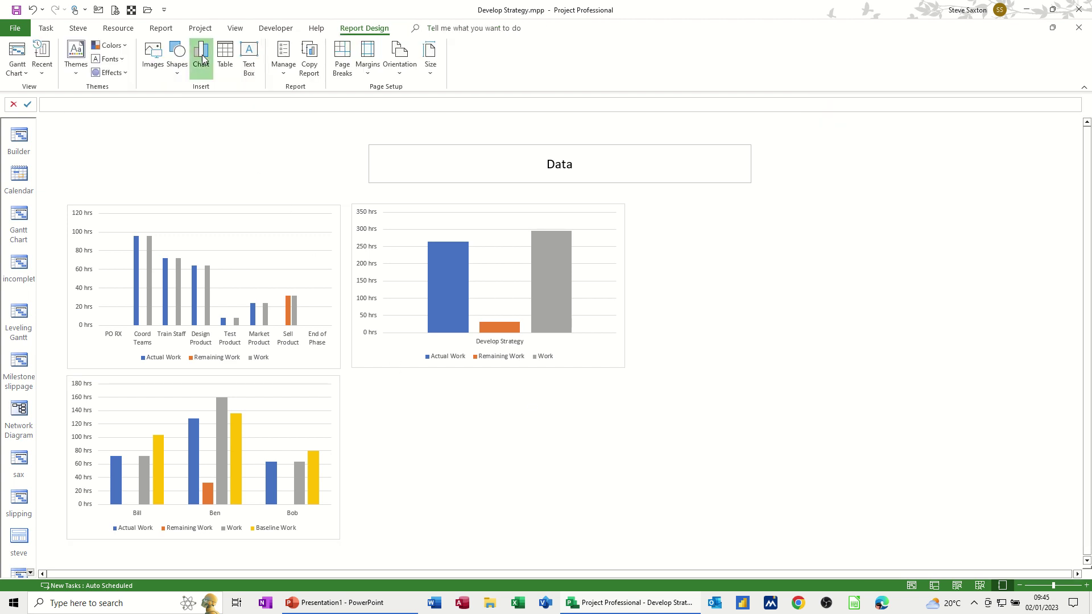
double_click(498, 267)
drag(647, 267, 619, 366)
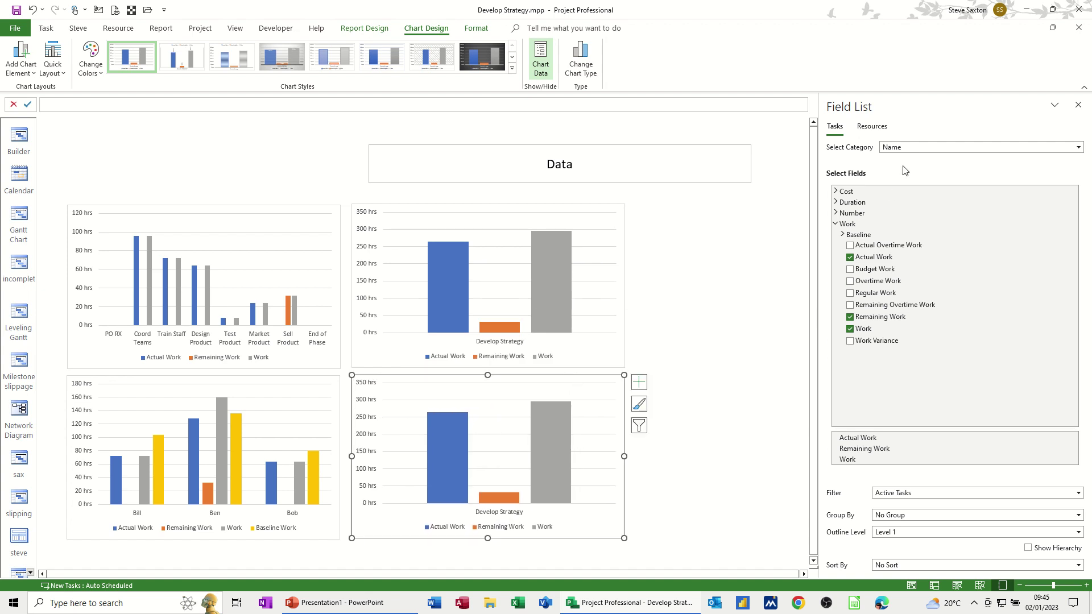
click(898, 149)
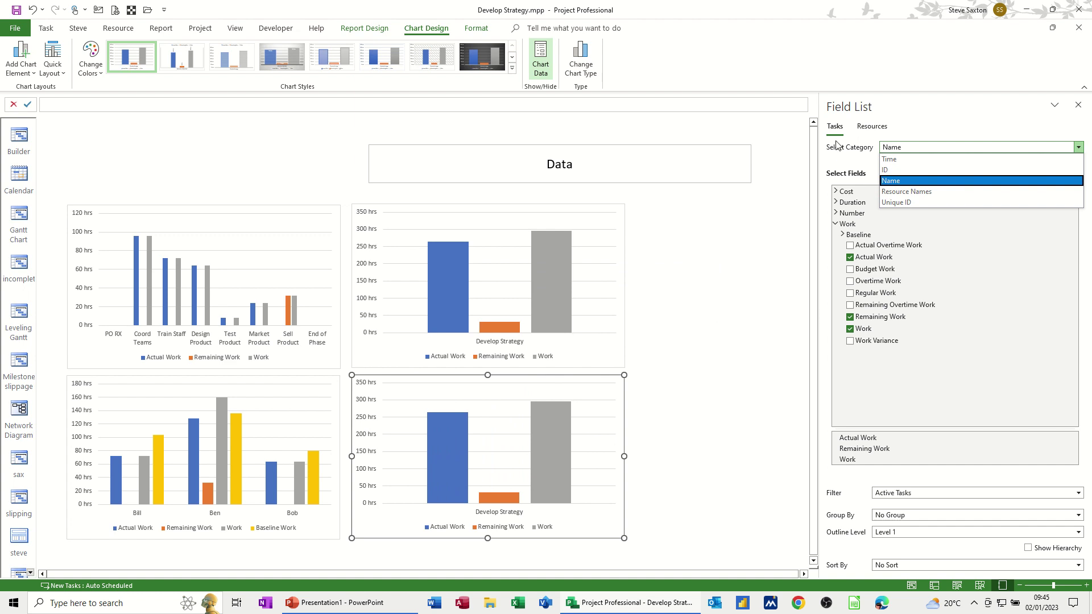
click(893, 160)
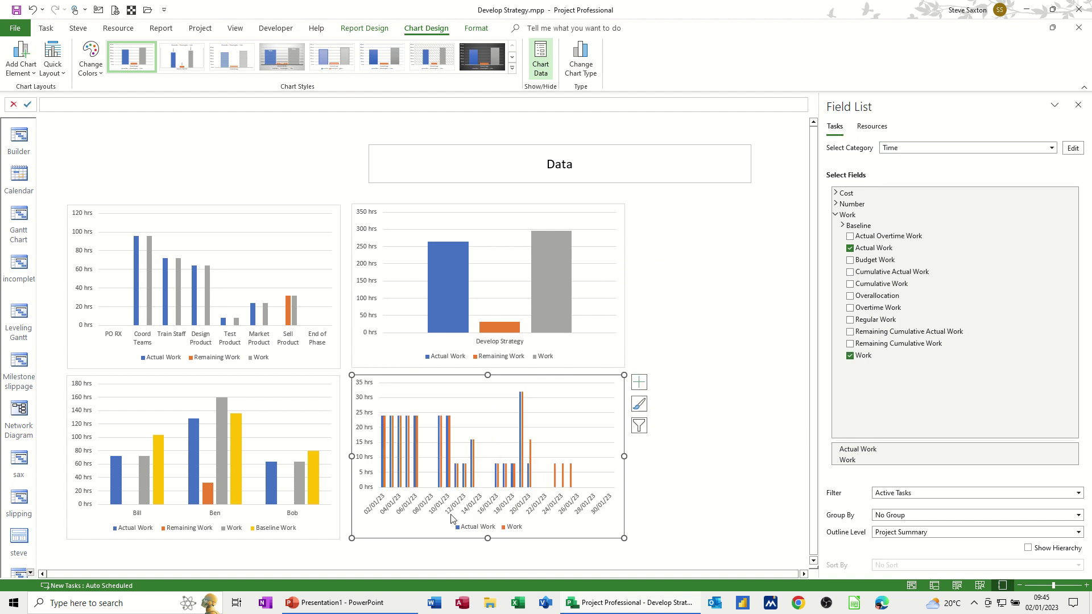
- Set the time chart's timescale units to Weeks and widen the chart rightward to just past the title box's edge
click(1072, 148)
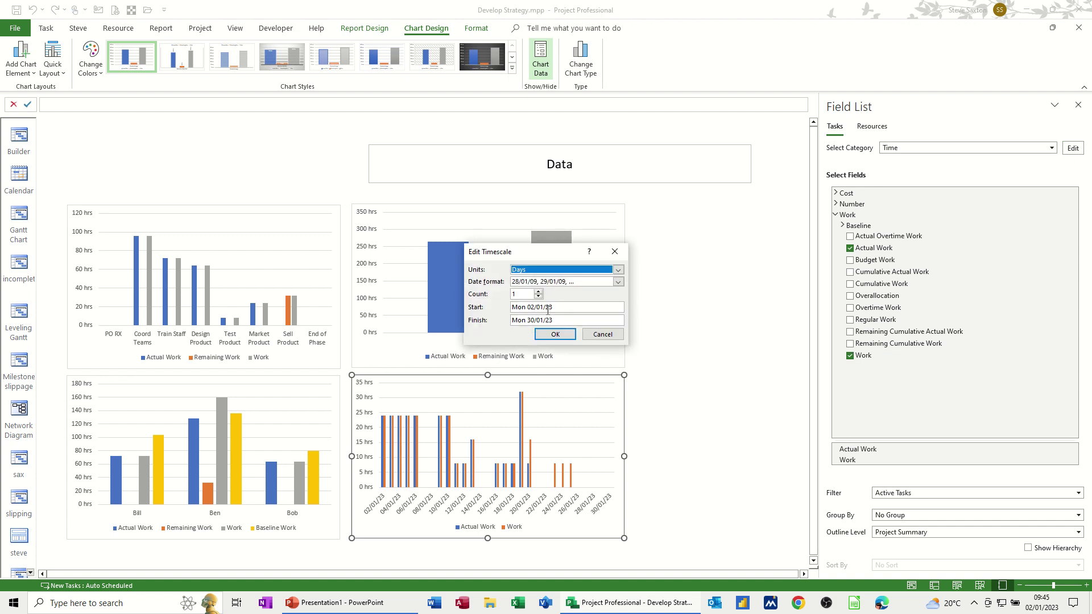
click(618, 270)
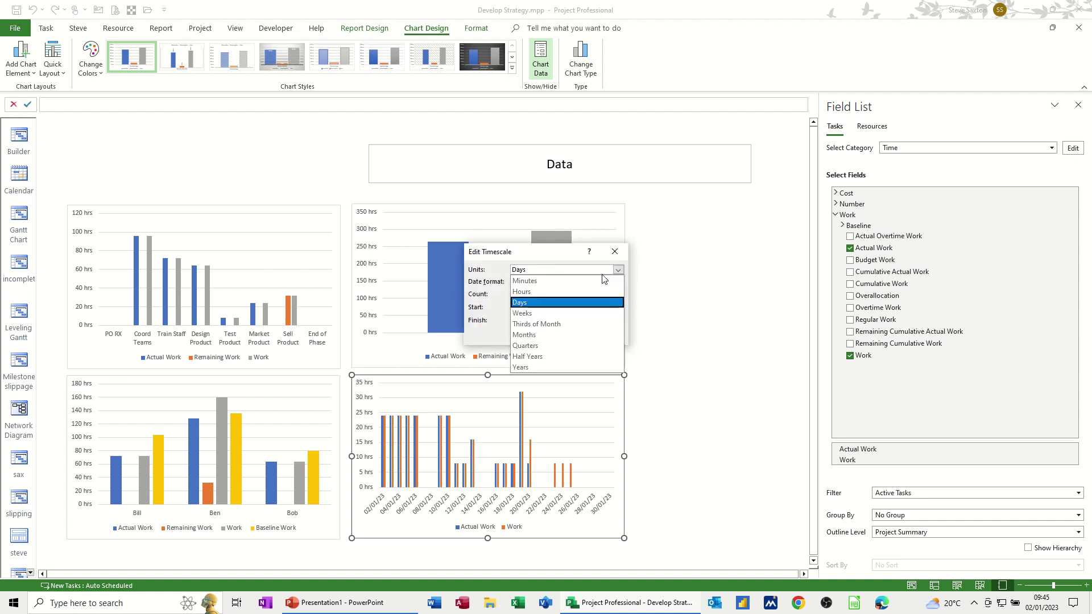
click(549, 314)
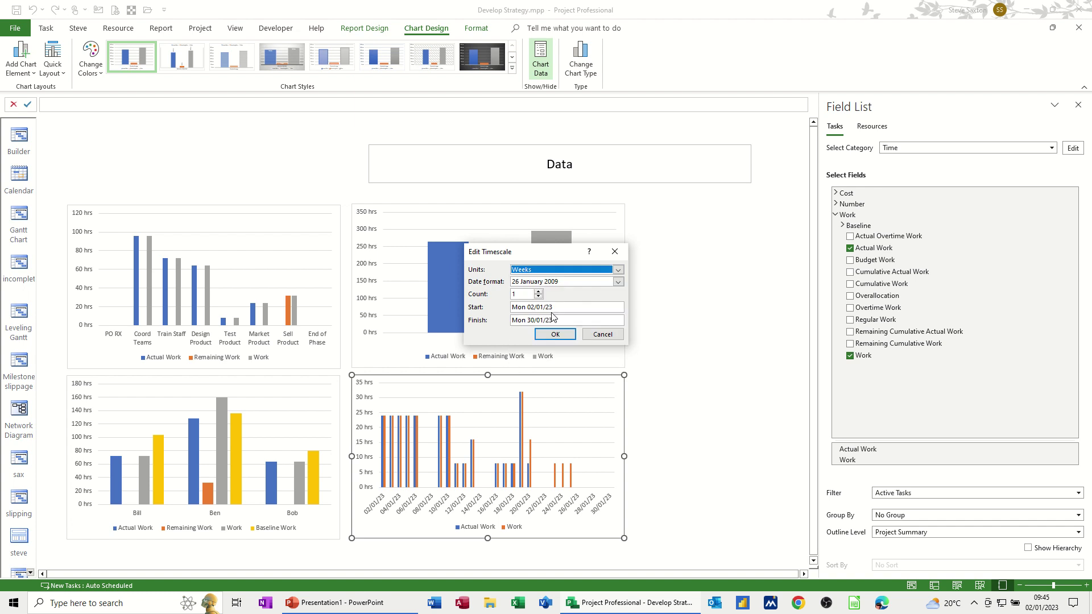
click(555, 332)
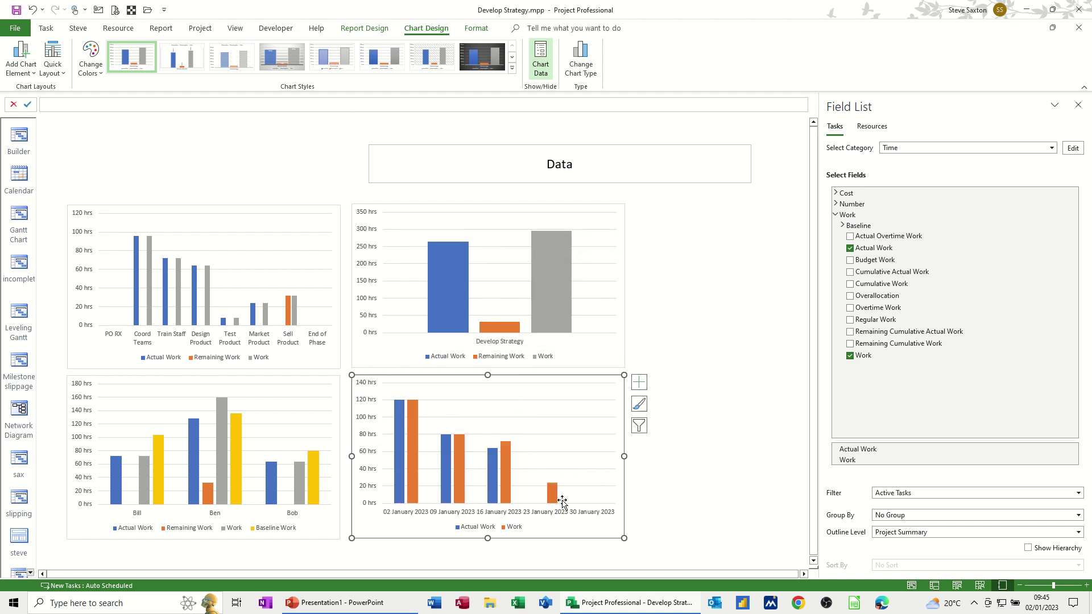
drag(625, 457, 760, 456)
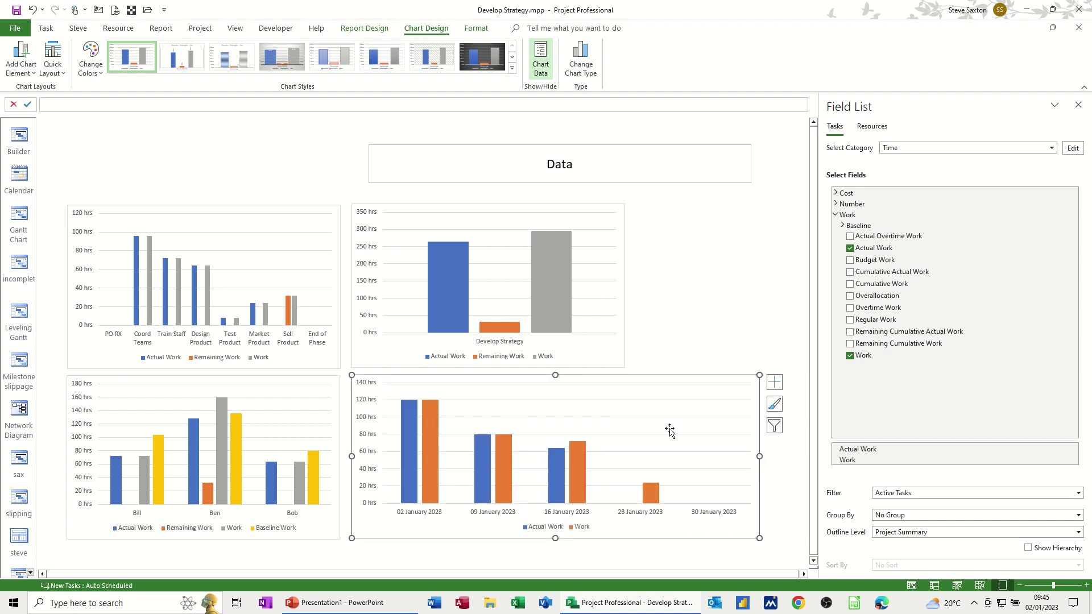
click(662, 303)
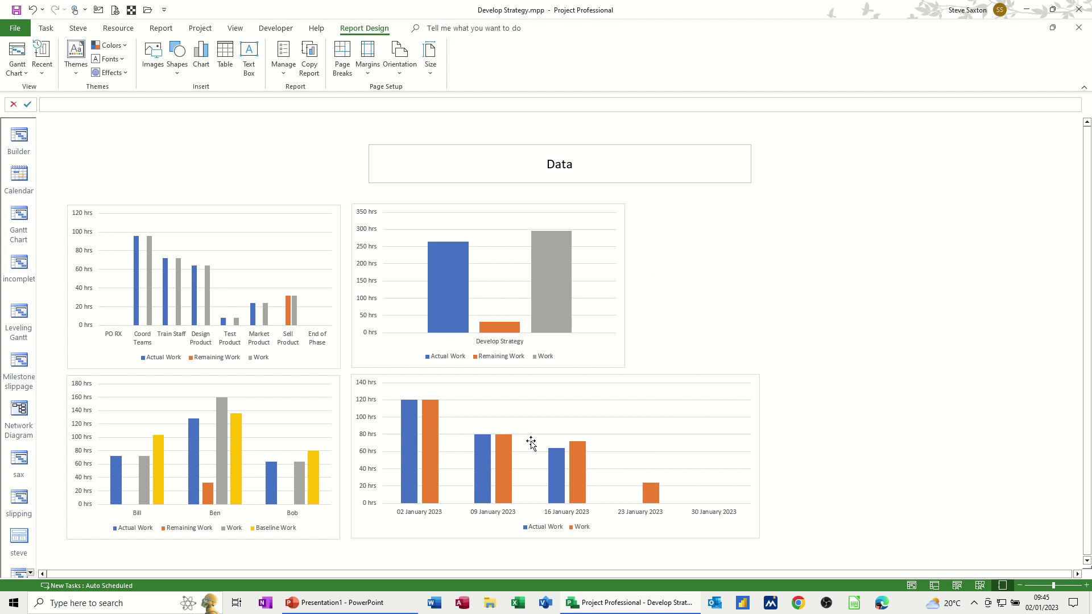
- View the project in the Gantt Chart view and return to the custom Data report
click(46, 28)
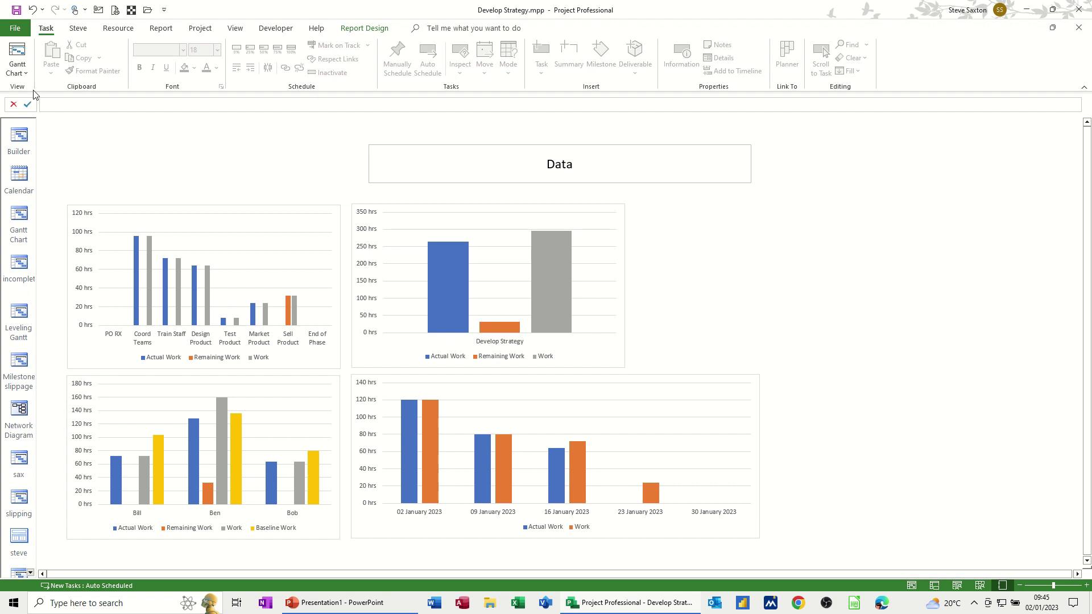
click(19, 220)
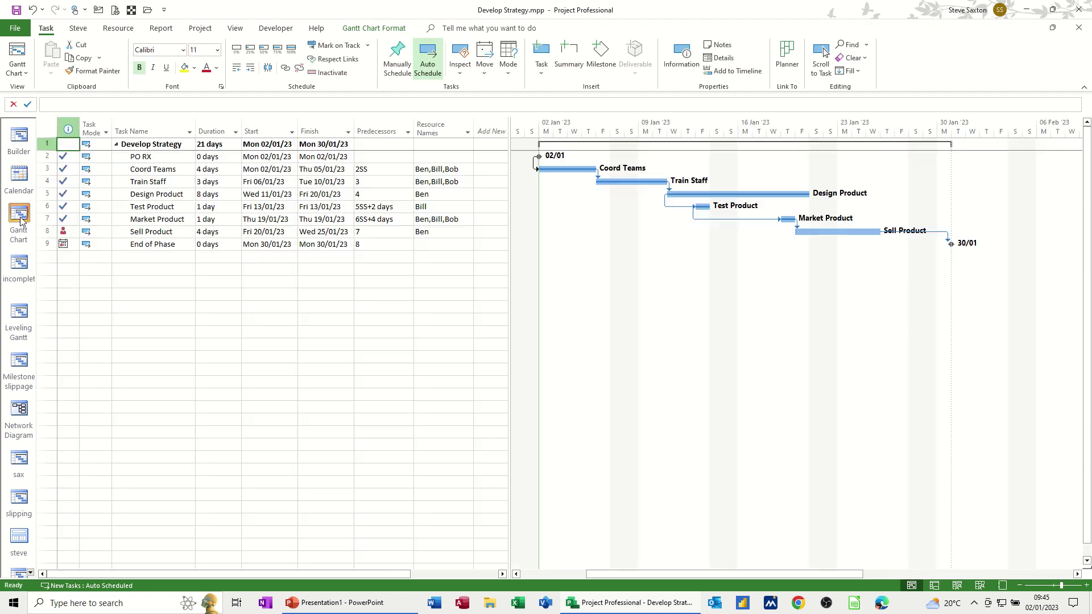
click(252, 208)
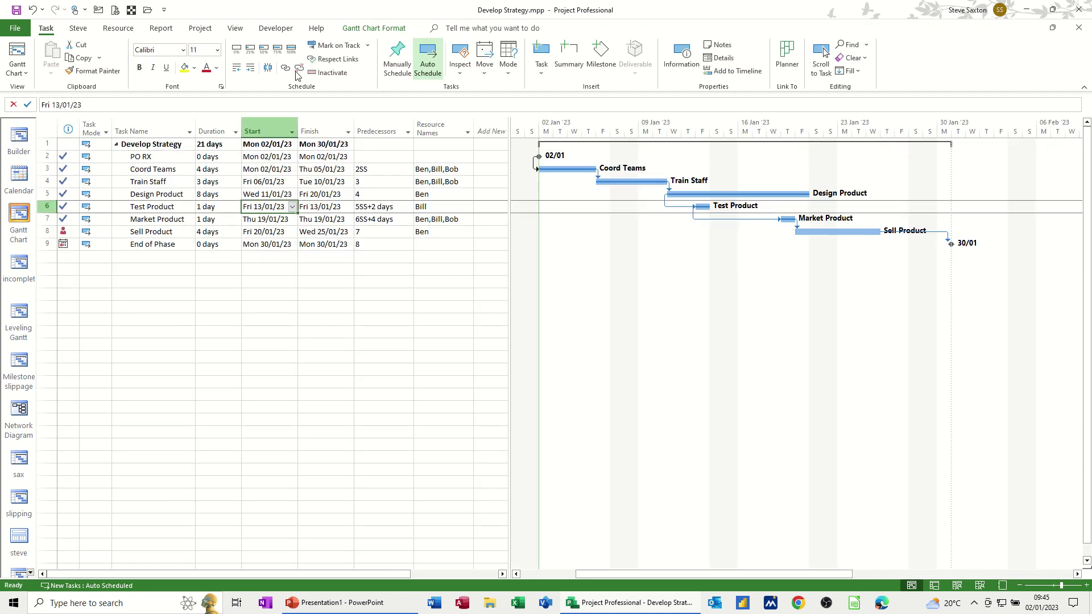
click(161, 29)
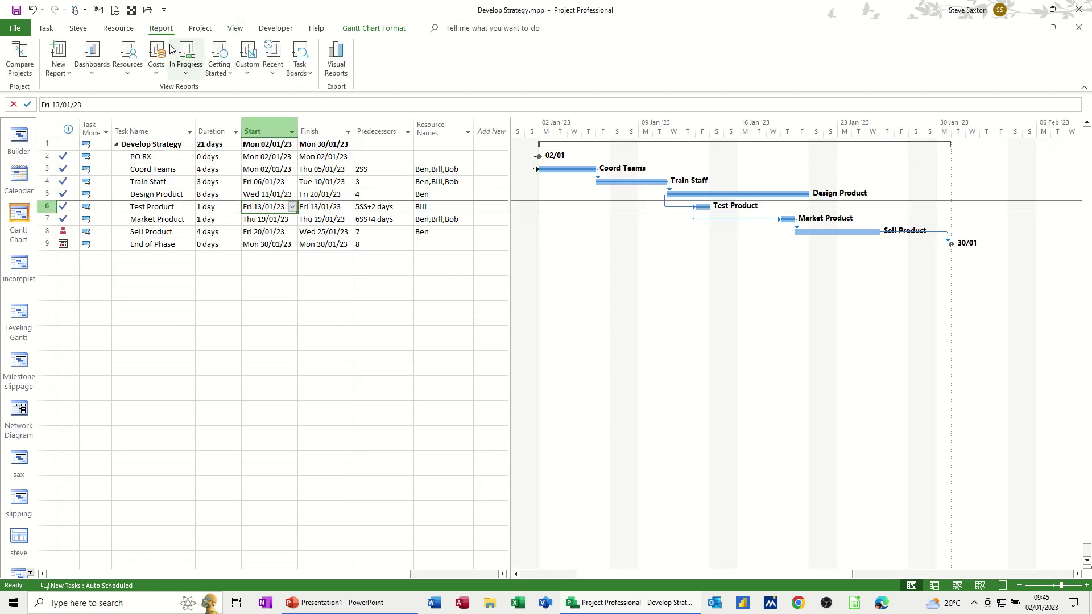
click(248, 78)
click(261, 89)
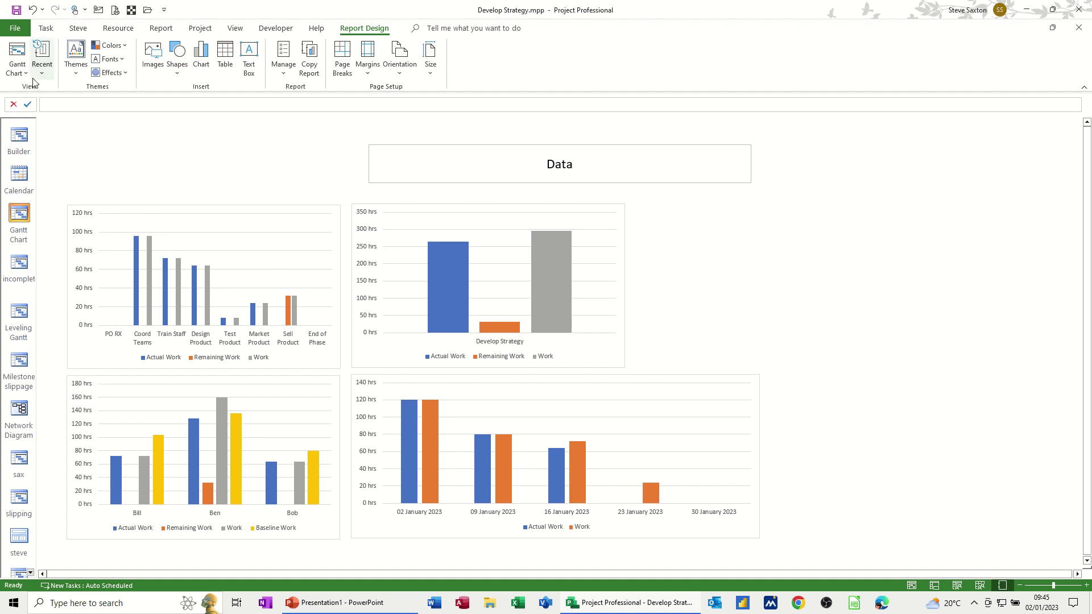
- Leave the report and display the project in the Tracking Gantt view
click(21, 222)
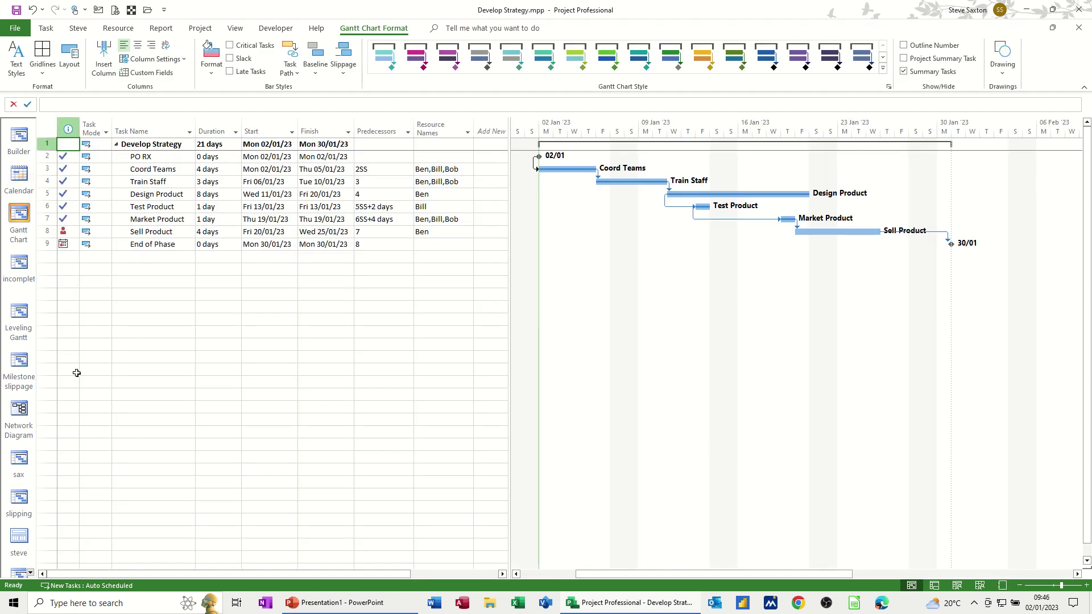
right_click(5, 209)
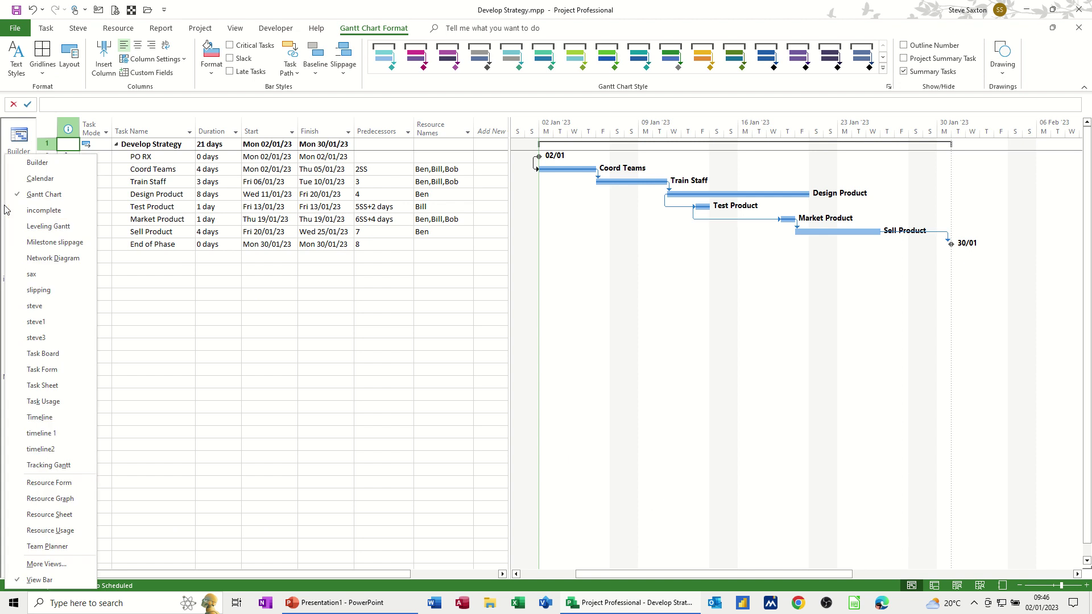
click(37, 465)
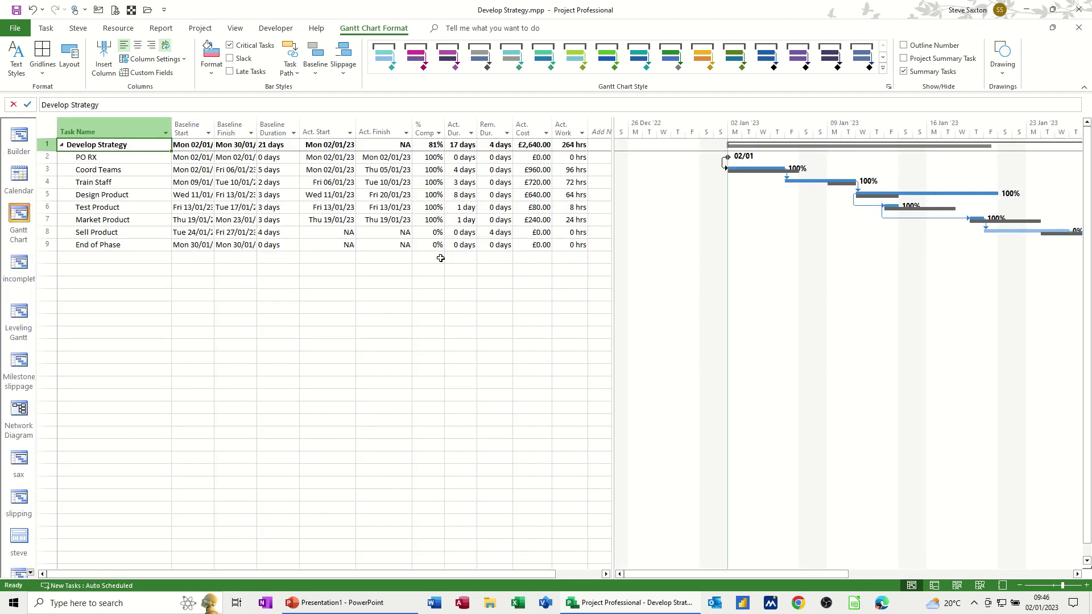